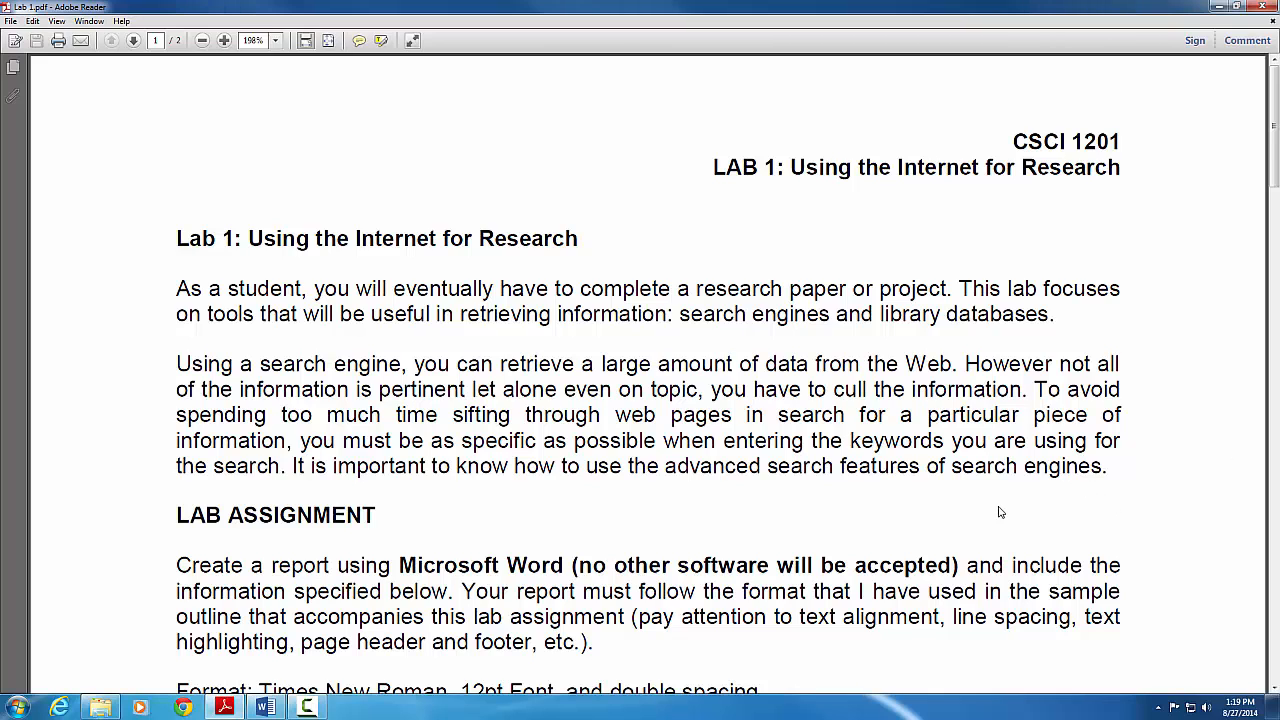
Scroll through Lab 1.pdf in Adobe Reader to review the Section I–III requirements
scroll(1002, 512, "down", 2)
scroll(994, 441, "down", 2)
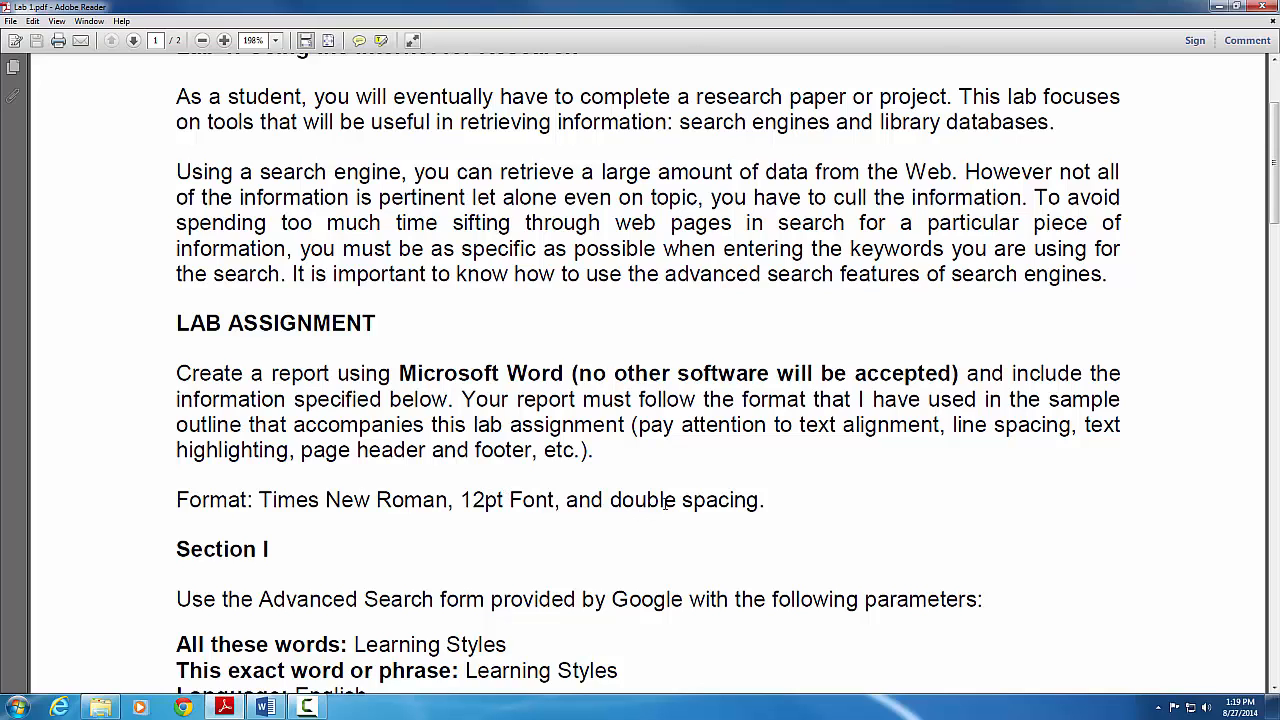
scroll(688, 462, "down", 3)
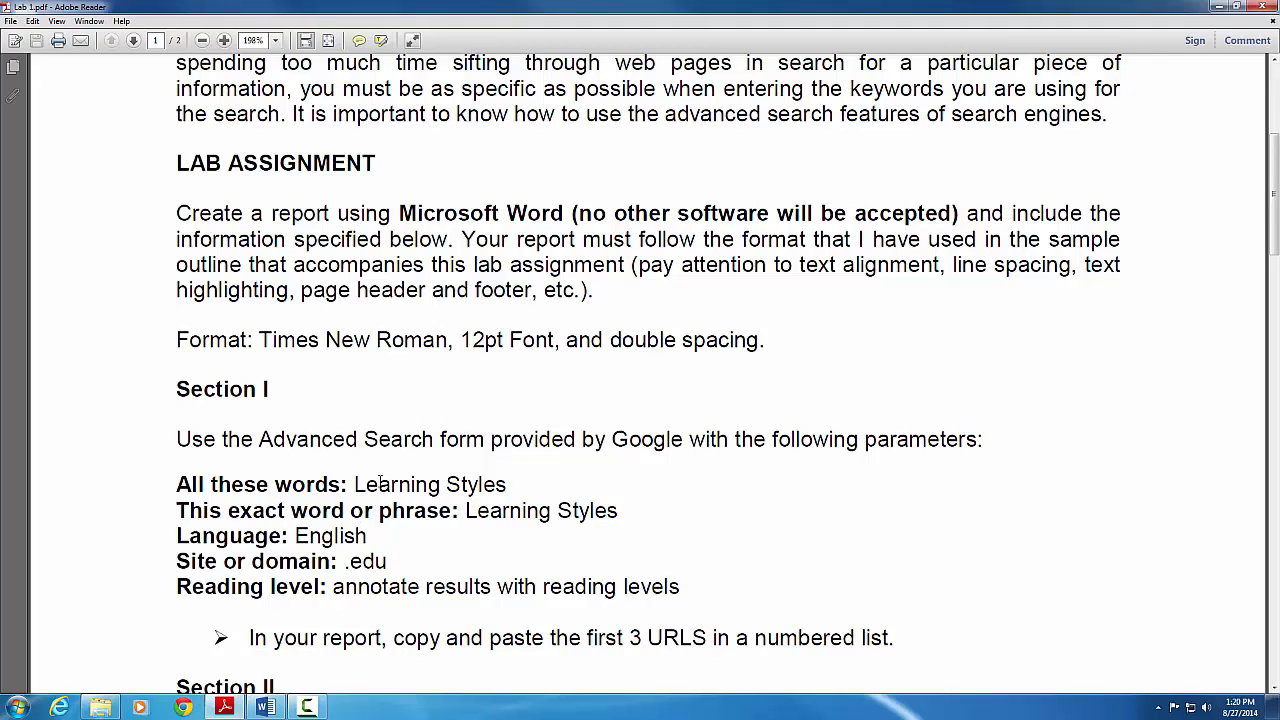
scroll(432, 567, "down", 4)
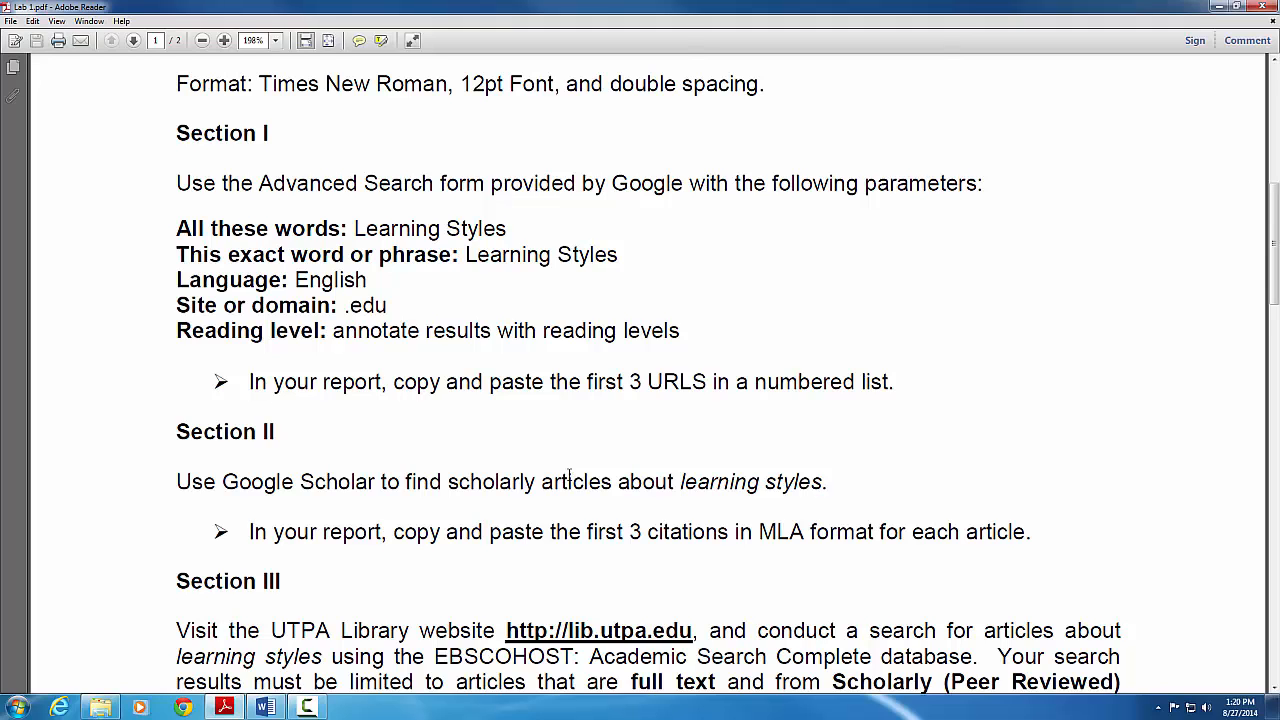
scroll(569, 474, "down", 3)
scroll(566, 474, "down", 1)
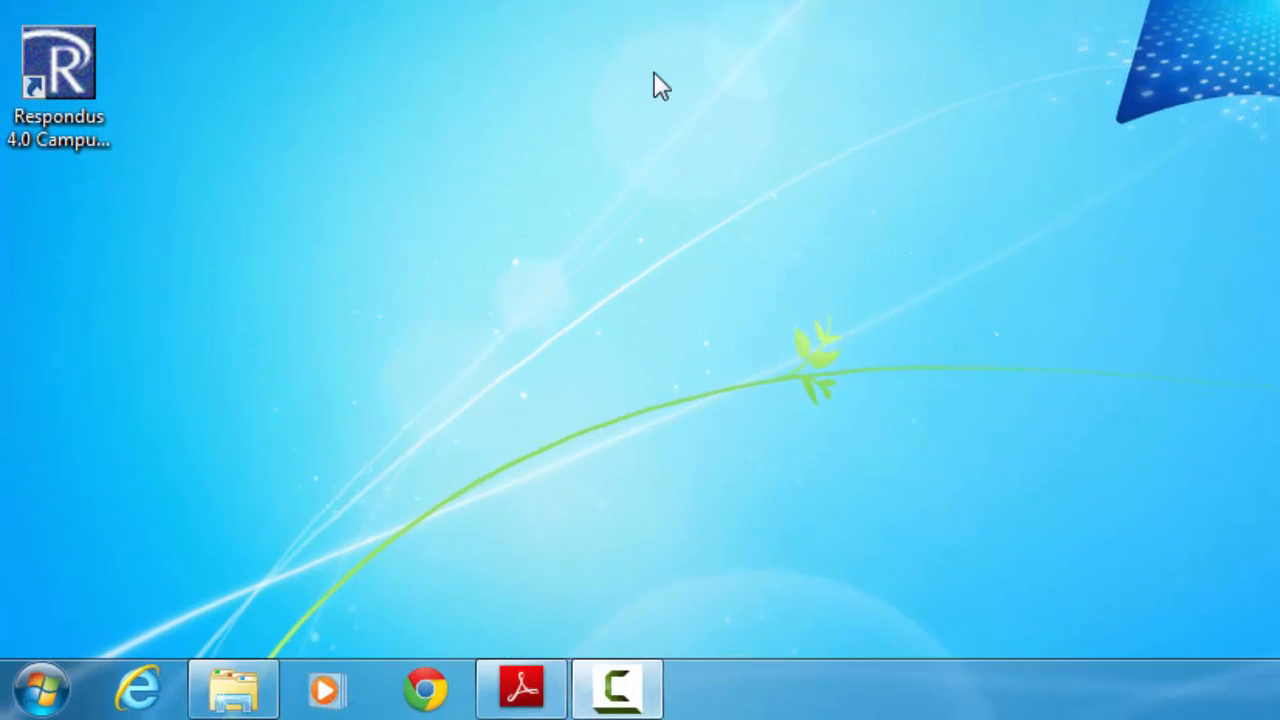
Launch Word 2013 from a Start menu search for 'word' and move its window left
left_click(35, 700)
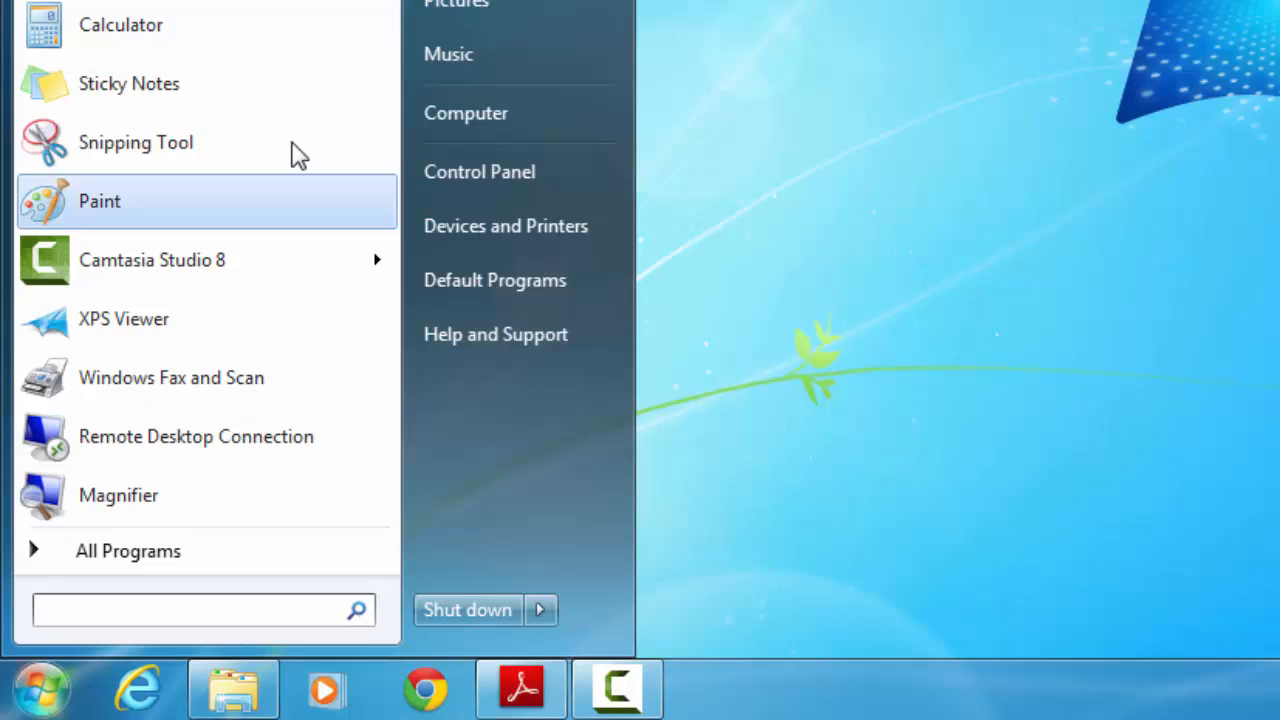
left_click(157, 563)
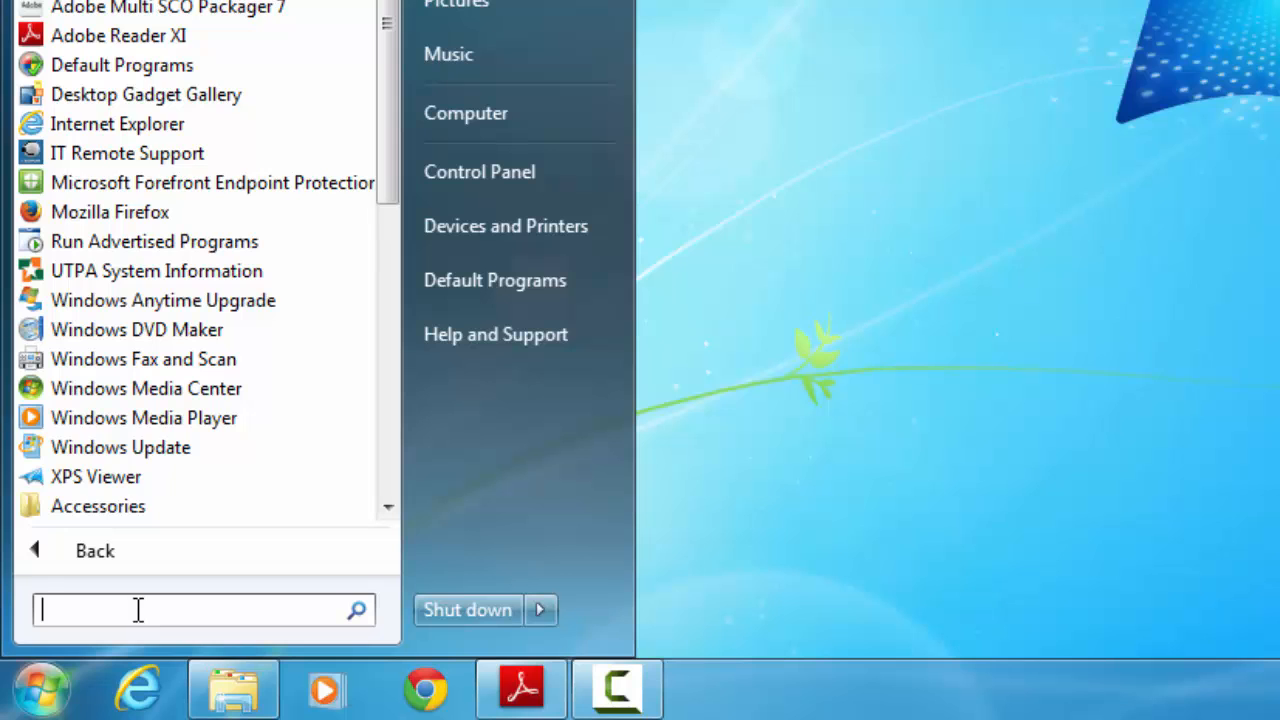
type("word")
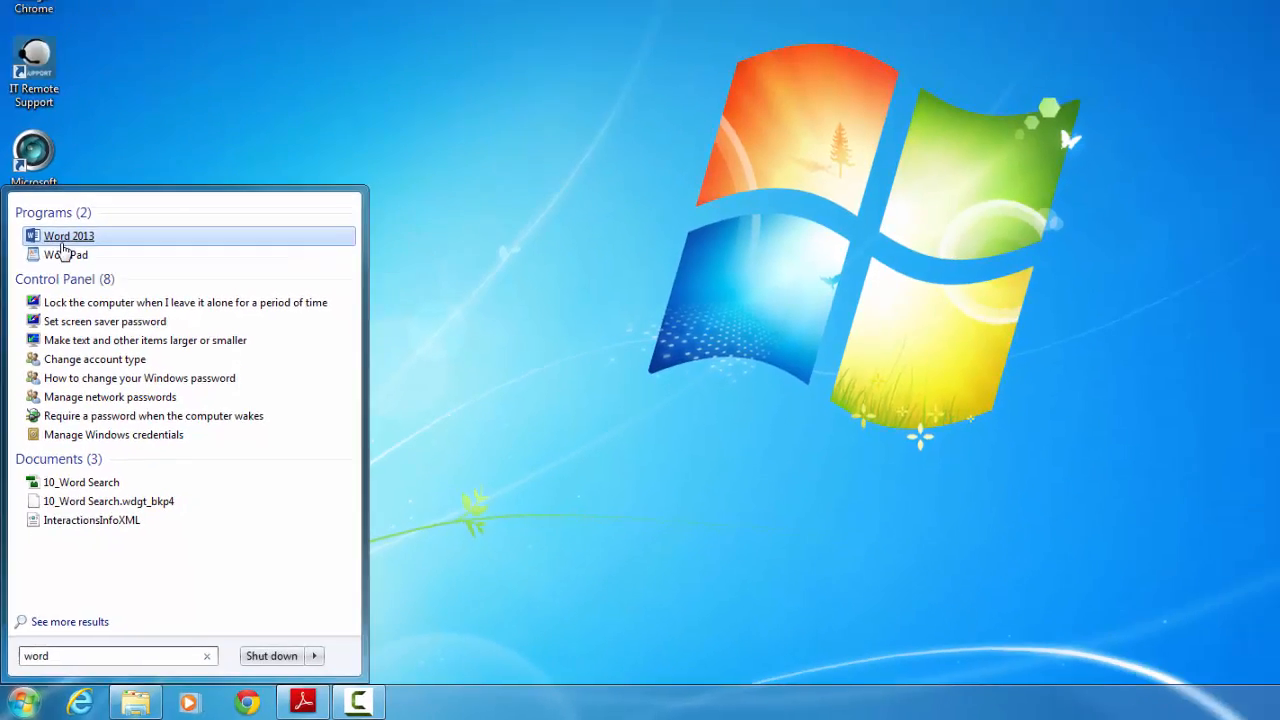
left_click(84, 106)
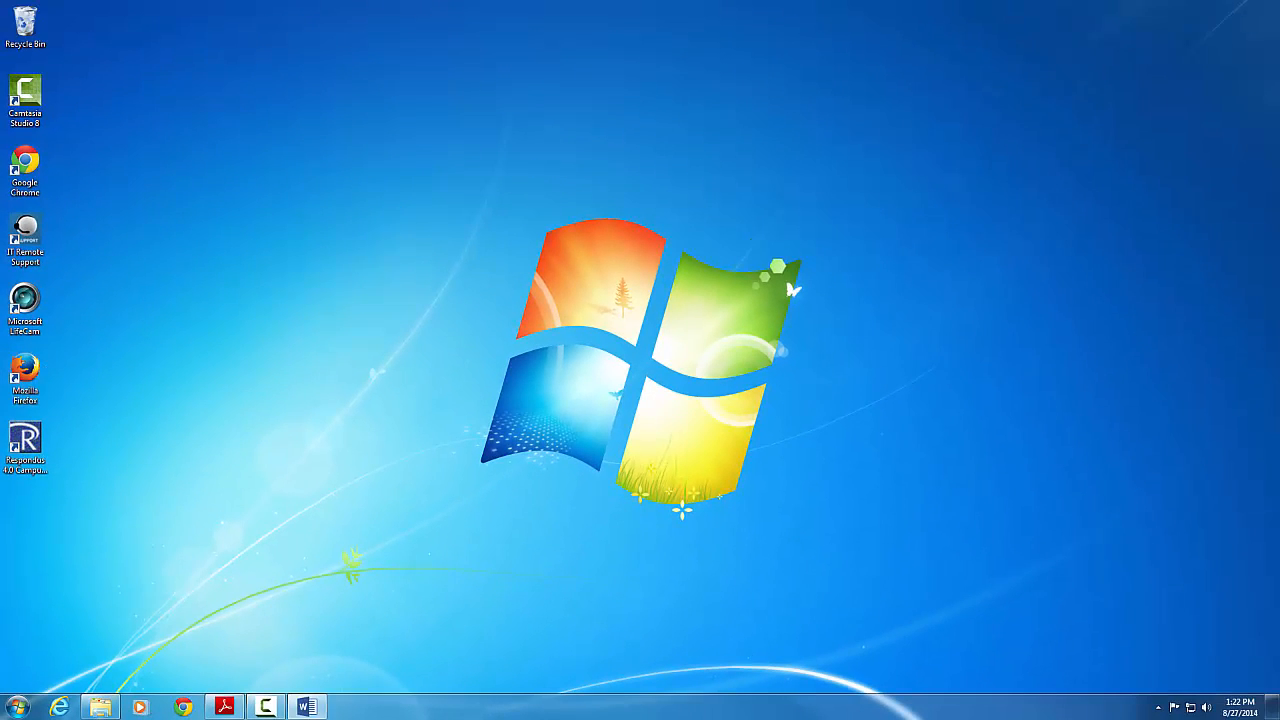
left_click_drag(654, 85, 284, 146)
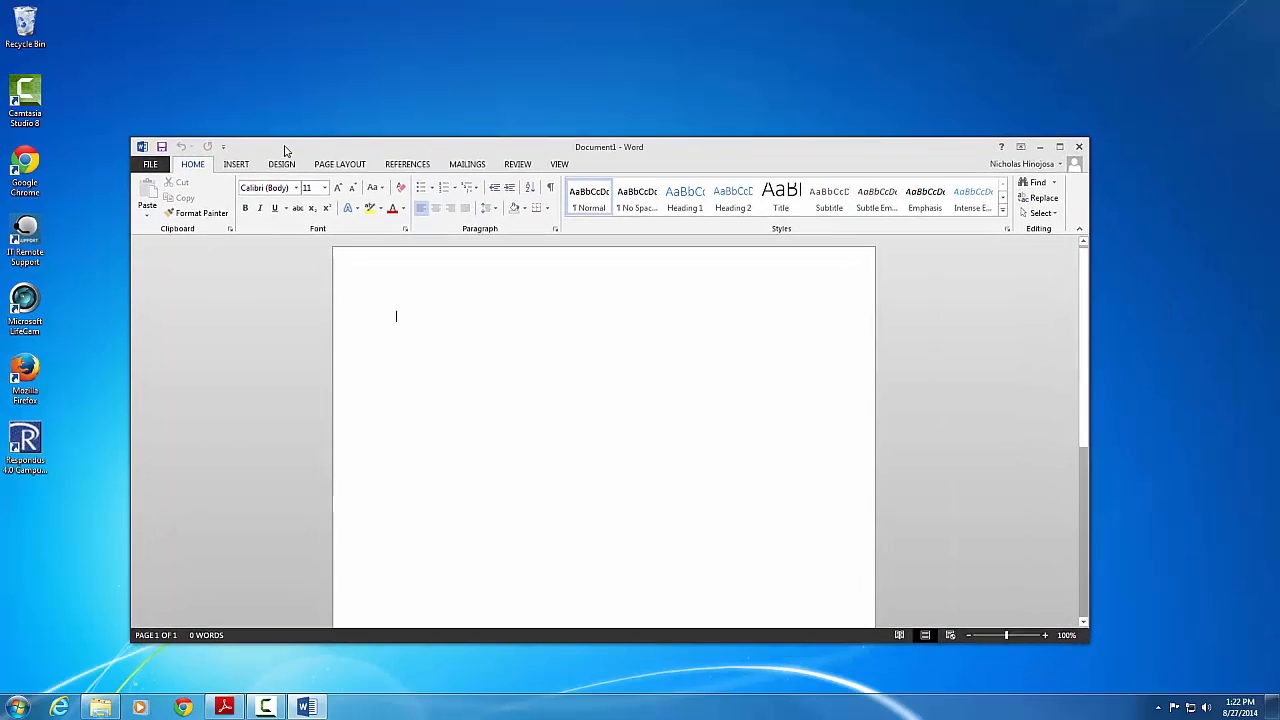
Maximize the Word window and zoom the blank page to Page Width
left_click(1059, 146)
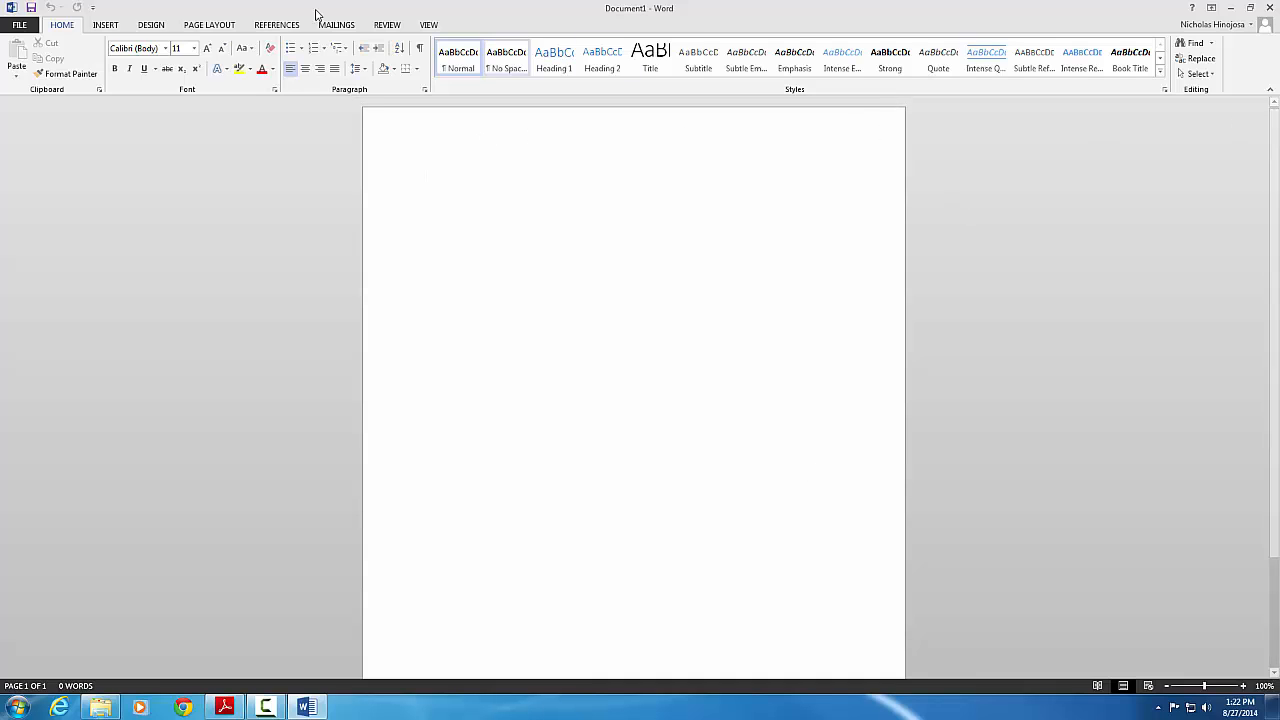
left_click(428, 24)
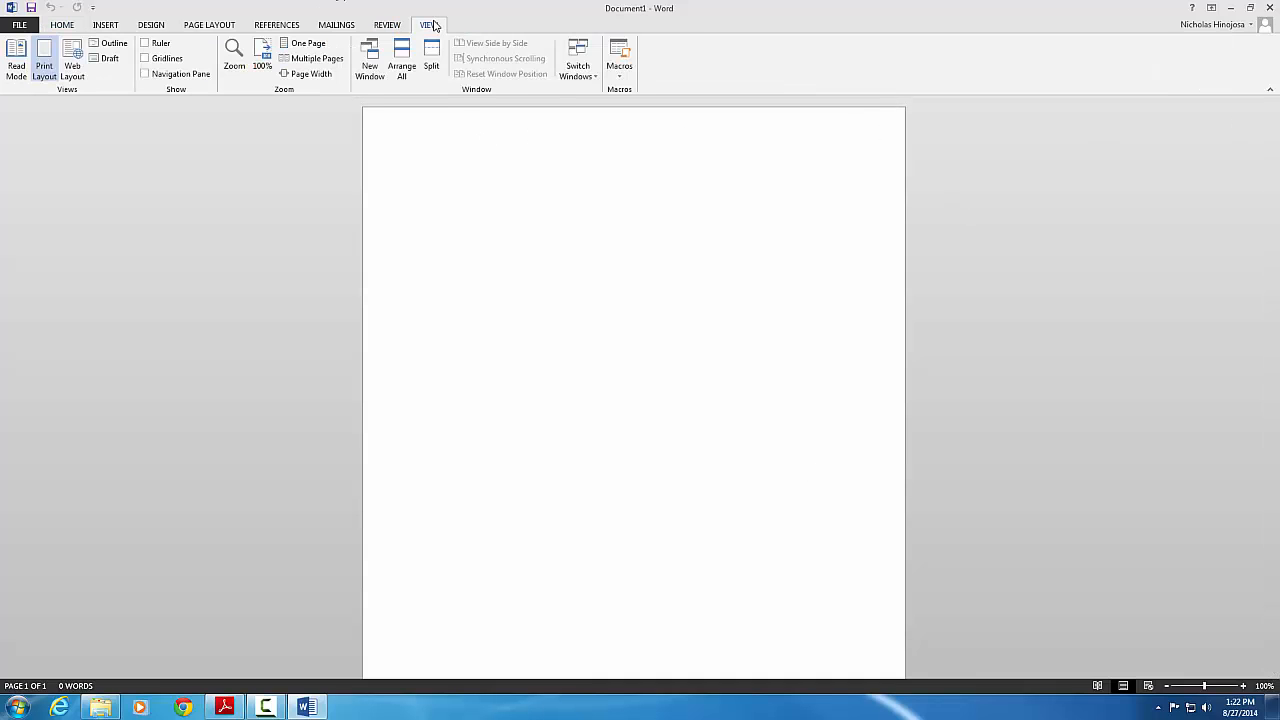
left_click(308, 74)
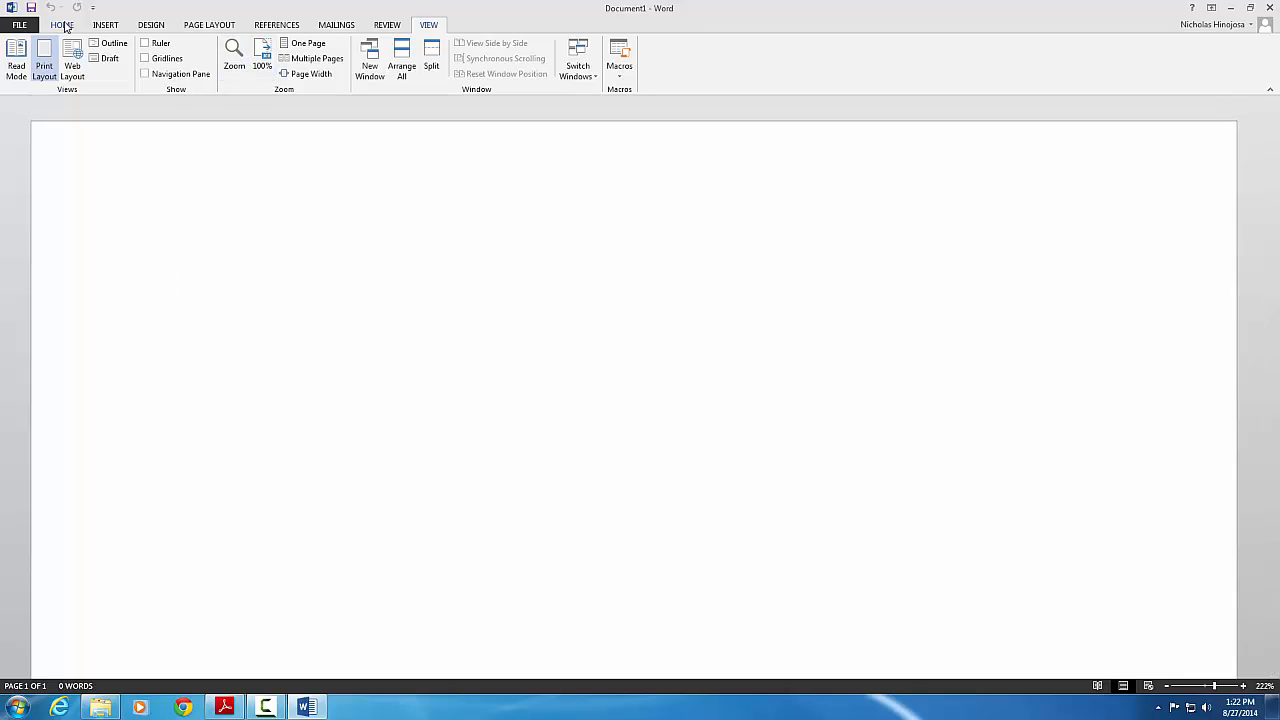
scroll(194, 430, "down", 5)
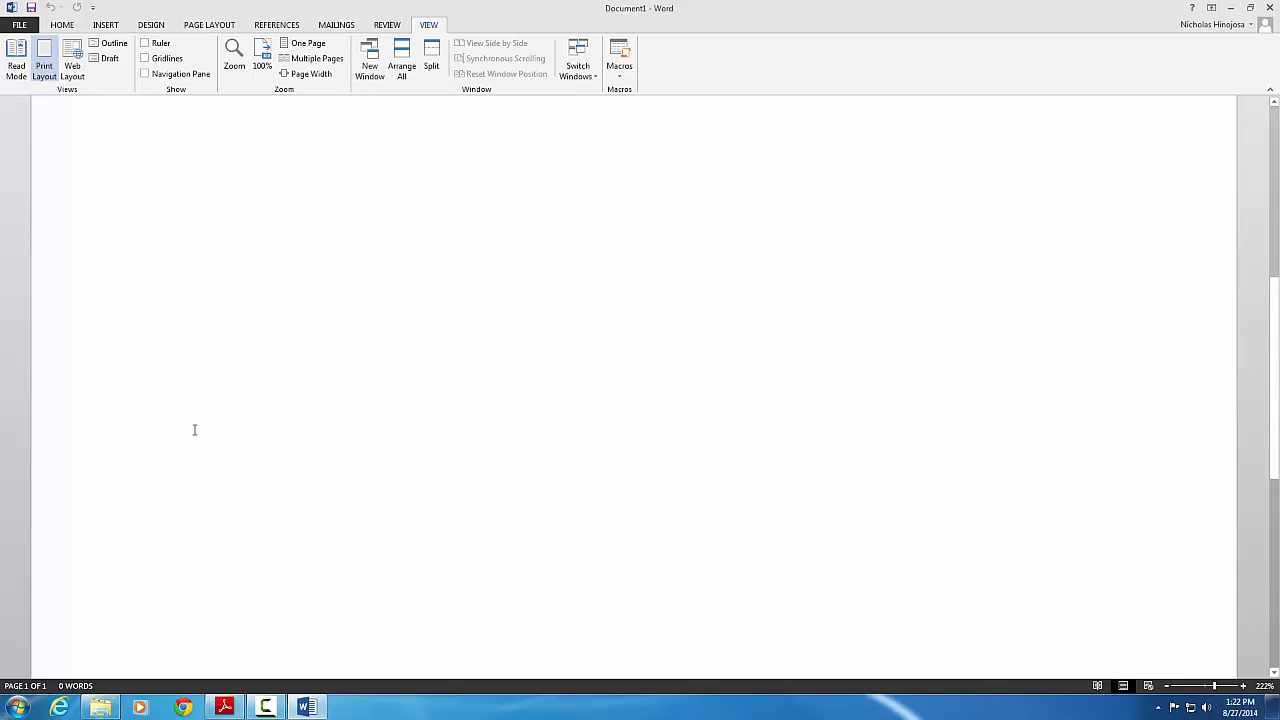
scroll(194, 430, "up", 5)
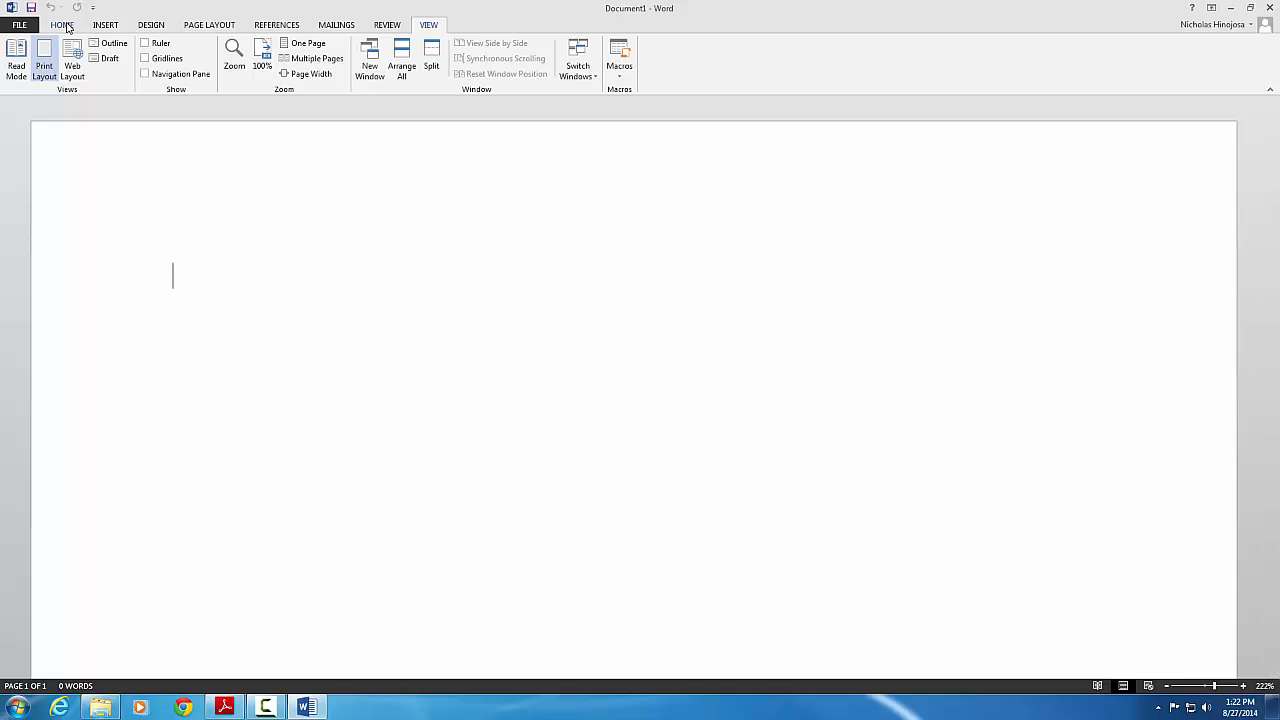
left_click(106, 28)
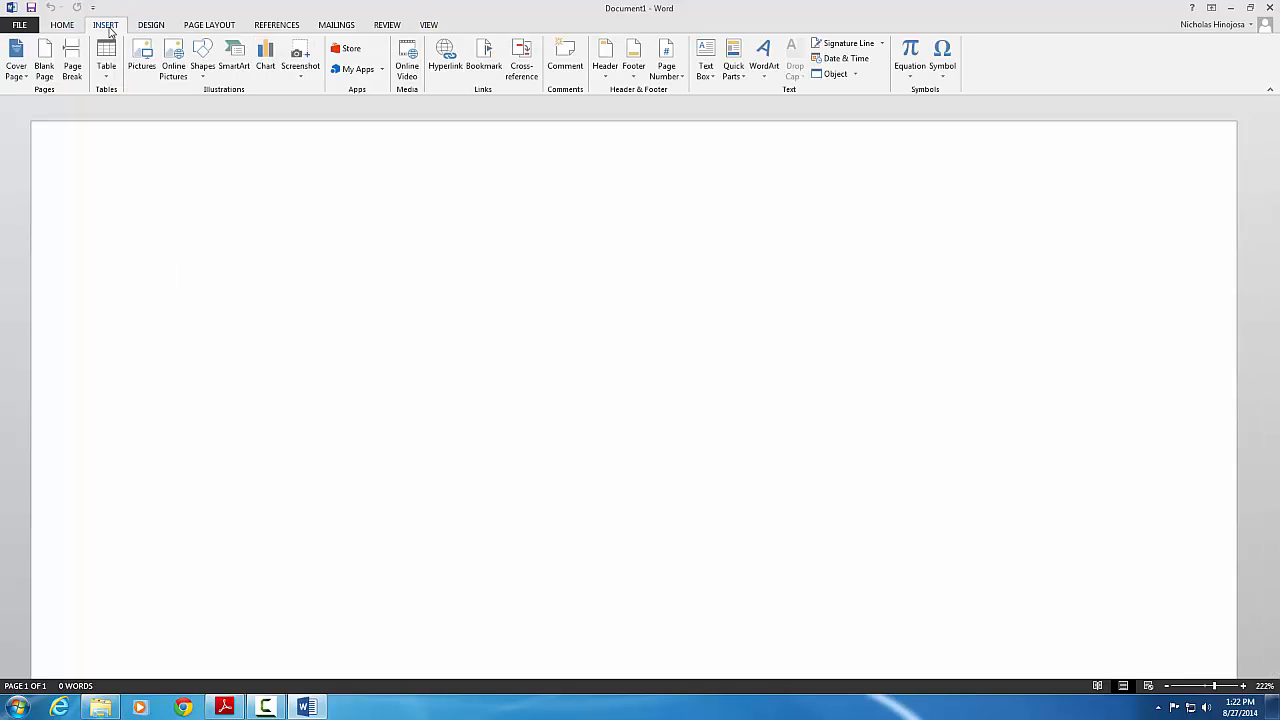
Add a Blank (Three Columns) header with three [Type here] placeholders to Document1
double_click(172, 148)
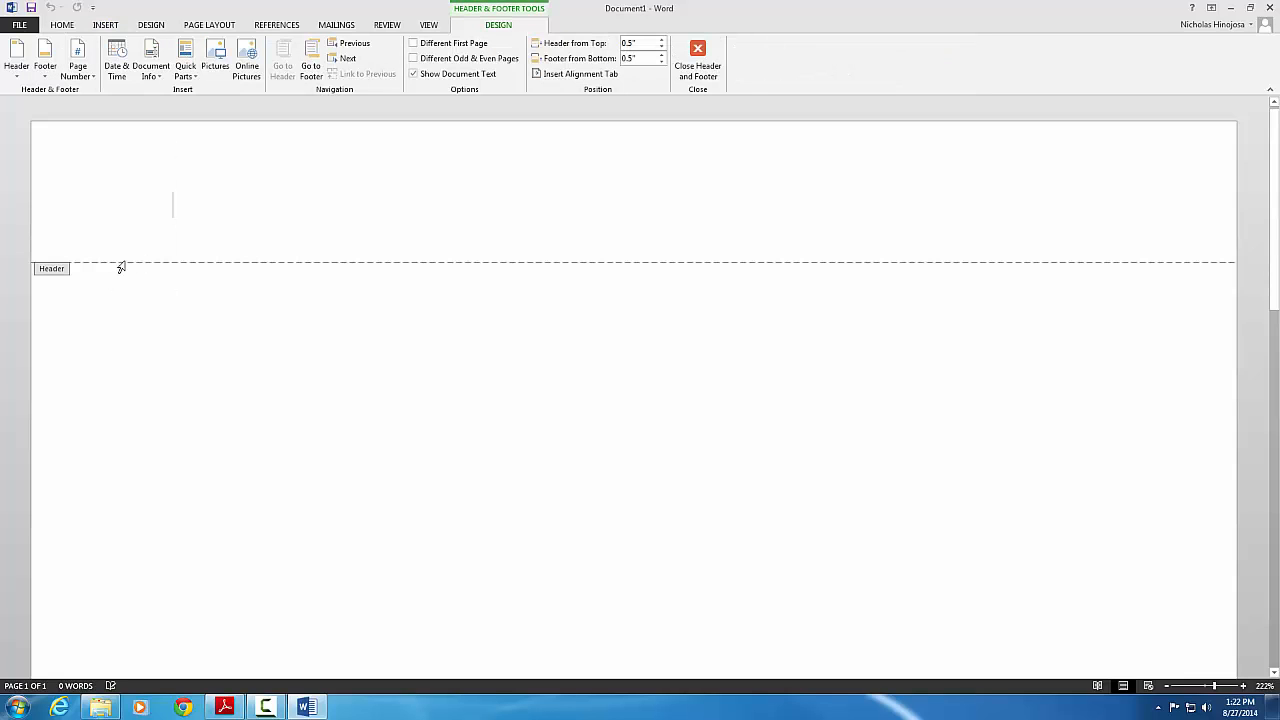
scroll(206, 280, "down", 3)
scroll(206, 280, "down", 3)
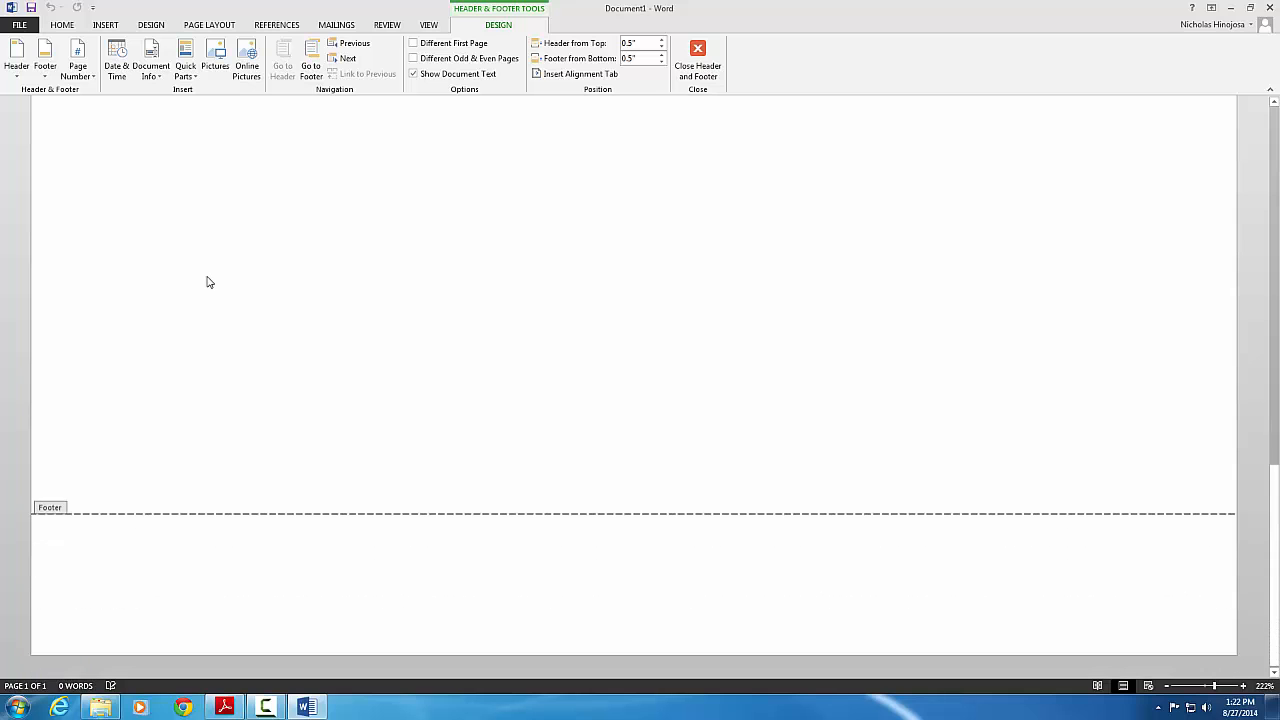
scroll(160, 592, "up", 8)
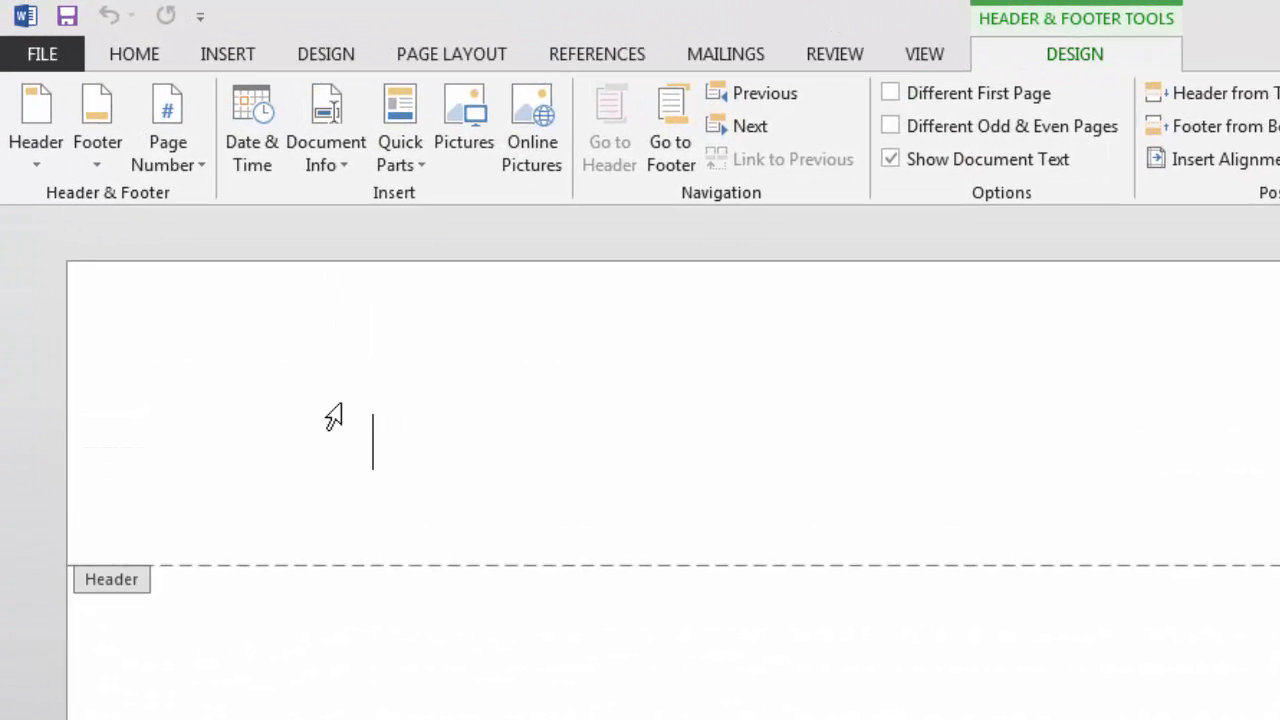
left_click(42, 163)
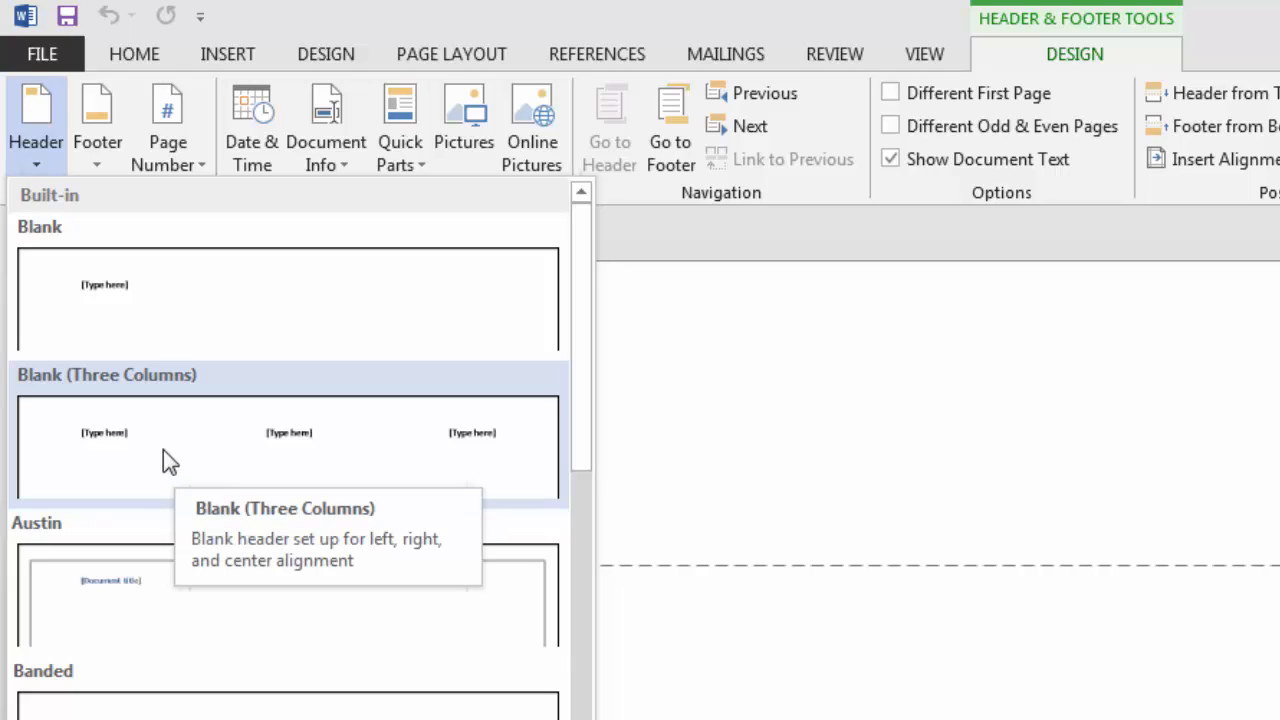
scroll(288, 450, "down", 3)
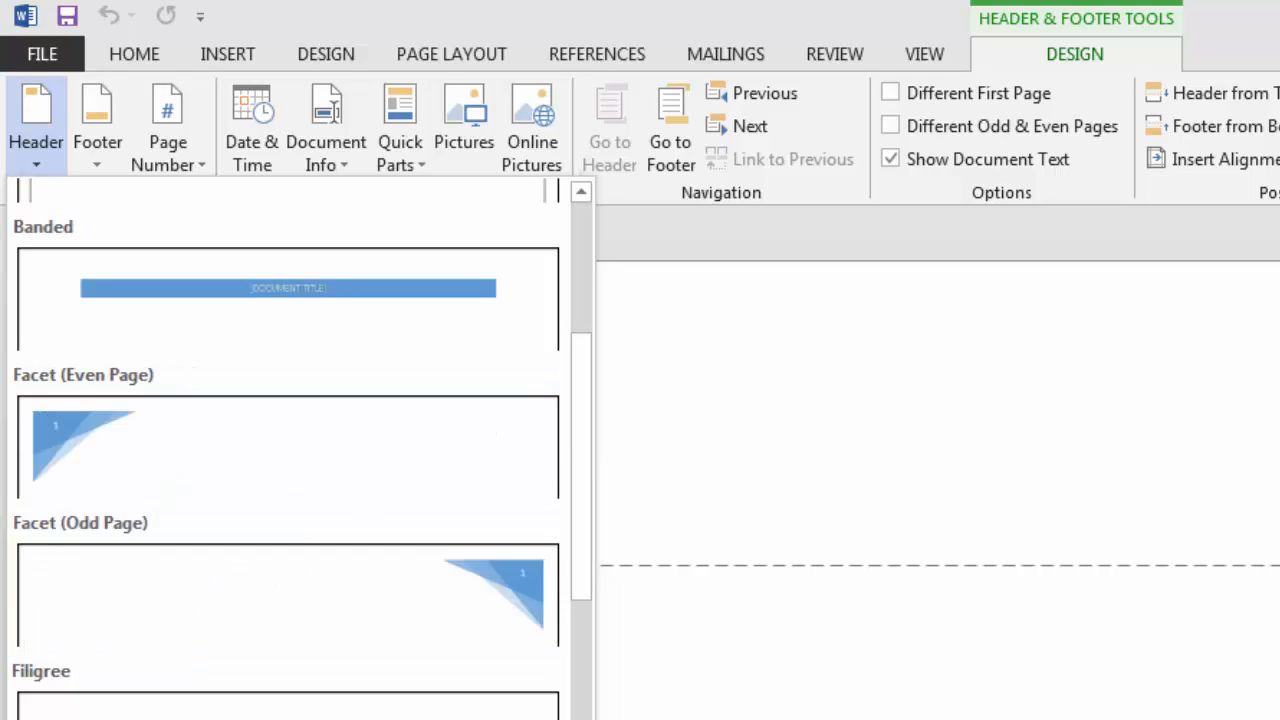
scroll(288, 450, "up", 3)
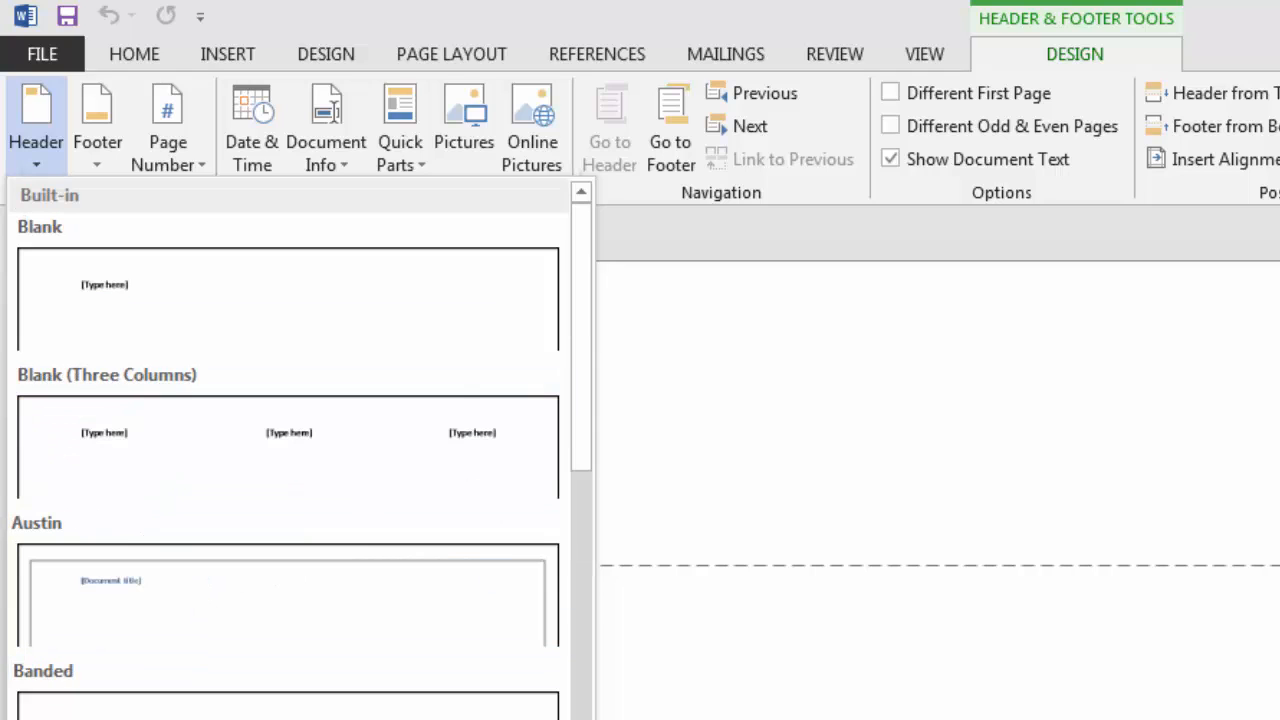
left_click(256, 465)
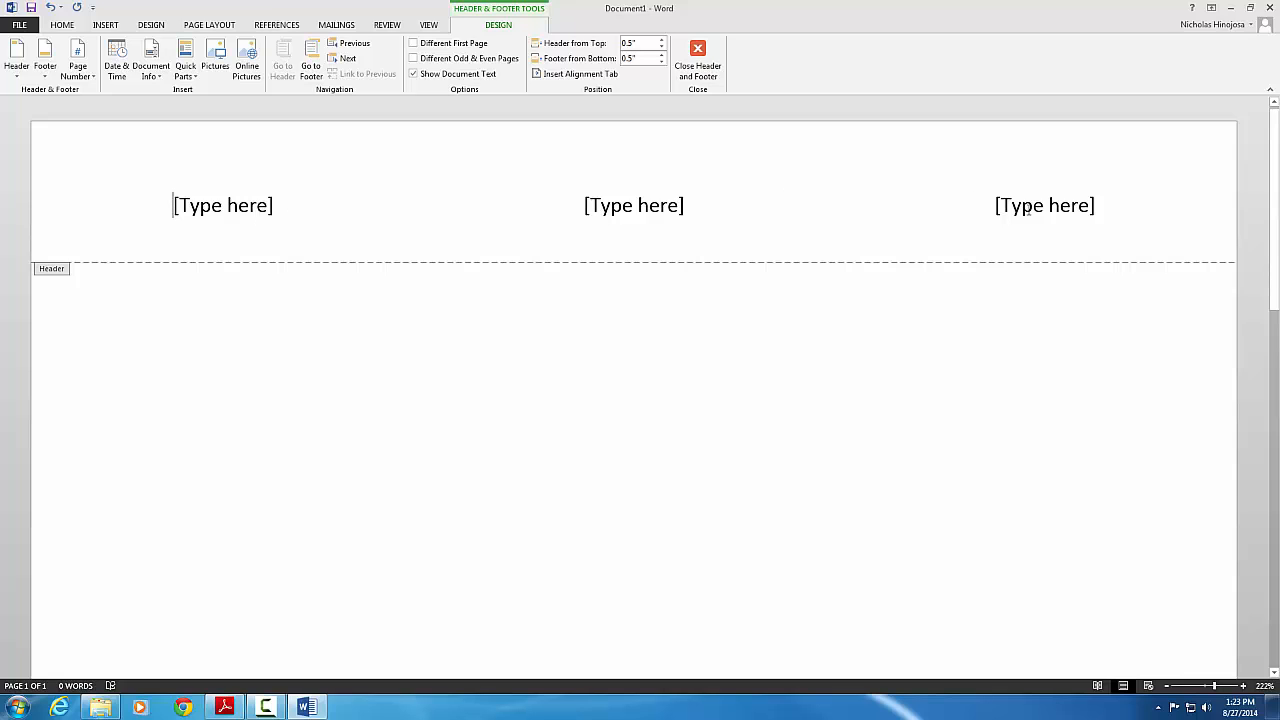
Enter the student's full name in the left header placeholder and 'Lab 1' in the centre one
left_click(225, 204)
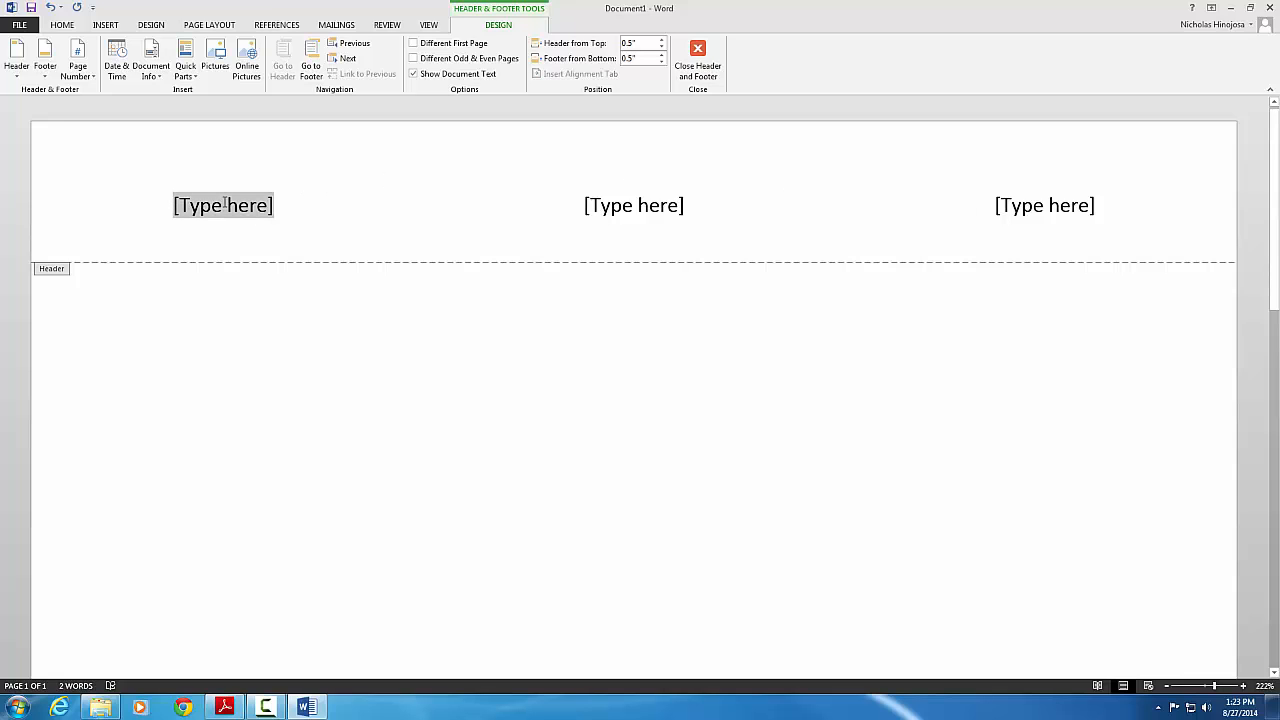
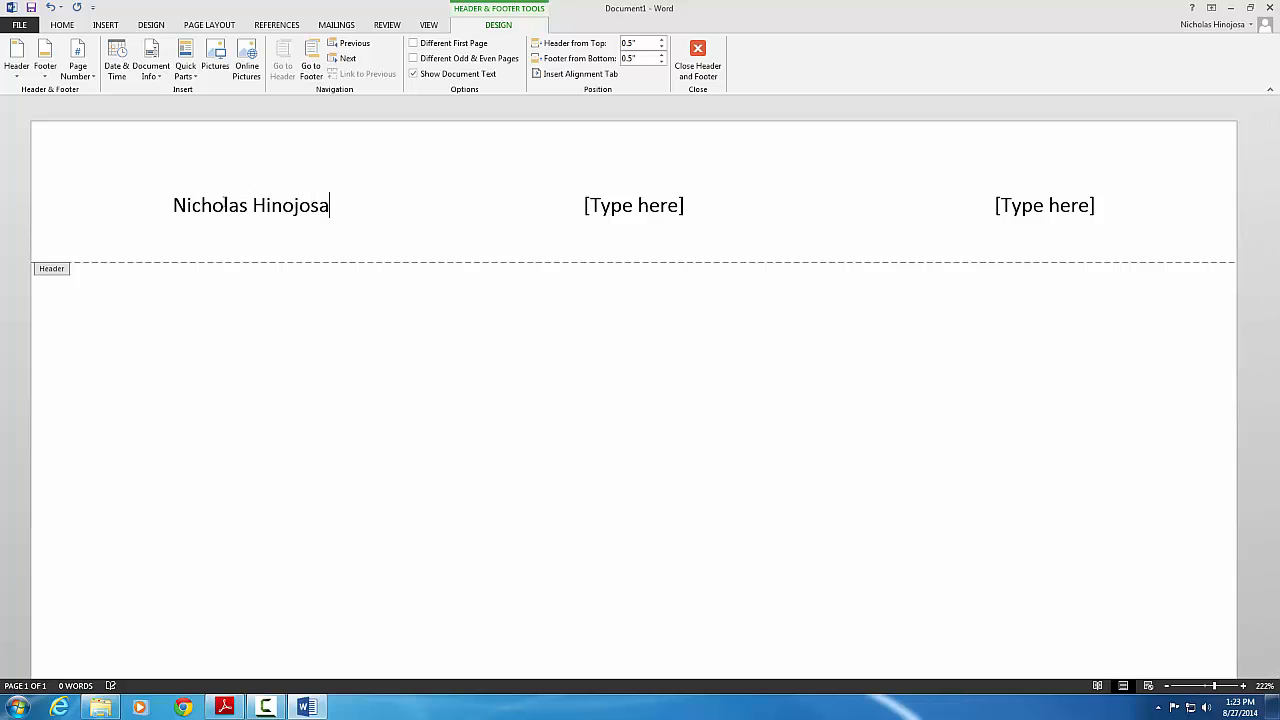
left_click(623, 203)
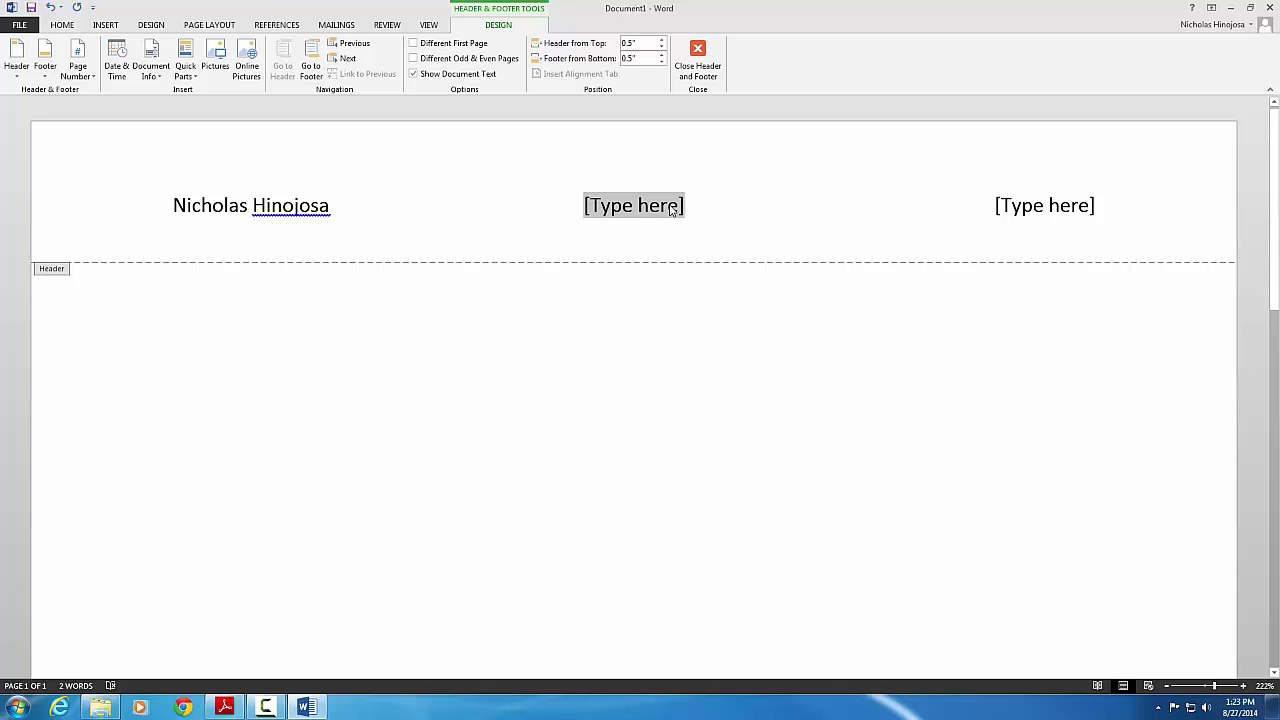
type("La")
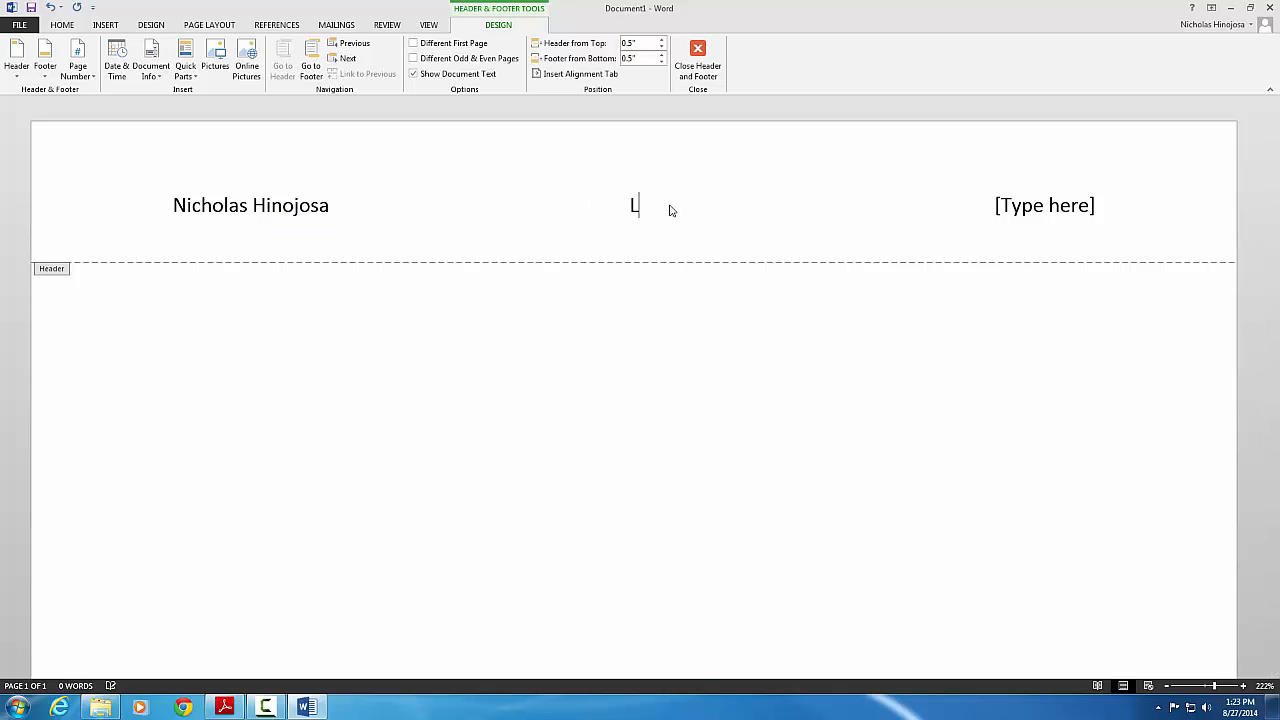
type("b 1")
left_click(1030, 206)
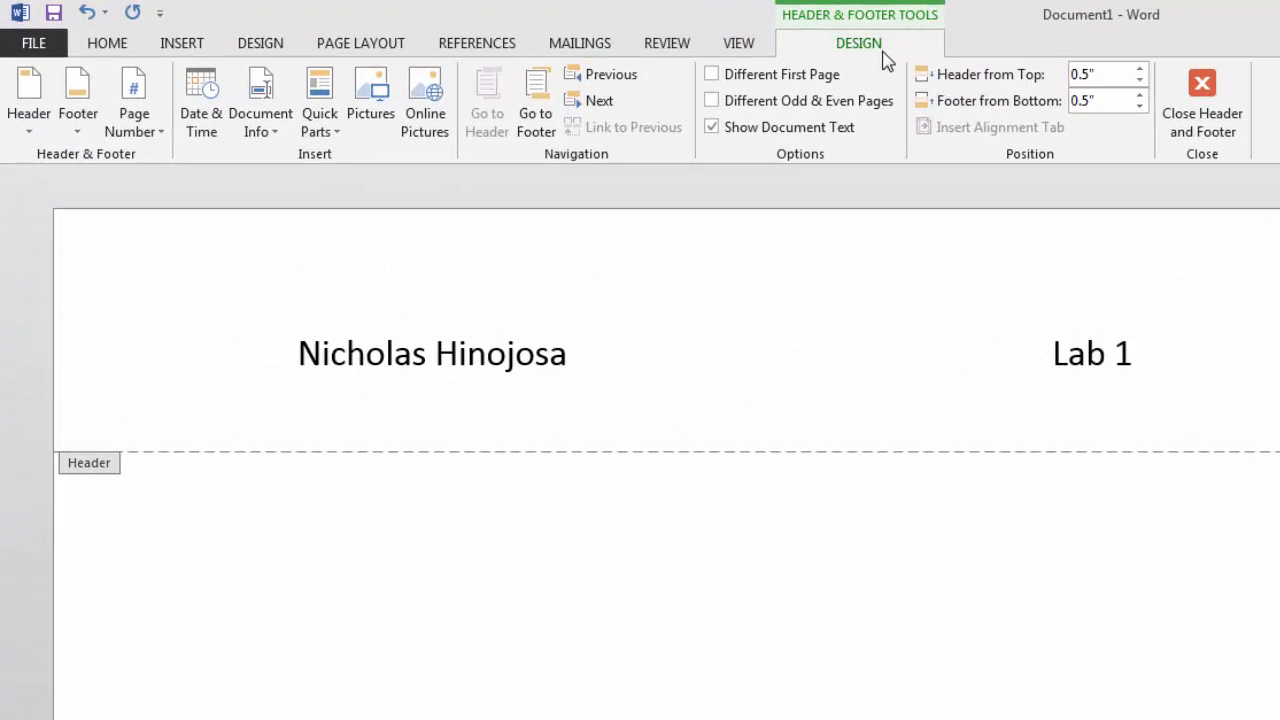
Insert the date in 'Wednesday, August 27, 2014' format into the header's right placeholder
left_click(203, 119)
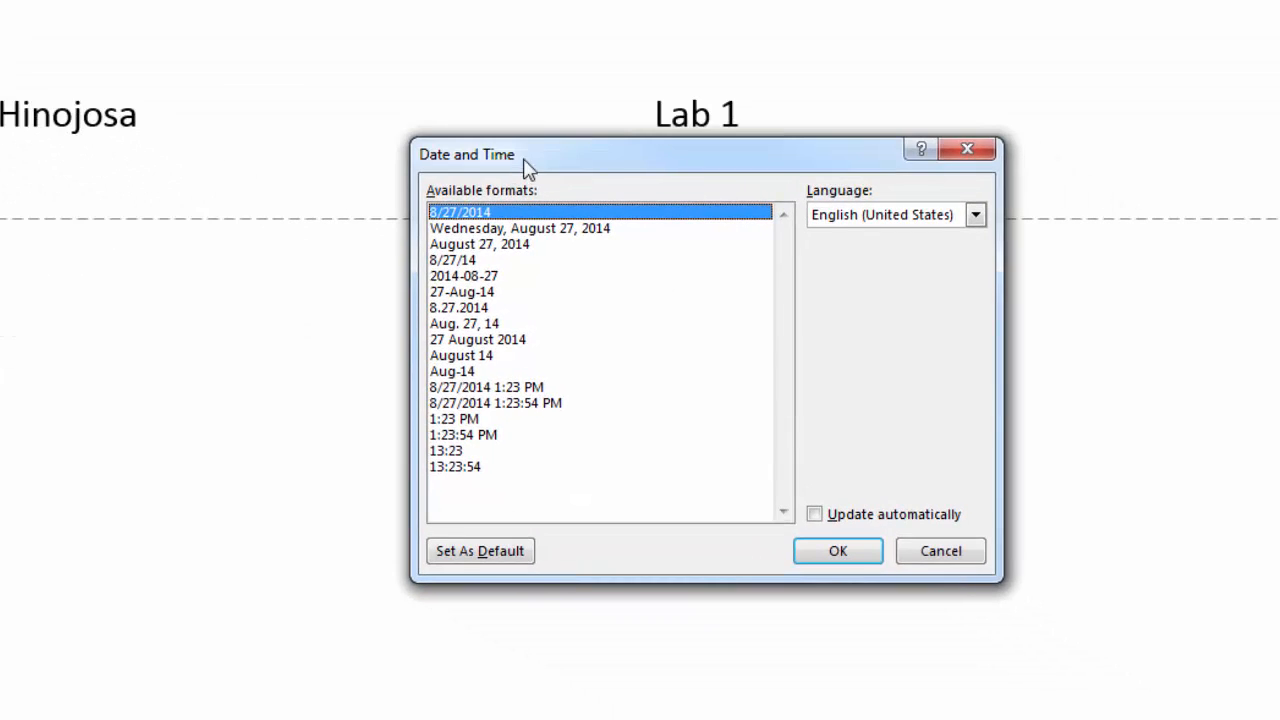
left_click_drag(523, 159, 543, 57)
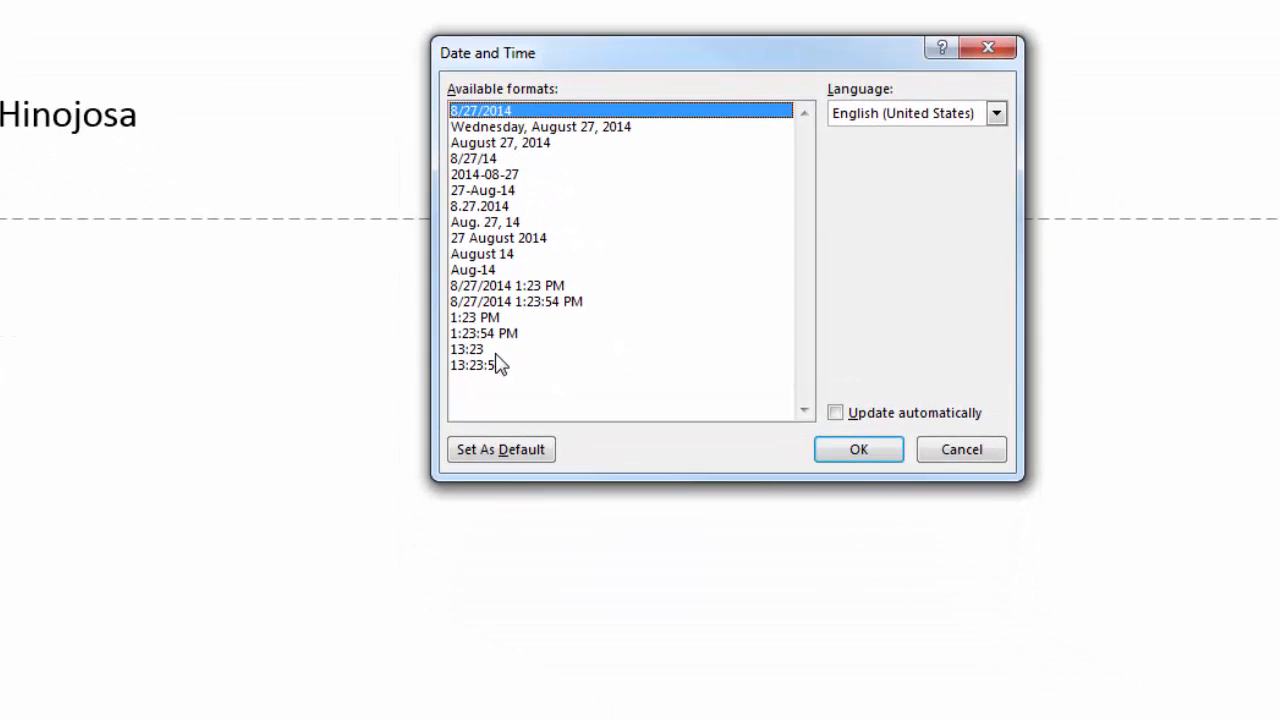
left_click(578, 129)
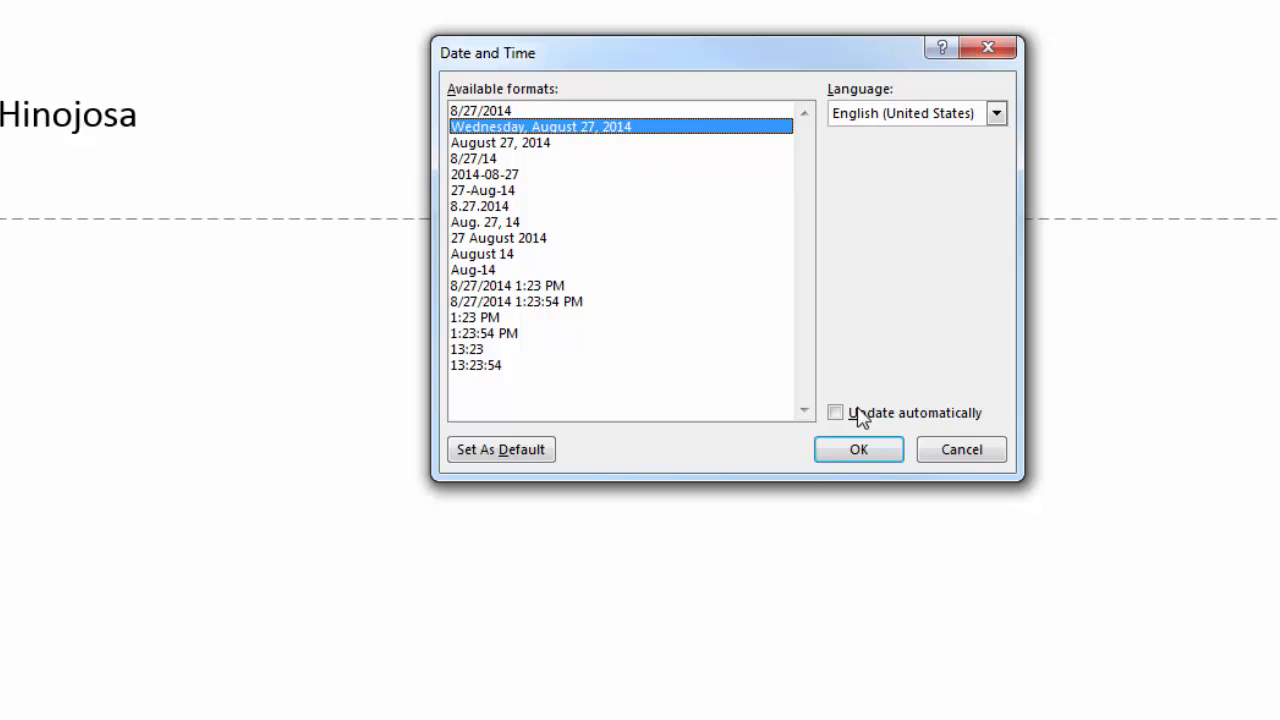
left_click(866, 452)
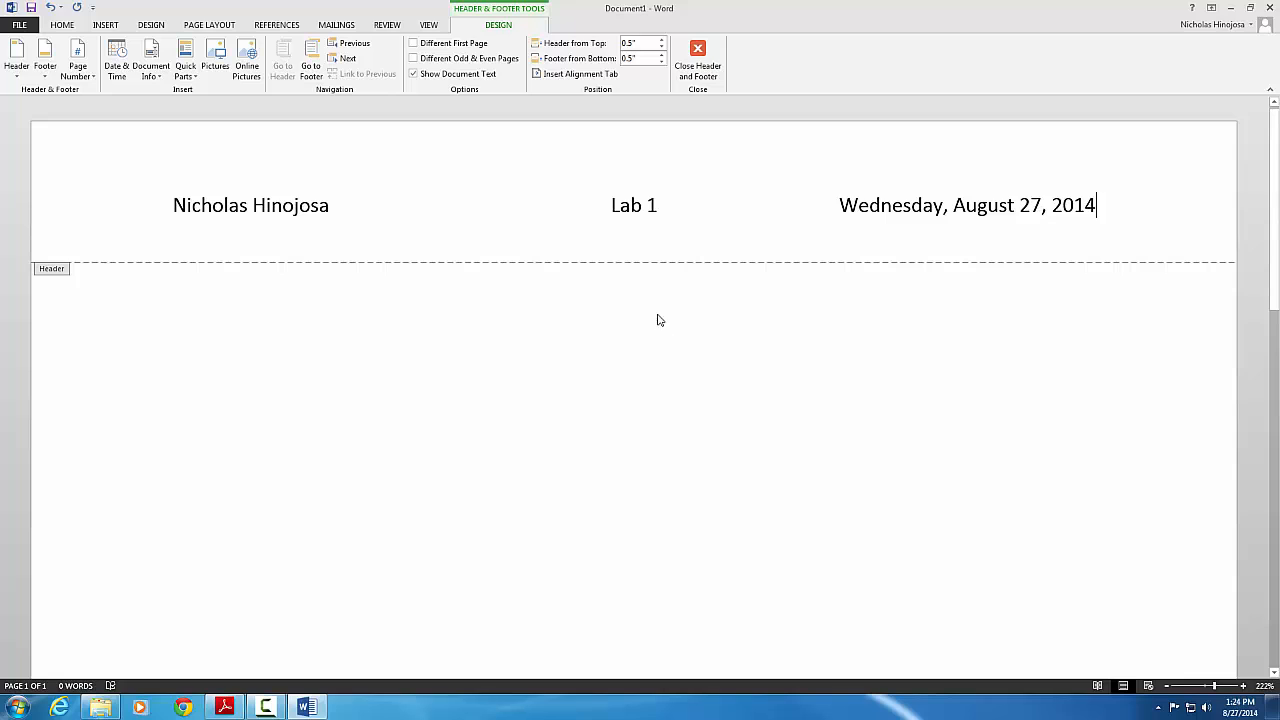
Add a Plain Number 2 page number centred at the bottom of the page
scroll(668, 226, "down", 3)
scroll(668, 226, "down", 5)
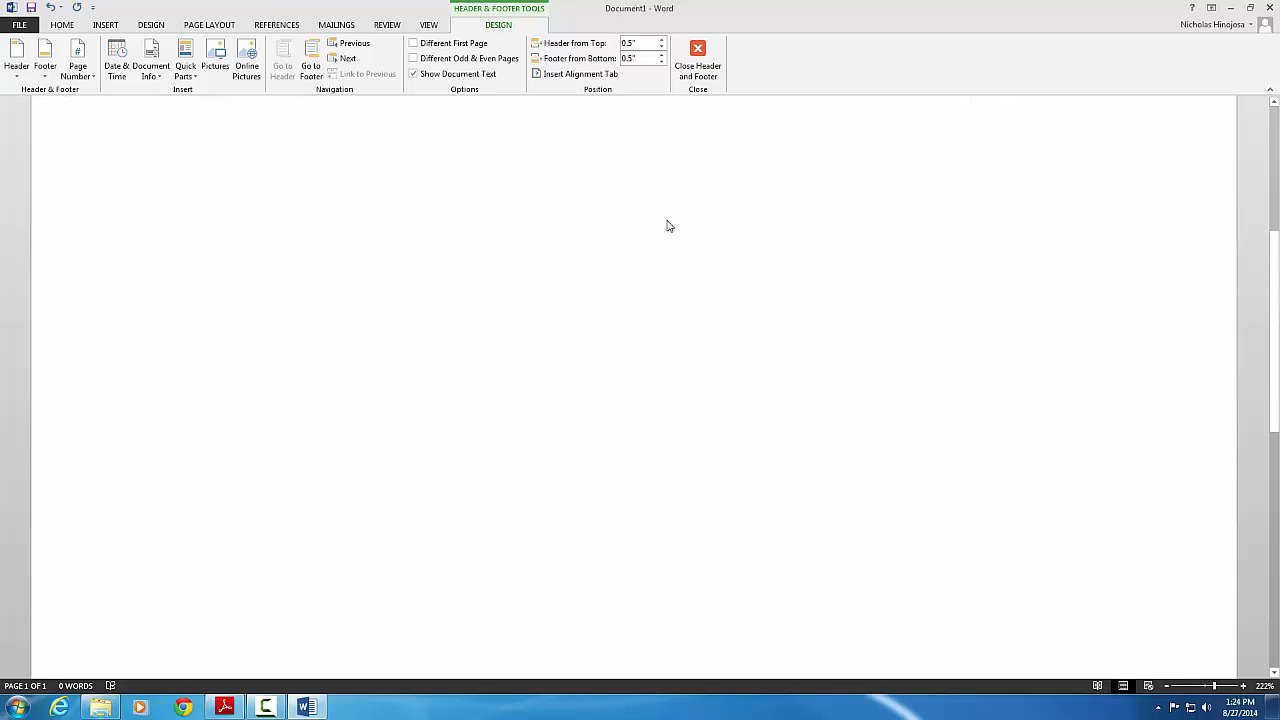
scroll(670, 223, "down", 5)
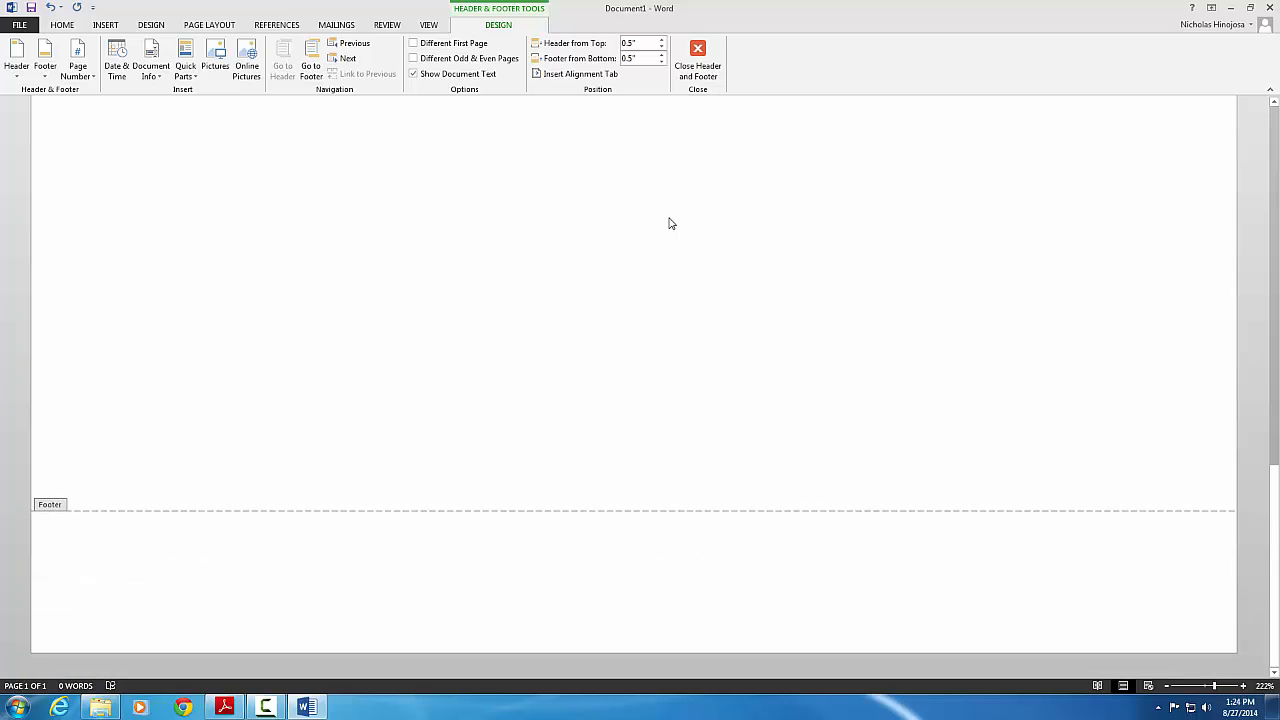
left_click(616, 584)
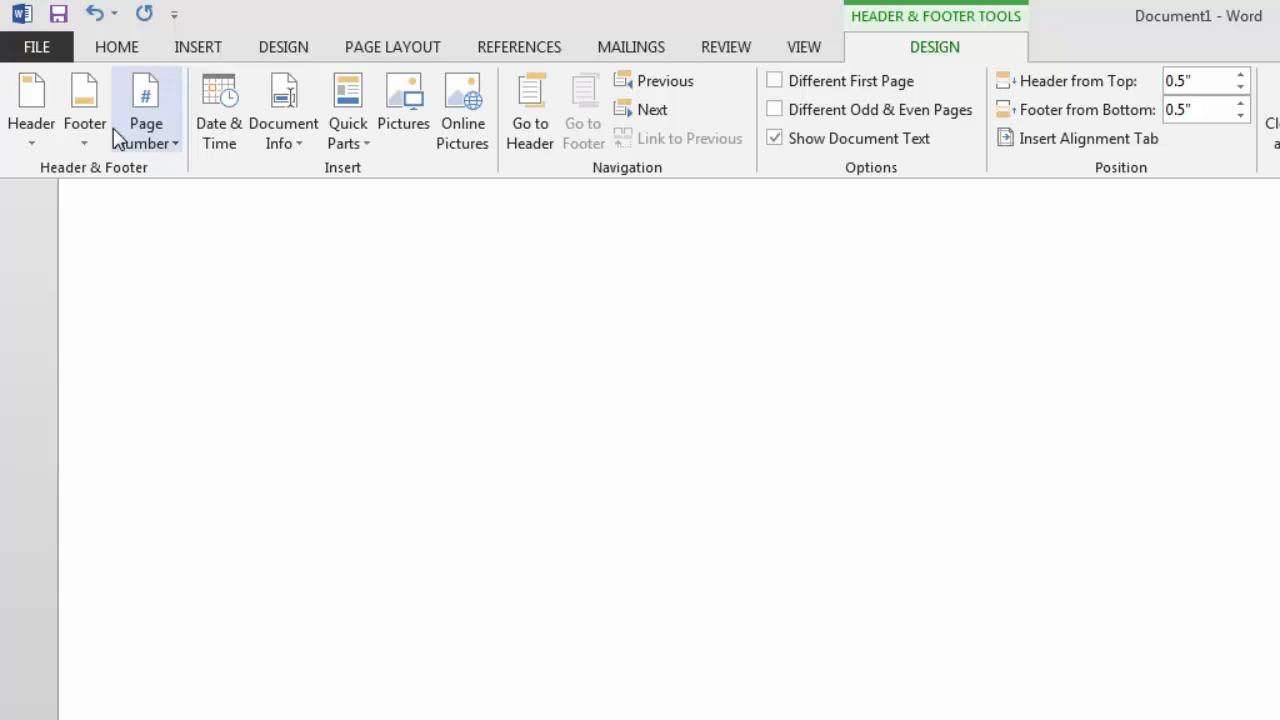
left_click(167, 155)
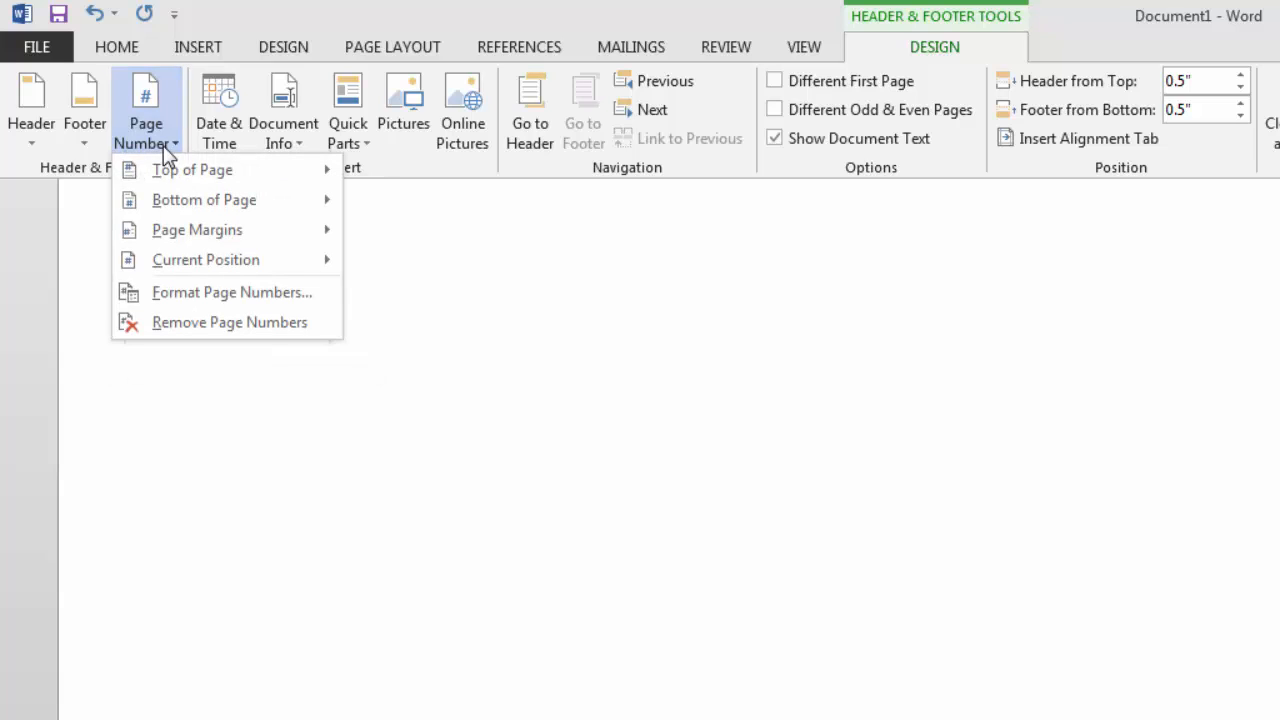
mouse_move(170, 174)
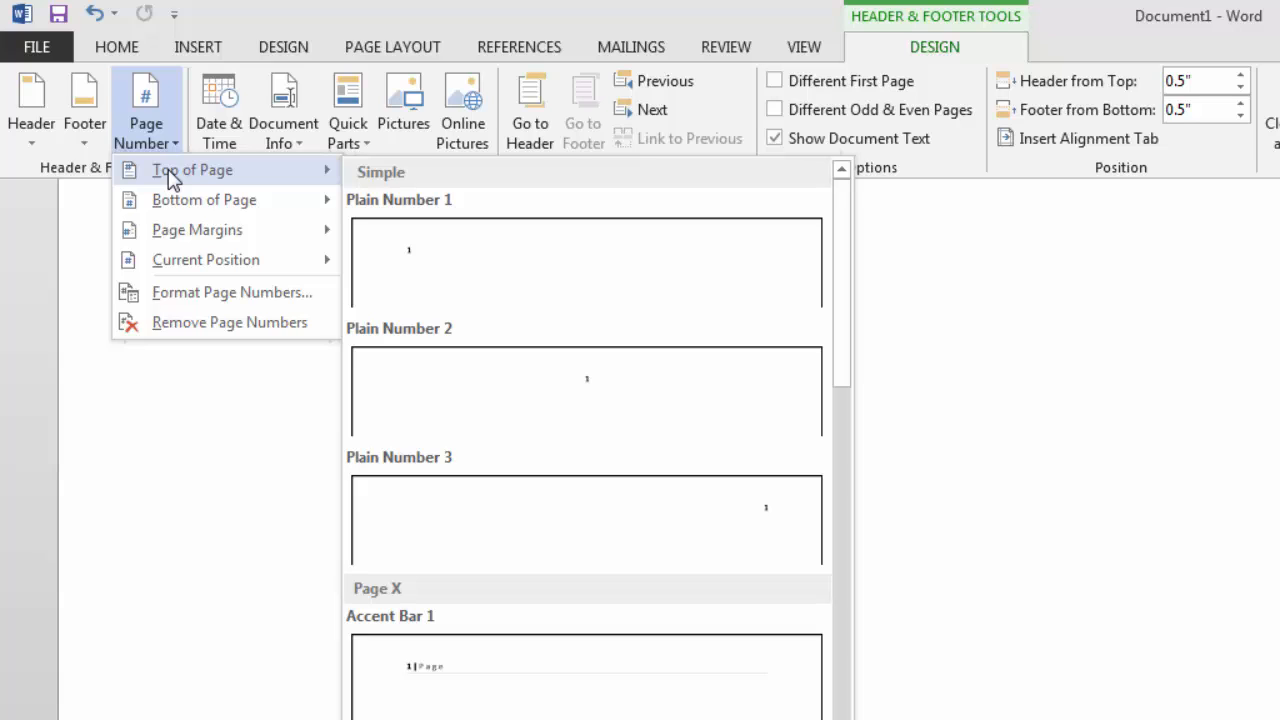
mouse_move(183, 211)
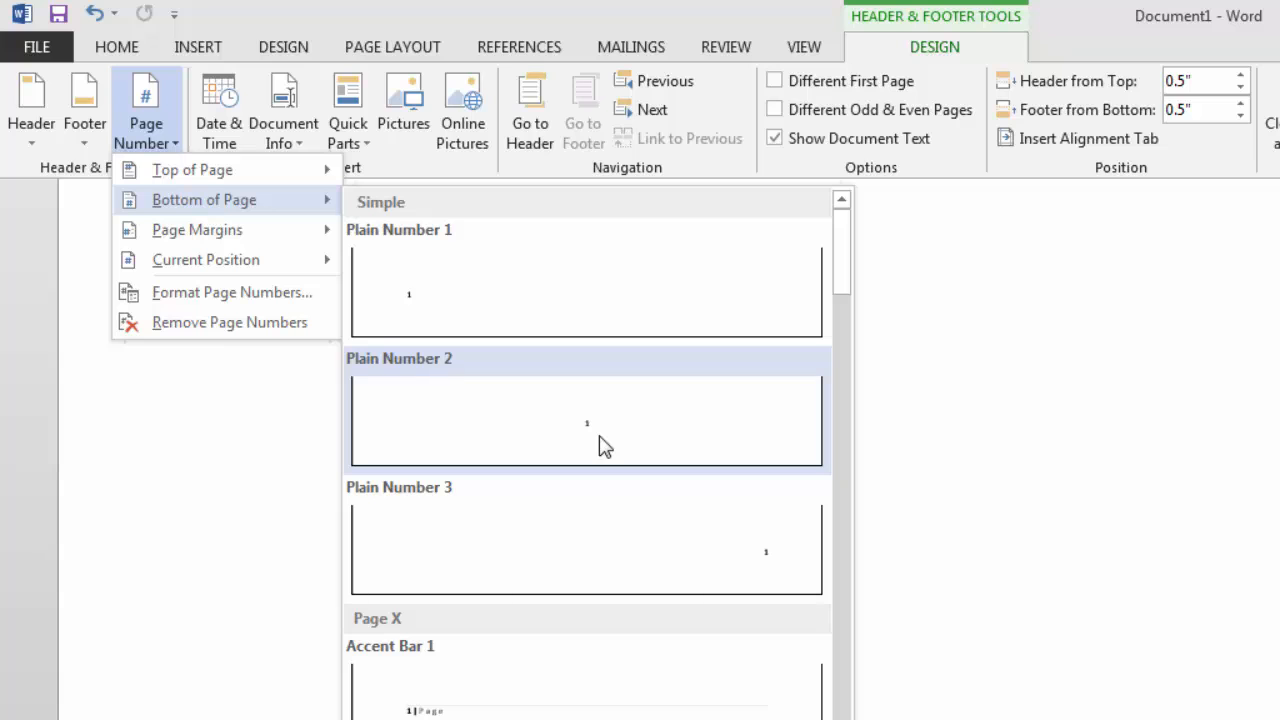
left_click(604, 446)
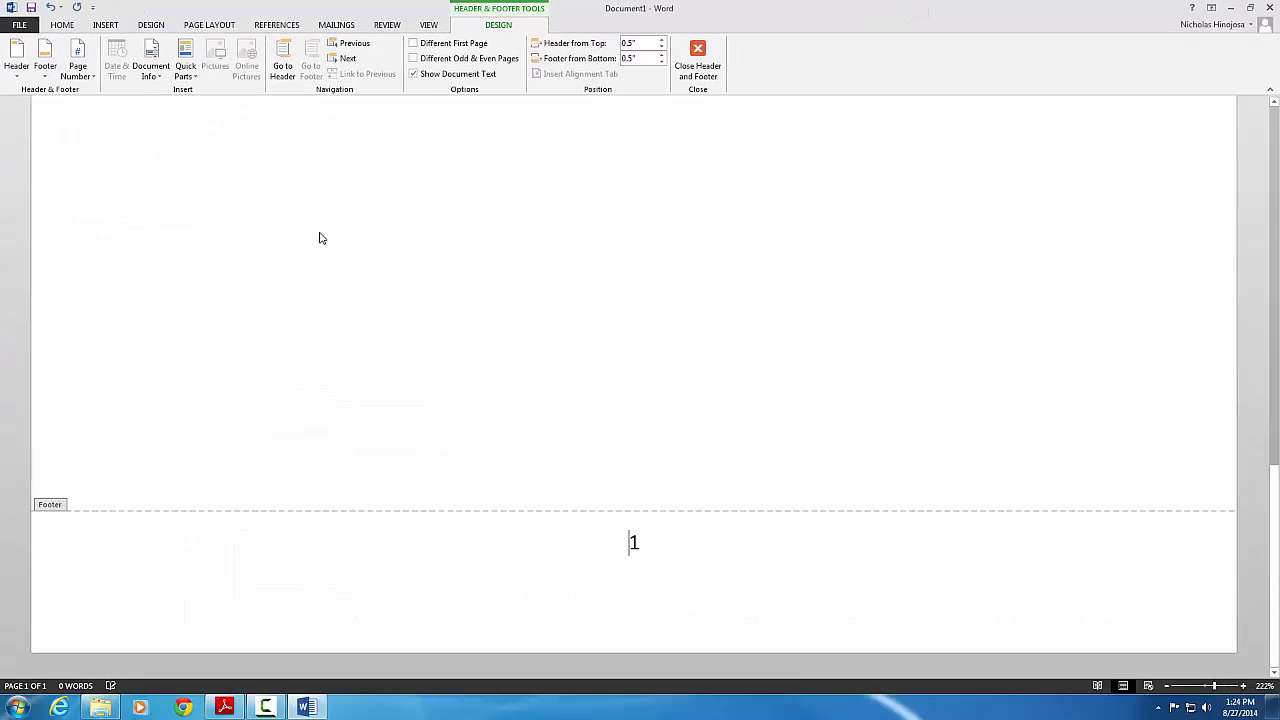
Prefix the footer number with 'Page' so it reads Page 1
left_click(629, 542)
type("Pag")
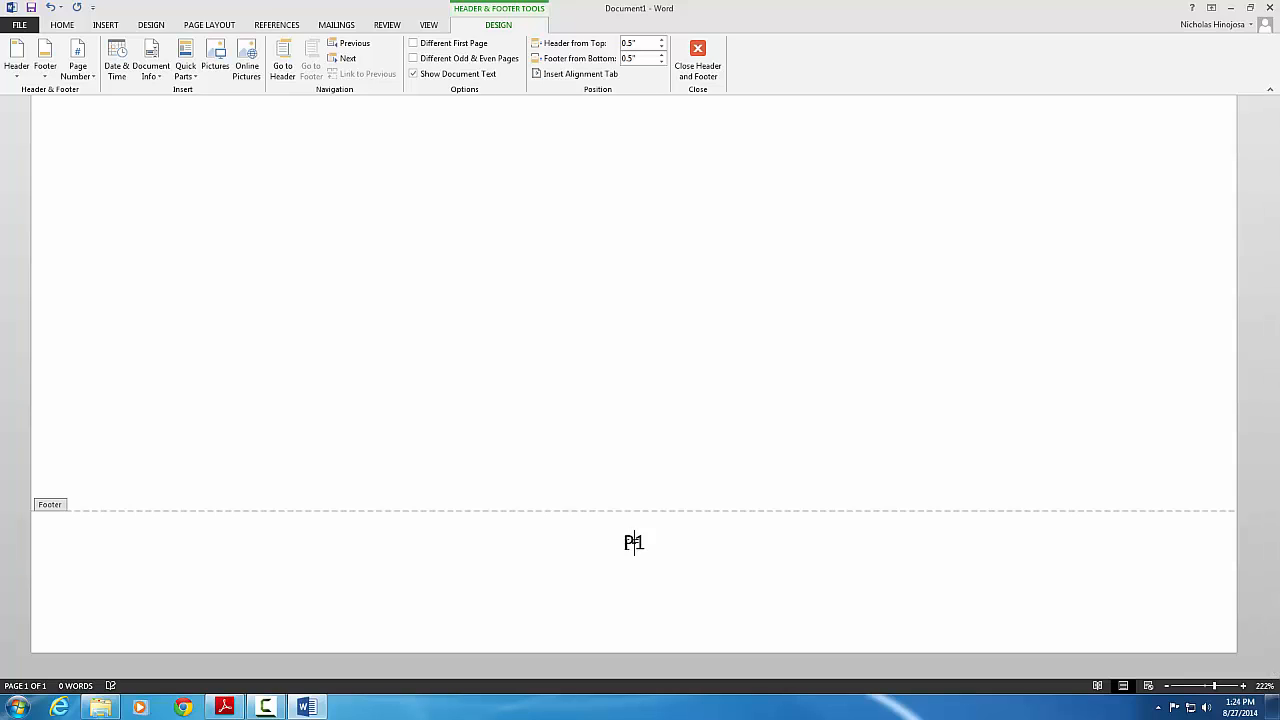
type("e")
left_click(665, 543)
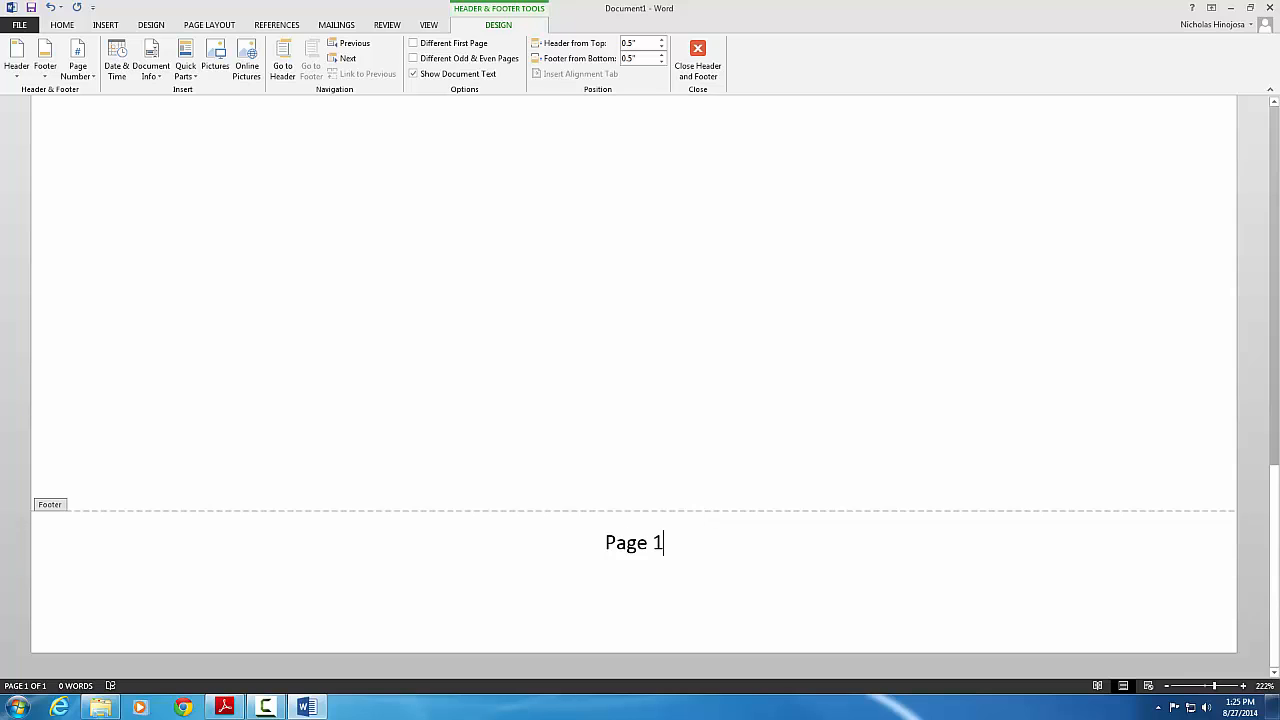
scroll(242, 478, "up", 15)
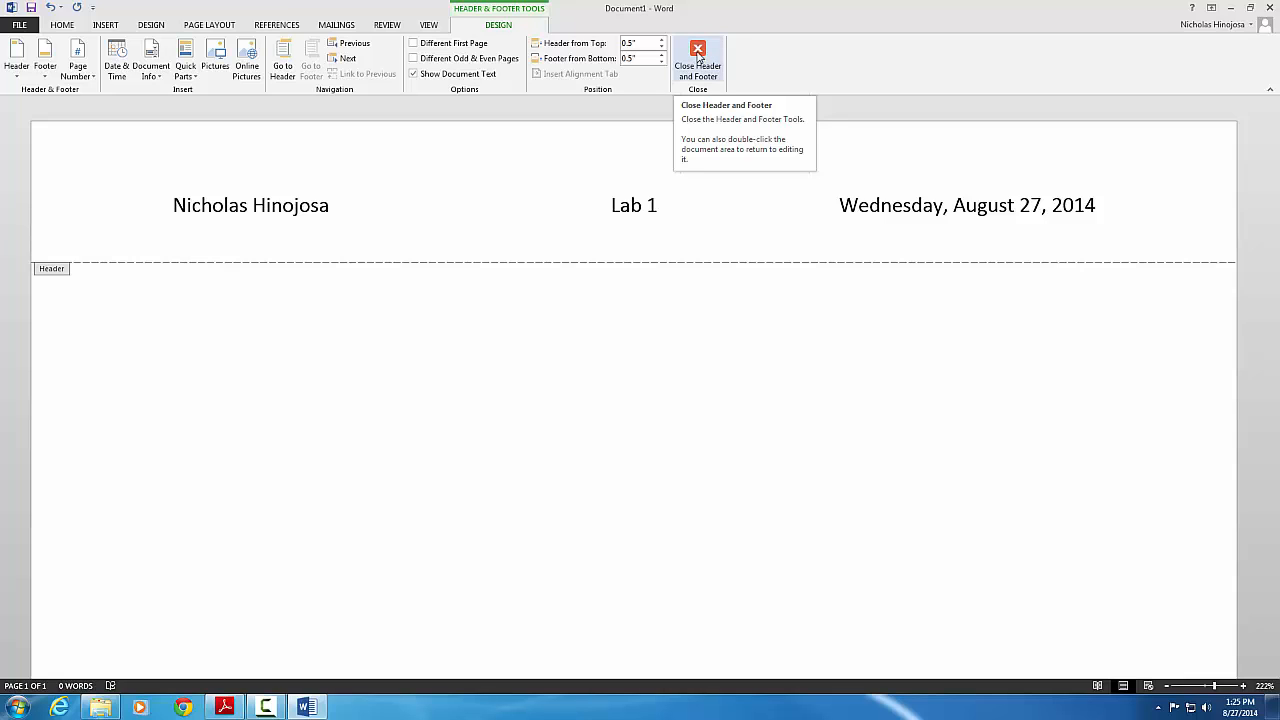
Close Header and Footer editing to return to the document body
left_click(698, 55)
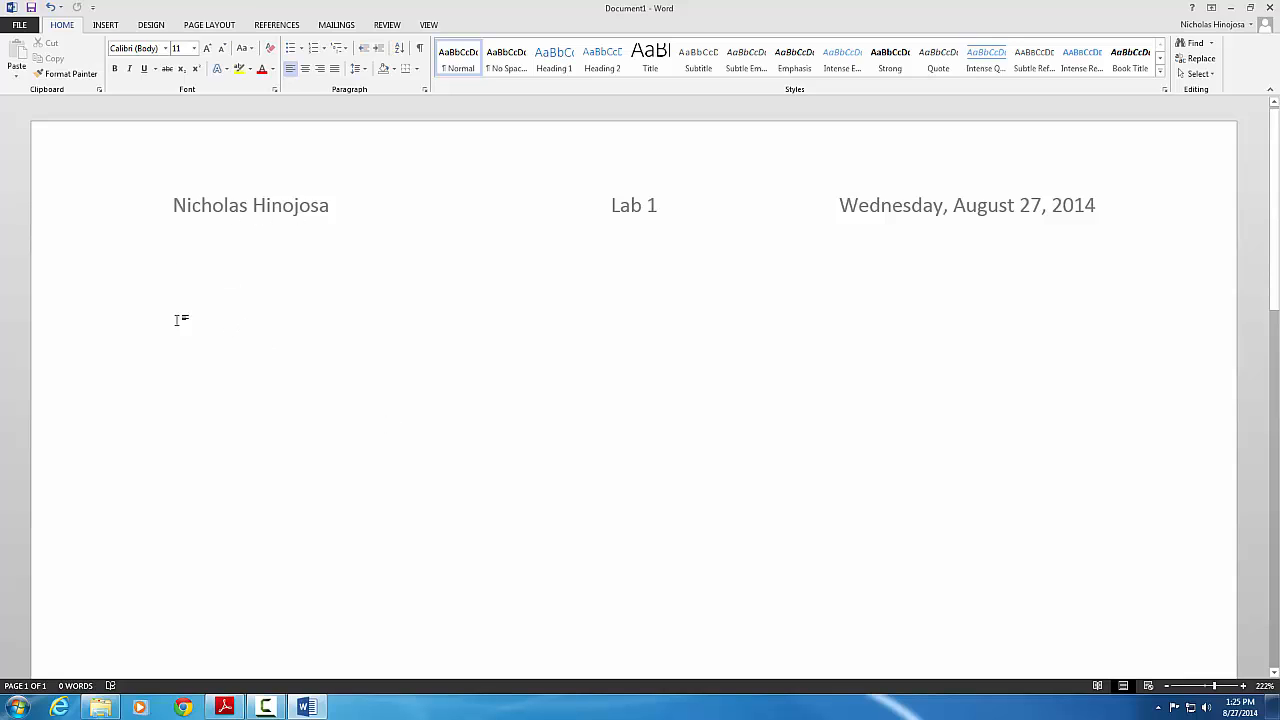
scroll(226, 363, "down", 15)
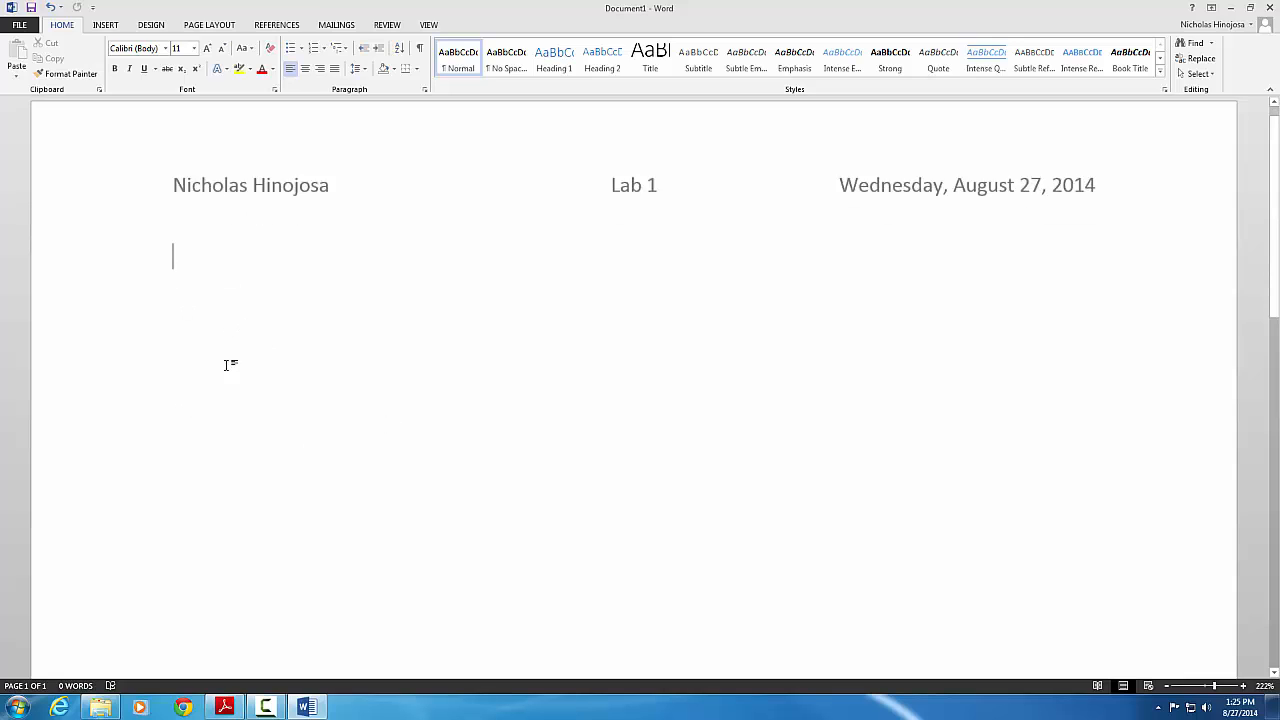
scroll(226, 361, "up", 15)
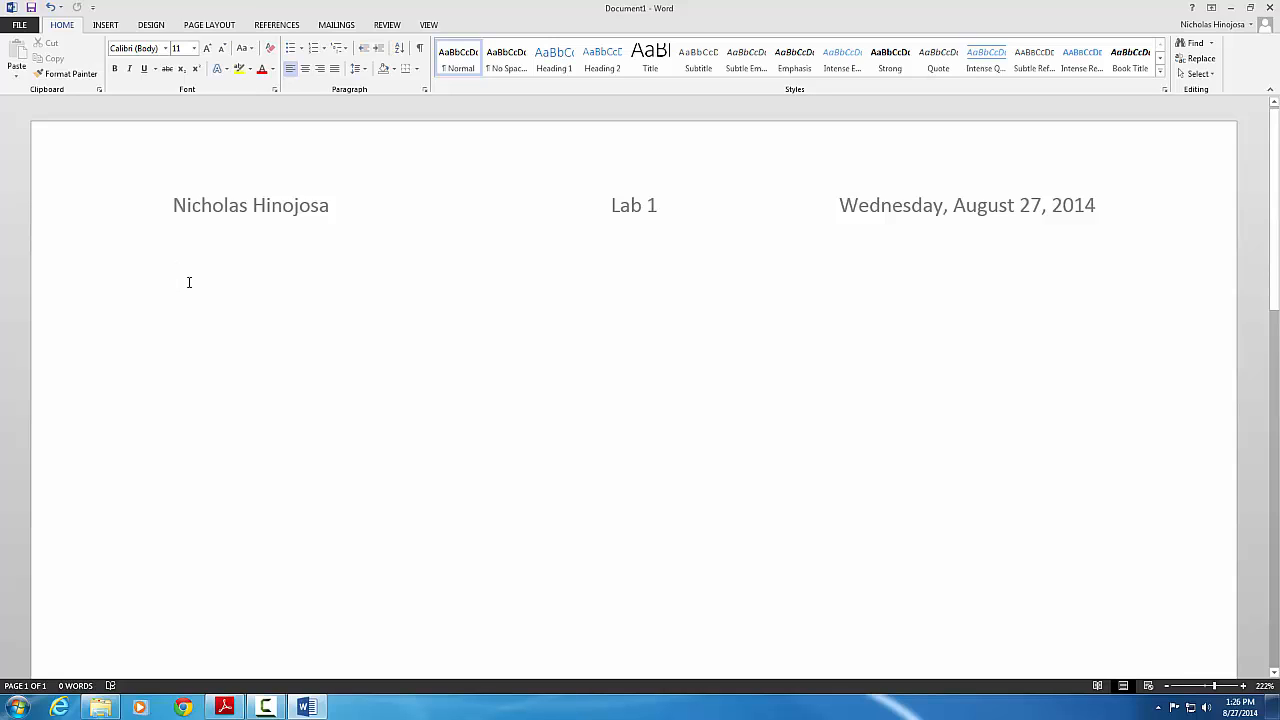
Type 'Section 1', 'Section 2' and 'Section 3' on three separate lines
type("S")
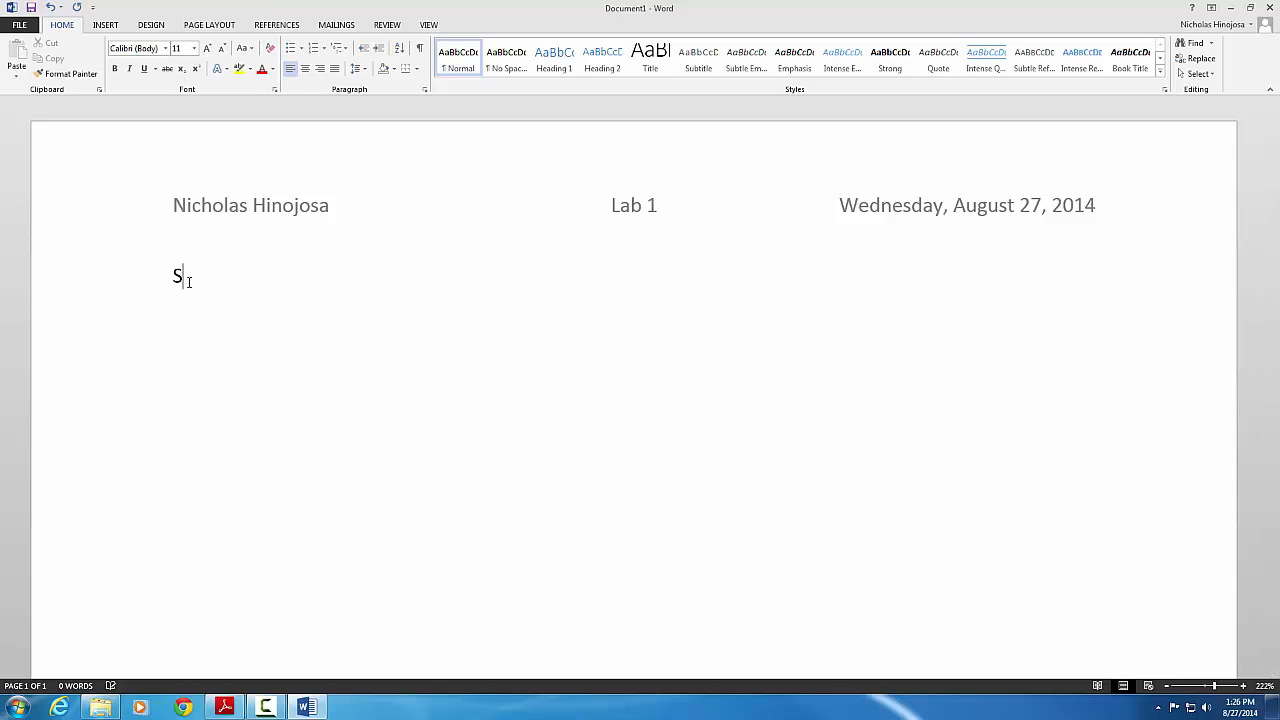
type("ection 21")
key("BackSpace")
key("BackSpace")
type("1")
key("Return")
type("Section 2")
key("Return")
type("Section 3")
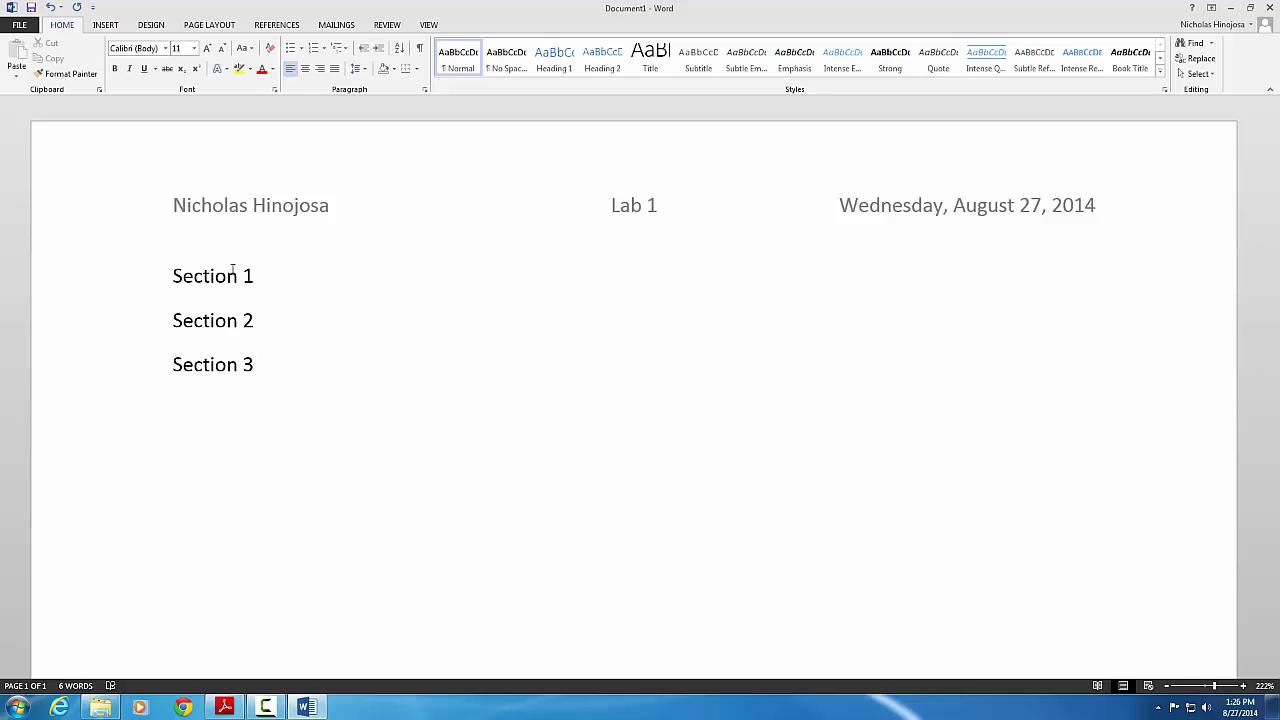
Select the three Section lines and set them in Times New Roman
left_click_drag(172, 276, 277, 362)
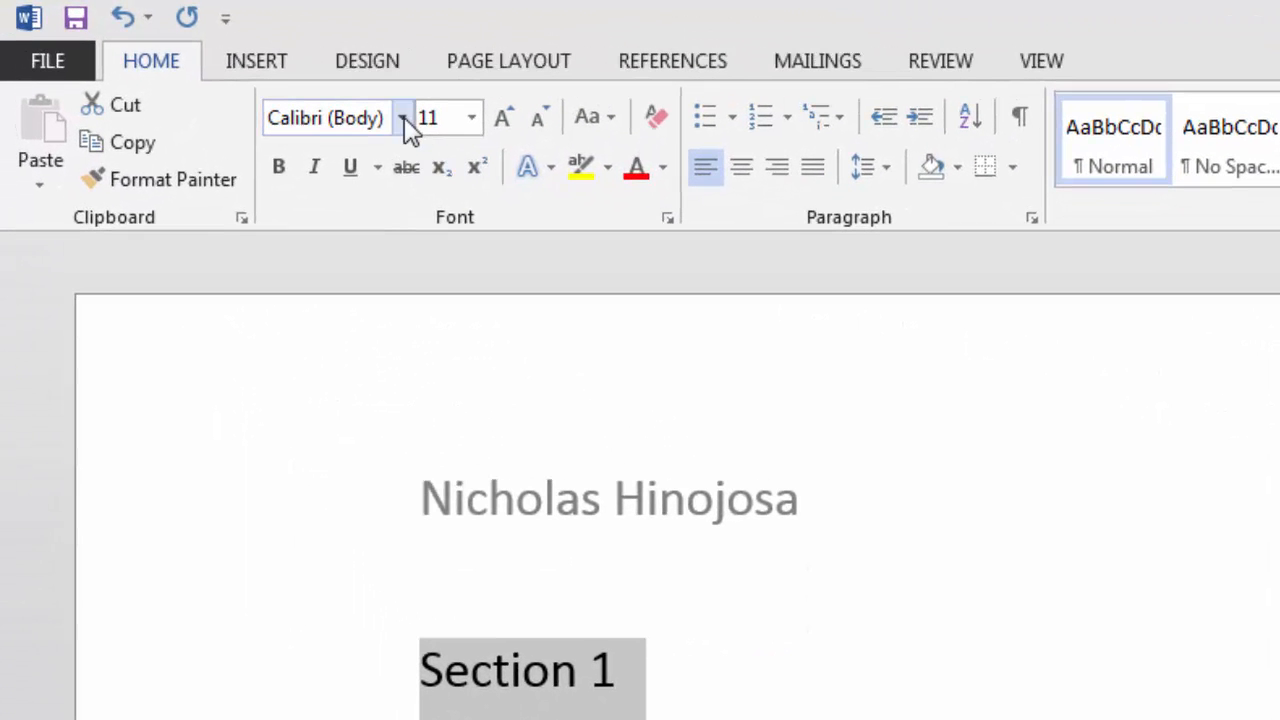
left_click(404, 117)
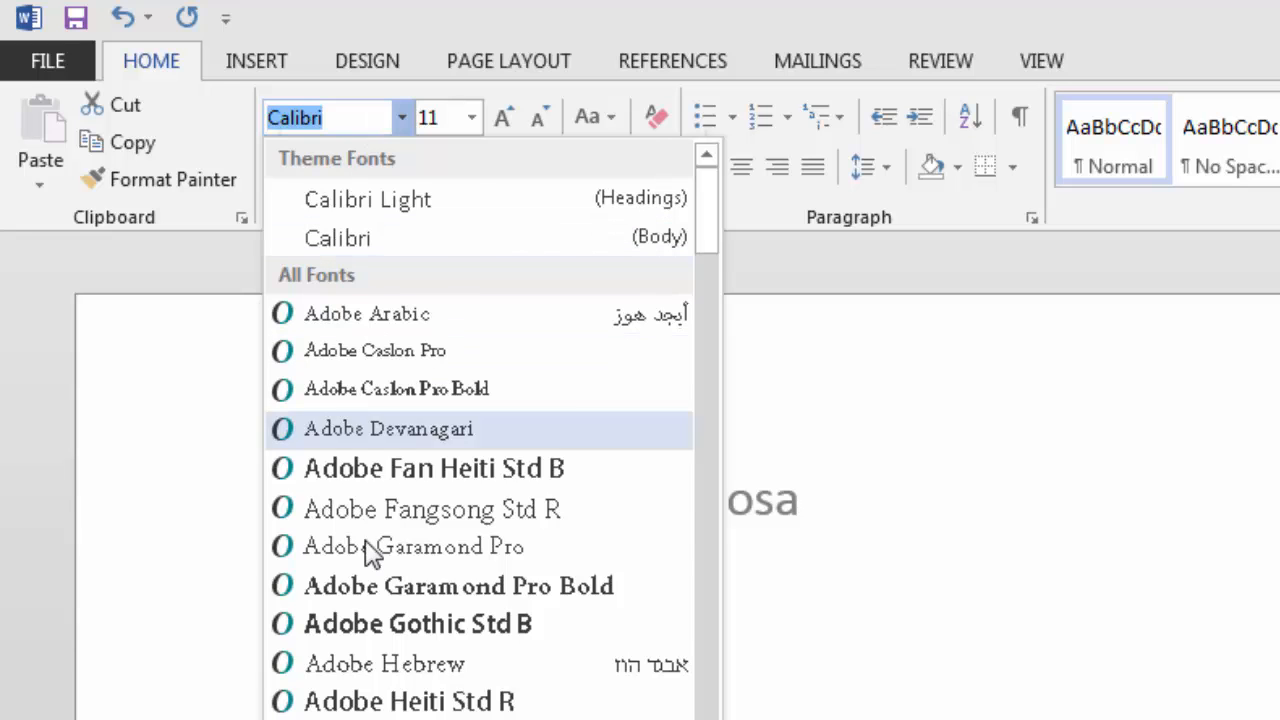
scroll(366, 545, "down", 15)
scroll(380, 625, "down", 8)
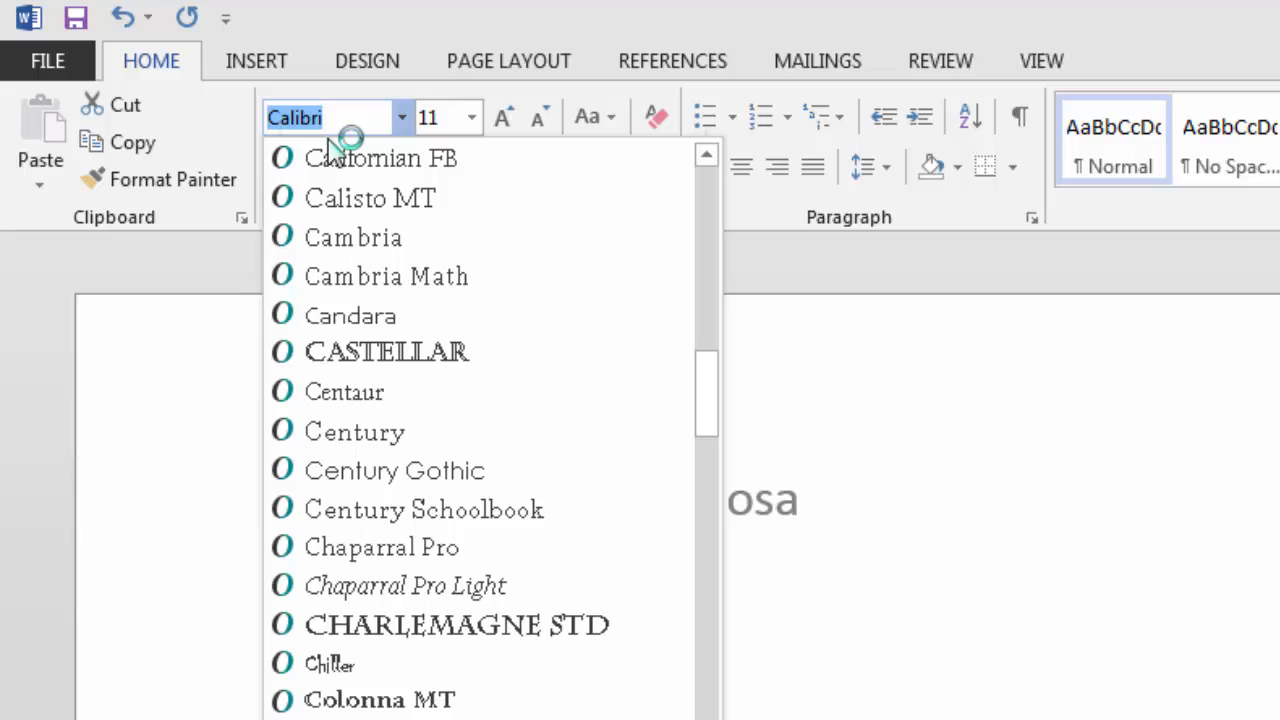
type("Timw")
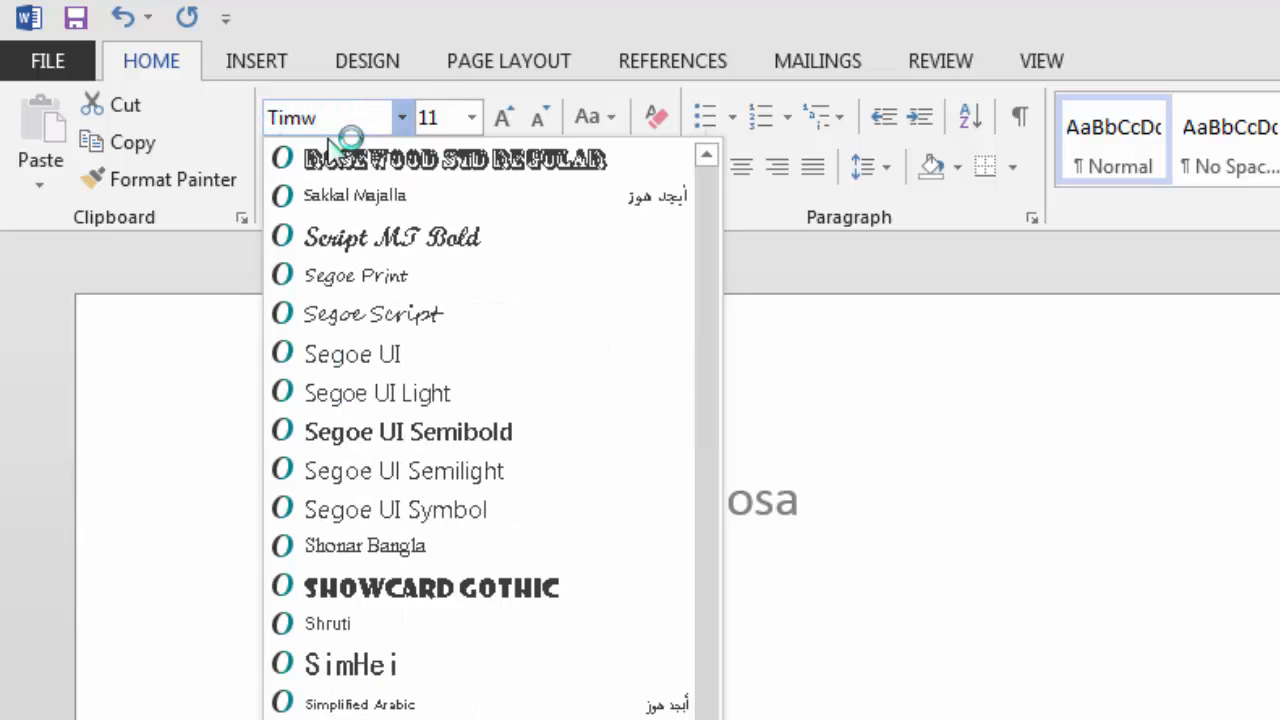
key("BackSpace")
type("es New Ro")
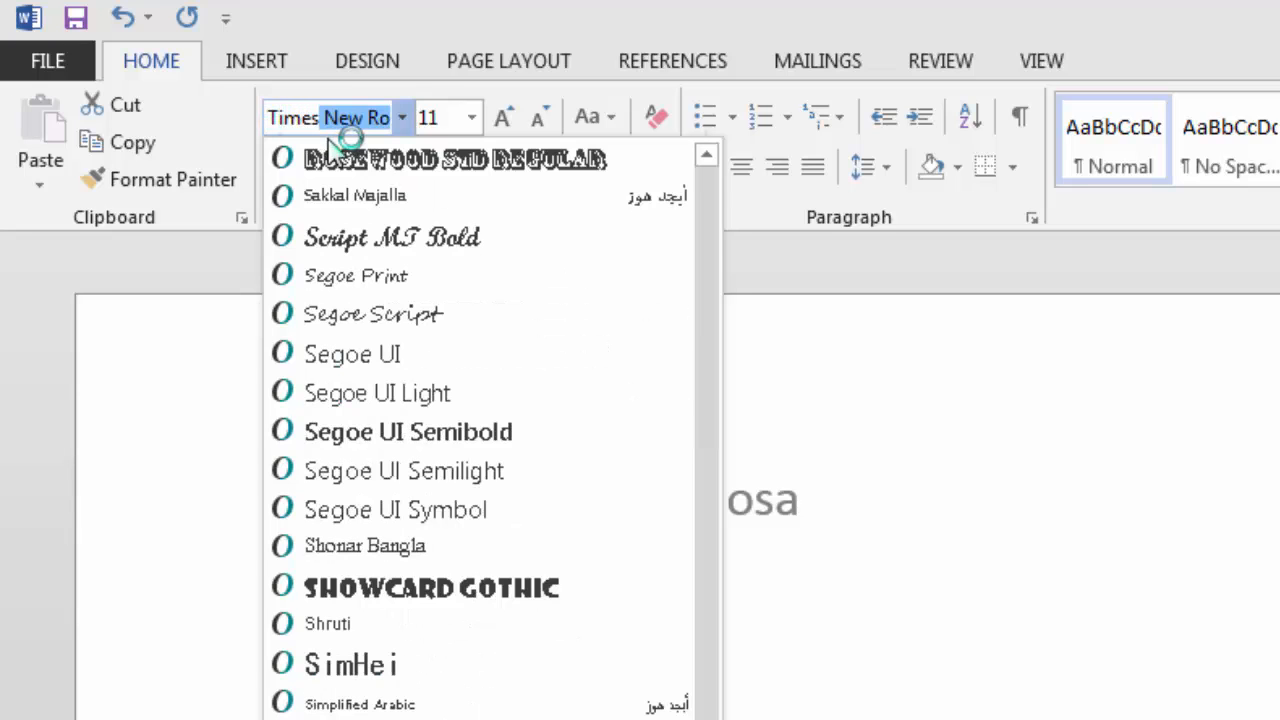
key("Return")
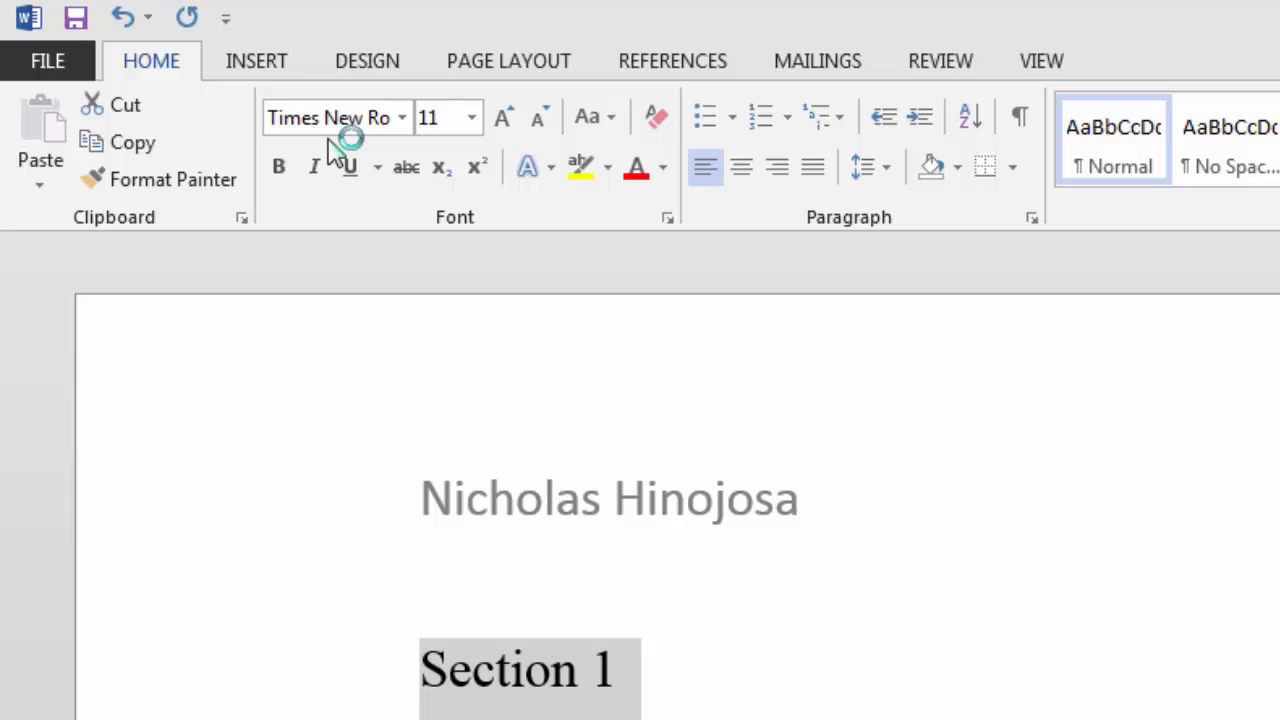
Set the Section lines' font size to 12 pt
left_click(471, 120)
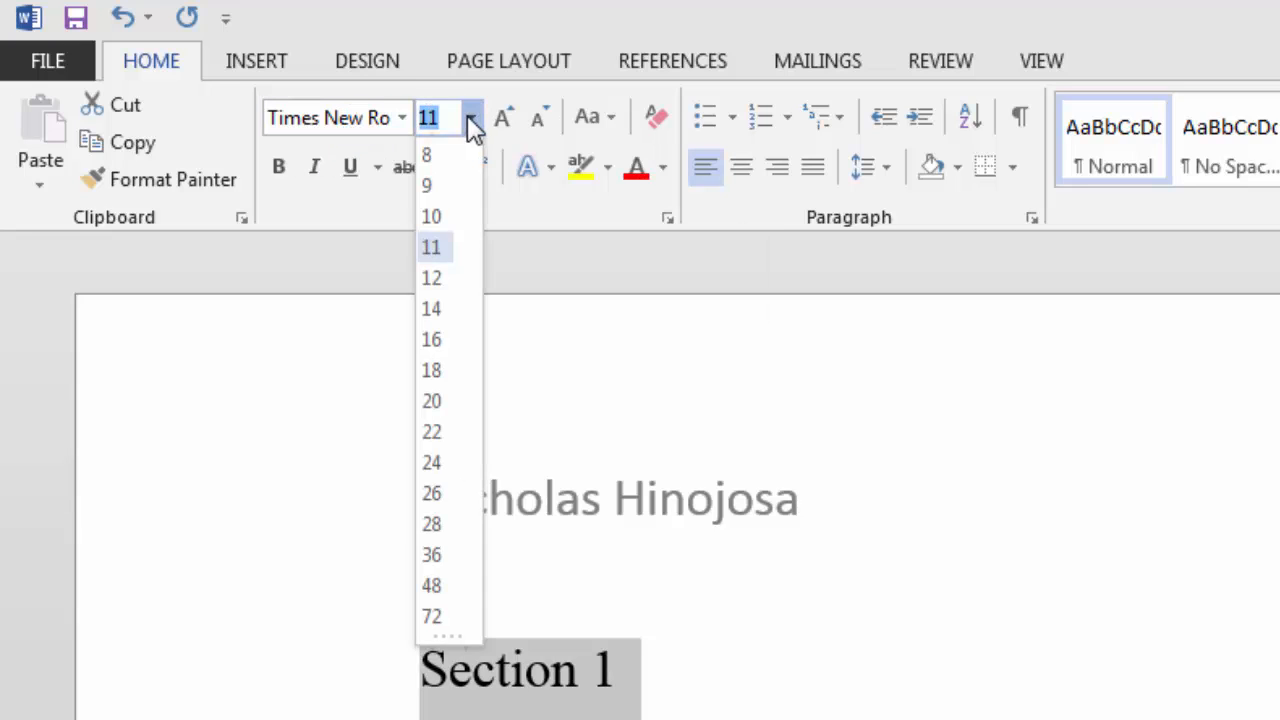
left_click(429, 279)
left_click(640, 671)
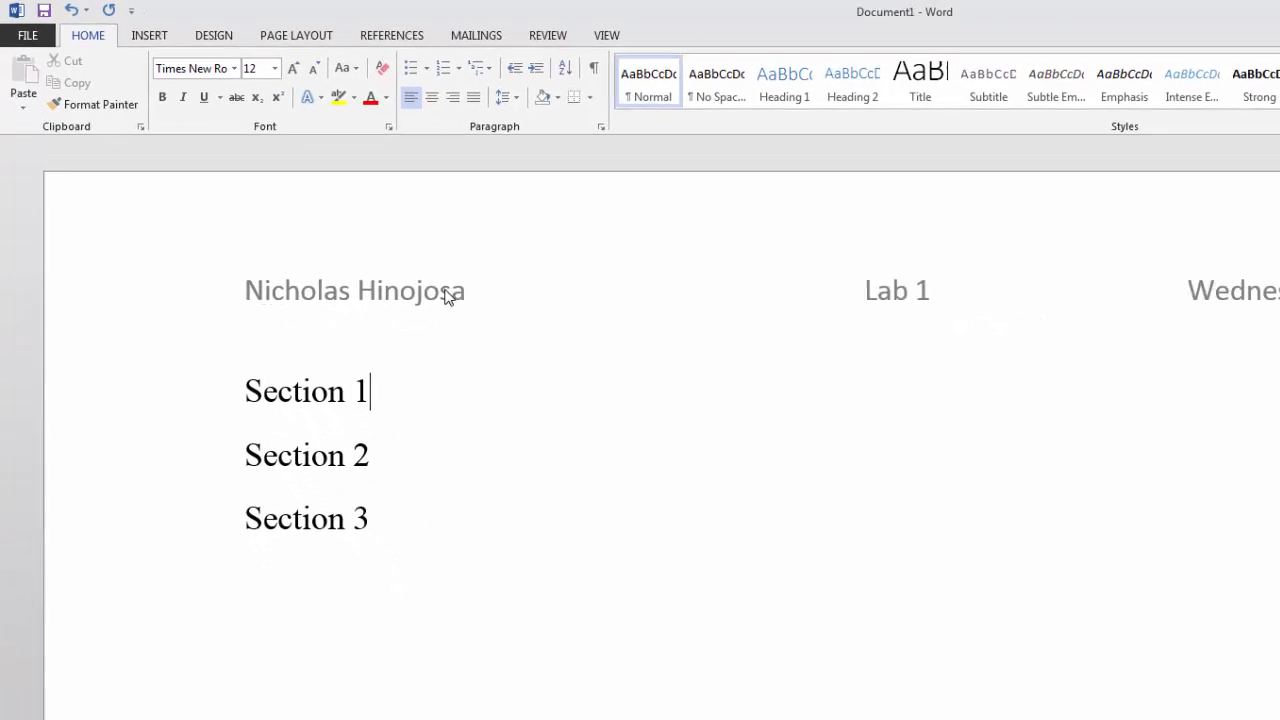
scroll(558, 491, "down", 15)
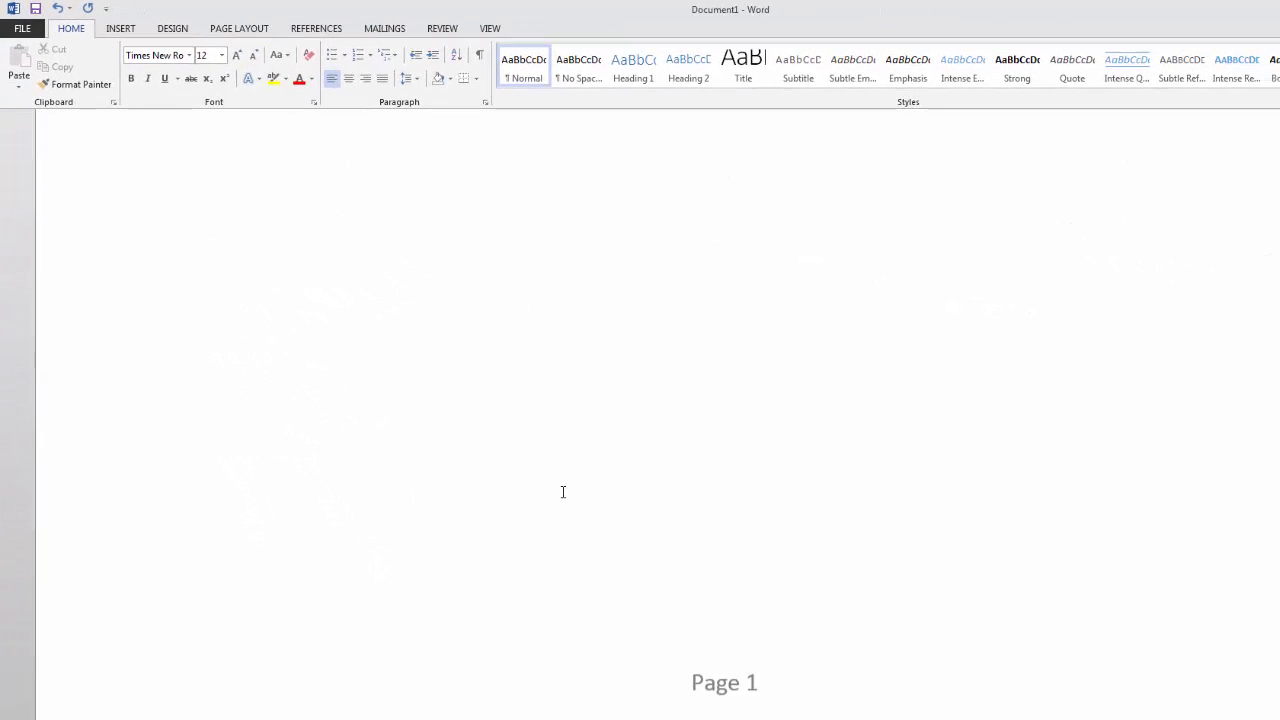
scroll(717, 620, "up", 6)
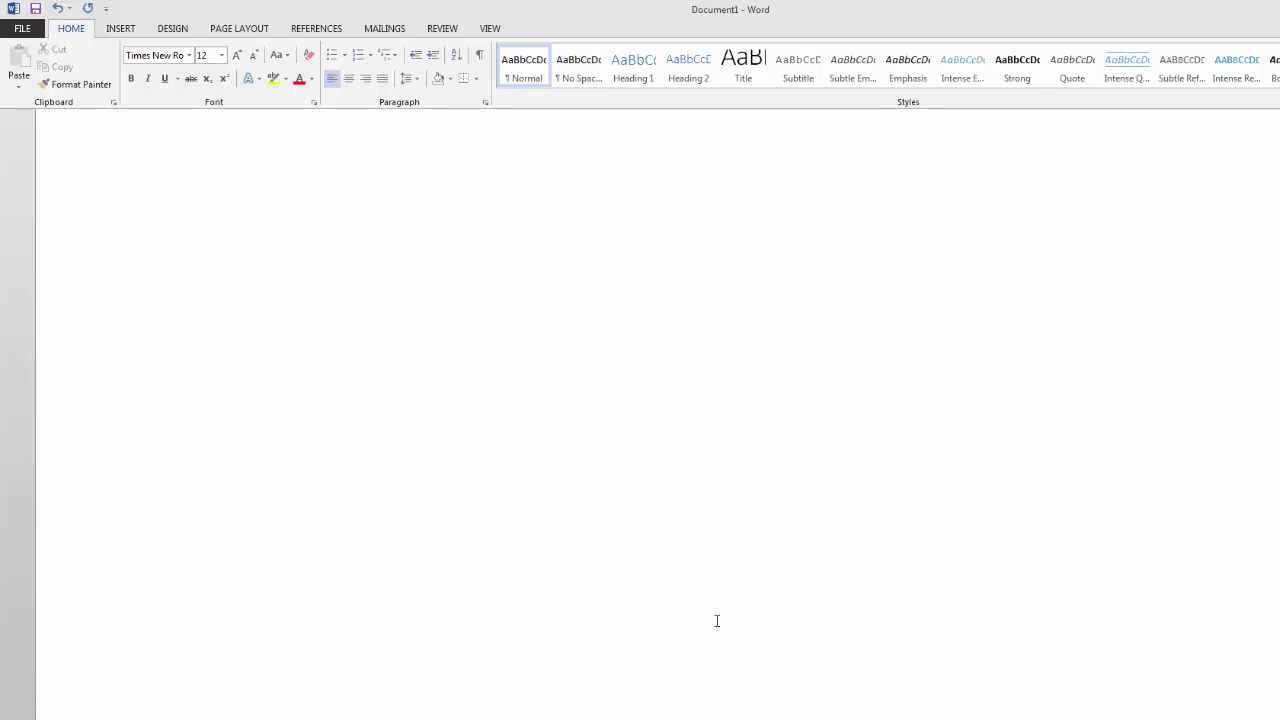
scroll(717, 620, "up", 3)
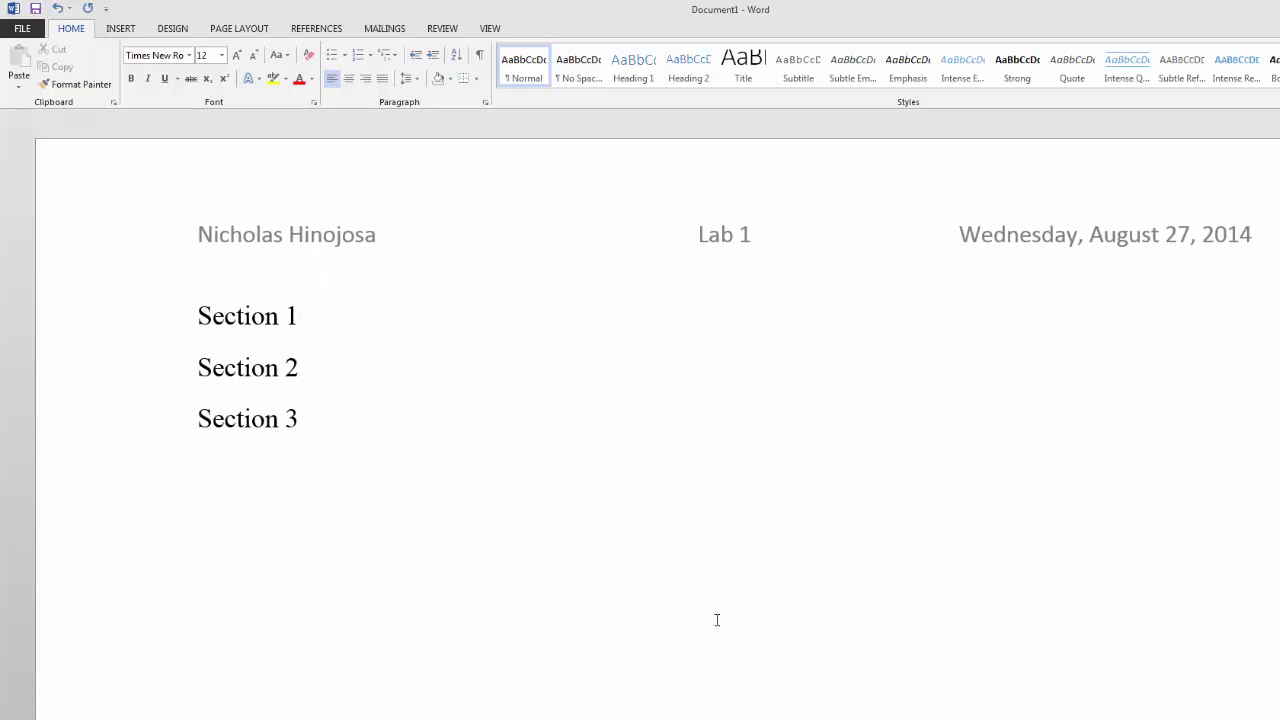
Format the whole header line (name, Lab 1, date) as Times New Roman 12 pt
double_click(233, 237)
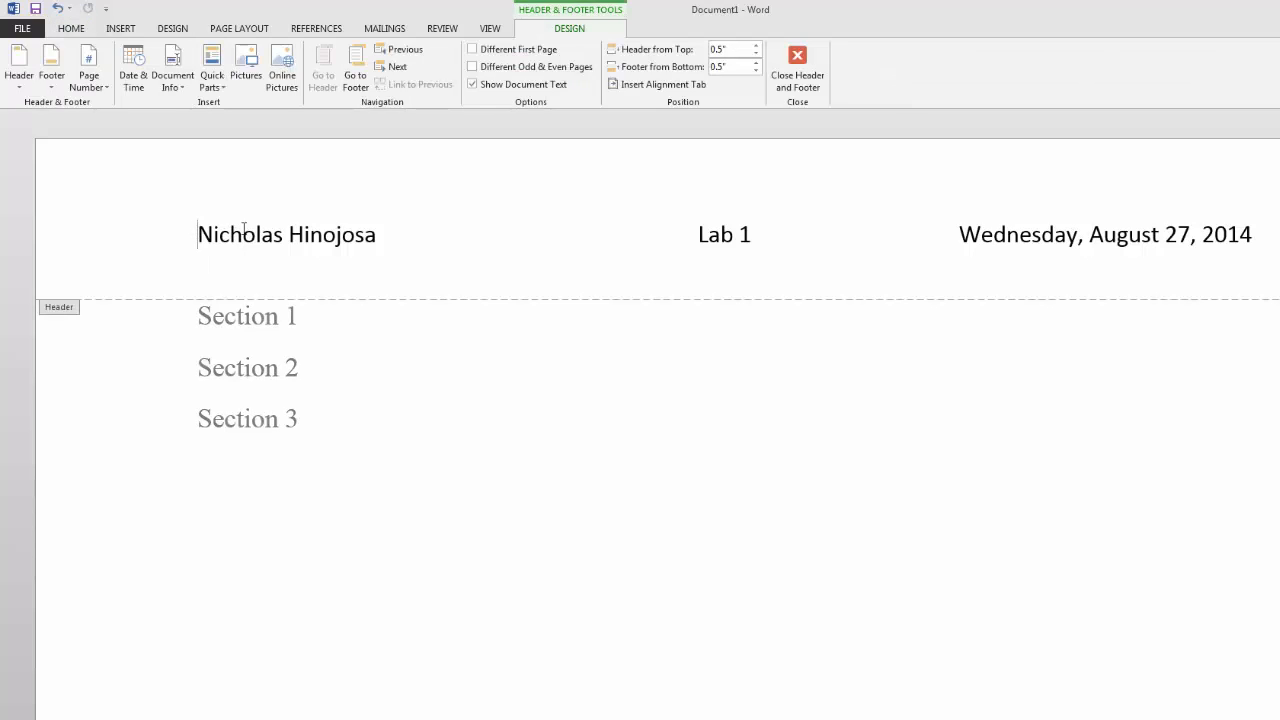
left_click_drag(243, 228, 1262, 246)
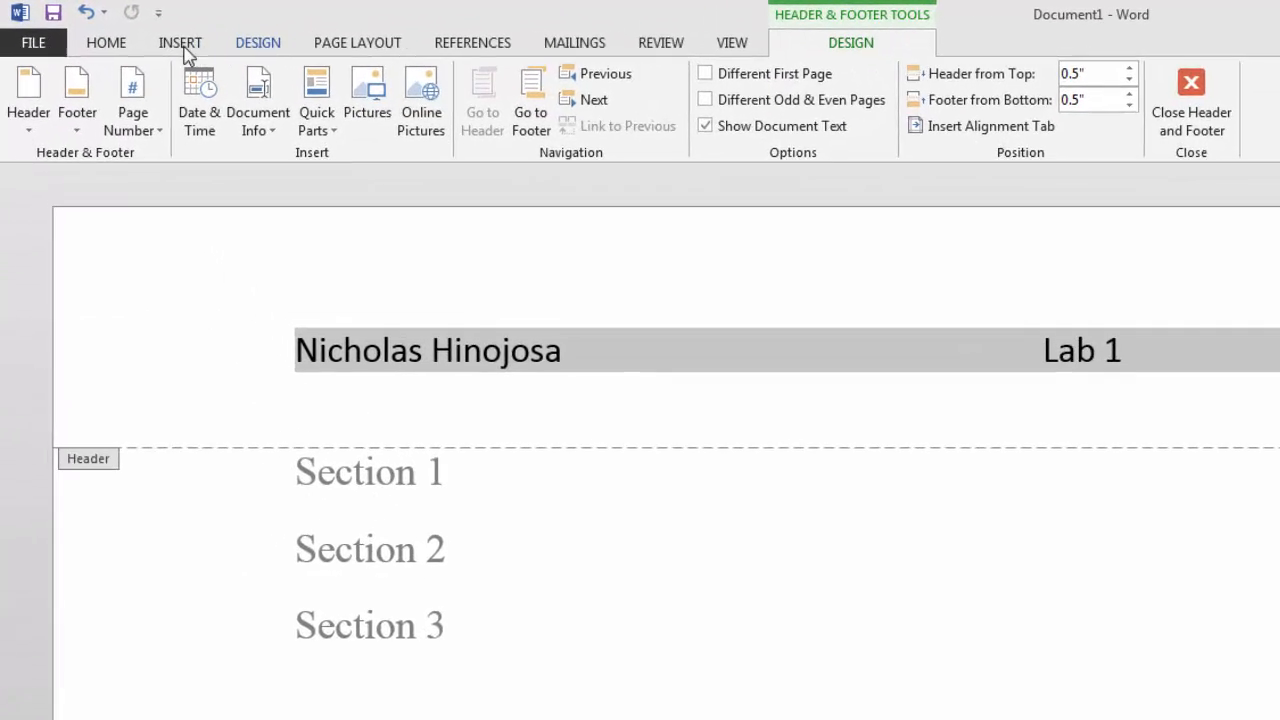
left_click(111, 45)
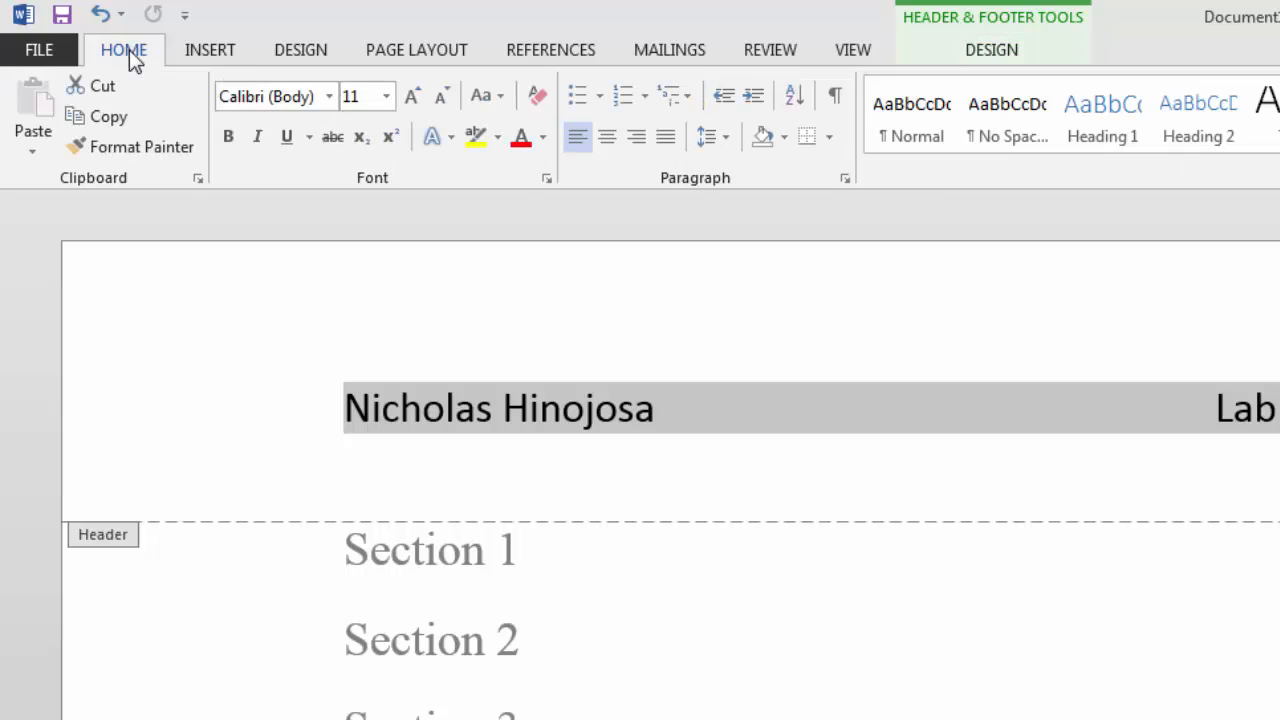
left_click(327, 96)
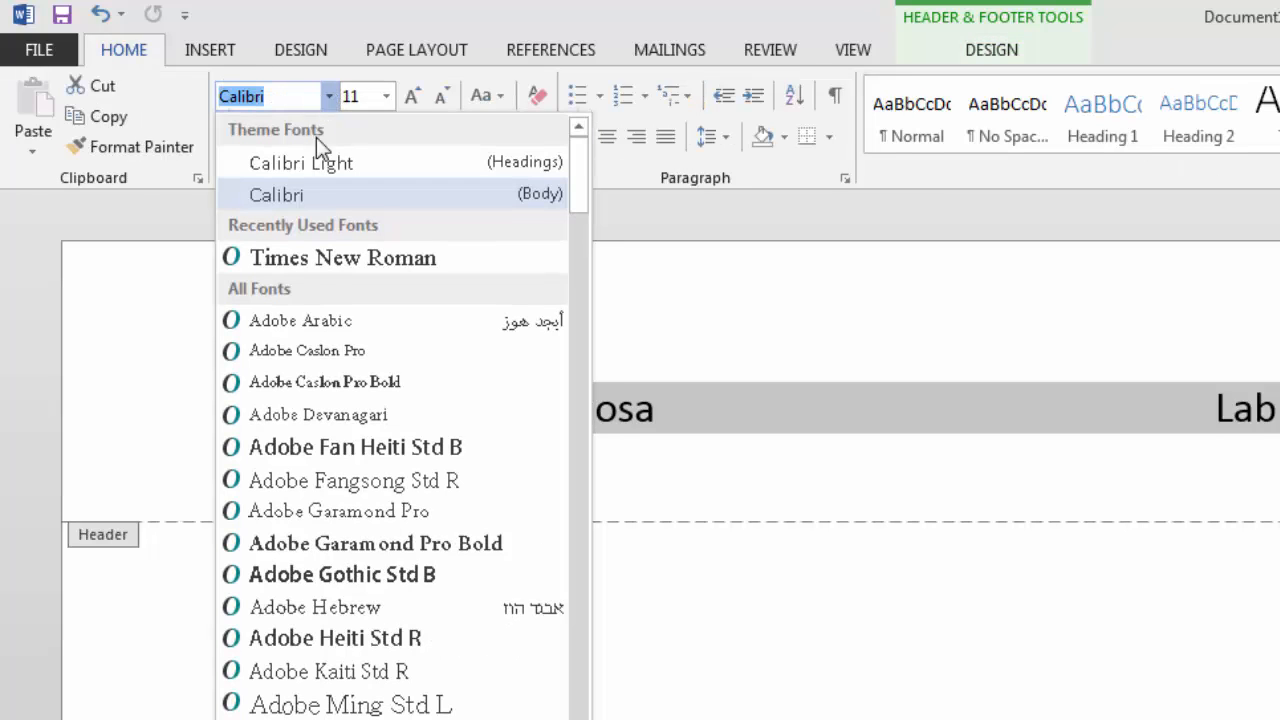
left_click(311, 263)
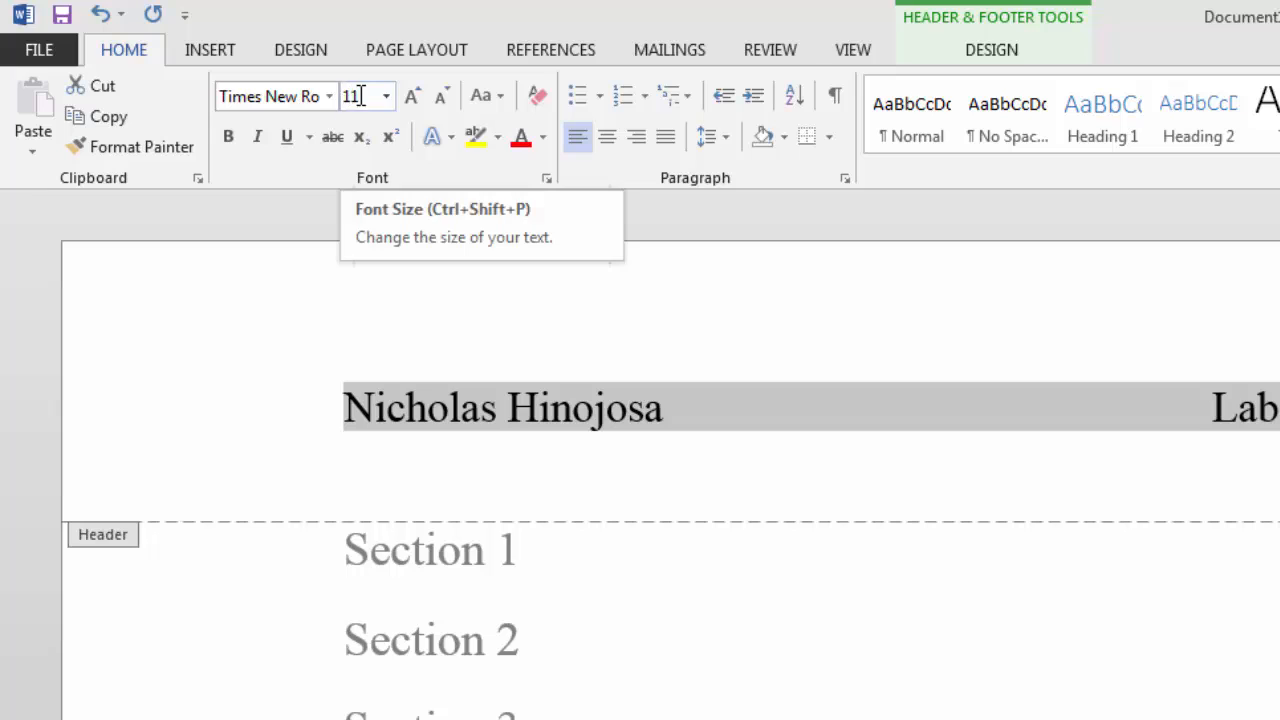
left_click(413, 100)
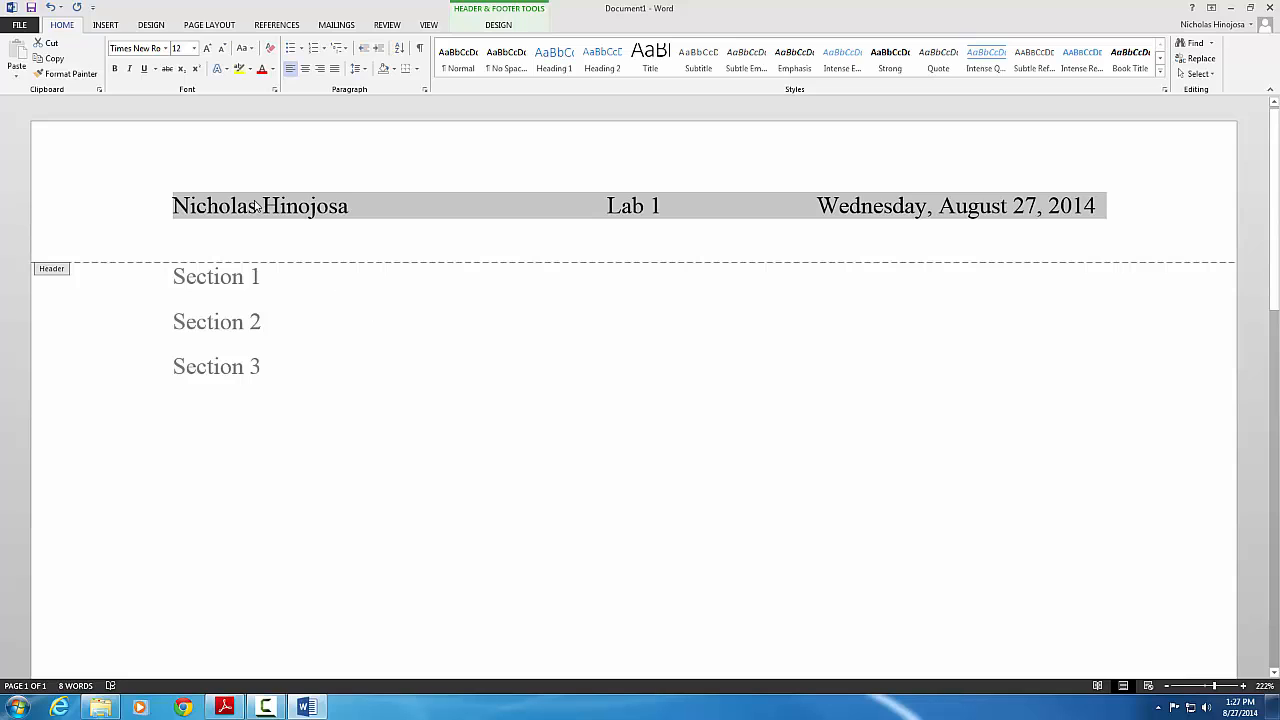
Set the 'Page 1' footer text to Times New Roman, size 12
scroll(324, 418, "down", 15)
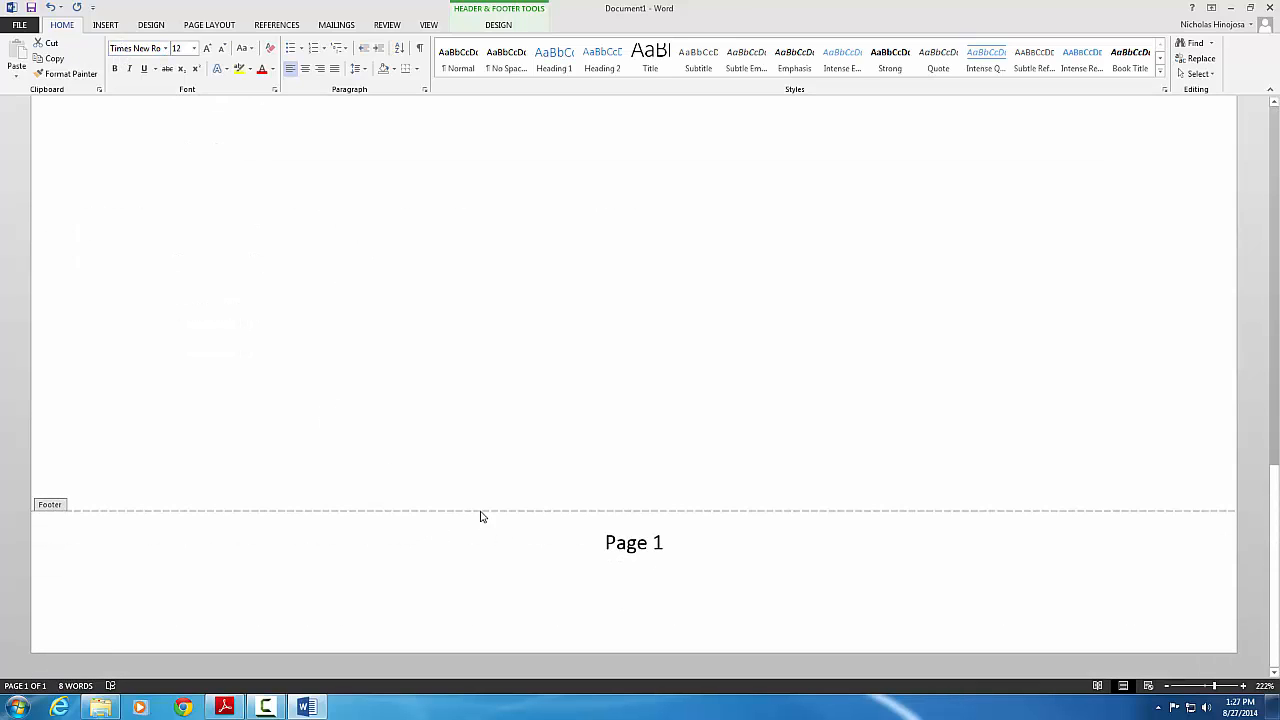
left_click_drag(577, 541, 691, 530)
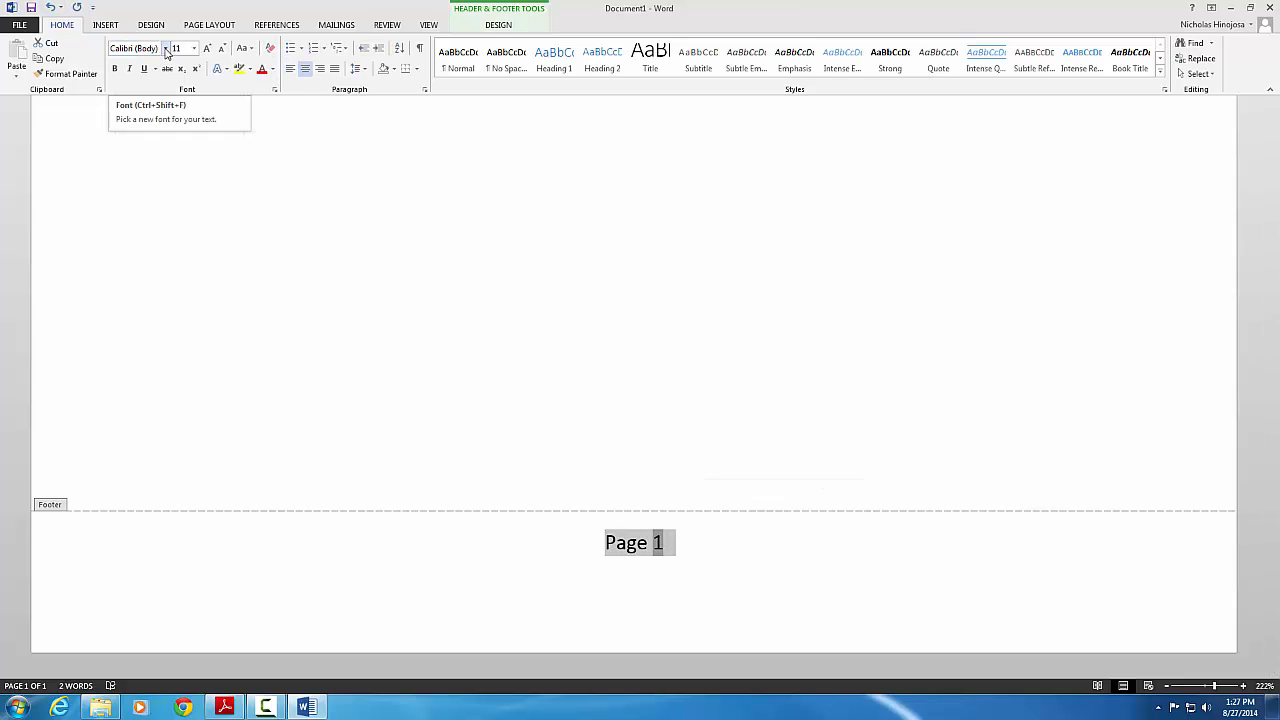
left_click(166, 48)
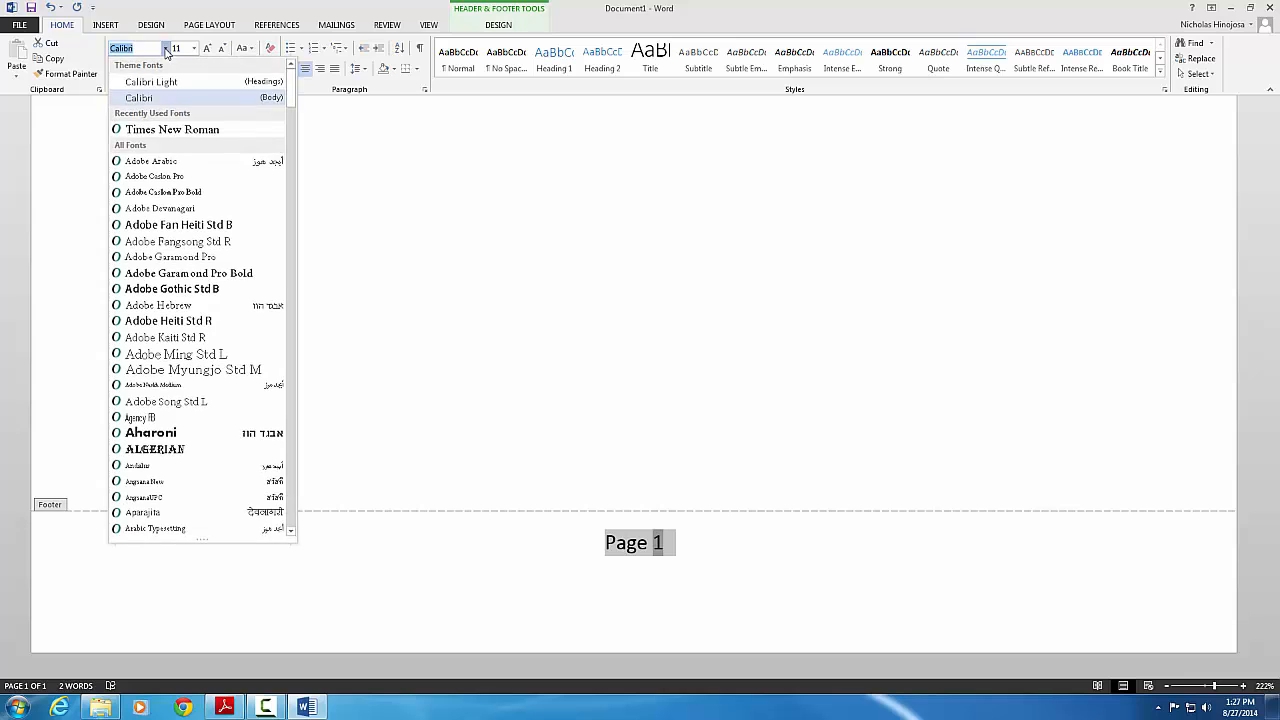
left_click(165, 130)
left_click(195, 50)
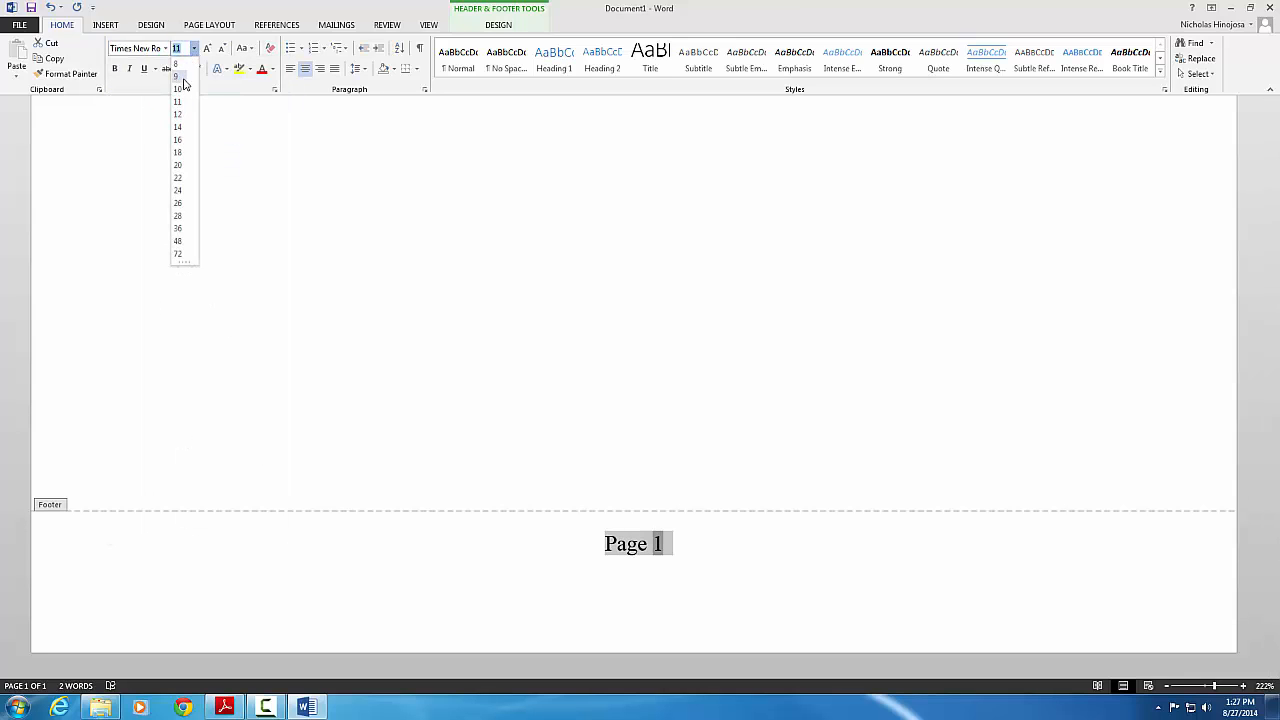
left_click(177, 124)
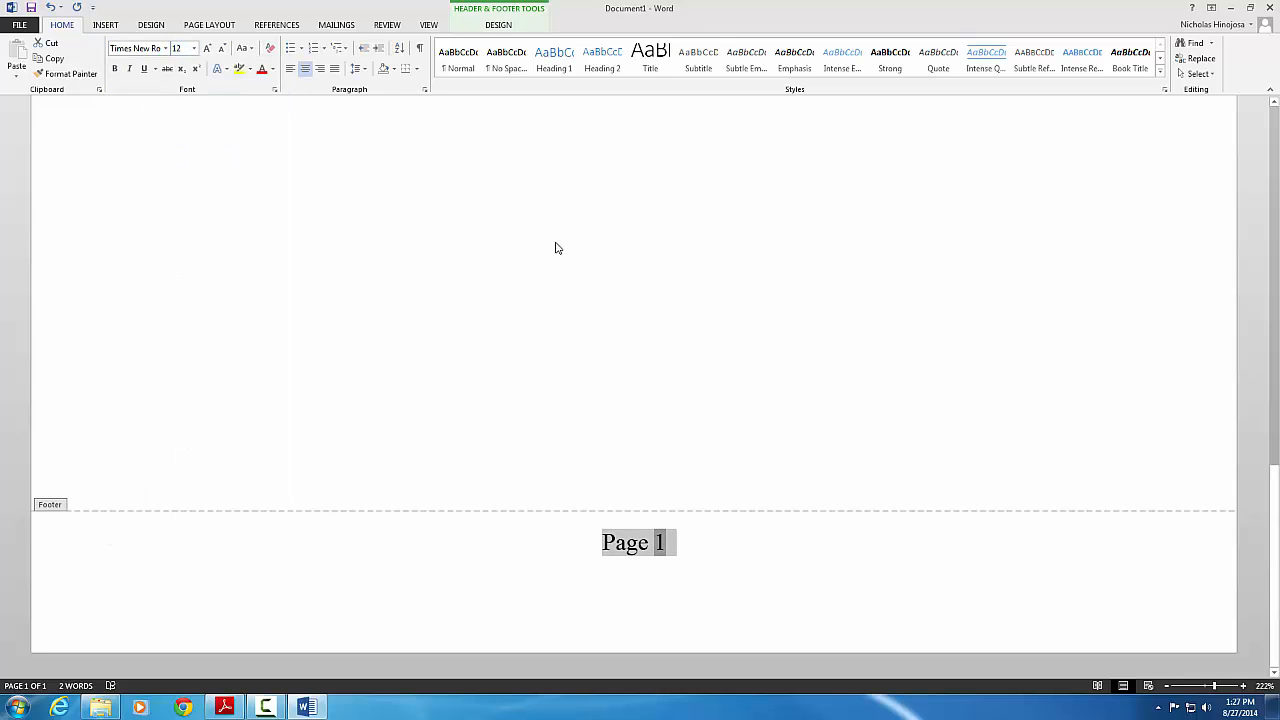
key("F10")
Start Internet Explorer with recommended settings, leave add-ons disabled, and maximize the window
left_click(1232, 10)
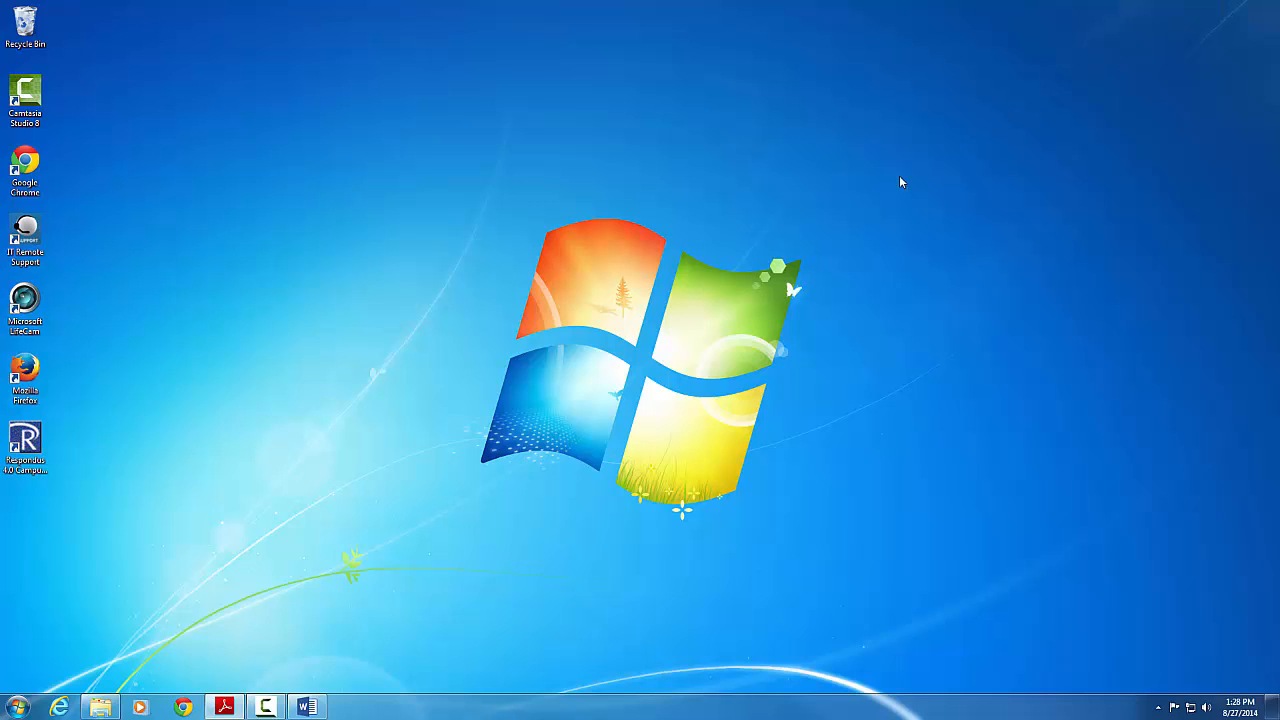
left_click(61, 710)
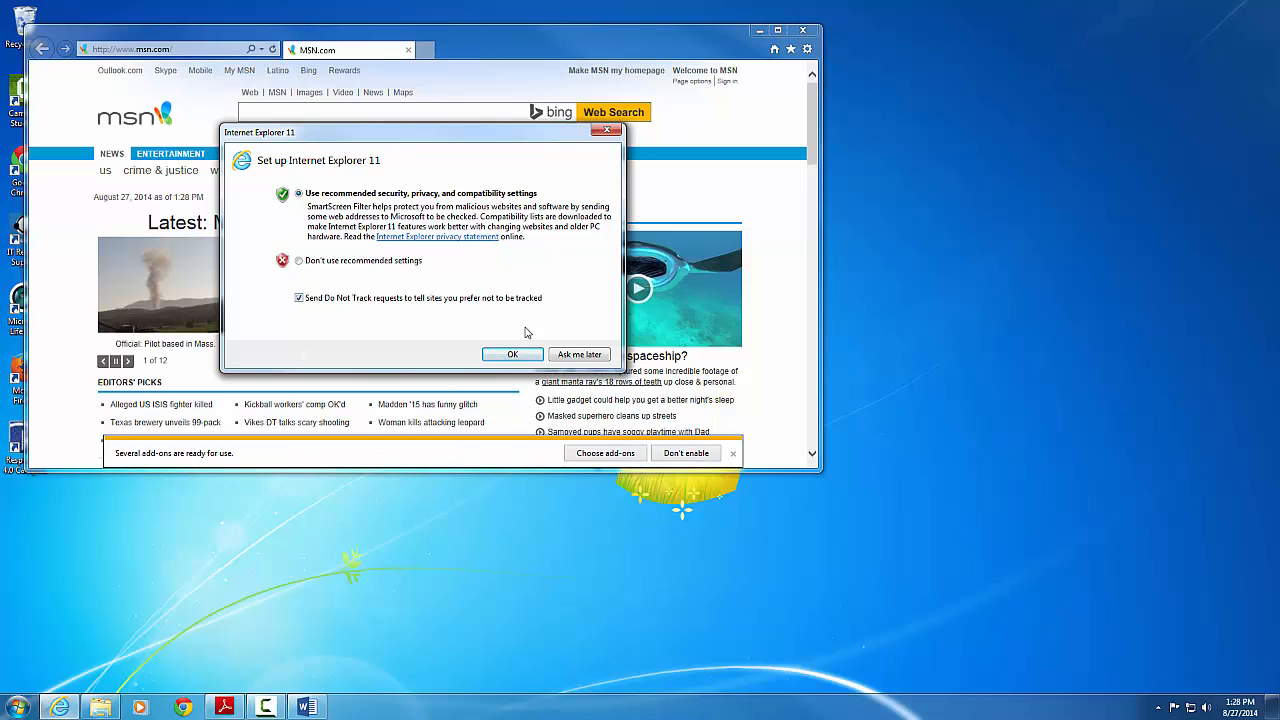
left_click(512, 356)
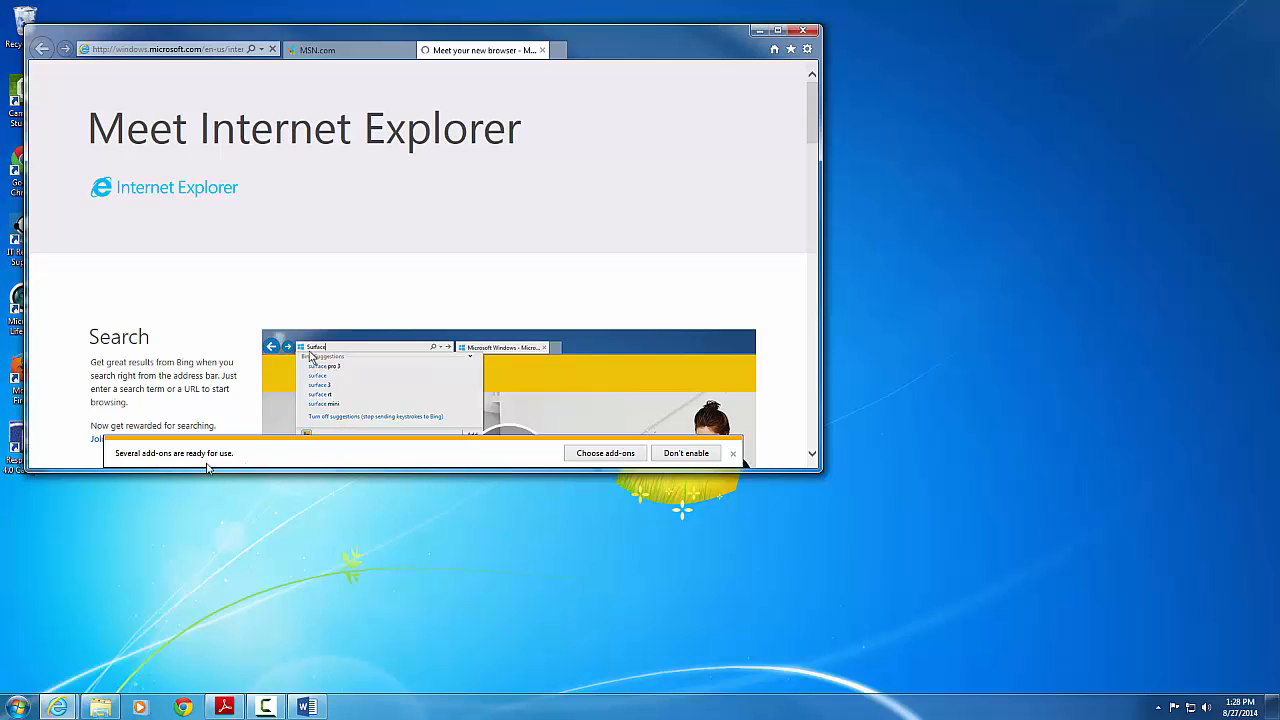
left_click(690, 458)
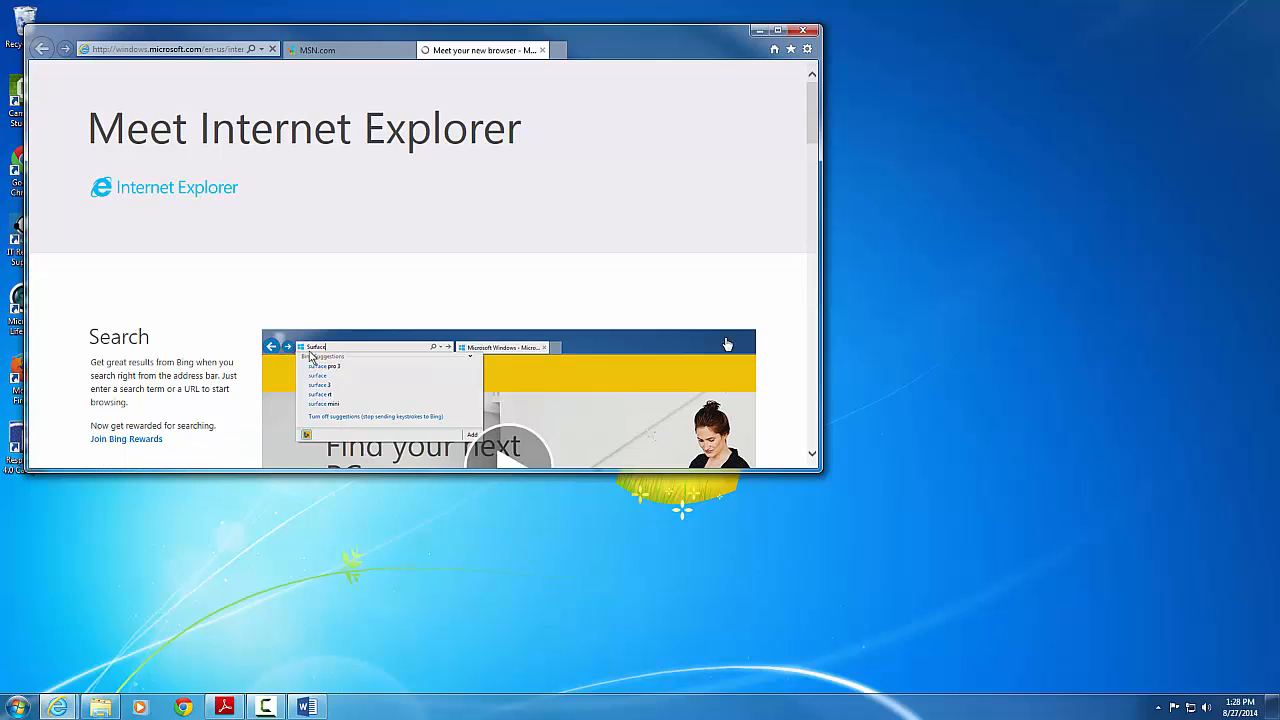
left_click(779, 32)
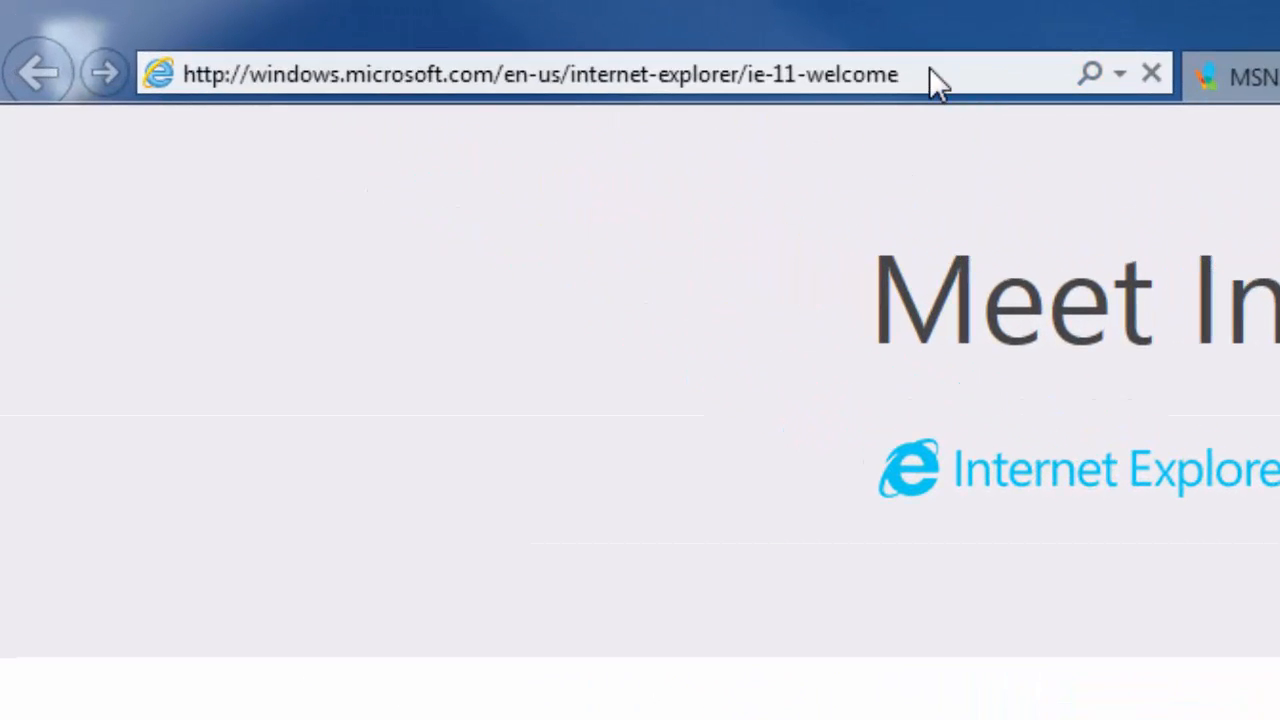
left_click(325, 24)
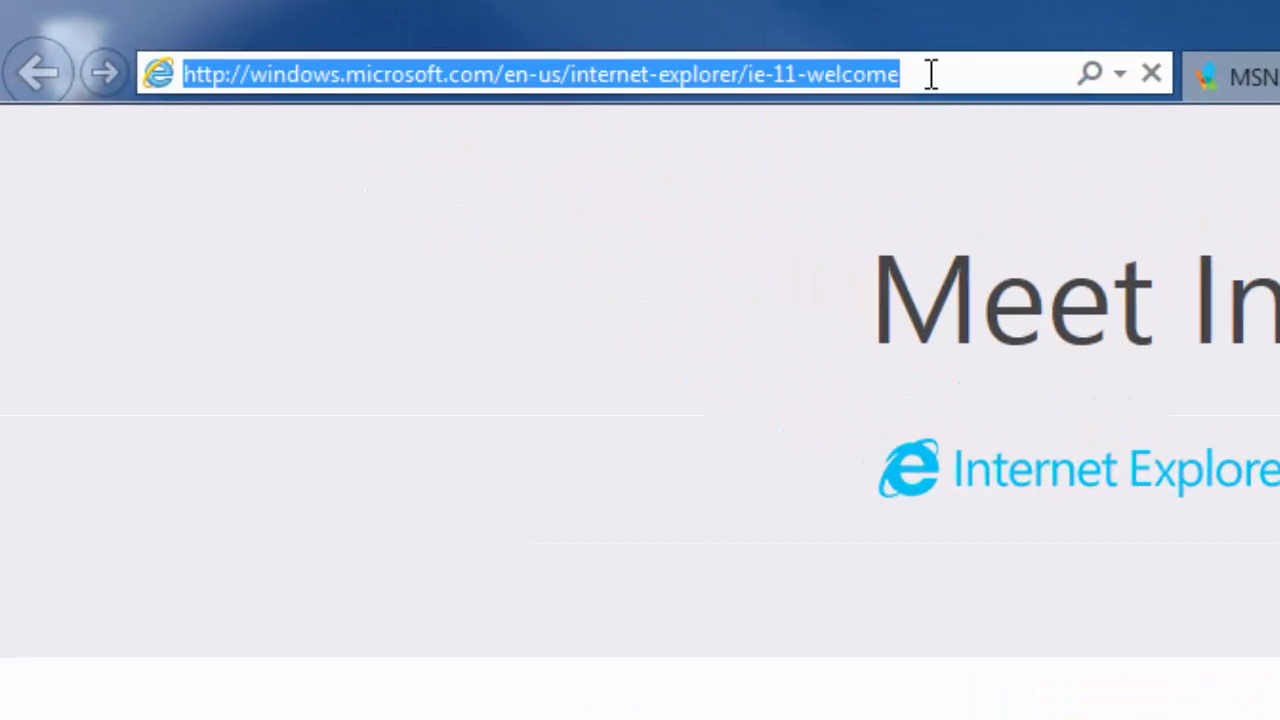
type("www.g")
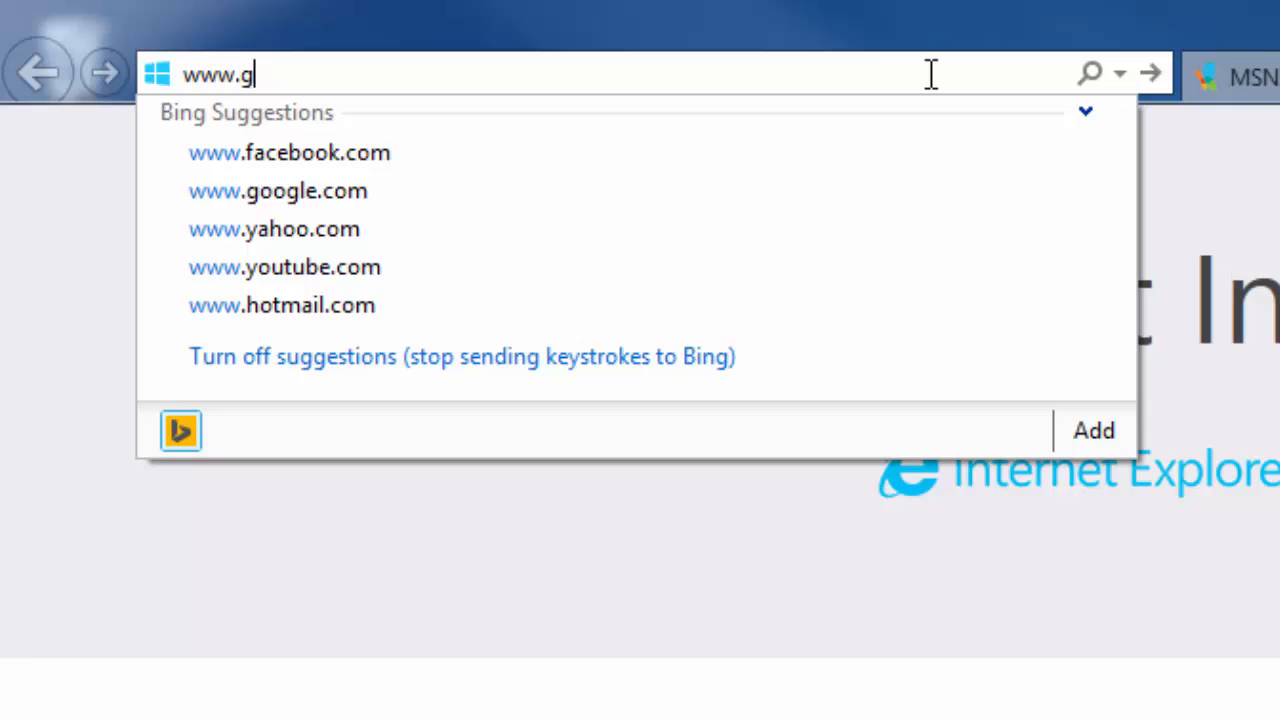
type("oogle.com")
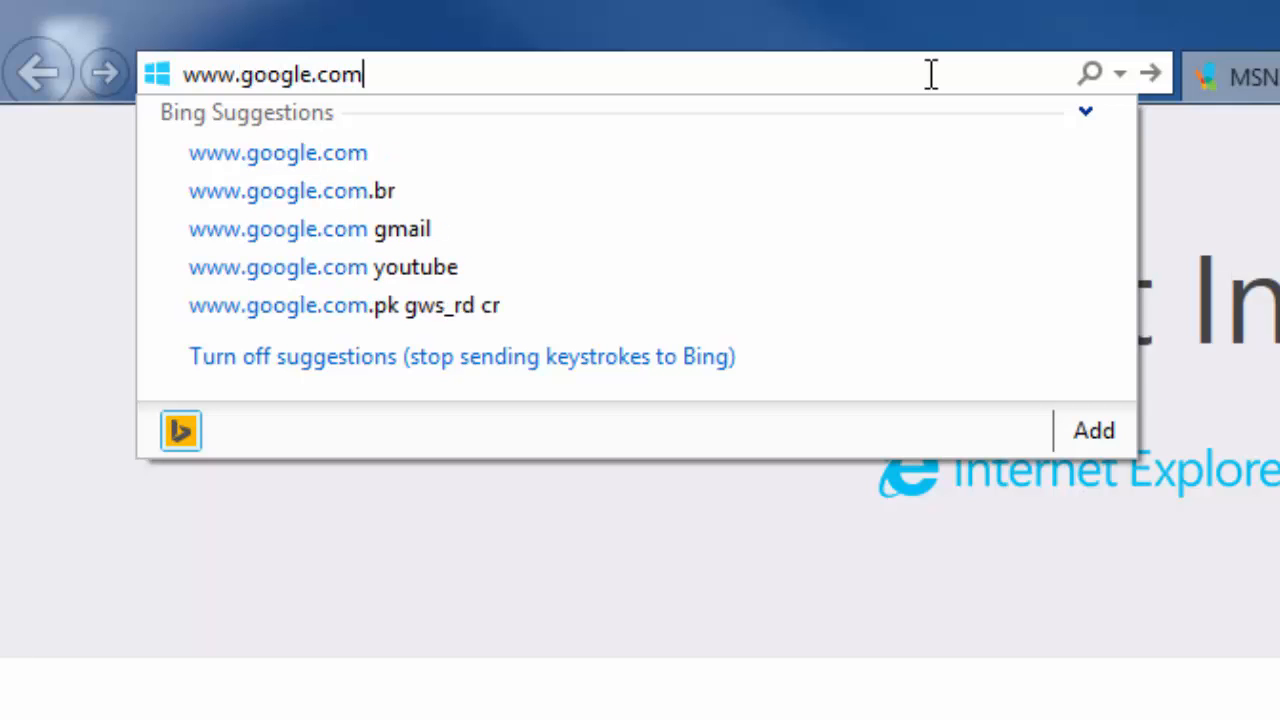
key("Return")
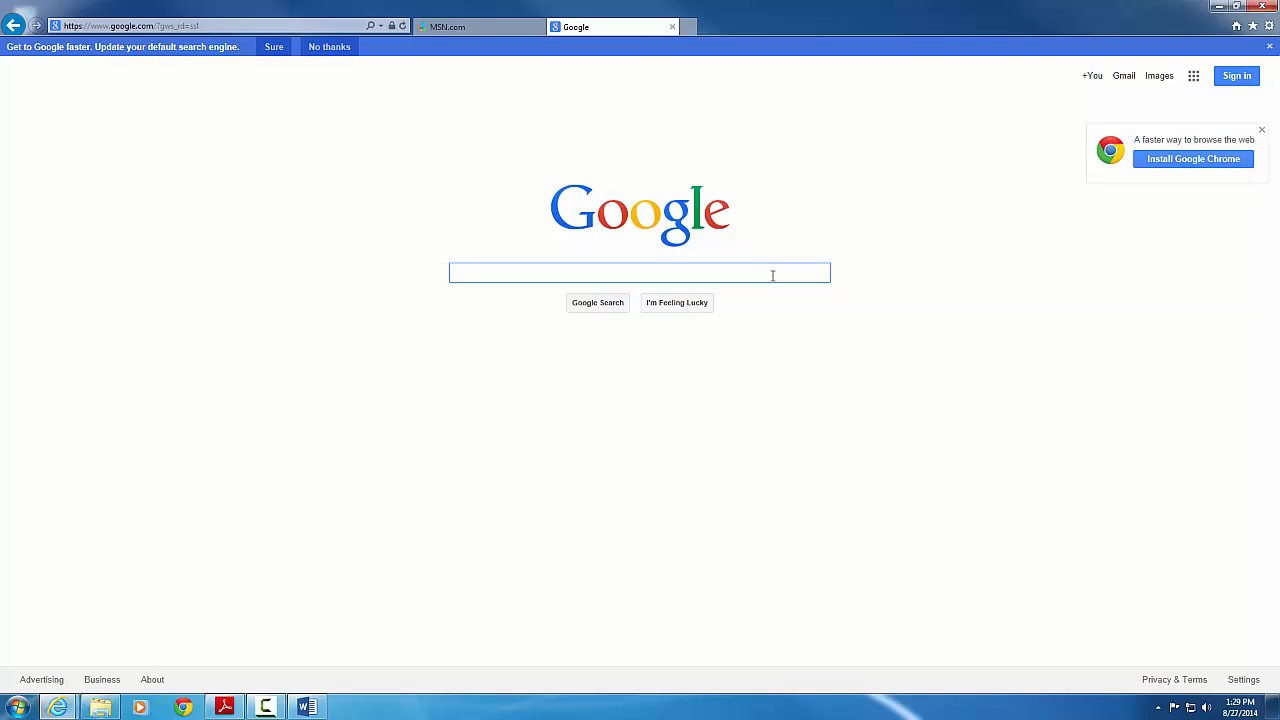
Search Google for 'Learning Styles' and review the roughly 20,100,000 results
type("L")
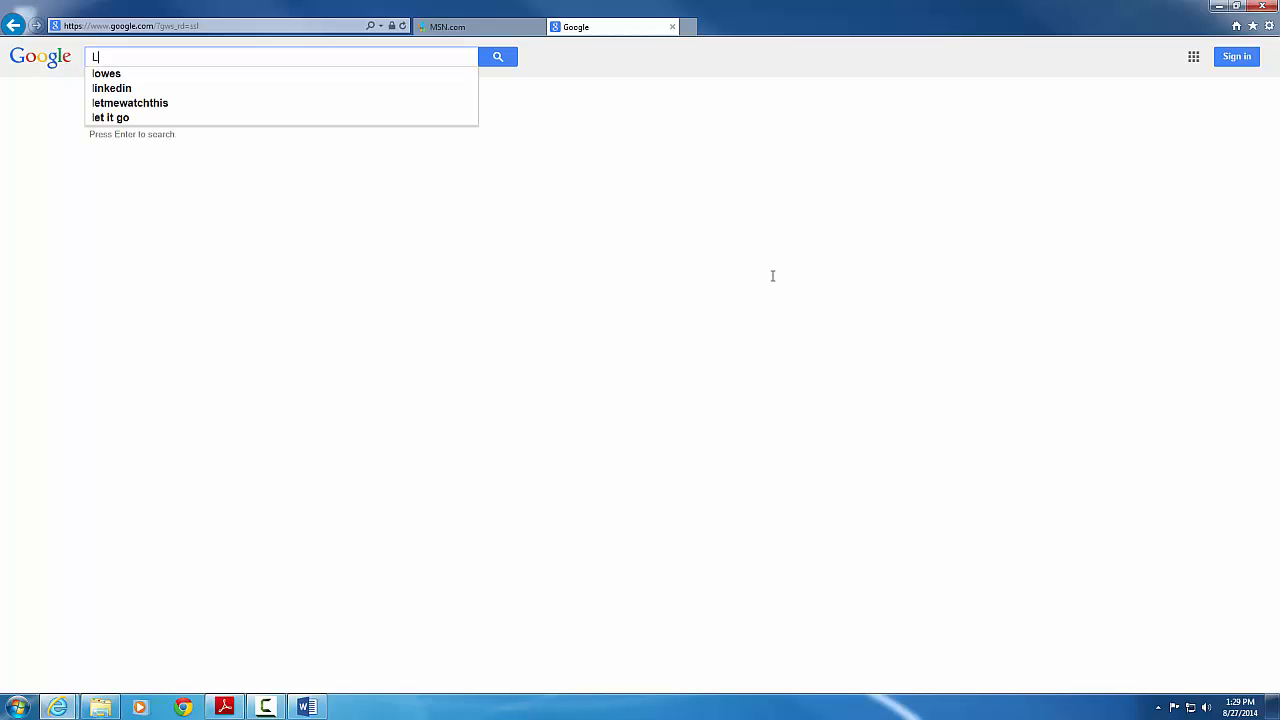
type("earning")
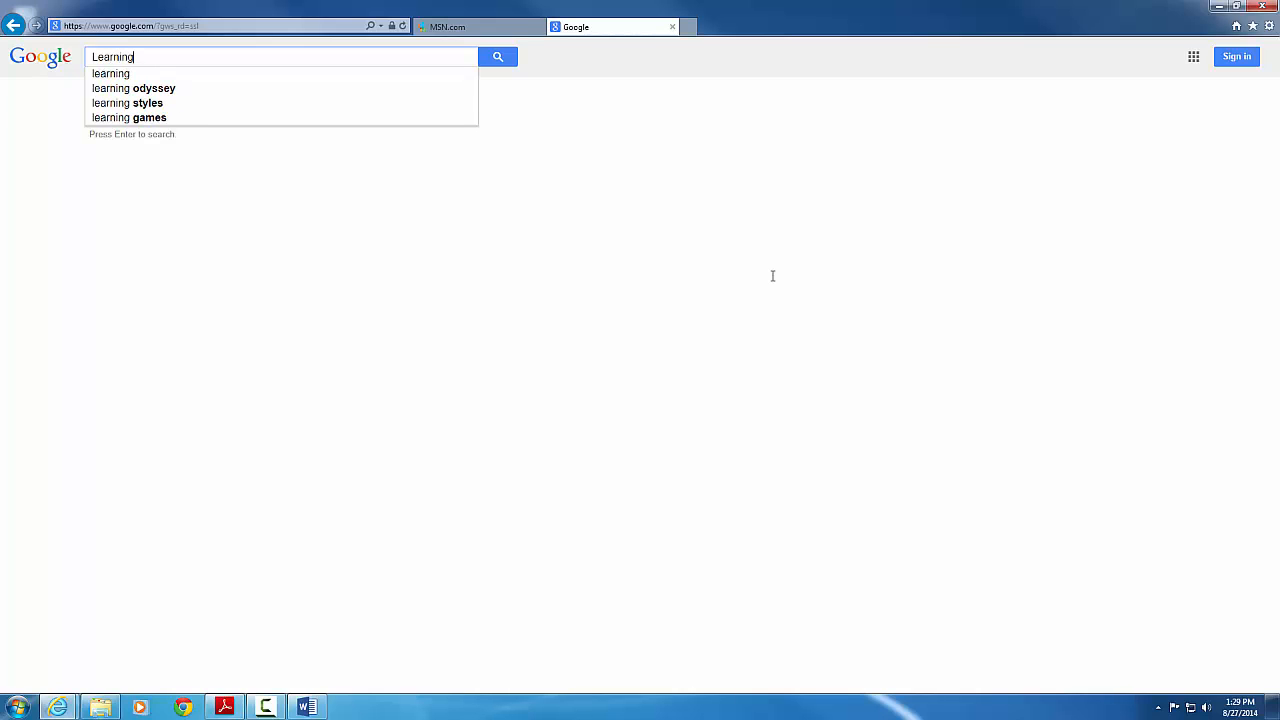
type(" Styles")
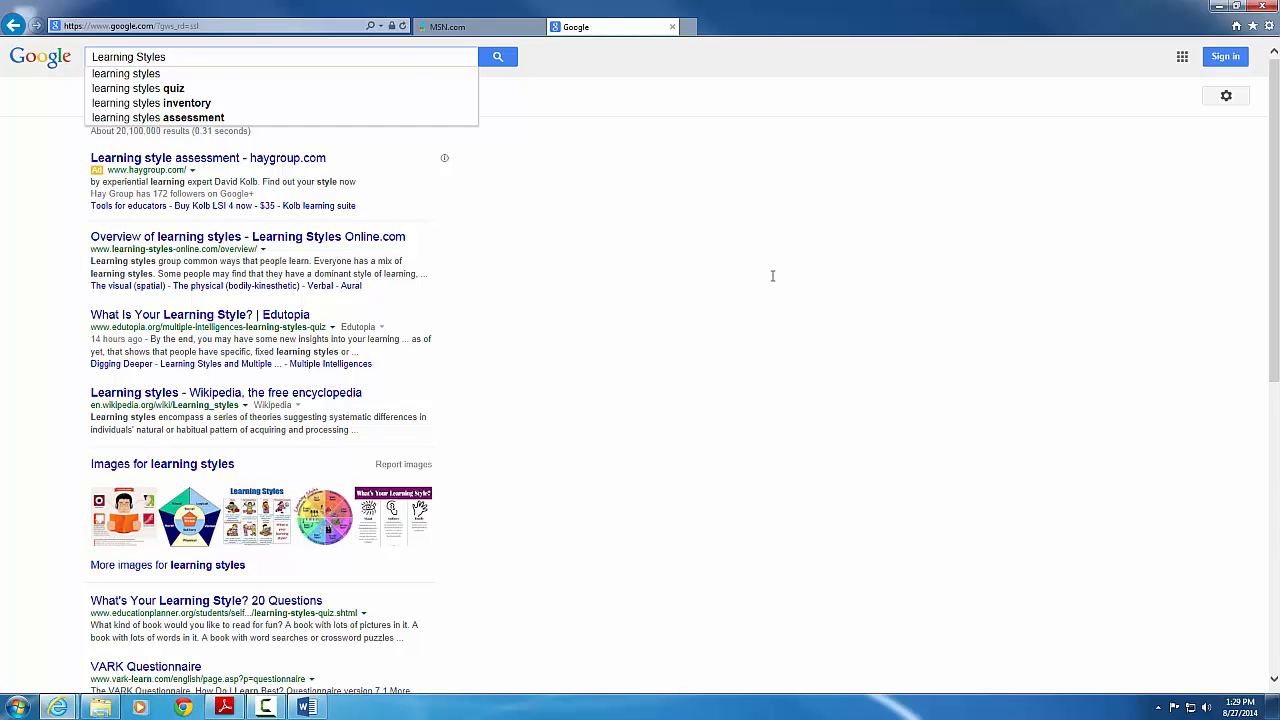
key("Return")
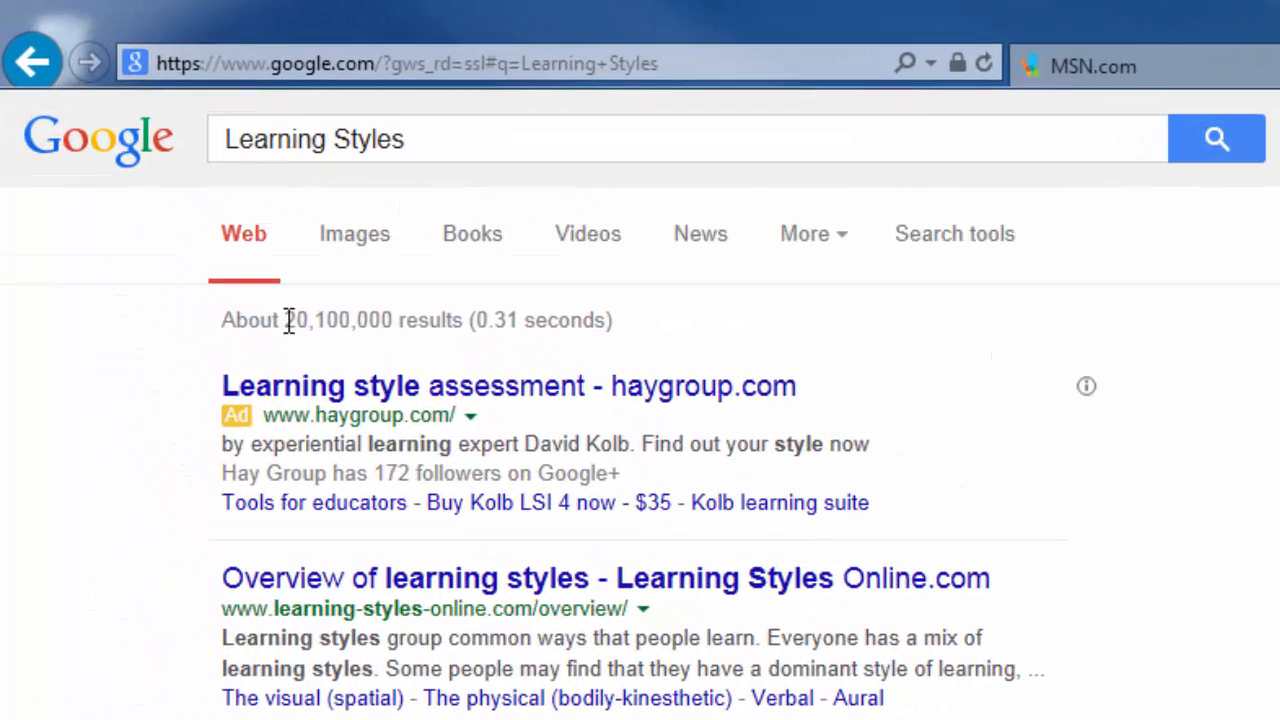
left_click_drag(289, 320, 437, 318)
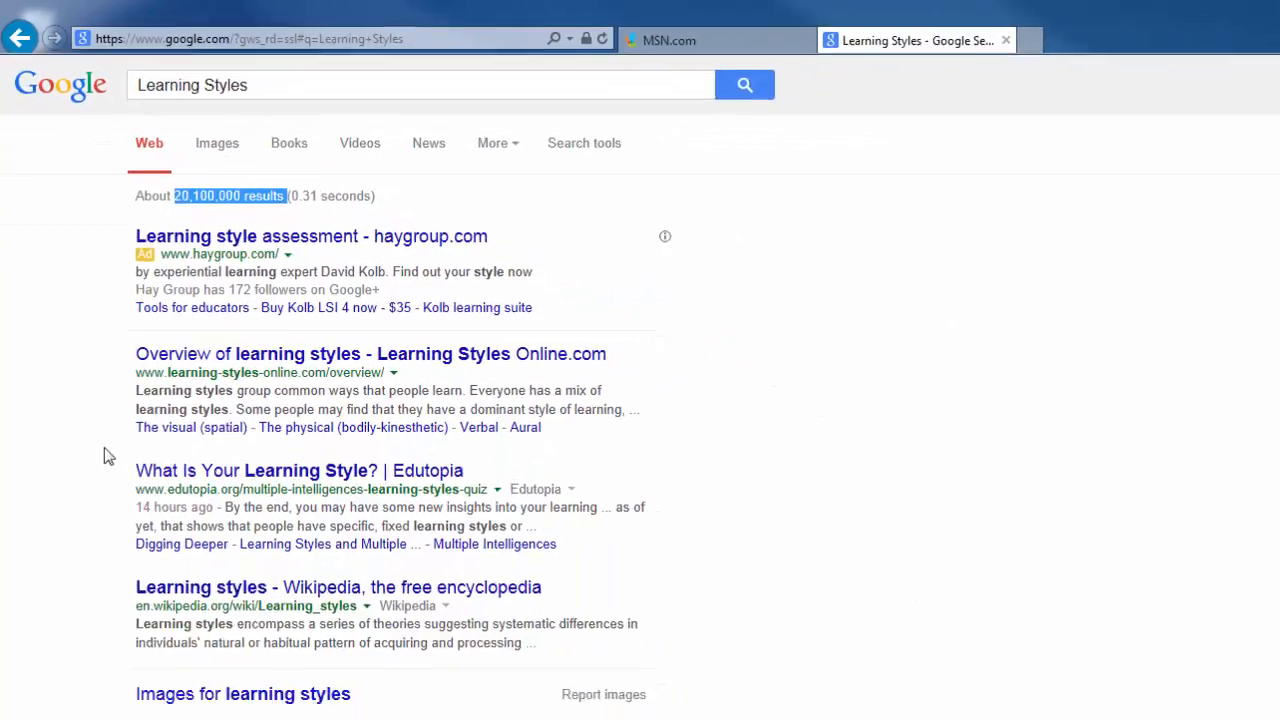
scroll(110, 400, "down", 4)
scroll(133, 263, "up", 2)
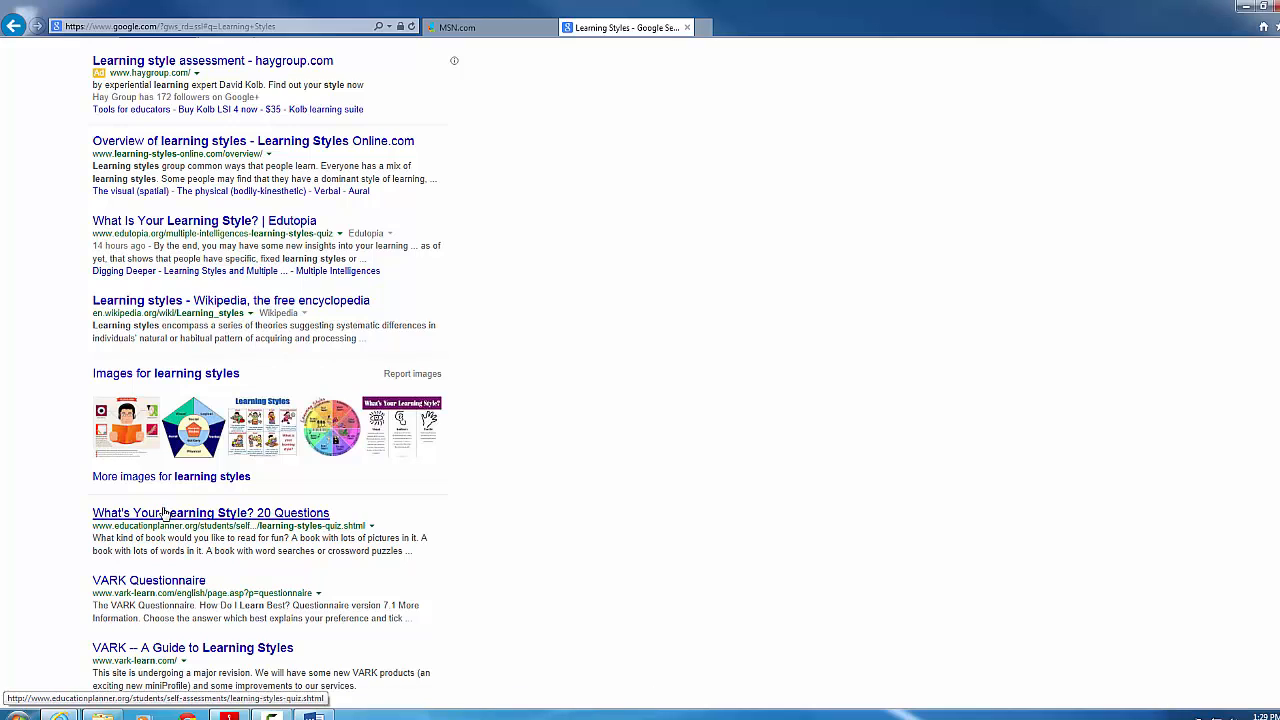
scroll(165, 513, "down", 3)
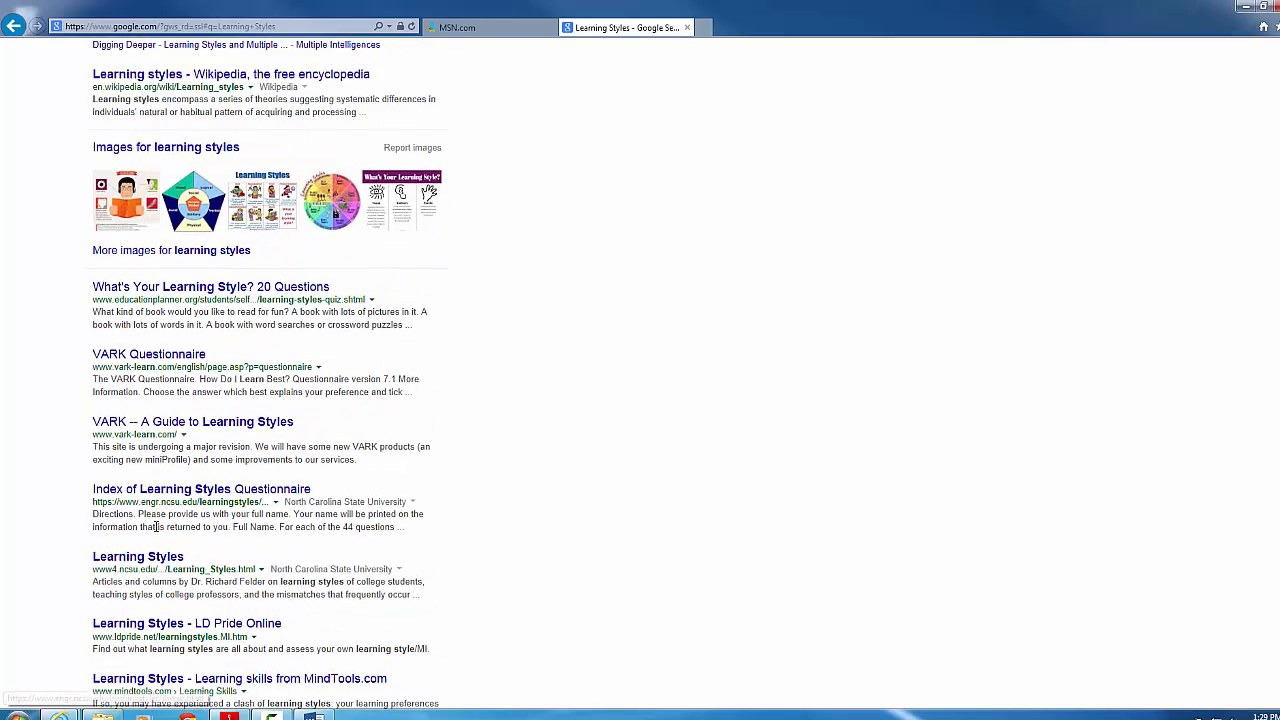
scroll(145, 500, "down", 1)
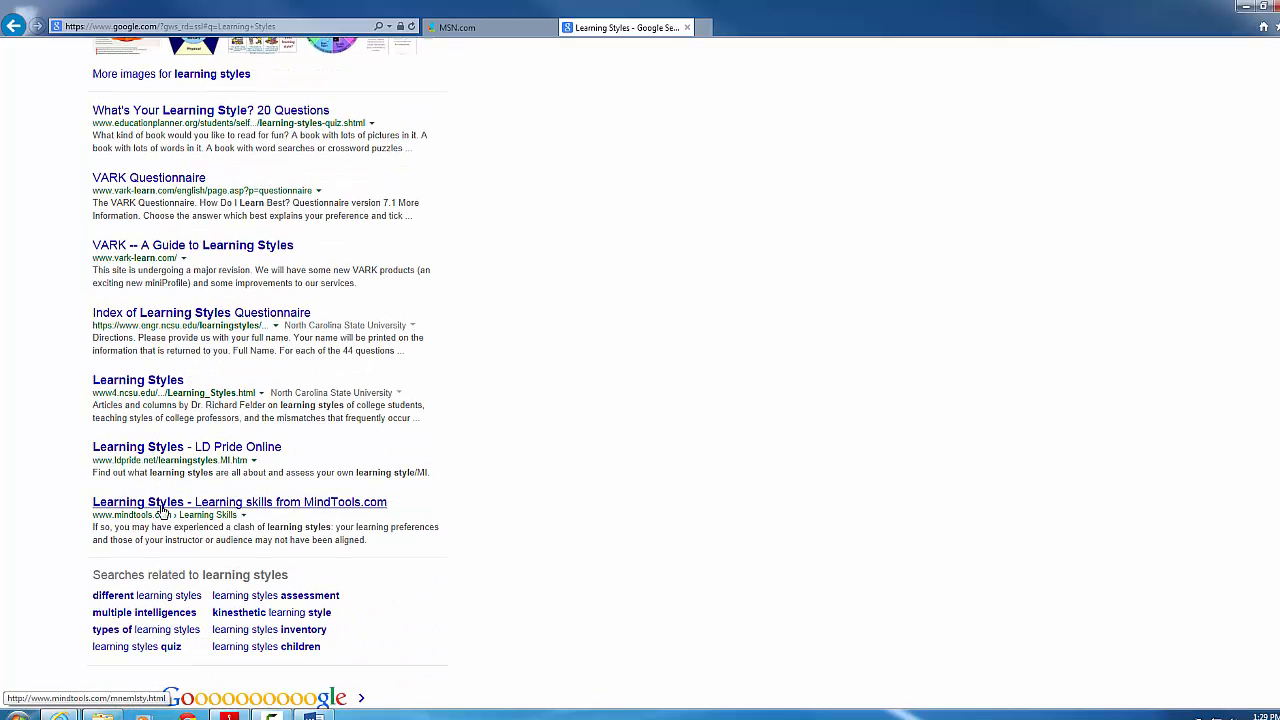
scroll(200, 508, "up", 5)
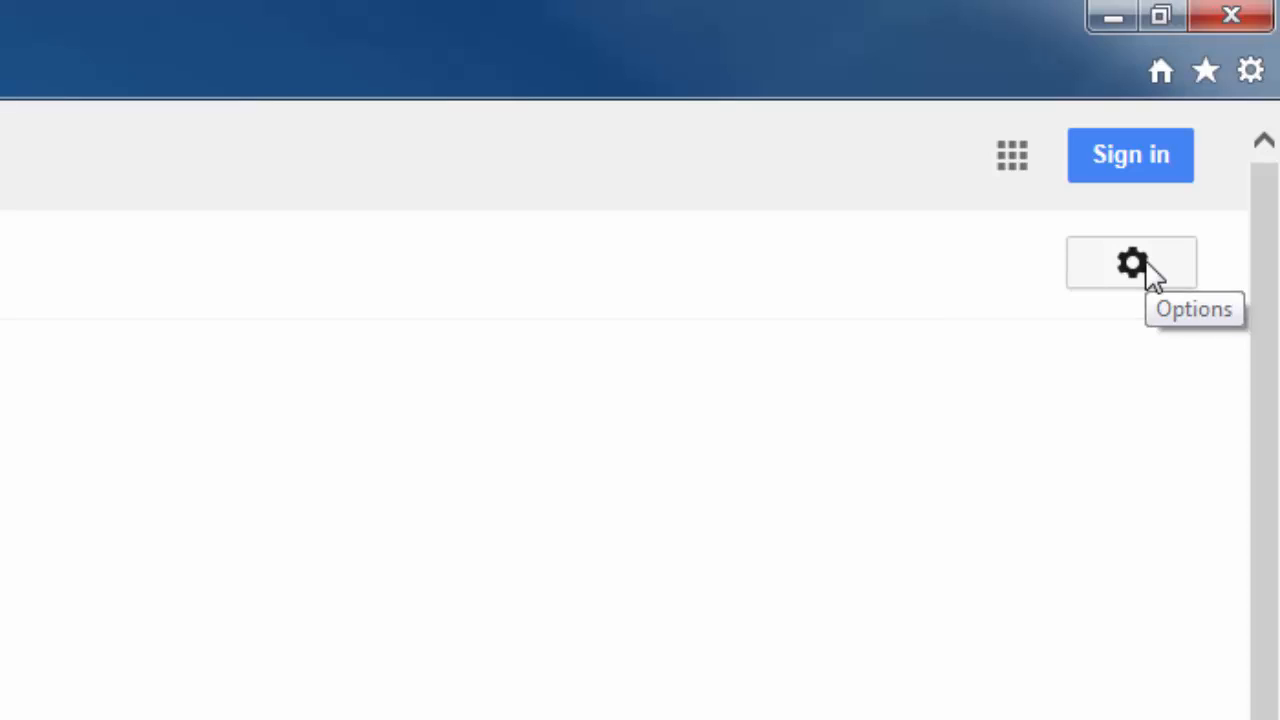
Open Google Advanced Search and paste 'learning styles' into the exact phrase field
left_click(1133, 264)
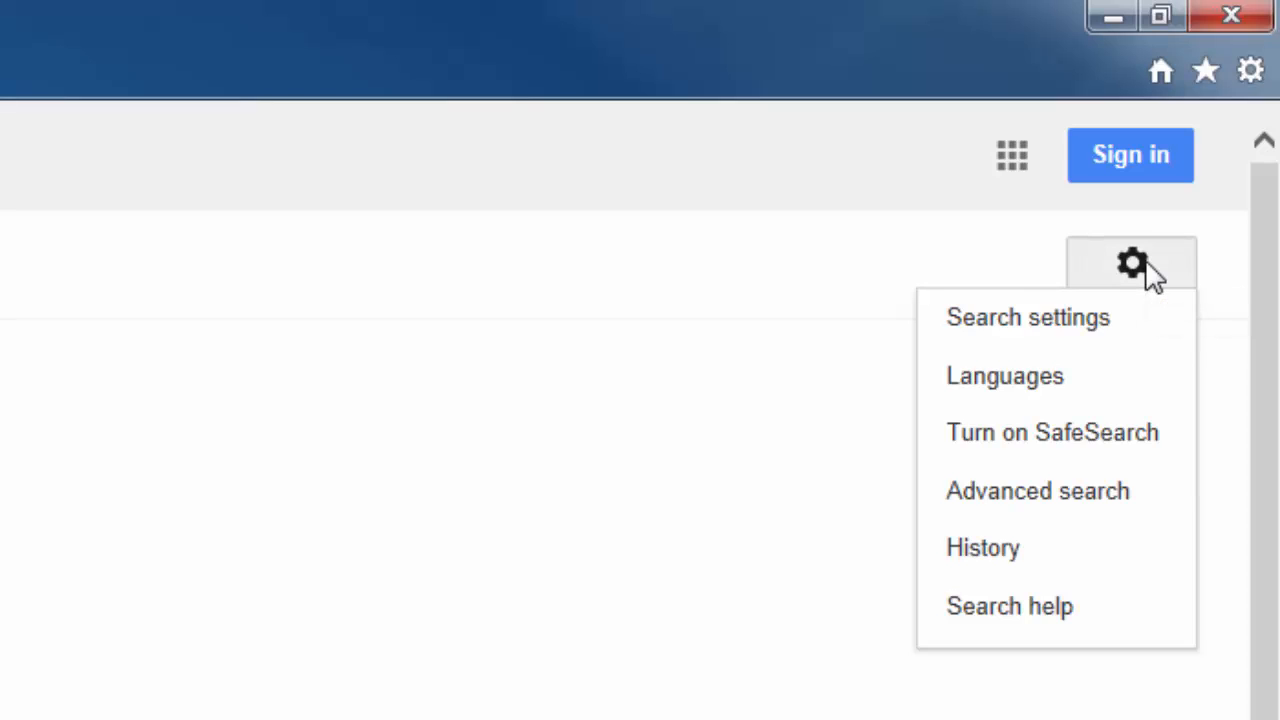
left_click(1087, 496)
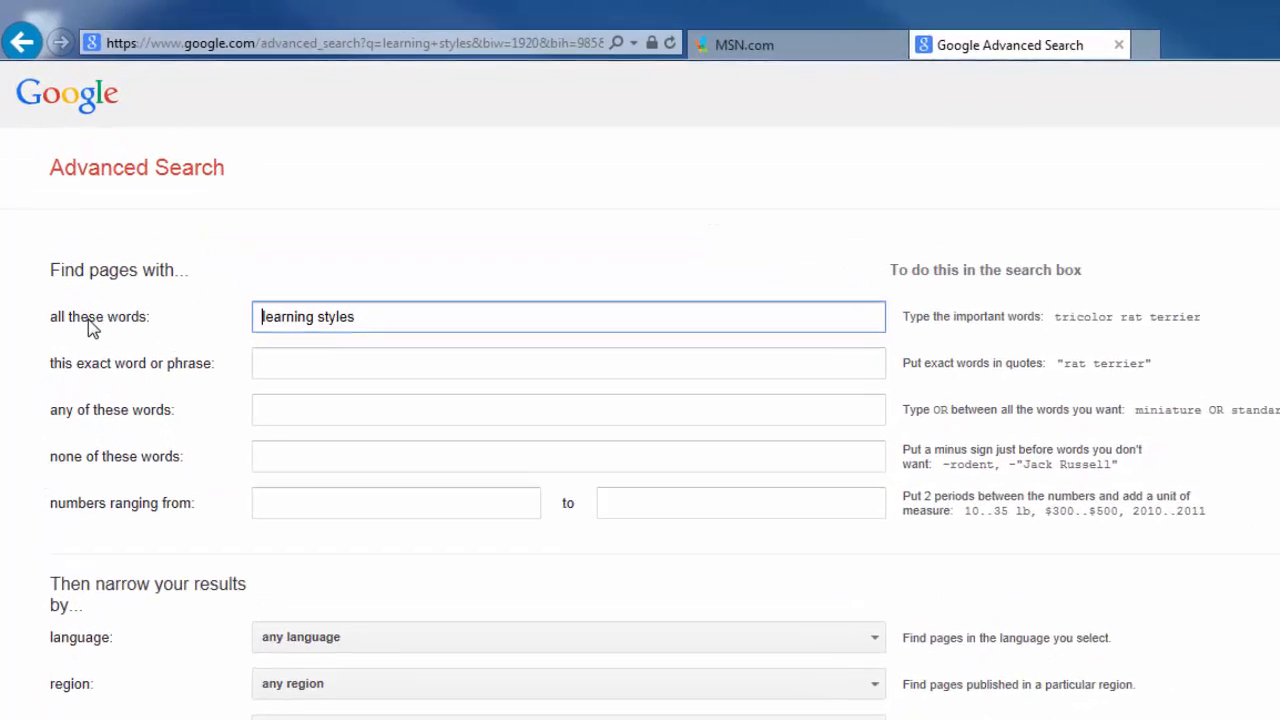
left_click_drag(383, 320, 243, 317)
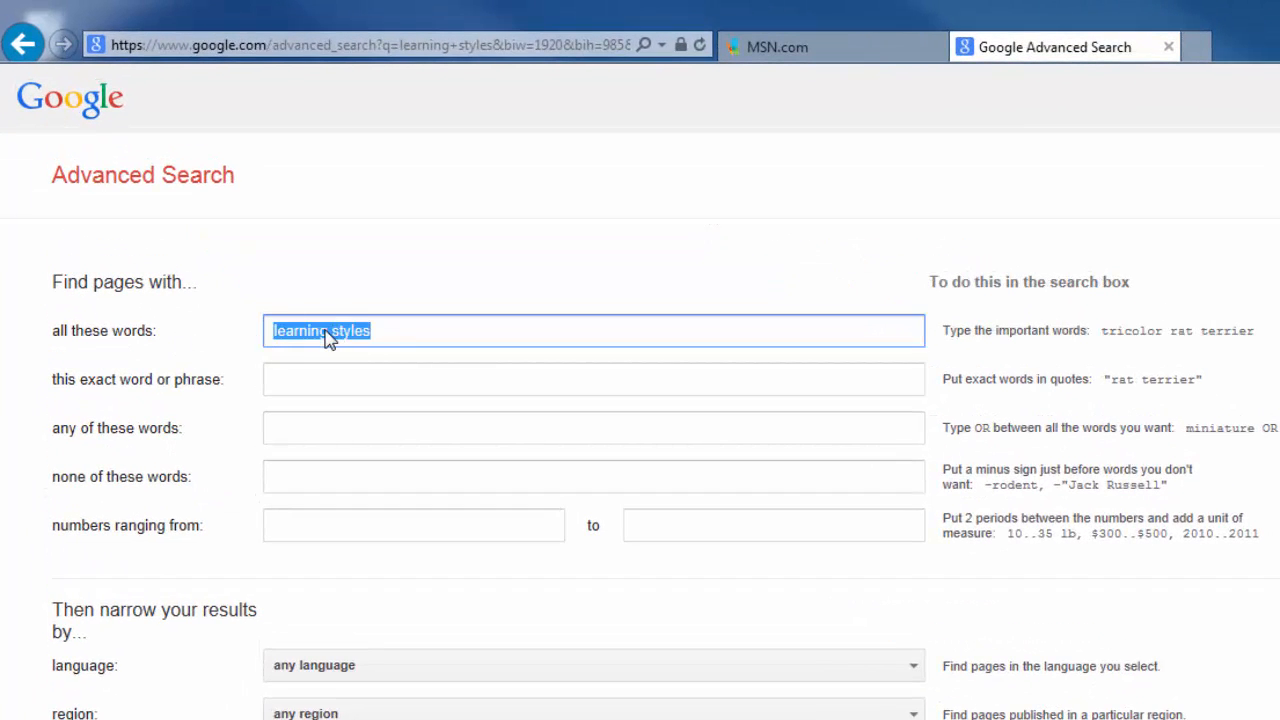
right_click(328, 336)
left_click(318, 409)
left_click(310, 383)
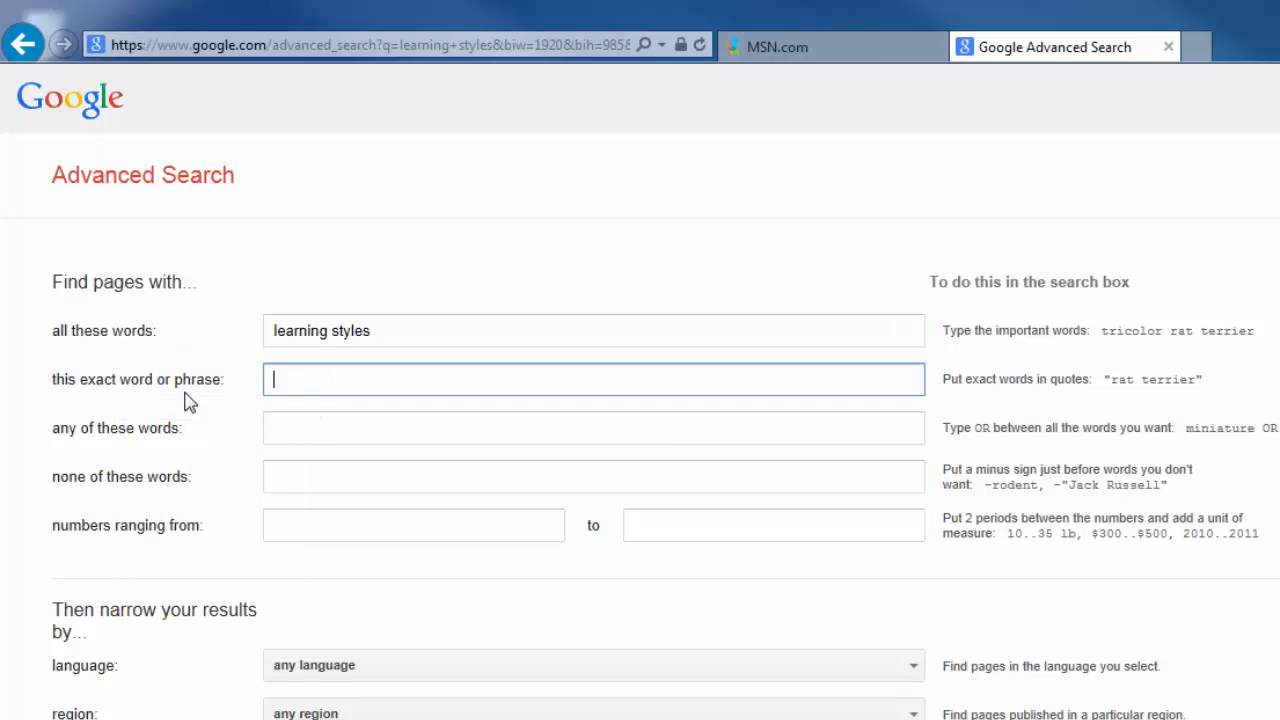
right_click(300, 381)
left_click(218, 485)
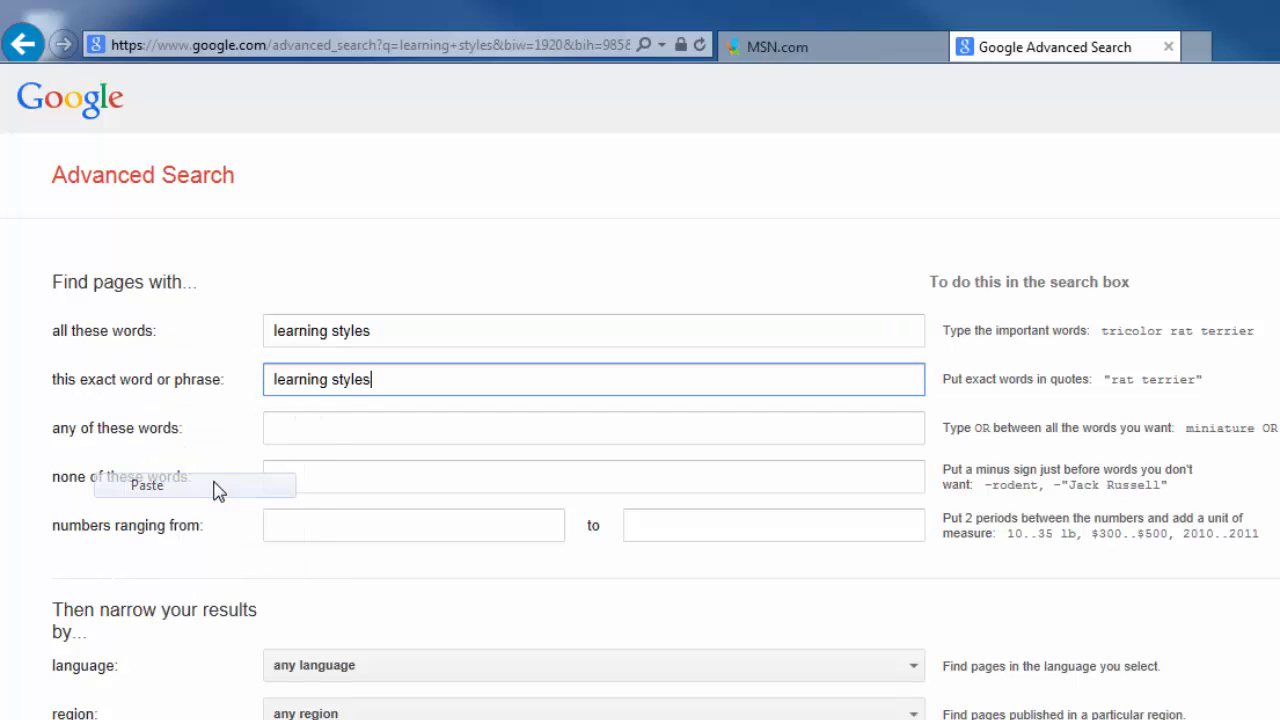
Limit results to English and the .edu domain, with reading-level annotations
left_click(444, 674)
scroll(417, 329, "down", 3)
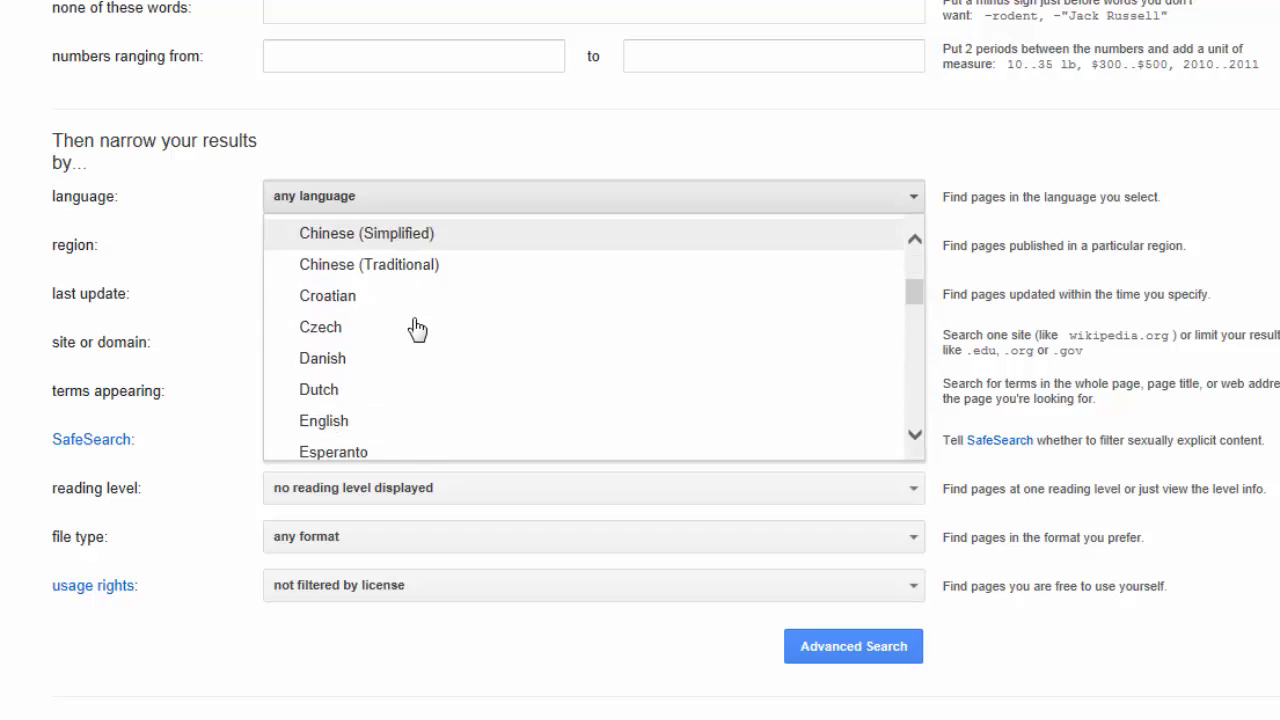
scroll(417, 329, "down", 3)
scroll(403, 343, "down", 1)
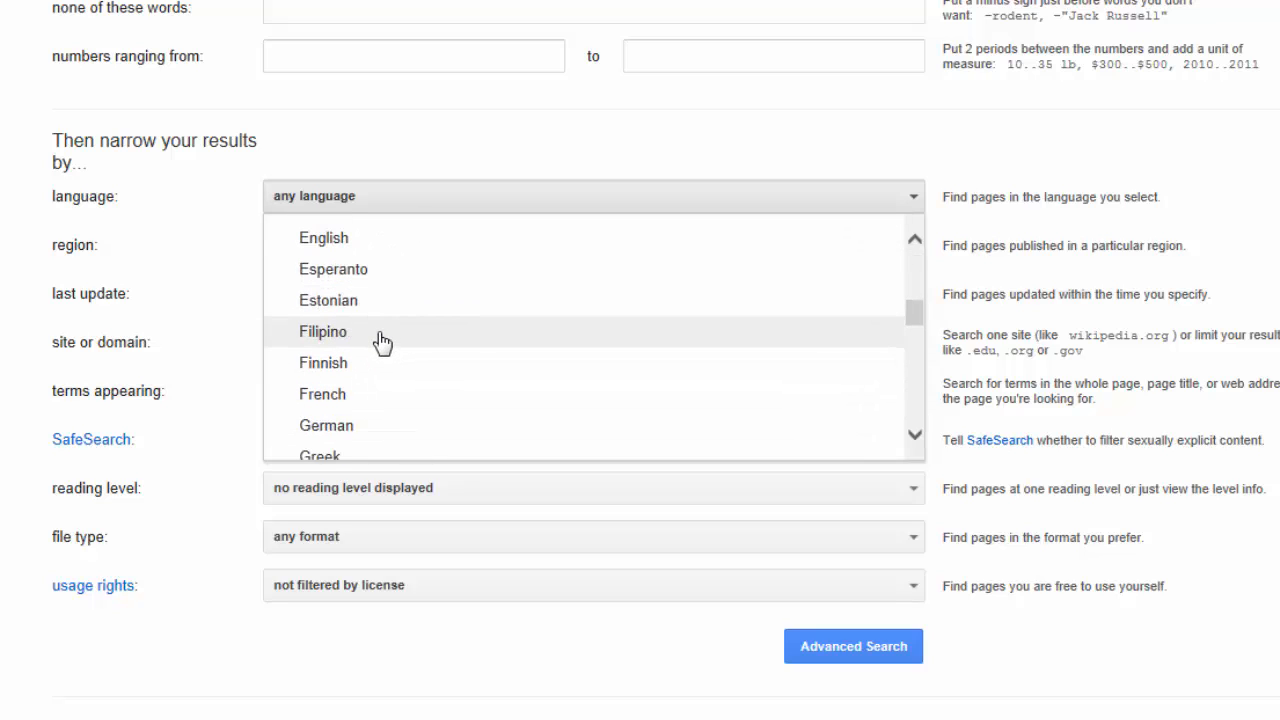
left_click(360, 242)
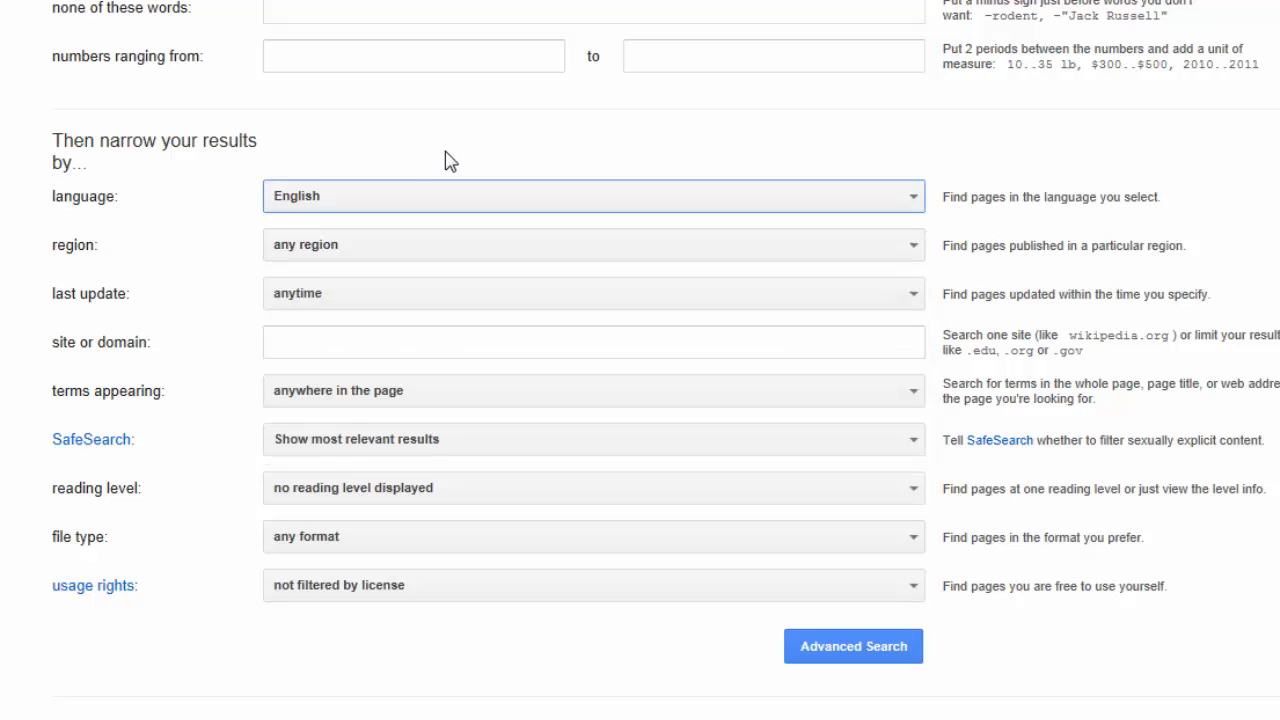
left_click(301, 348)
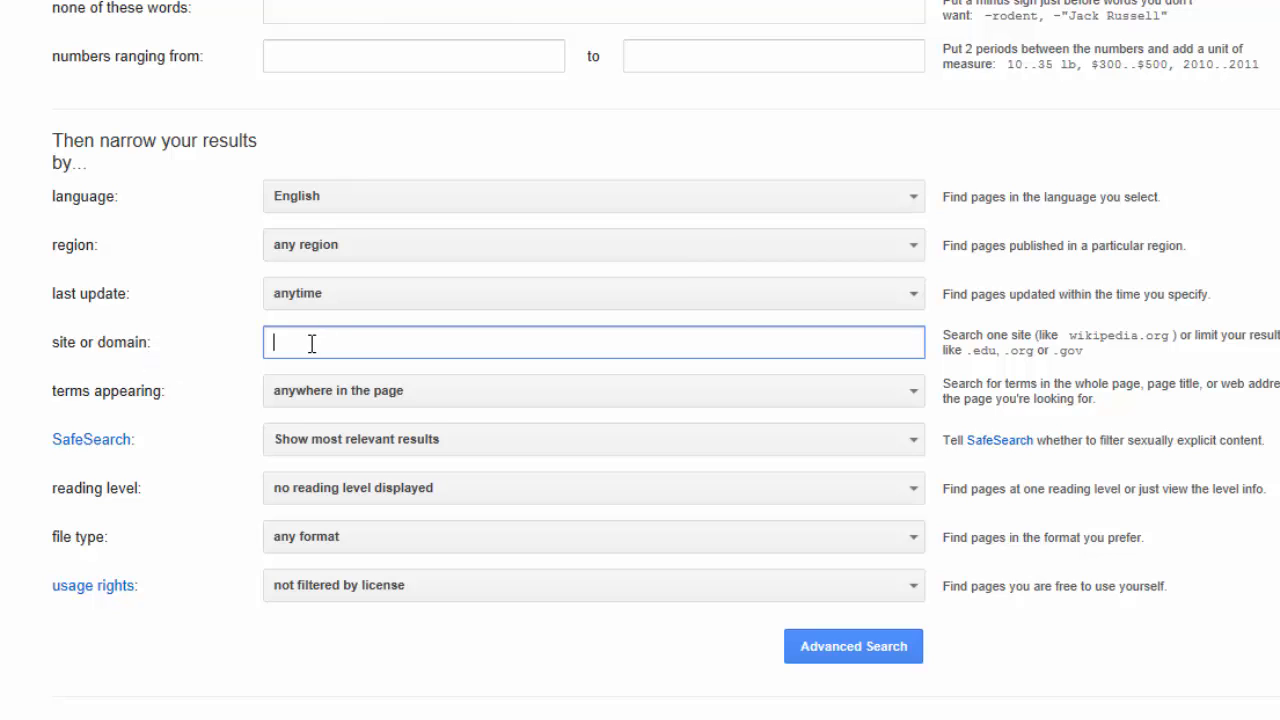
type(".edu")
left_click(388, 500)
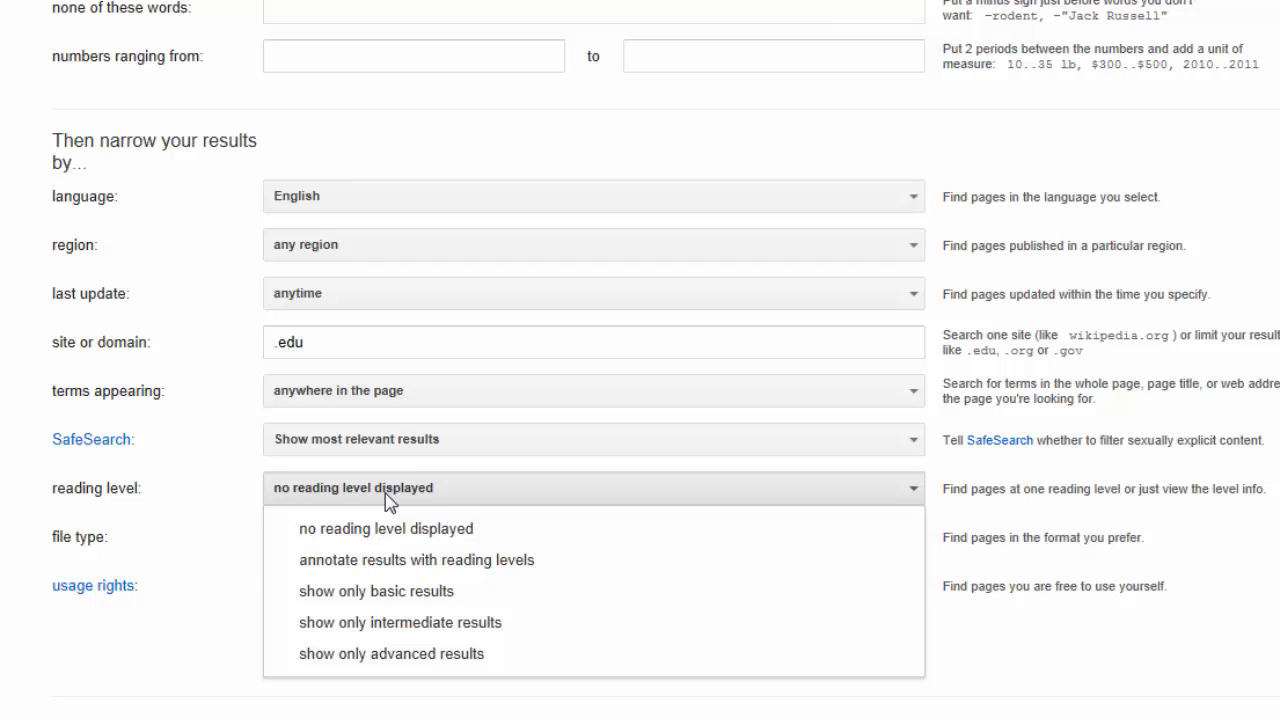
left_click(371, 570)
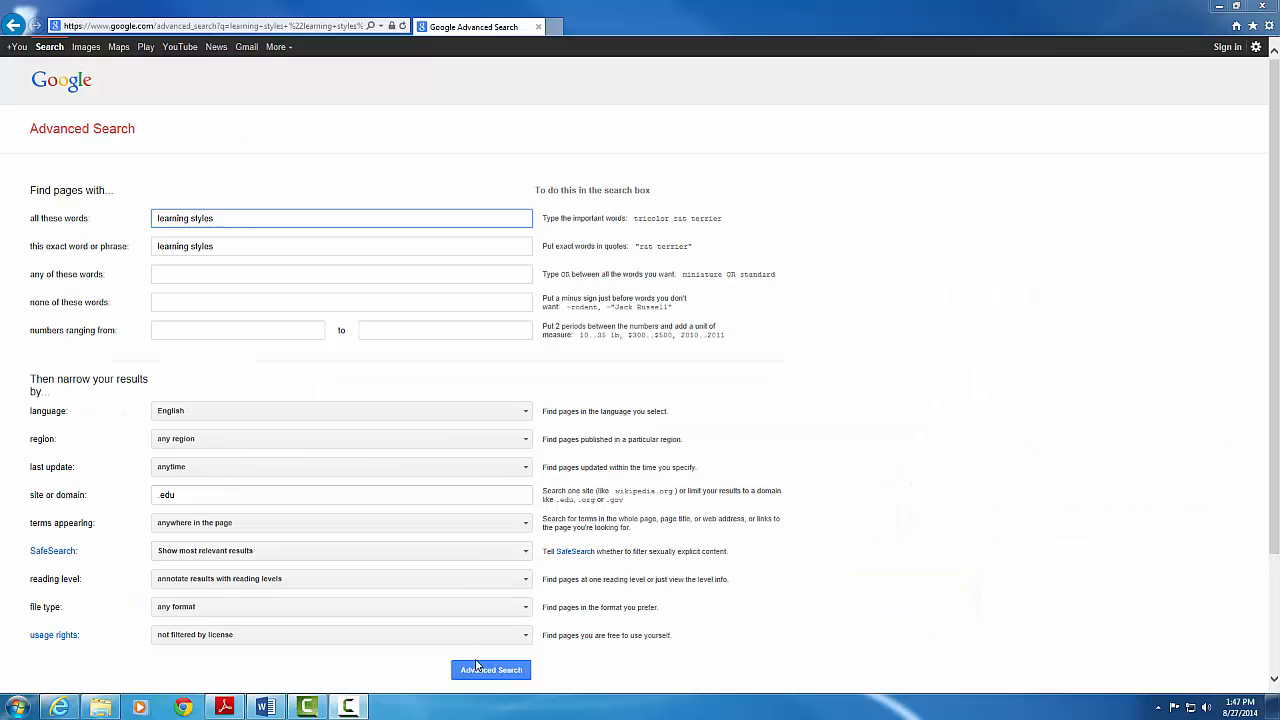
Run the advanced search and review the .edu results (Basic 4%, Intermediate 43%, Advanced 54%)
left_click(483, 670)
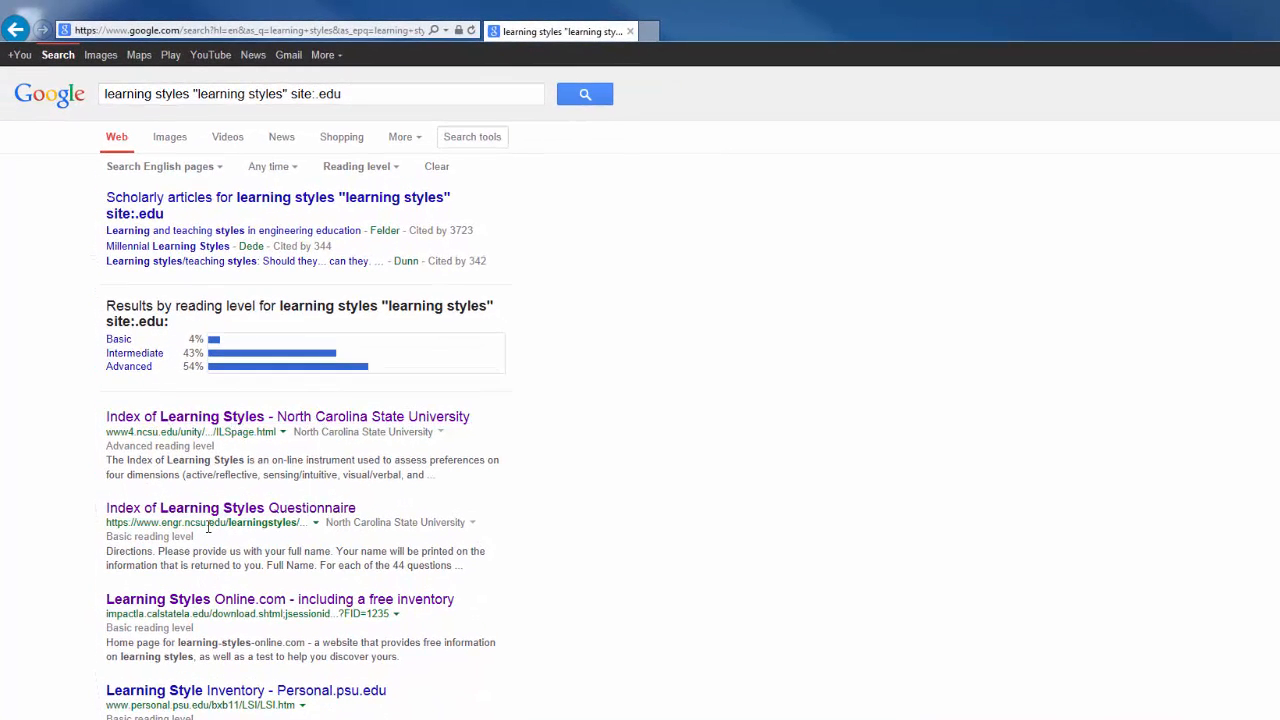
scroll(207, 527, "down", 3)
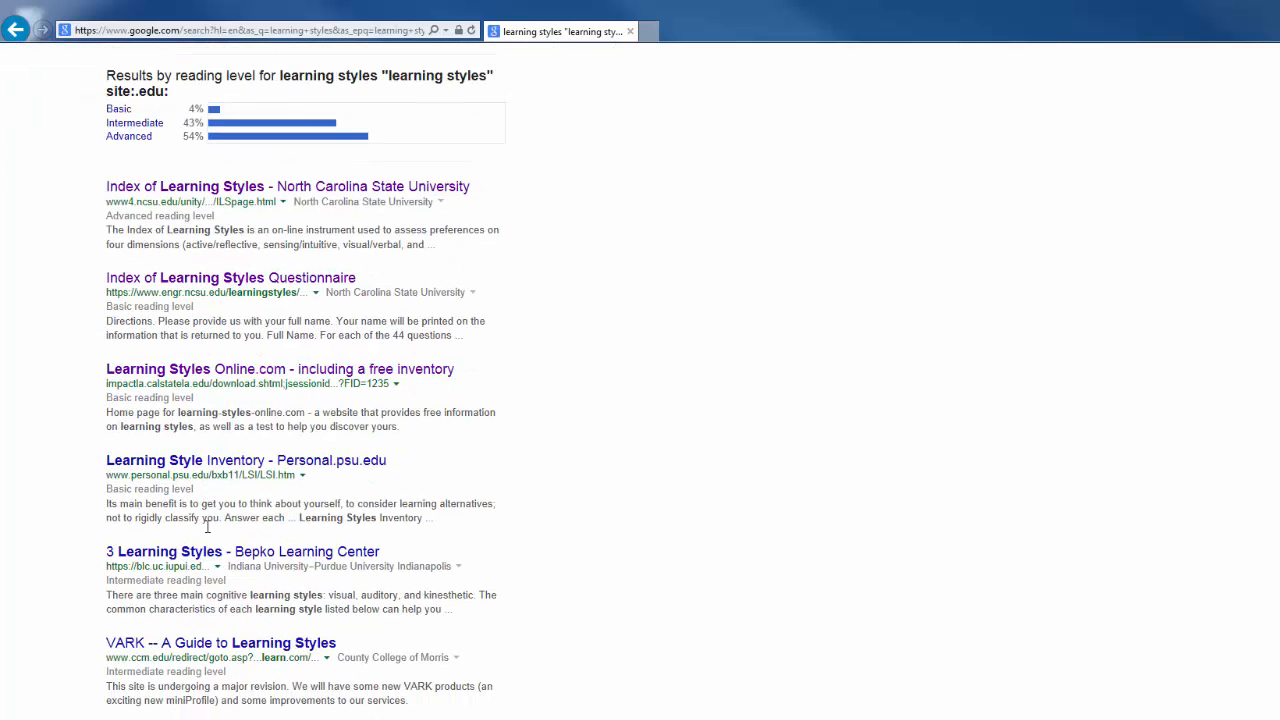
scroll(207, 530, "up", 2)
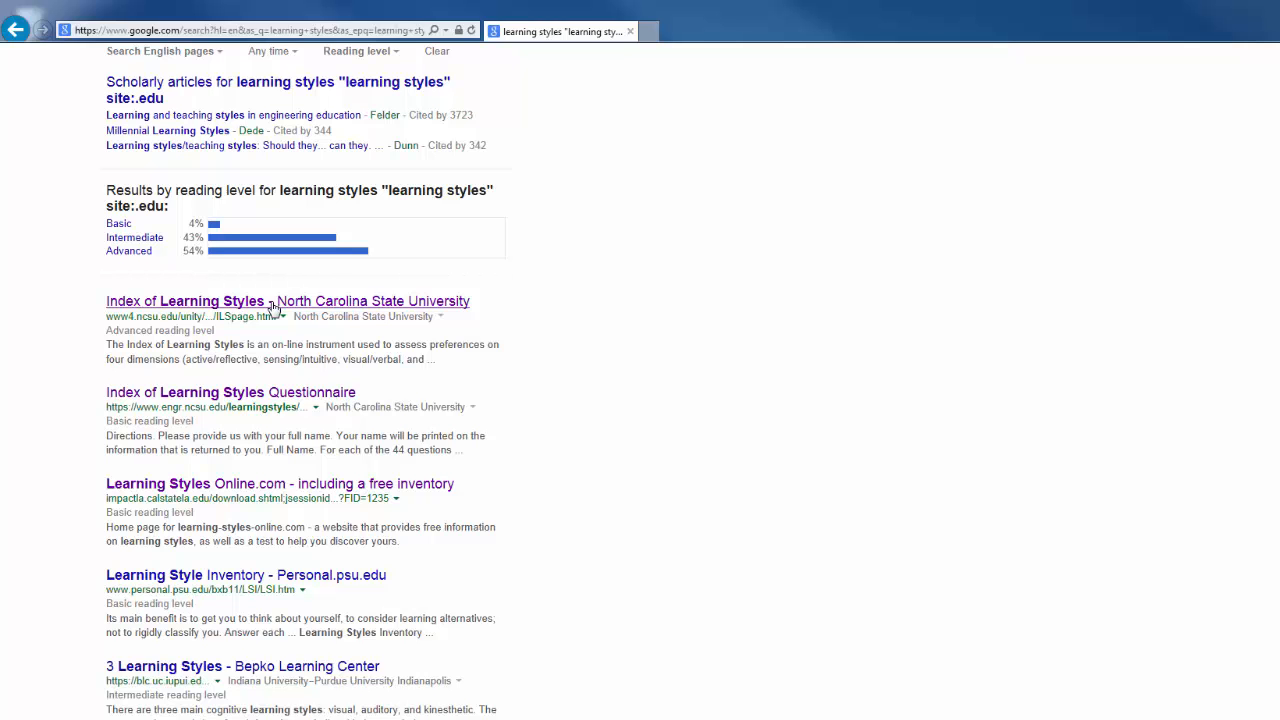
Open Index of Learning Styles, the Questionnaire, Learning Styles Online.com and Personal.psu.edu inventory in new tabs
right_click(271, 306)
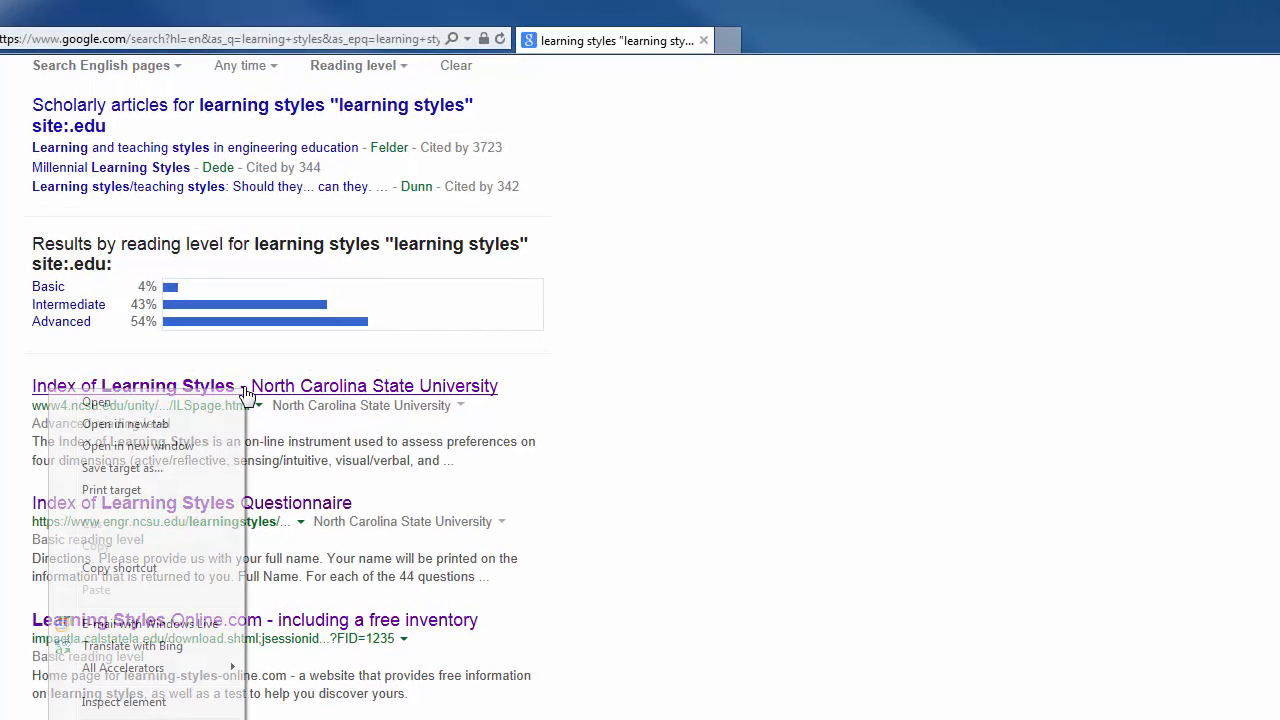
left_click(195, 425)
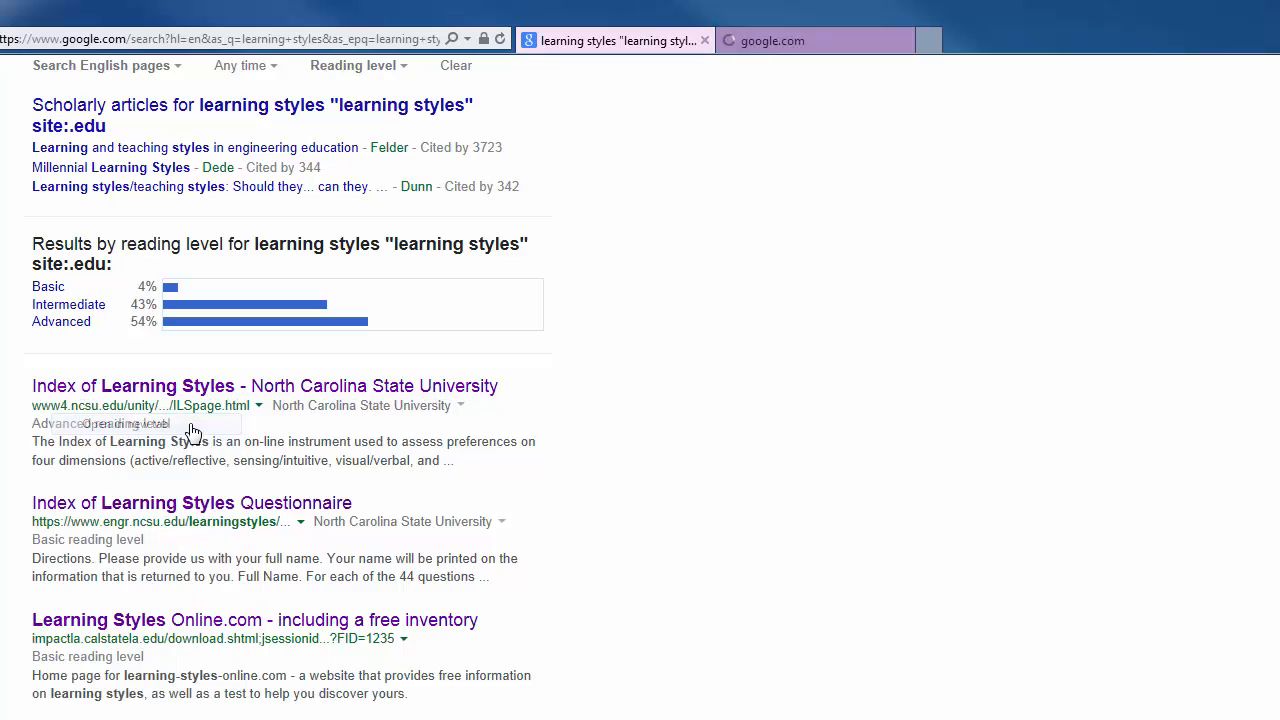
right_click(192, 512)
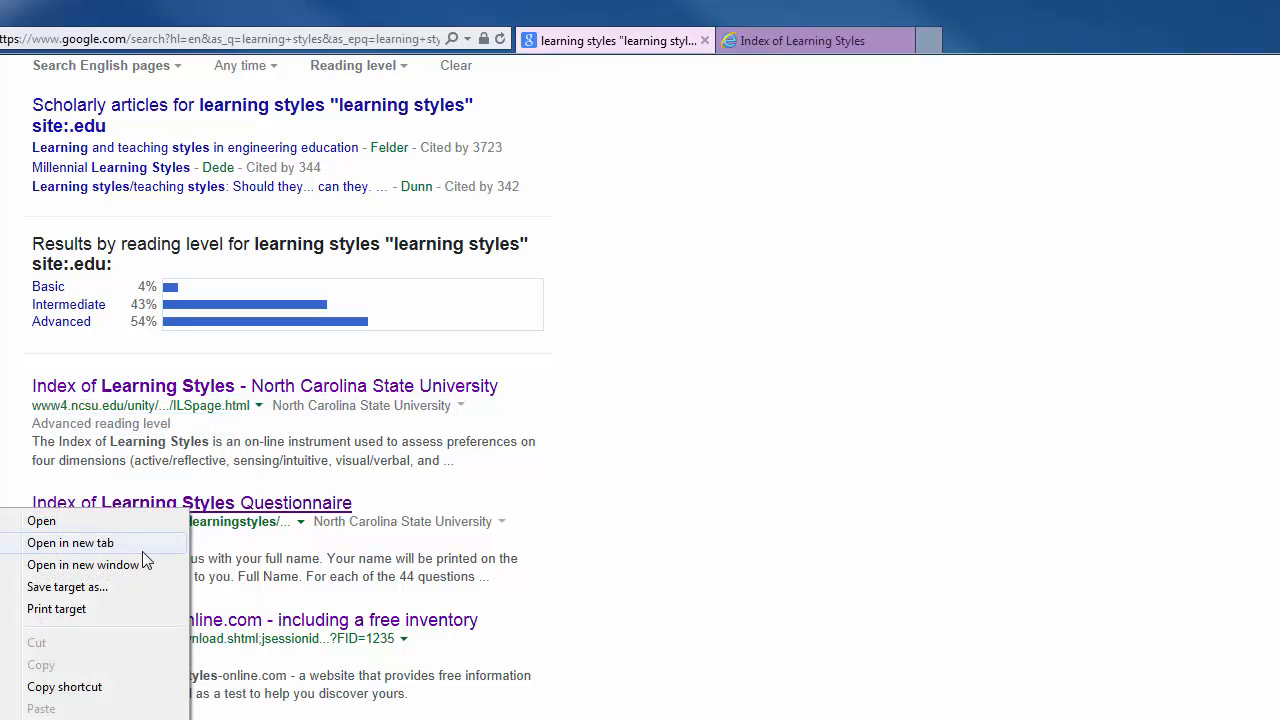
left_click(142, 548)
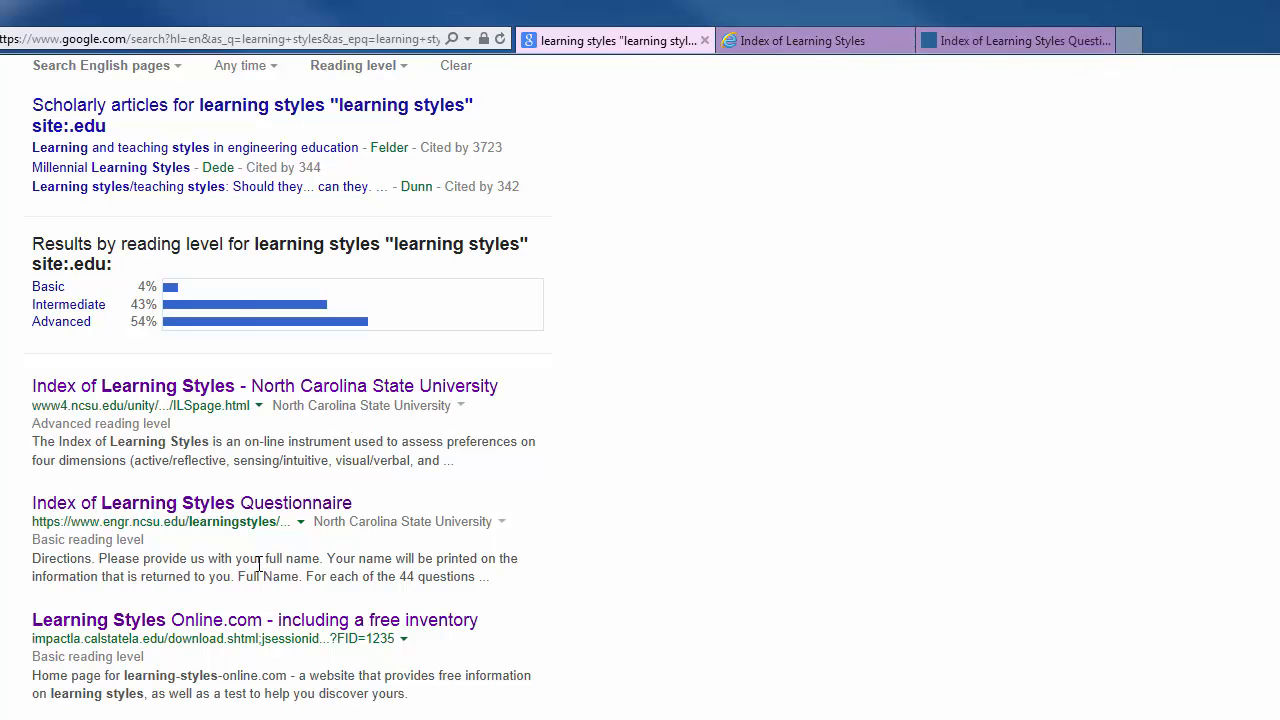
right_click(237, 628)
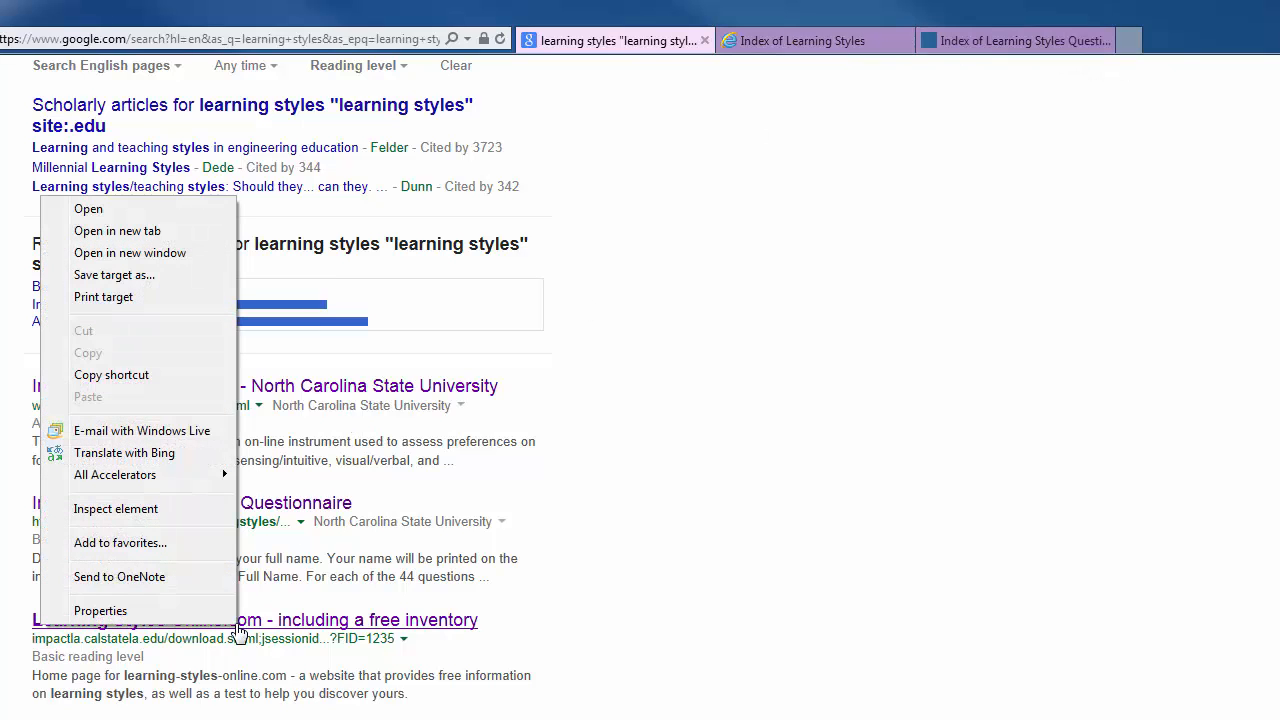
left_click(155, 230)
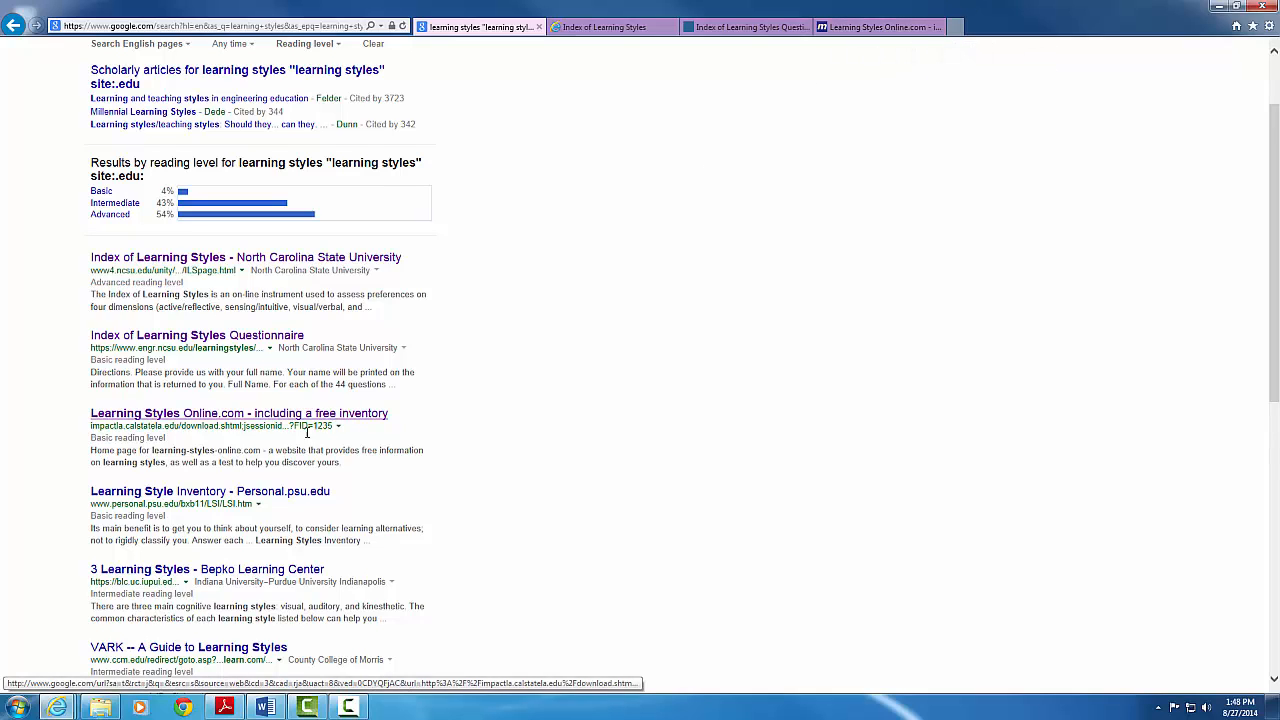
right_click(283, 495)
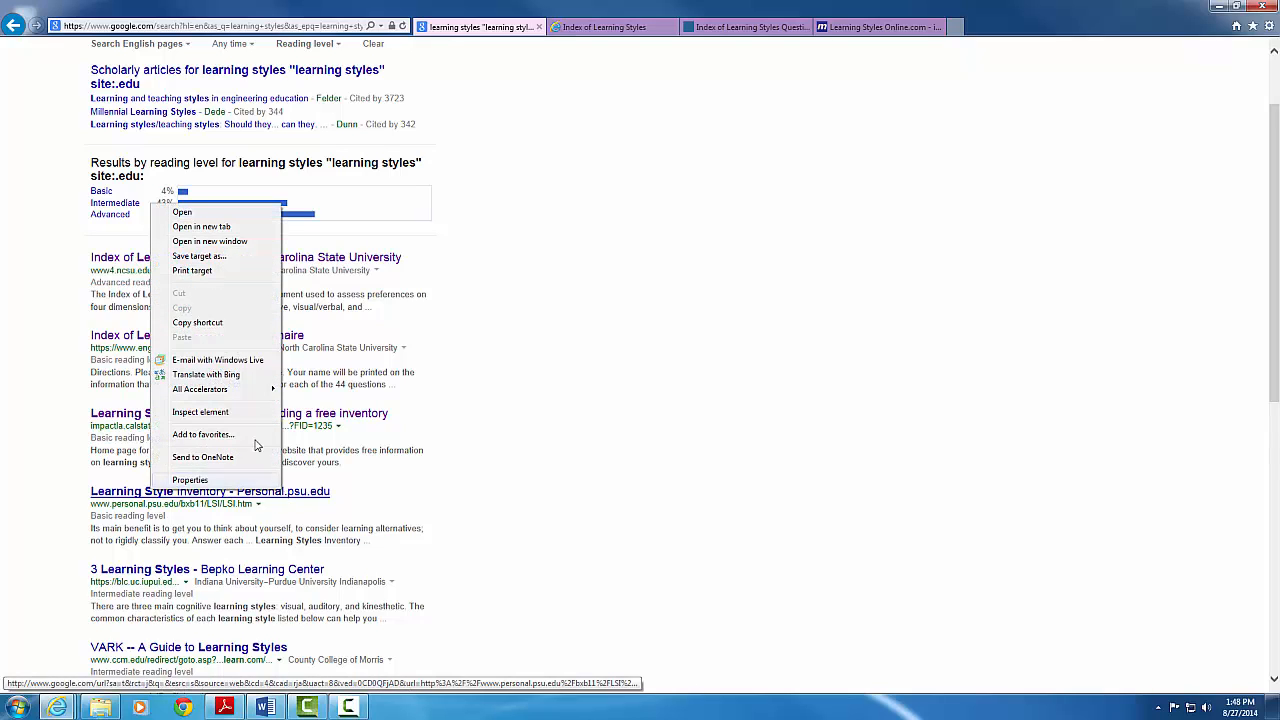
left_click(224, 227)
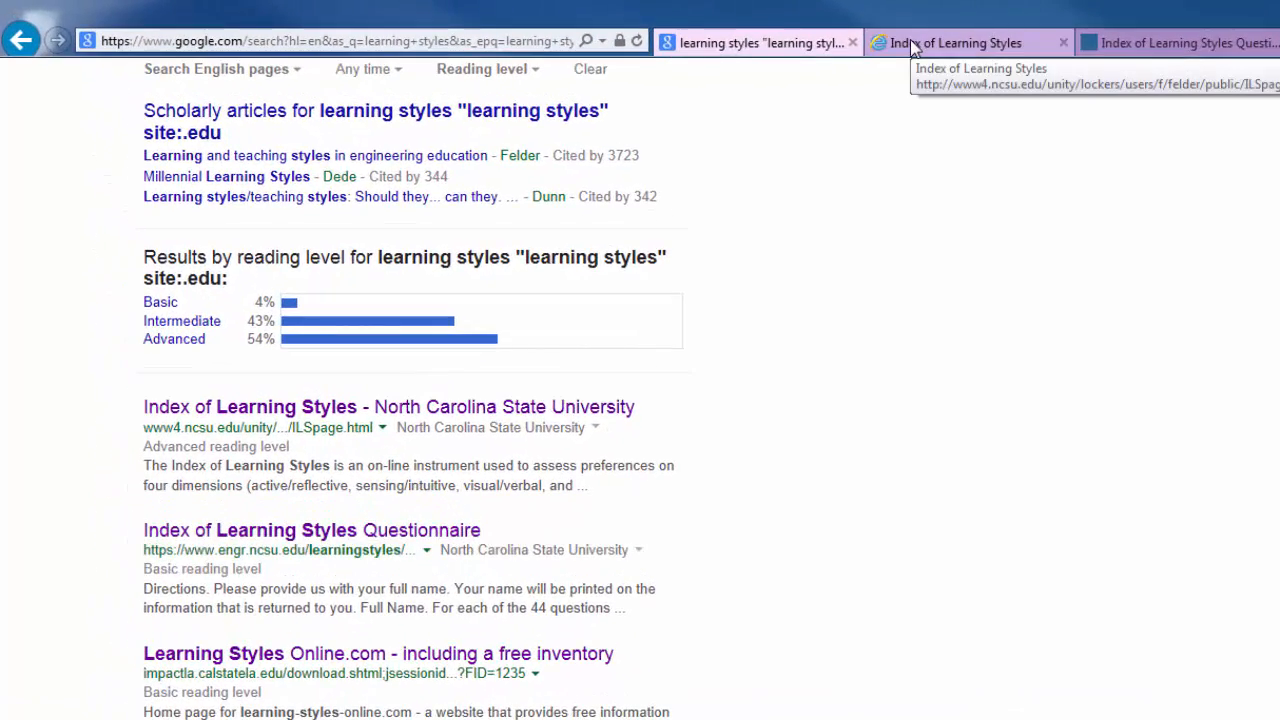
Copy the Index of Learning Styles page URL and switch back to the Word report
left_click(910, 39)
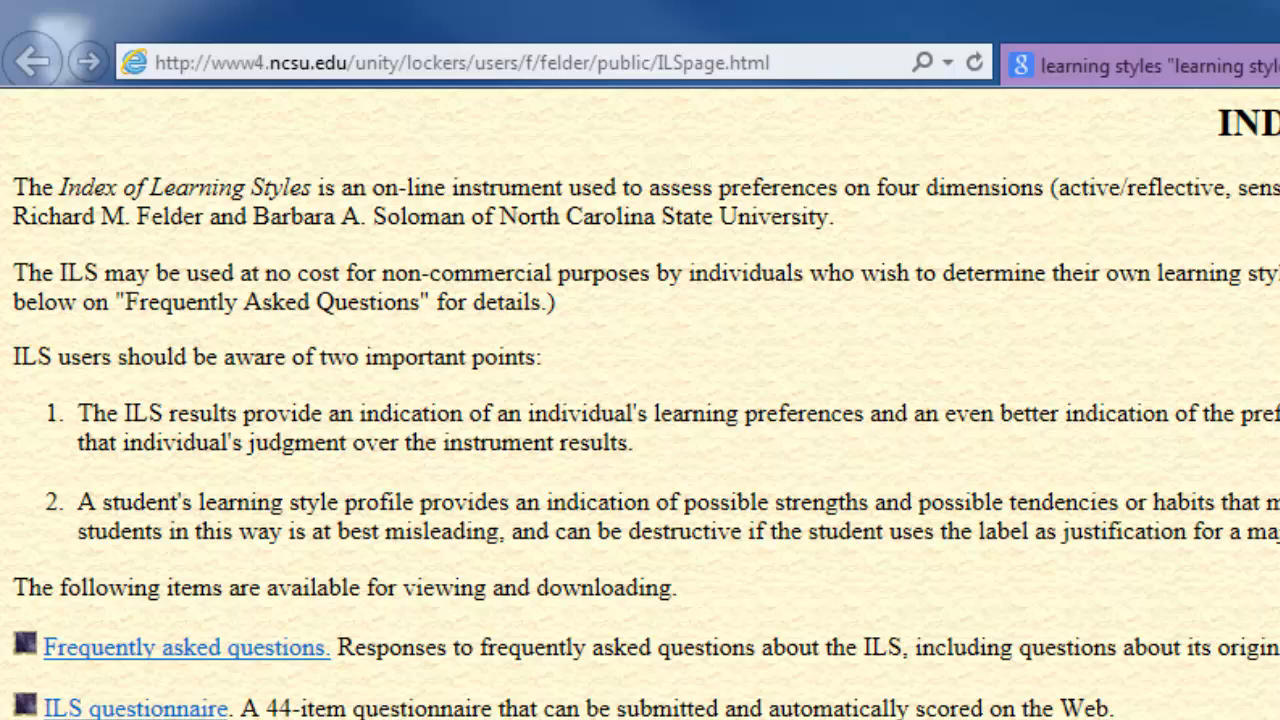
left_click(516, 64)
right_click(516, 64)
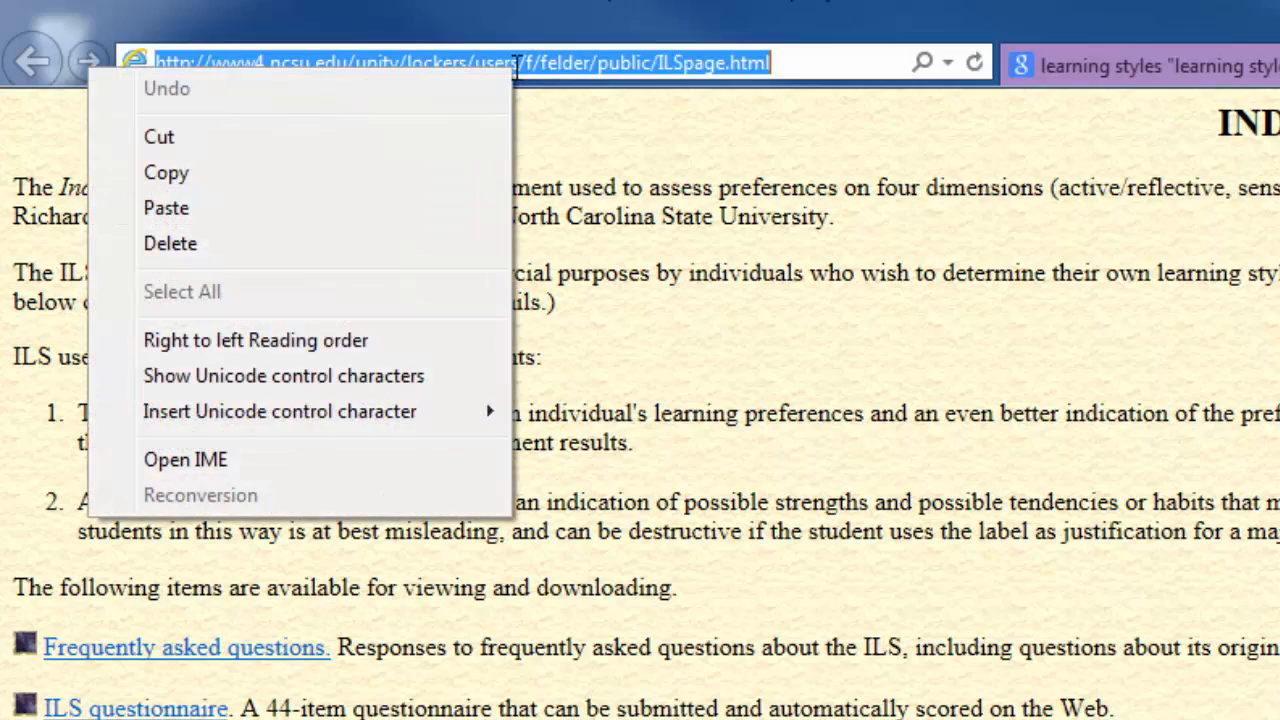
left_click(420, 174)
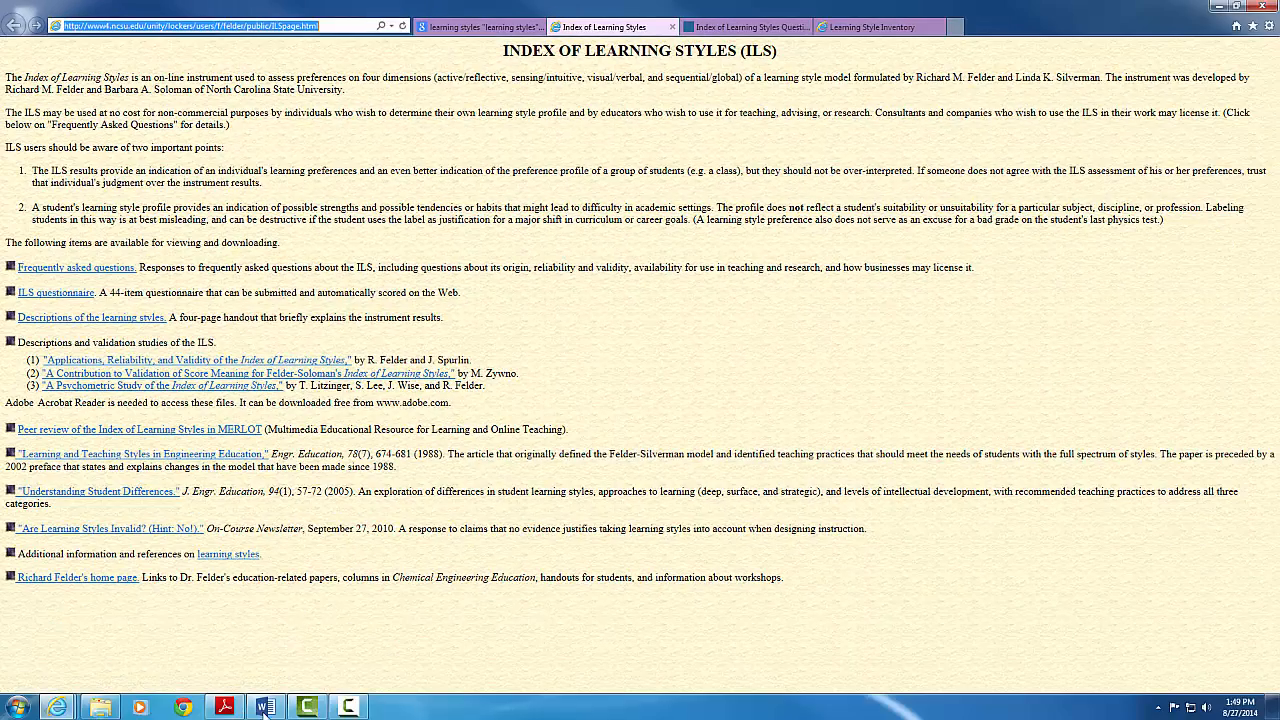
left_click(266, 707)
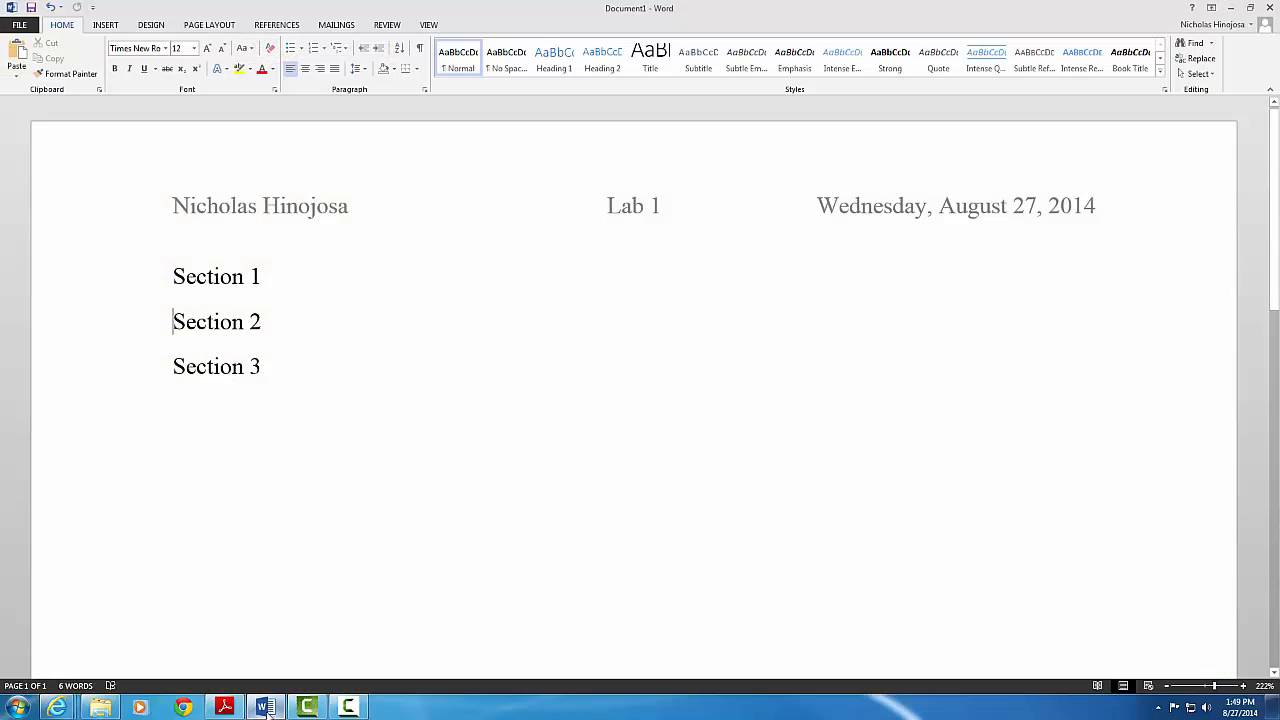
Paste the Index of Learning Styles URL as numbered item 1 under Section 1, starting item 2
left_click(268, 276)
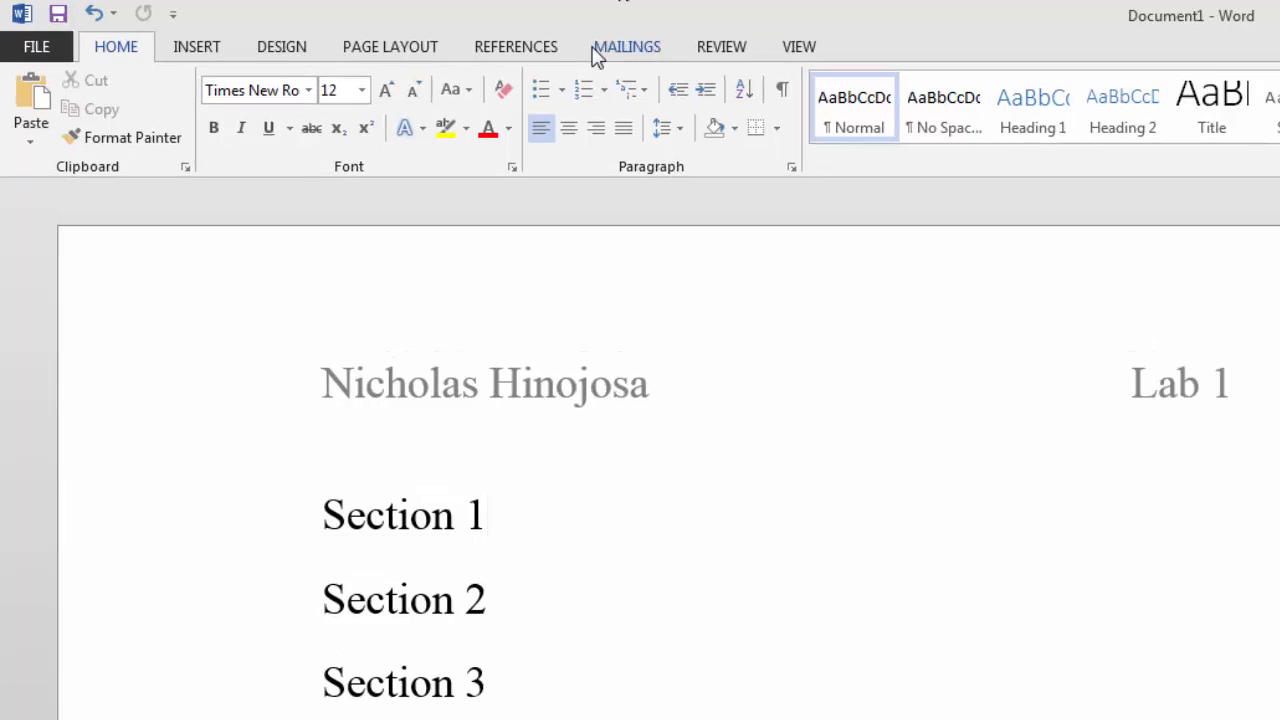
key("Return")
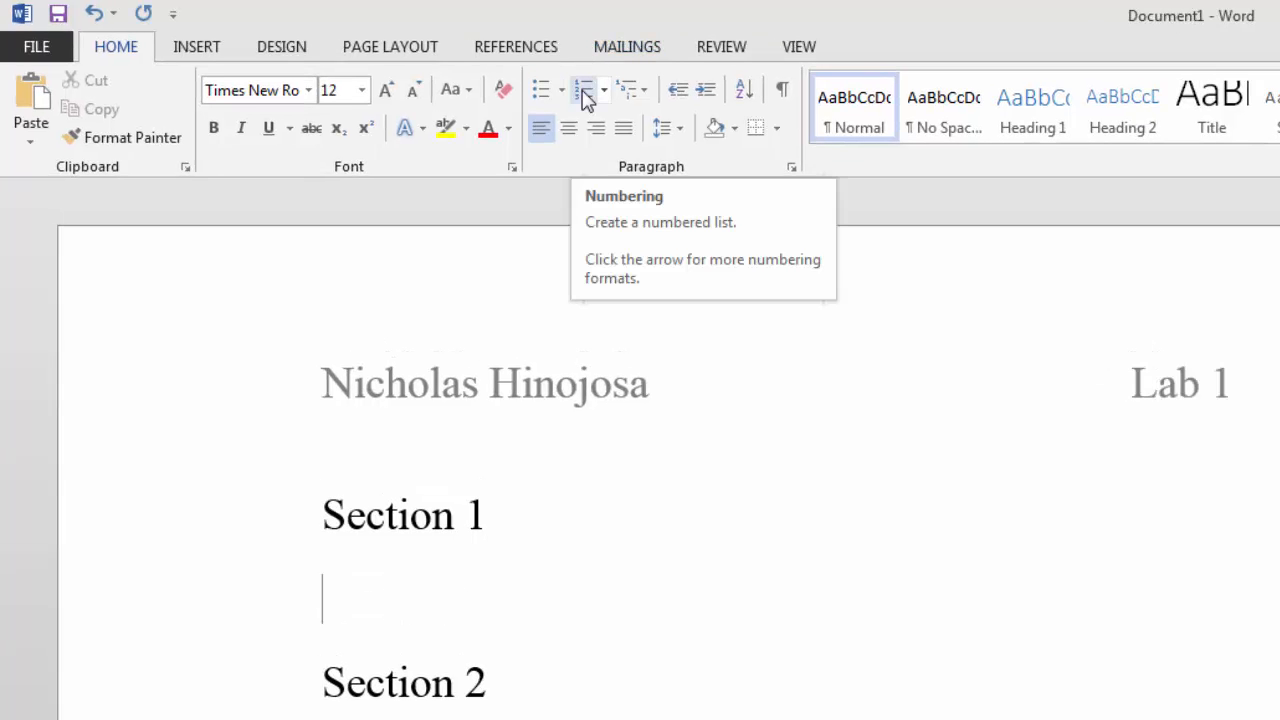
left_click(585, 96)
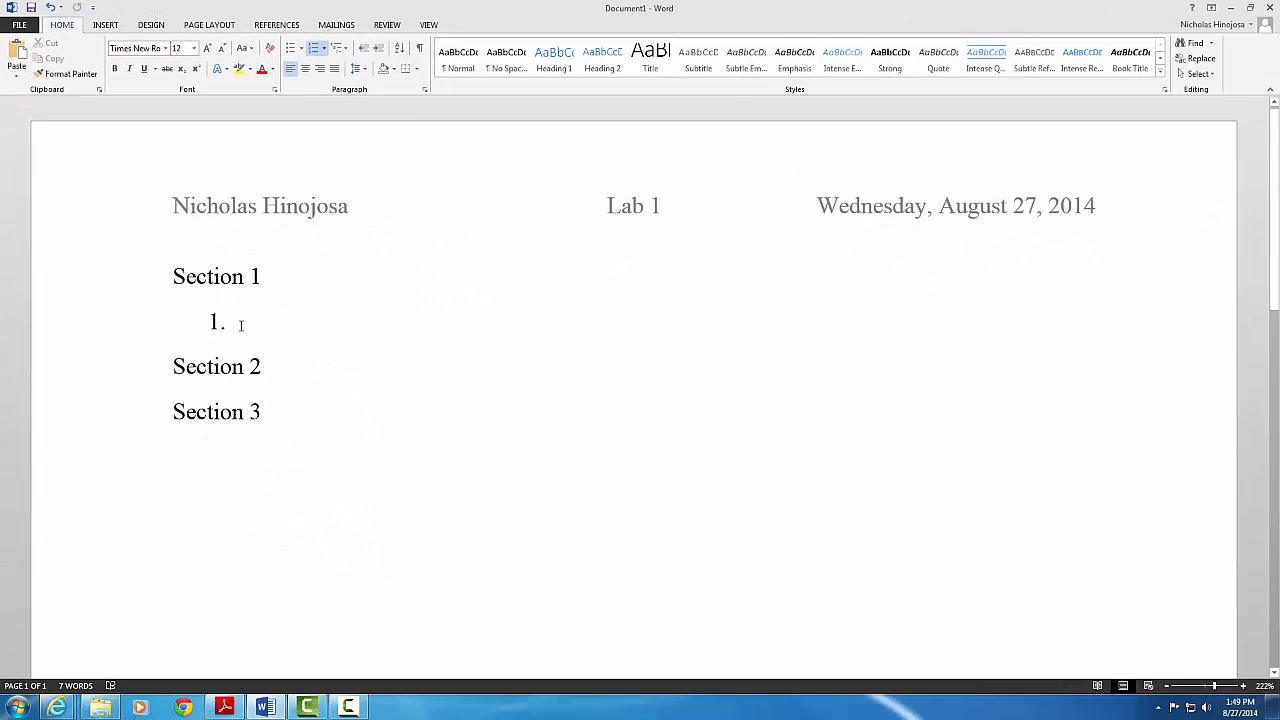
right_click(245, 324)
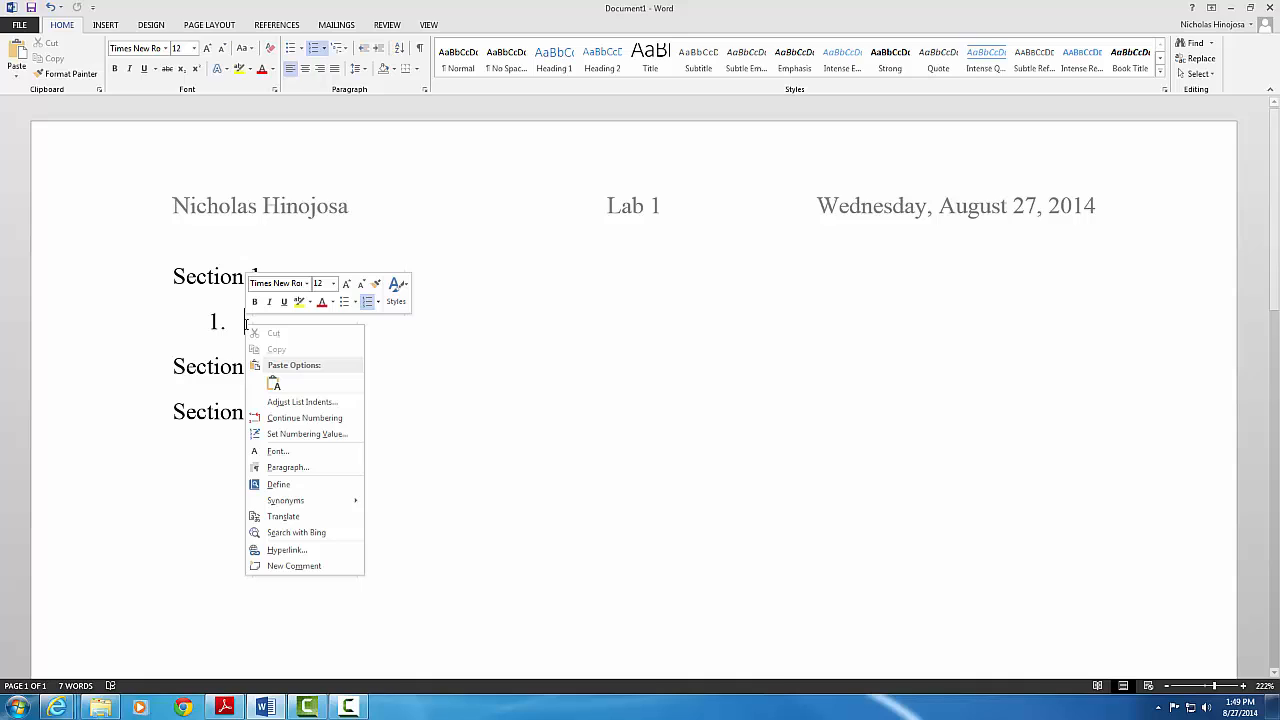
left_click(272, 384)
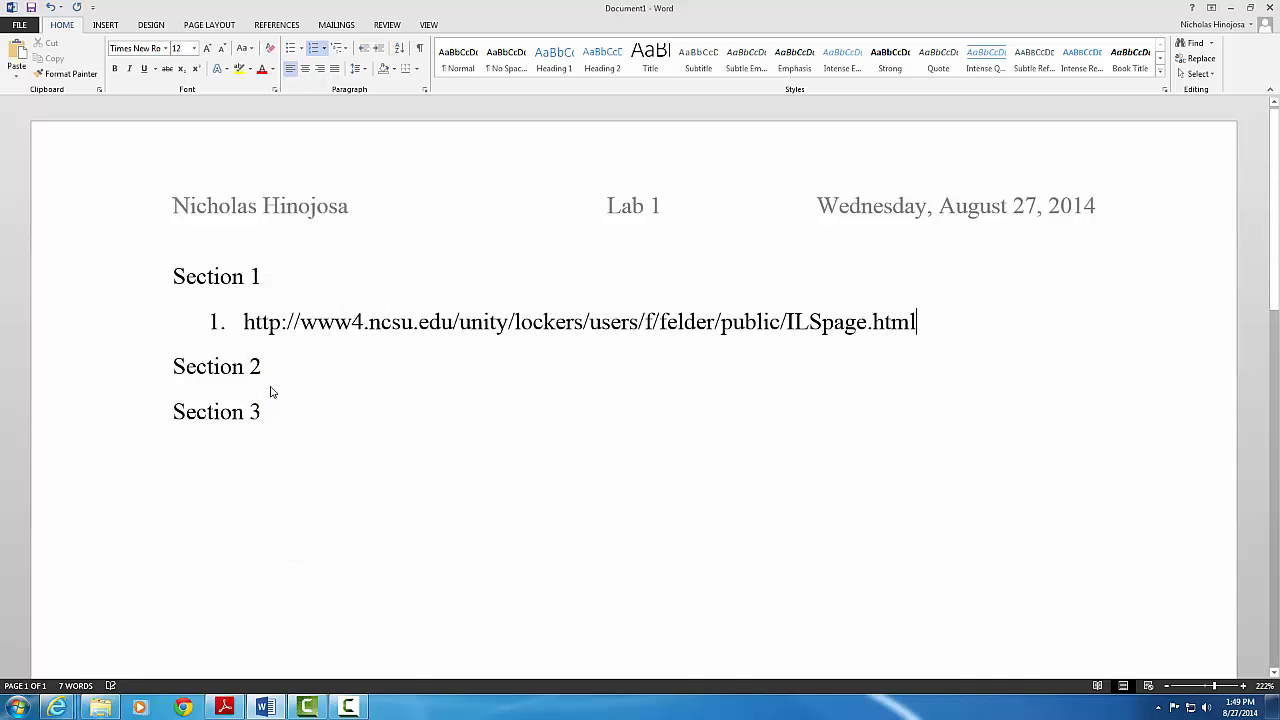
key("Return")
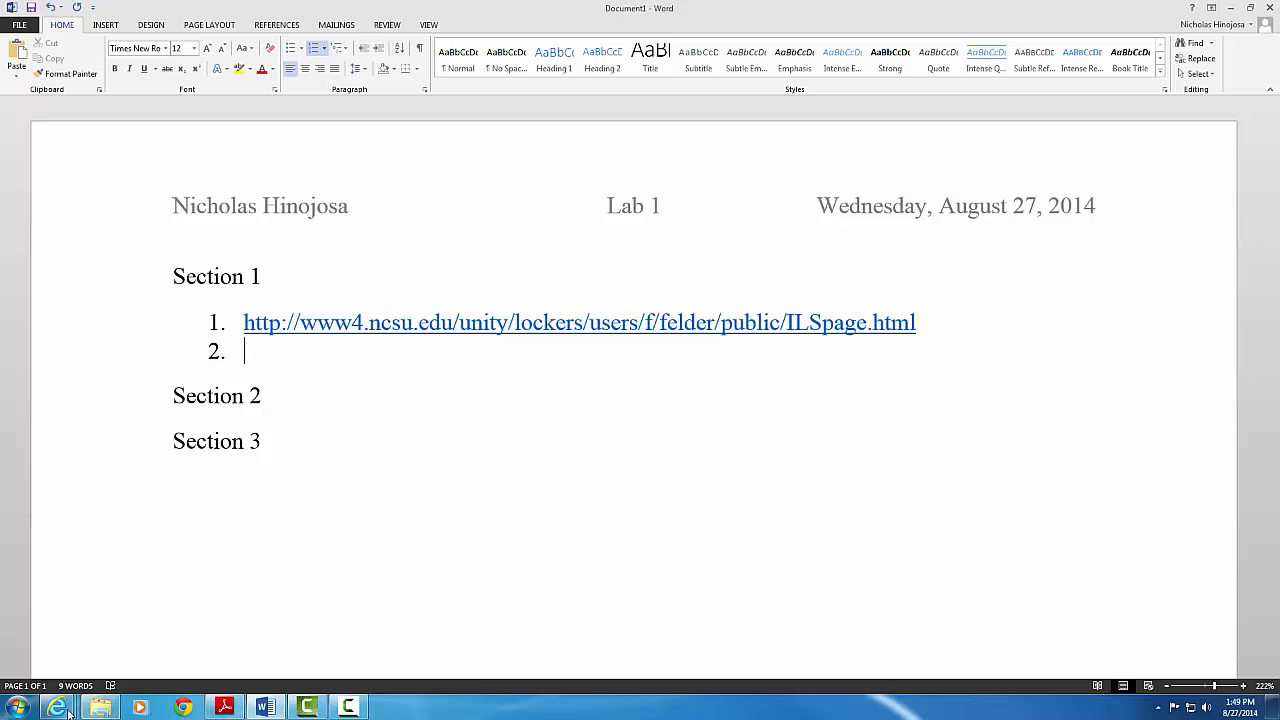
Paste the Index of Learning Styles Questionnaire URL (engr.ncsu.edu) into list item 2
mouse_move(57, 708)
mouse_move(98, 654)
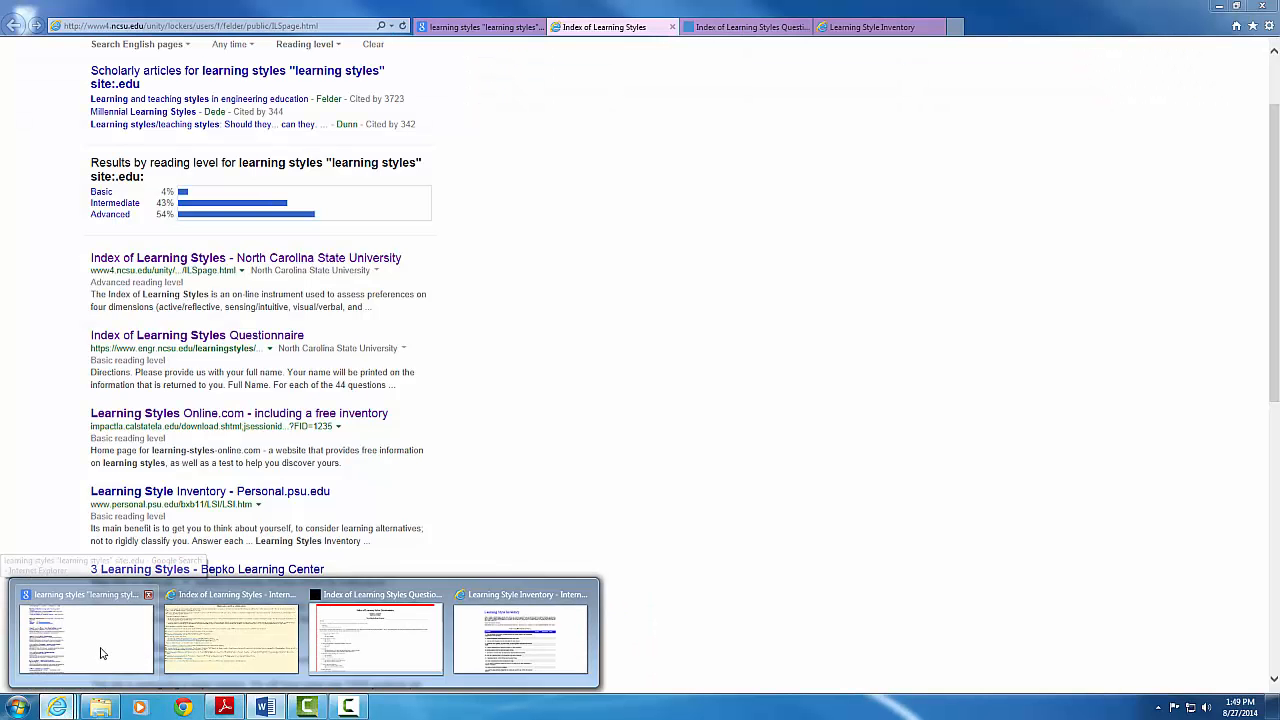
left_click(100, 653)
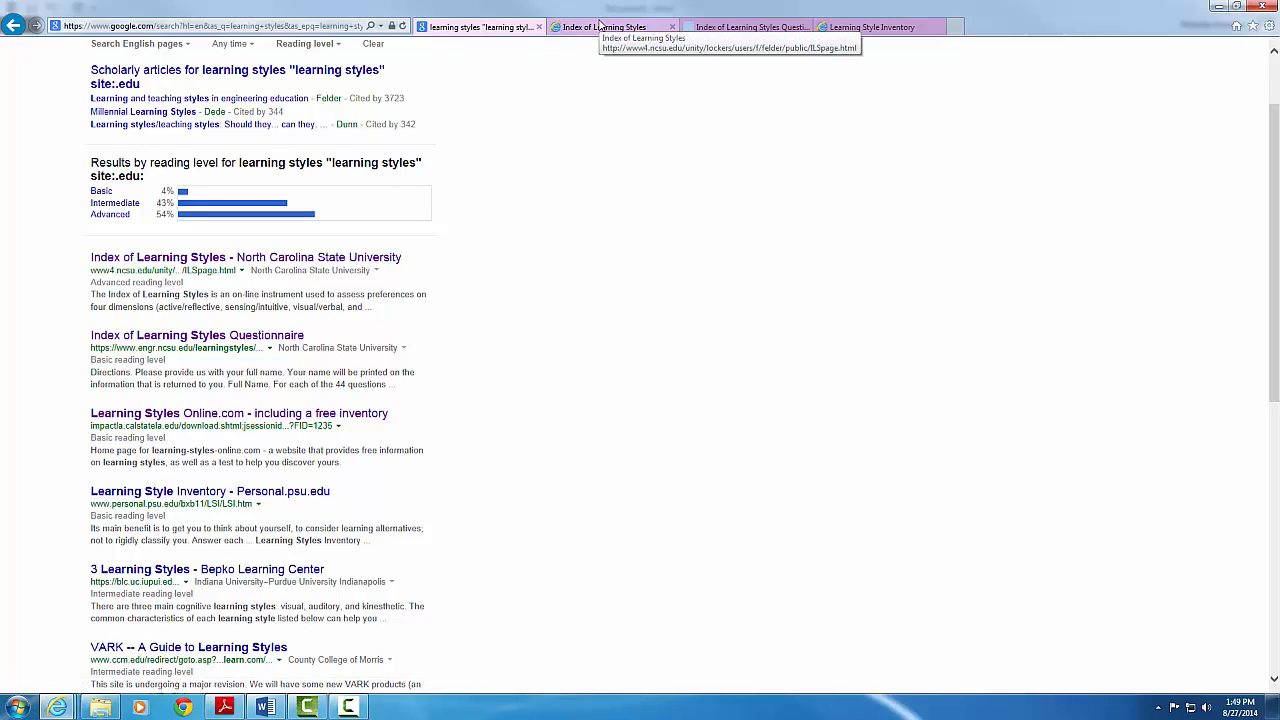
left_click(745, 27)
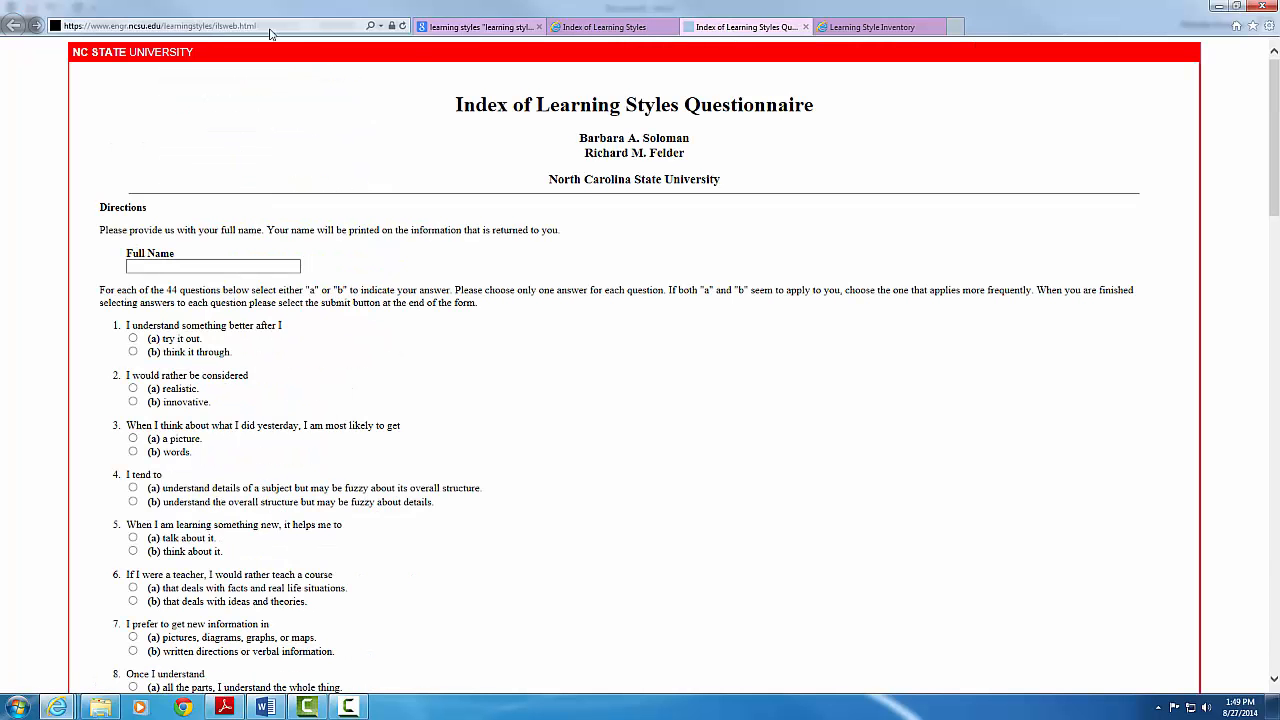
left_click(193, 27)
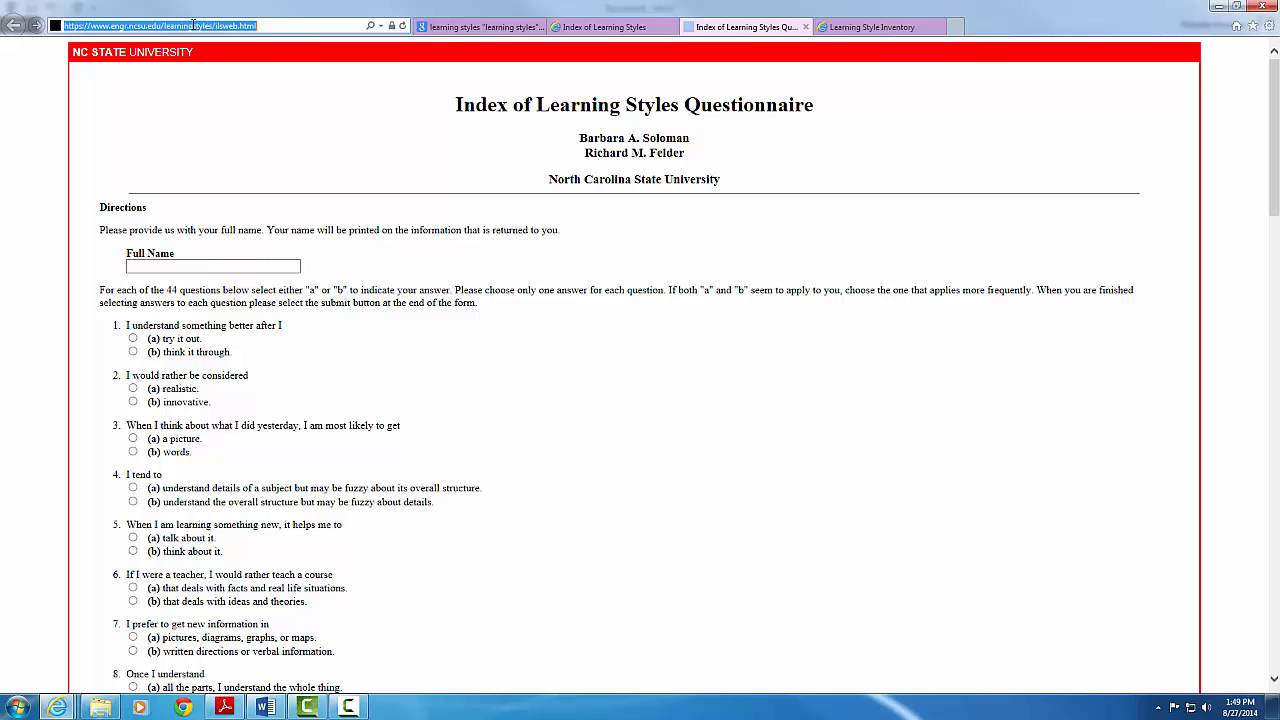
right_click(193, 27)
left_click(158, 68)
left_click(1220, 9)
right_click(283, 348)
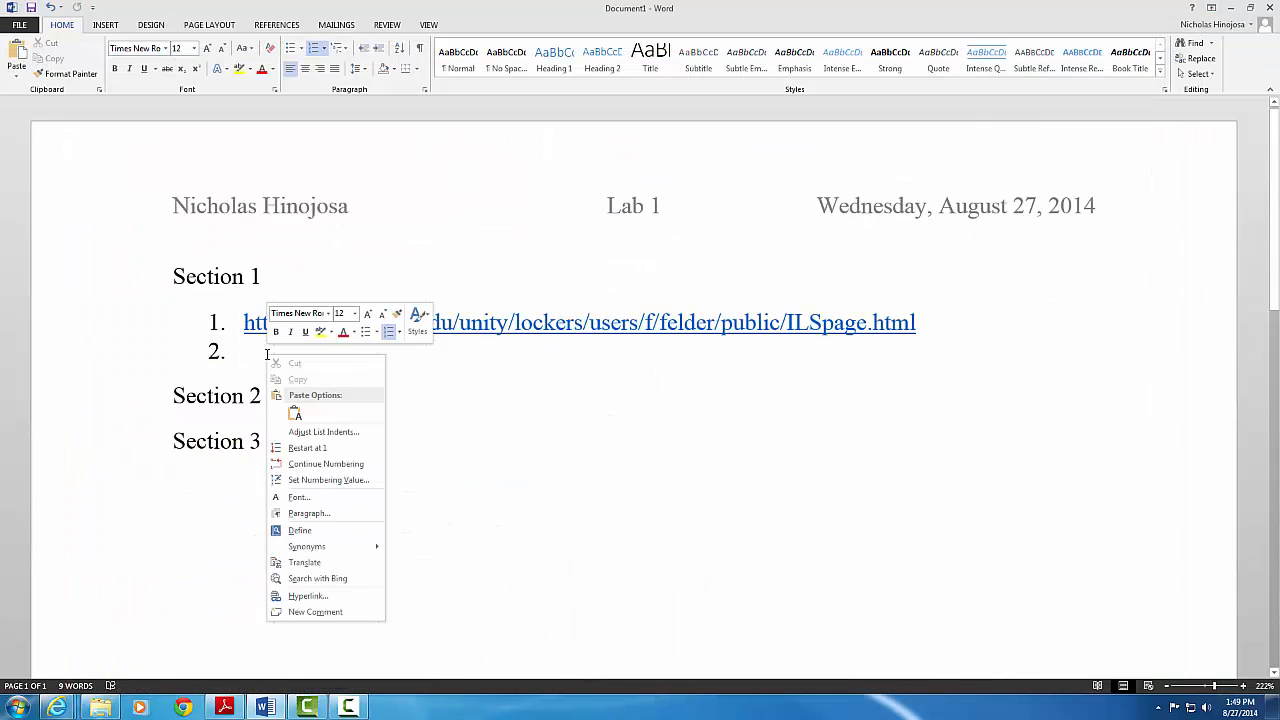
left_click(290, 413)
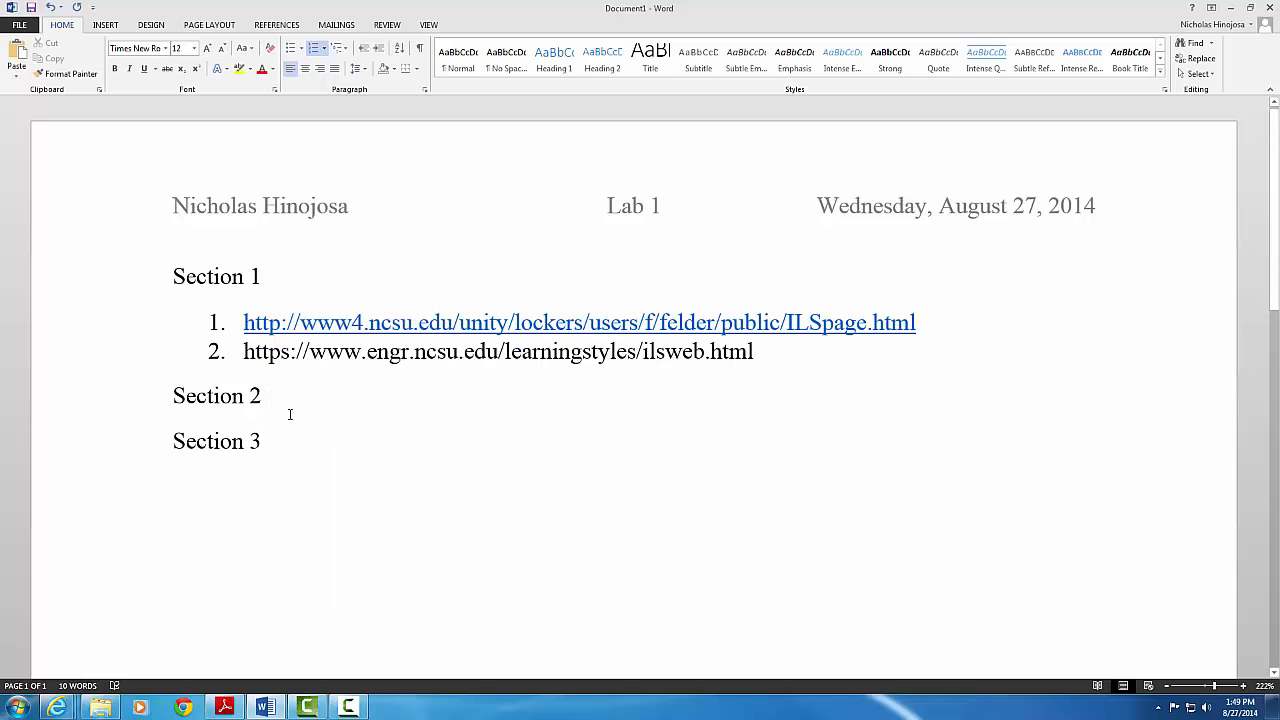
key("Return")
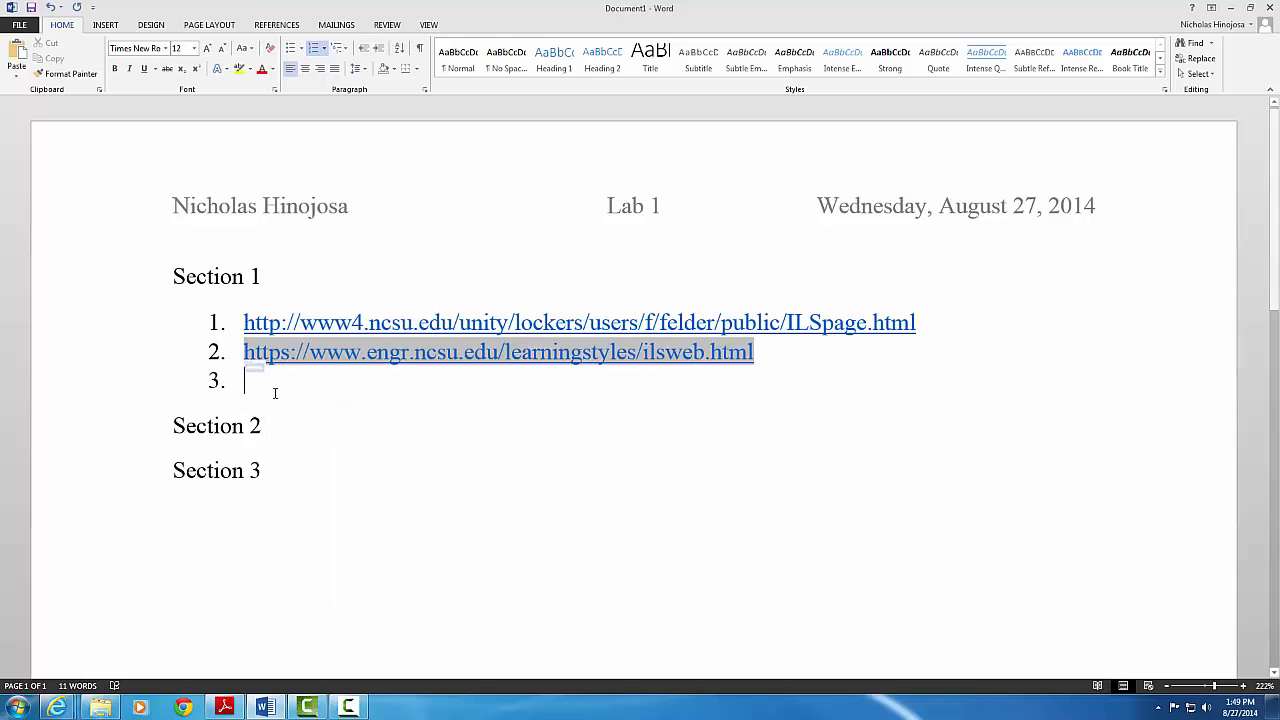
Paste the Learning Style Inventory URL (personal.psu.edu) into list item 3
left_click(57, 707)
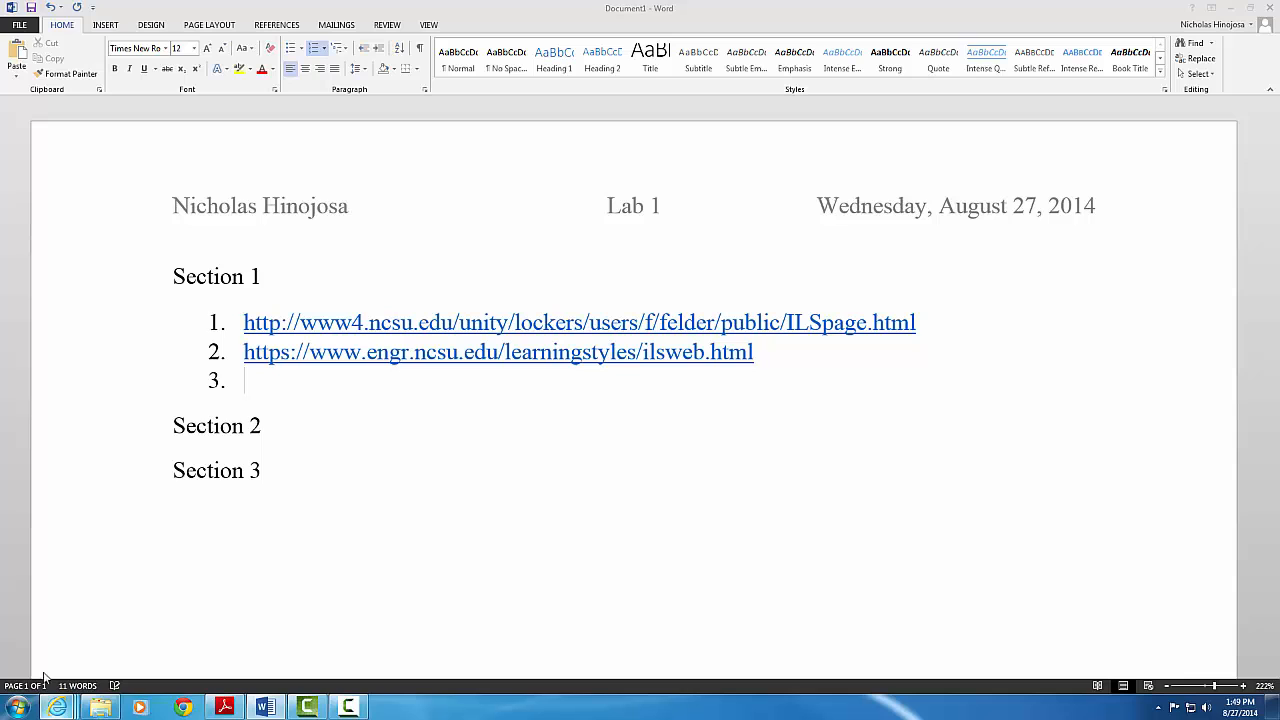
left_click(44, 644)
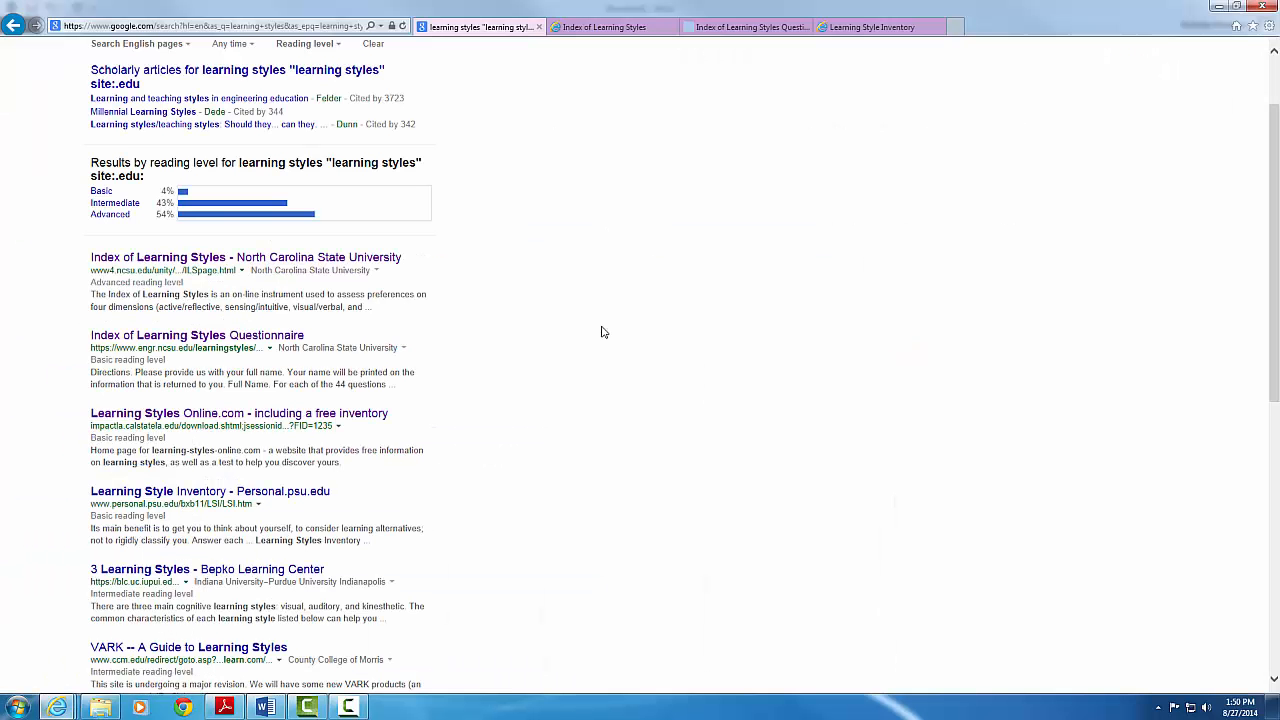
left_click(858, 30)
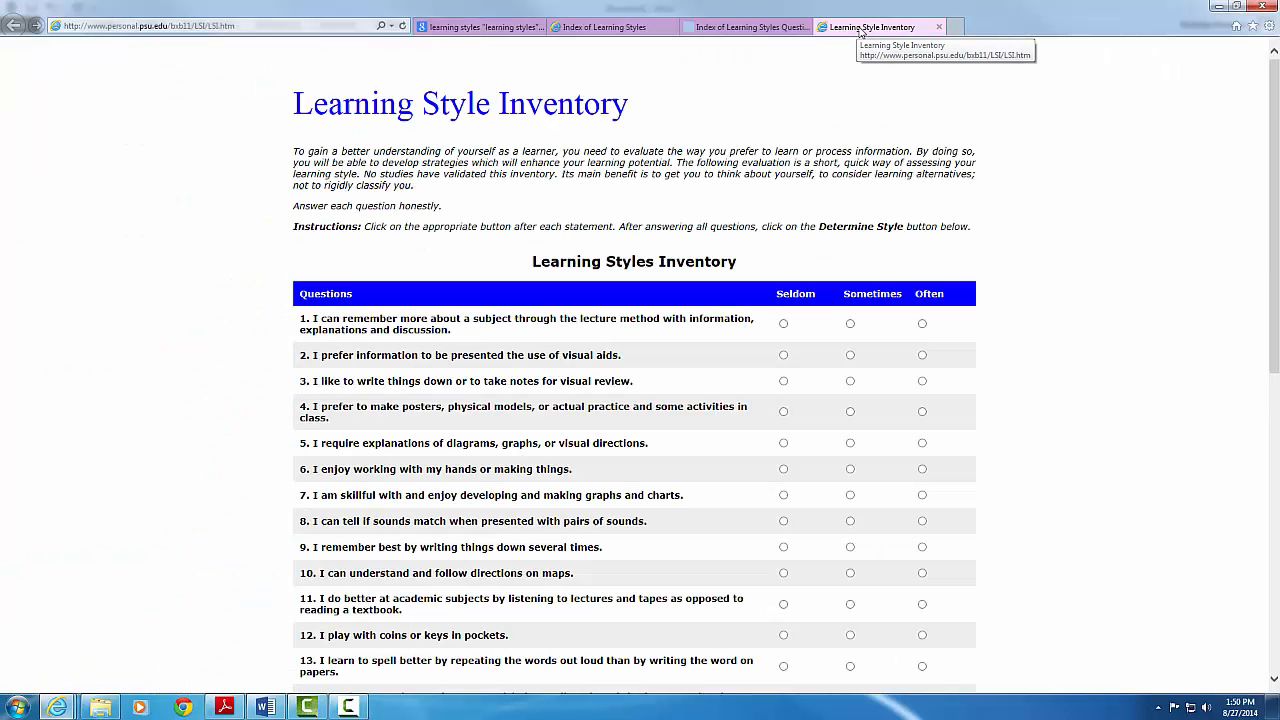
left_click(195, 28)
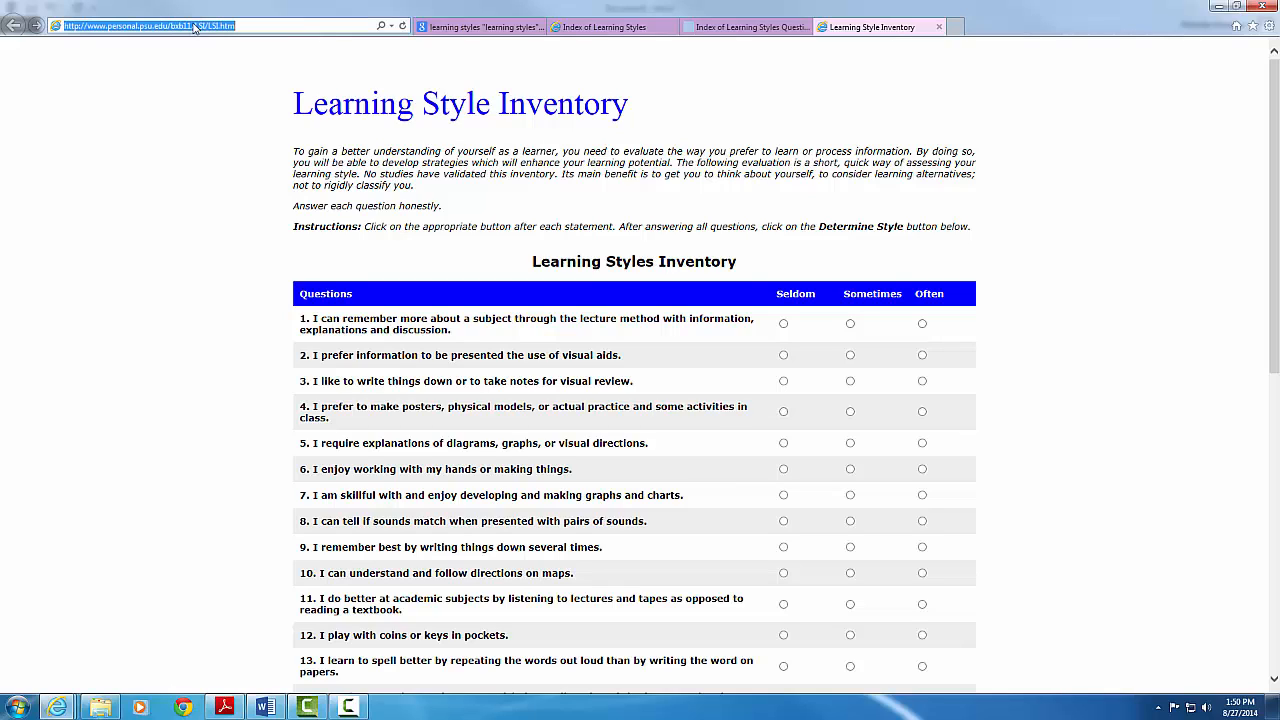
right_click(195, 28)
left_click(150, 67)
left_click(1217, 9)
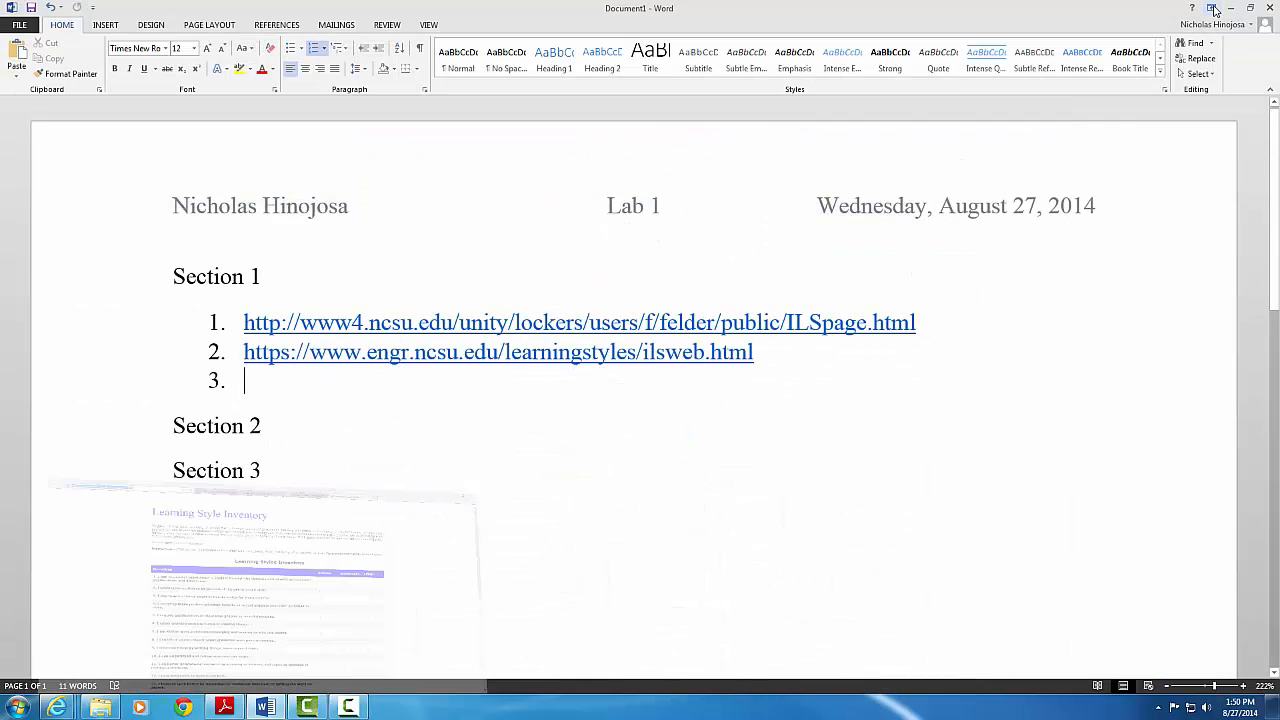
right_click(239, 383)
left_click(266, 432)
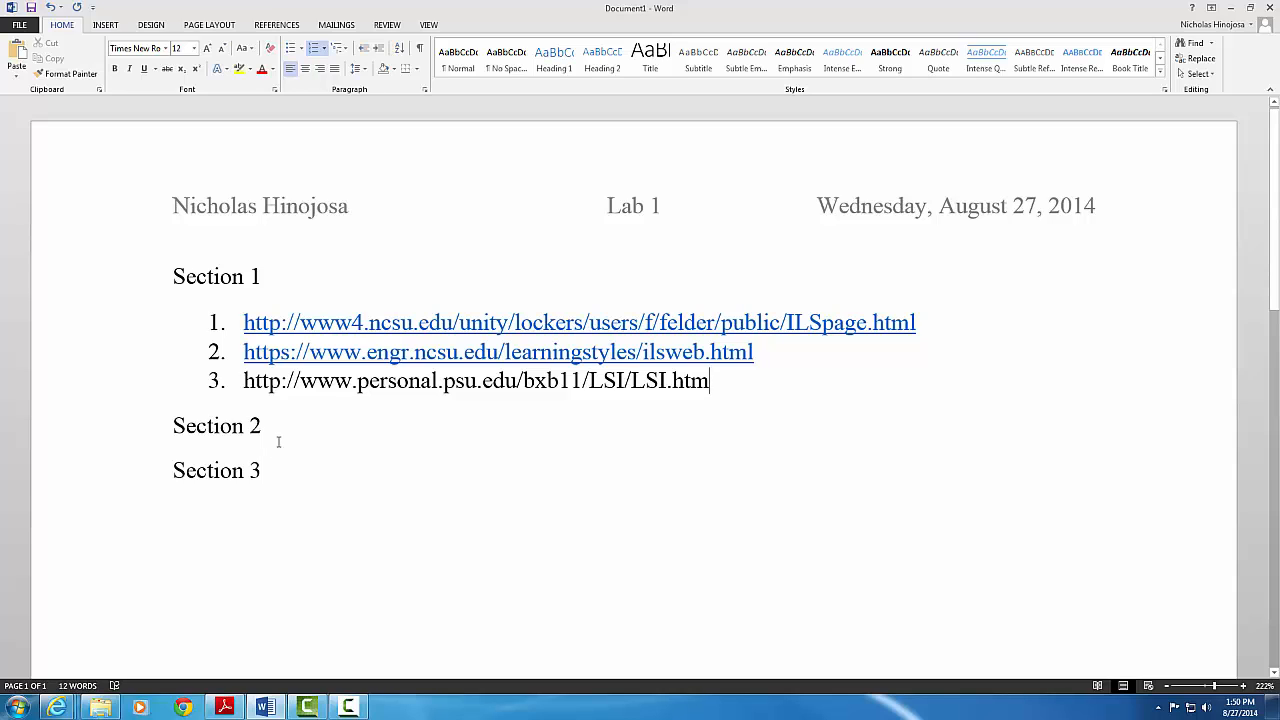
key("Return")
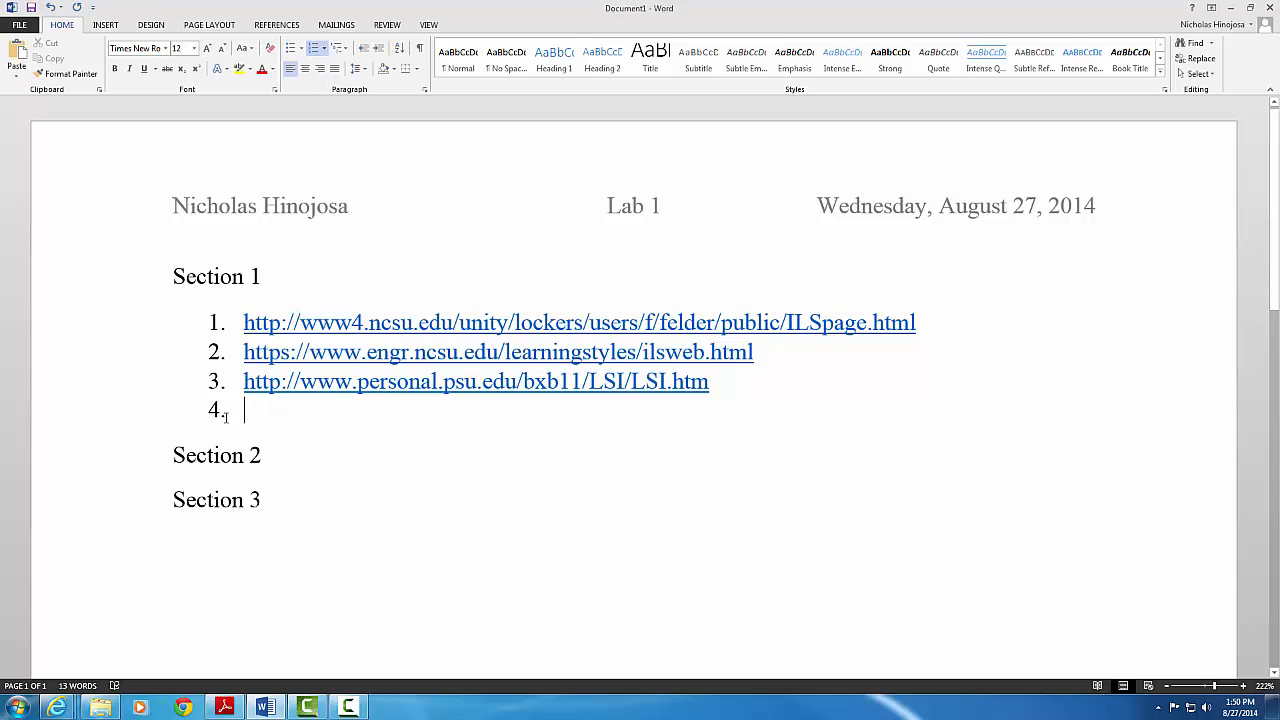
Turn off numbering for empty item 4 and remove hyperlinks from all three Section 1 URLs
left_click(313, 55)
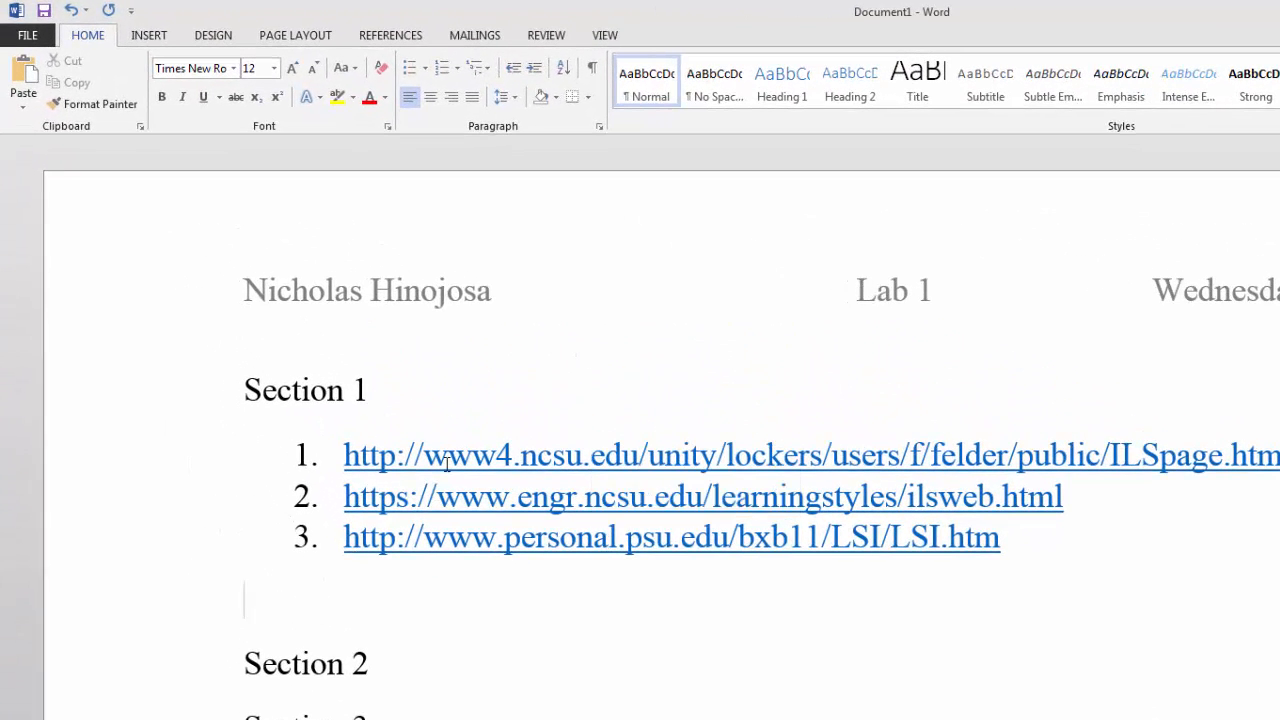
right_click(540, 465)
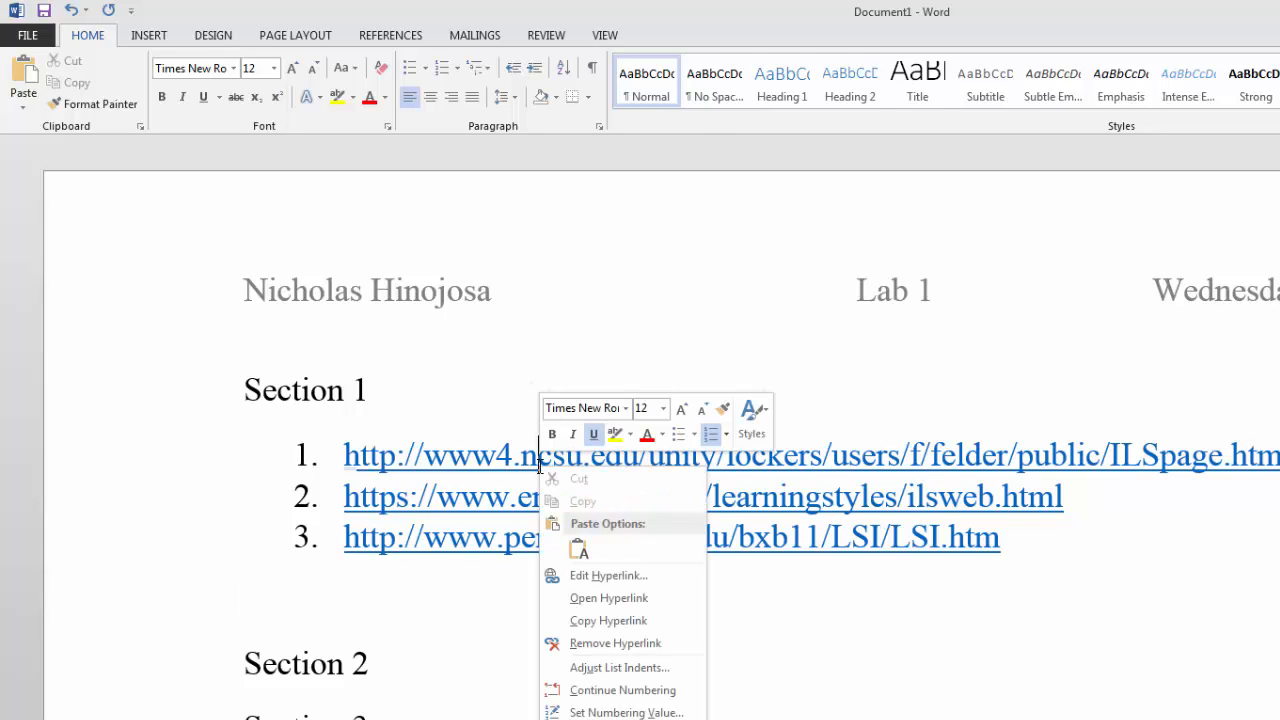
left_click(645, 645)
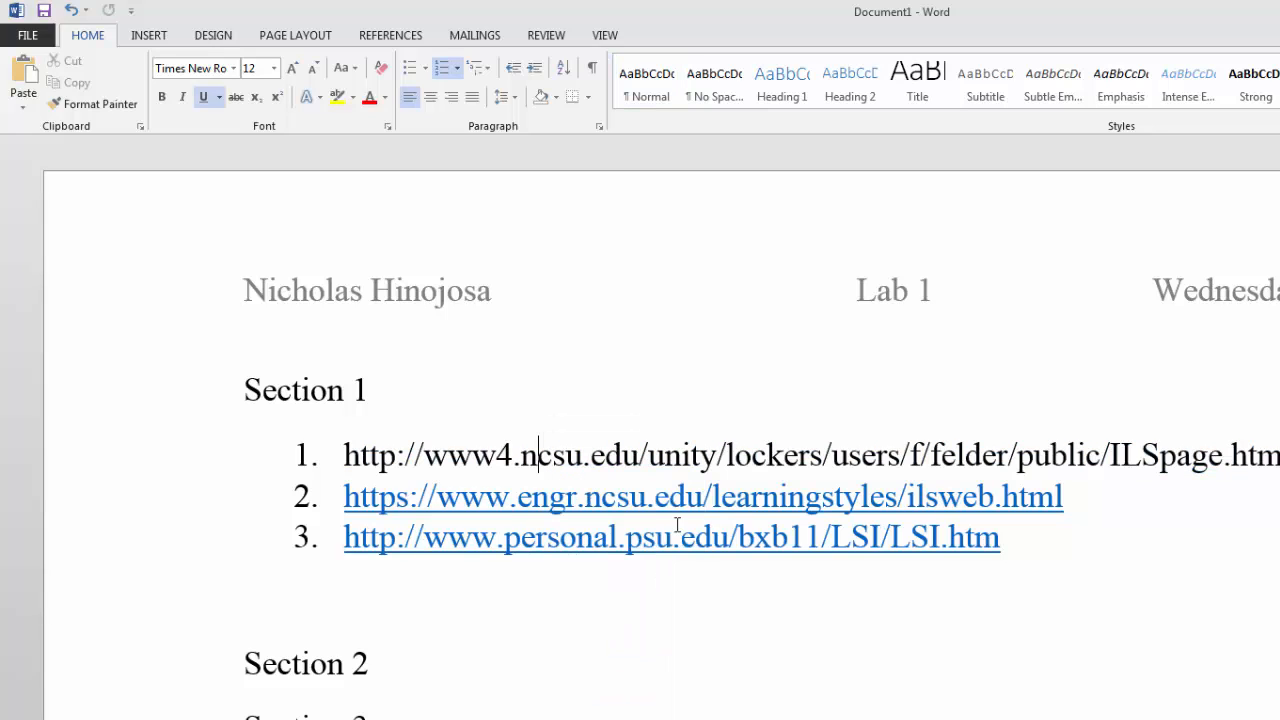
right_click(688, 505)
left_click(782, 692)
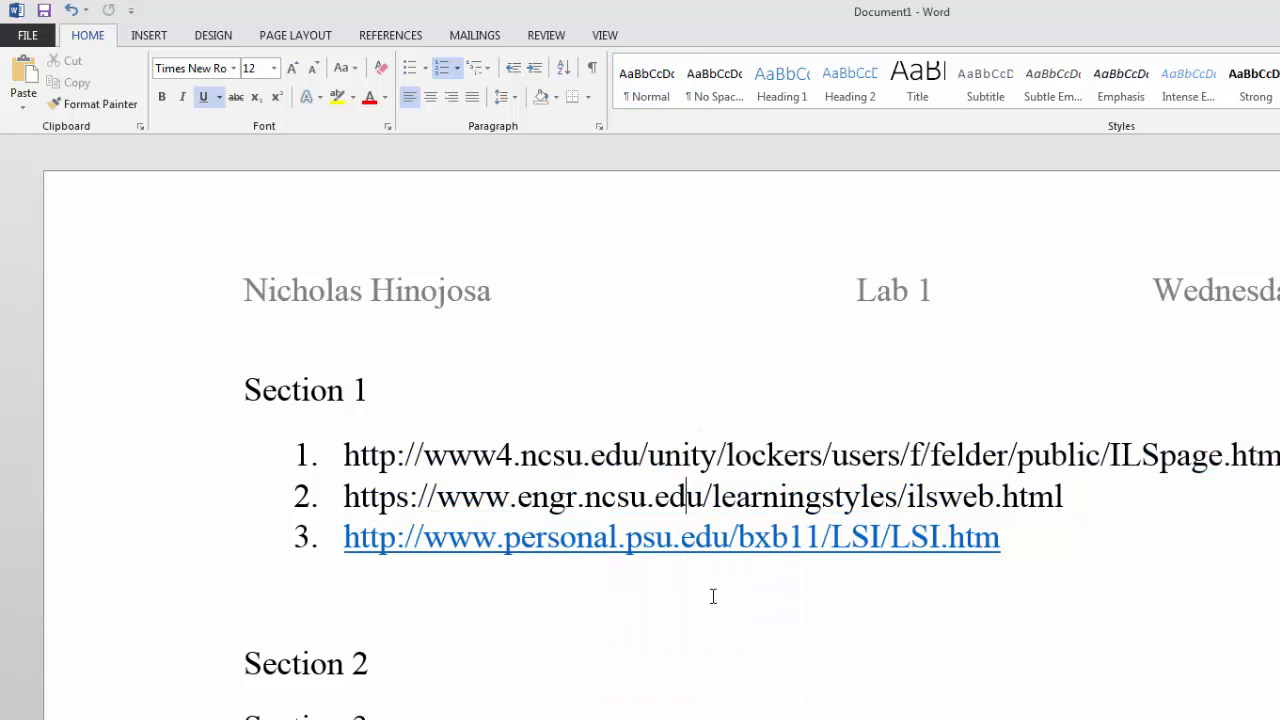
right_click(698, 546)
left_click(775, 716)
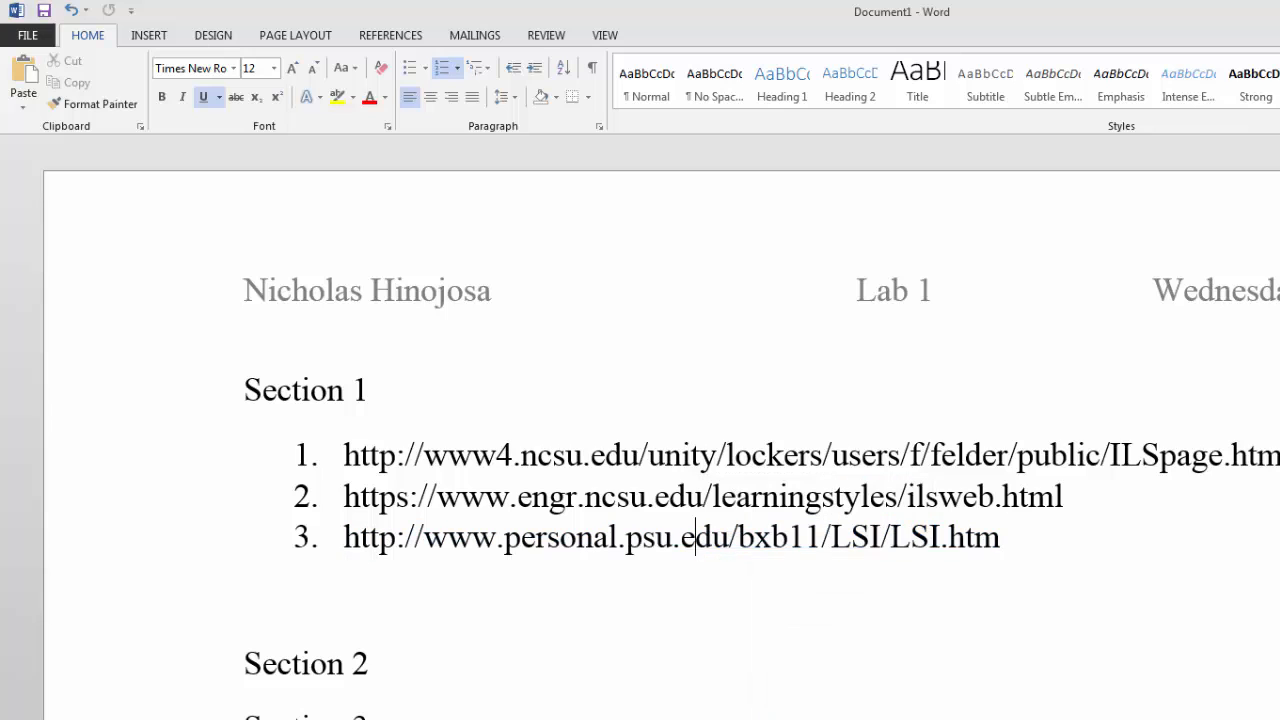
left_click(998, 543)
left_click(1055, 498)
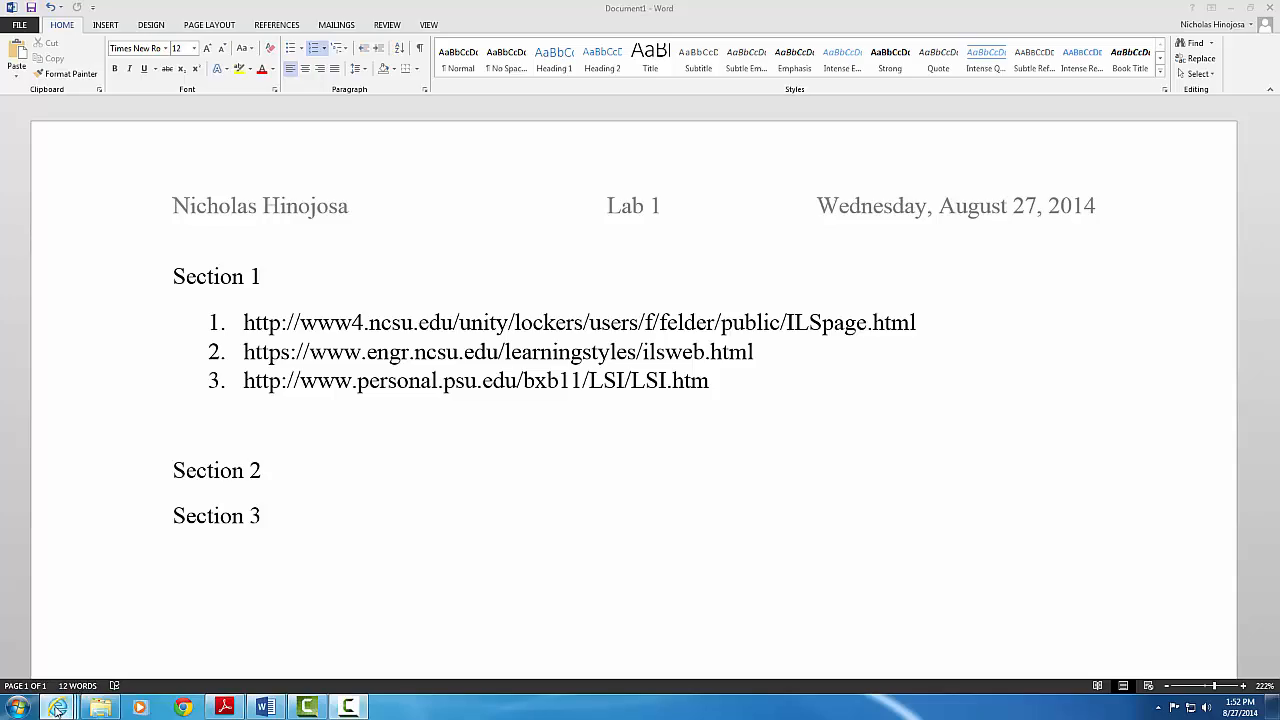
Return to the Google .edu learning styles results, scrolled to the top of the page
mouse_move(57, 706)
left_click(53, 660)
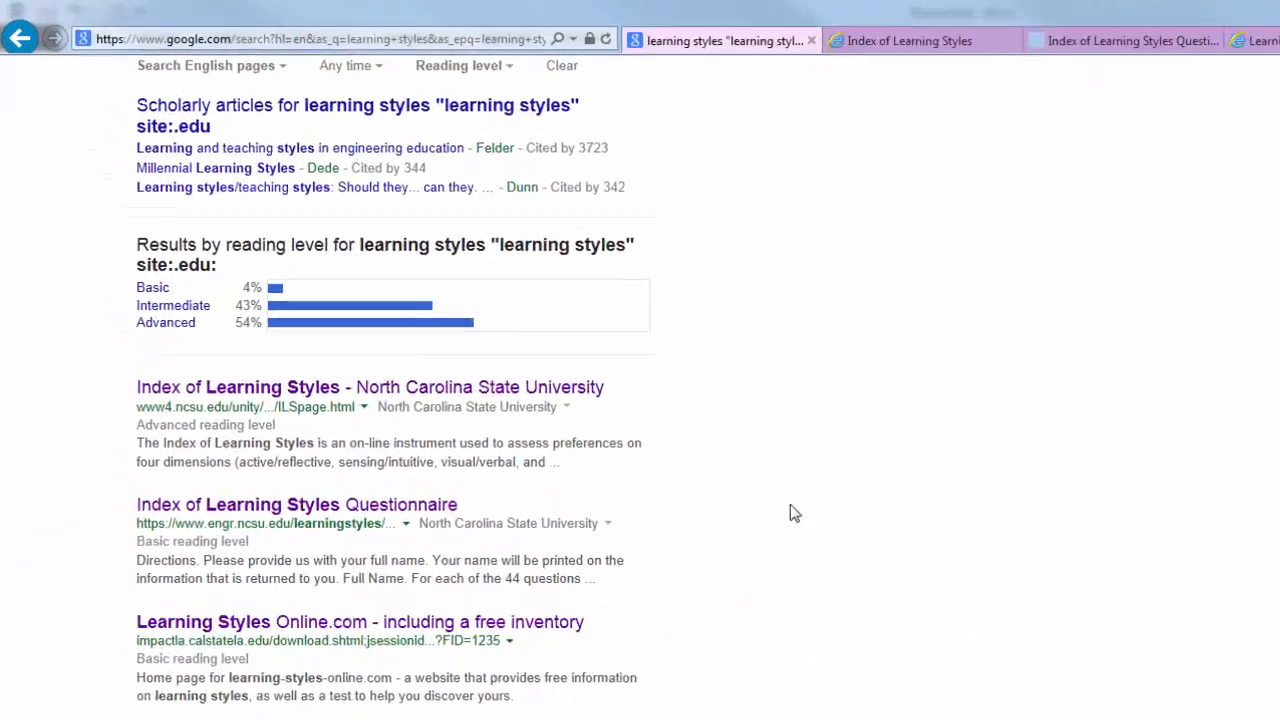
scroll(790, 507, "up", 2)
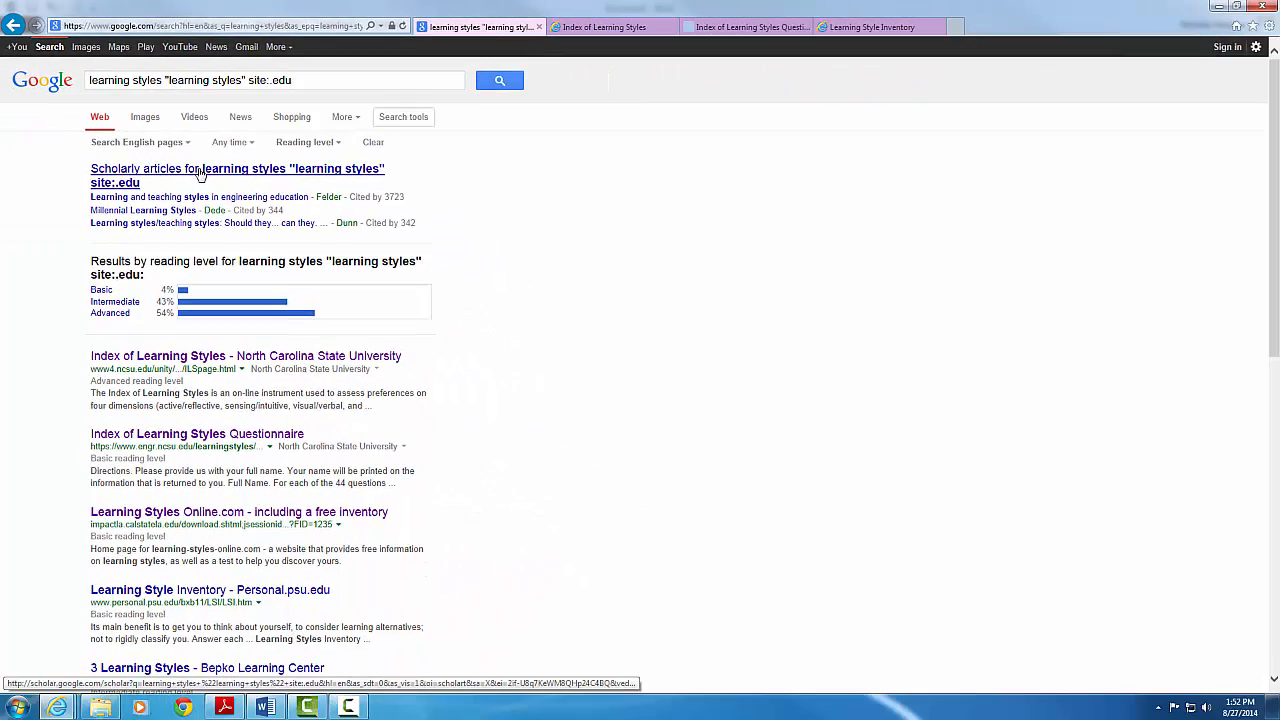
Open the academia.edu PDF of Felder and Silverman's 1988 paper from Google Scholar
left_click(200, 173)
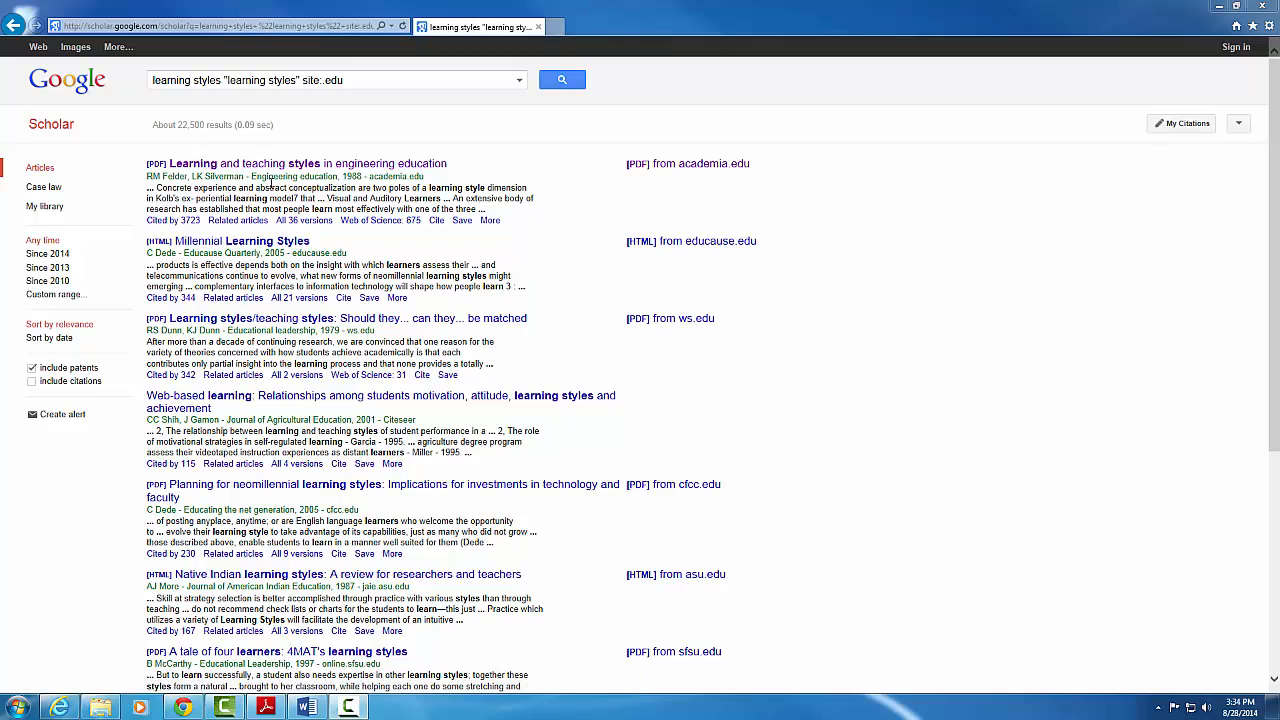
scroll(522, 509, "down", 5)
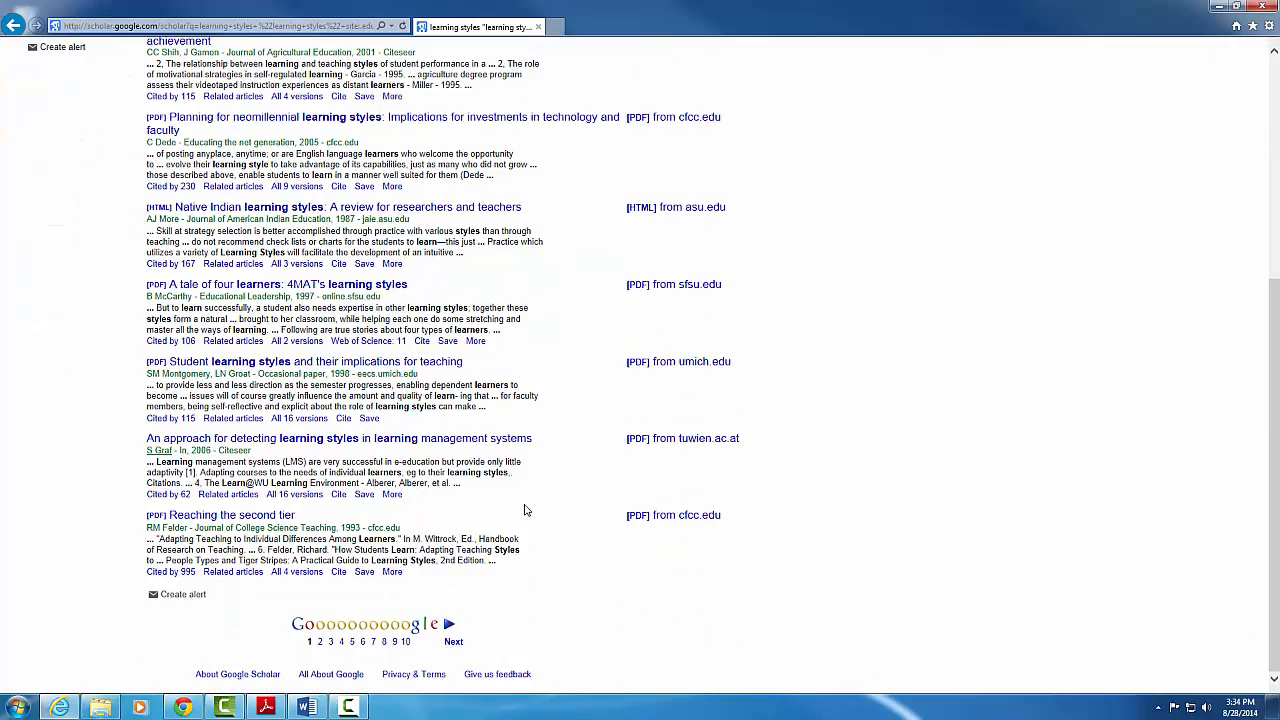
scroll(530, 511, "up", 5)
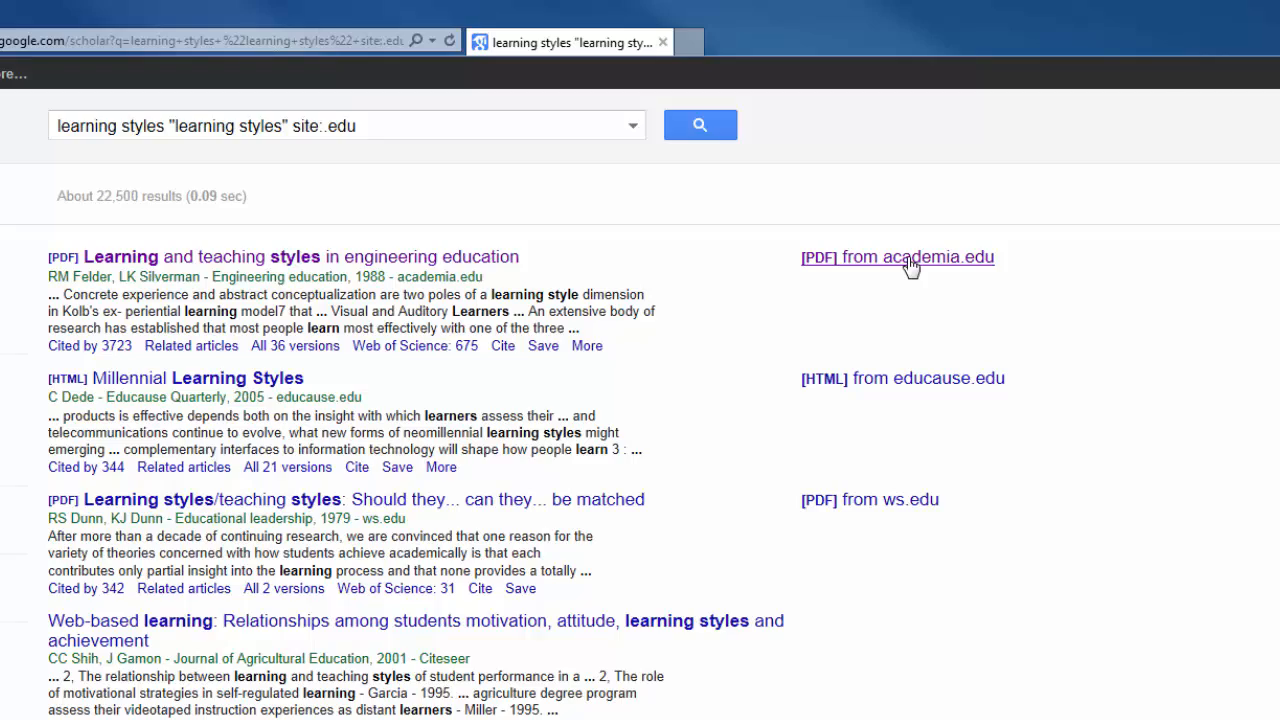
left_click(910, 262)
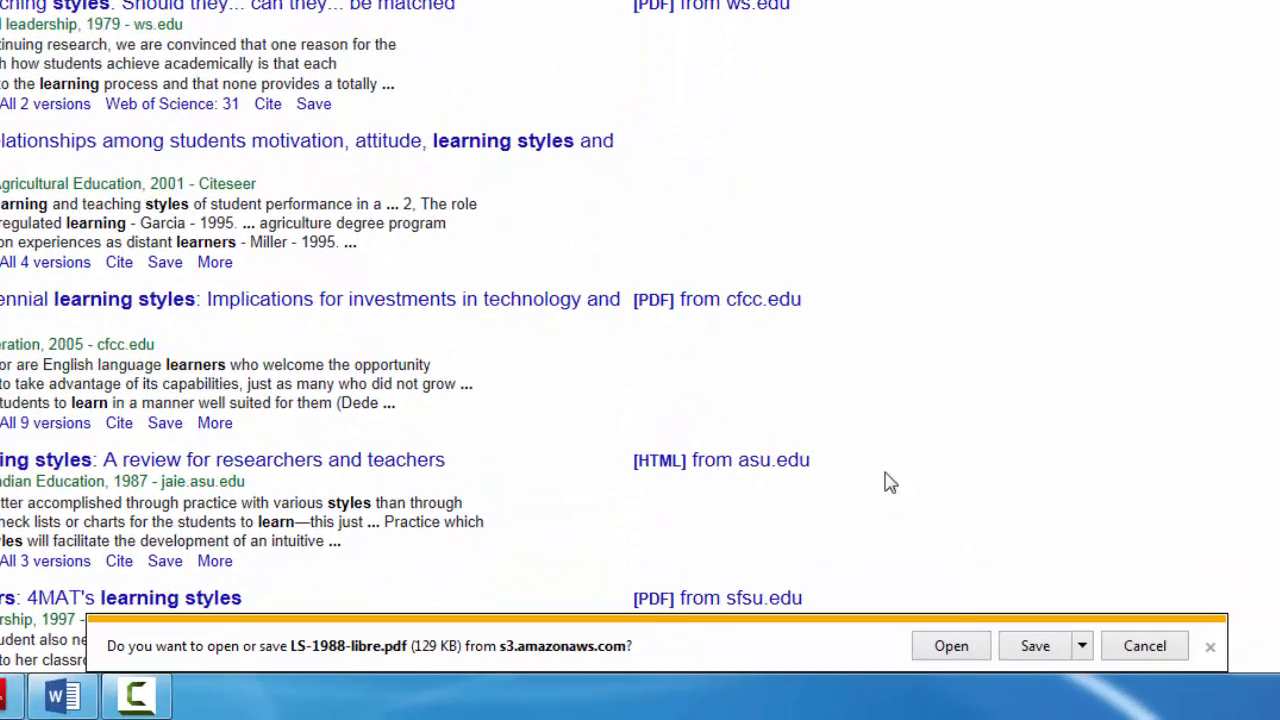
left_click(950, 646)
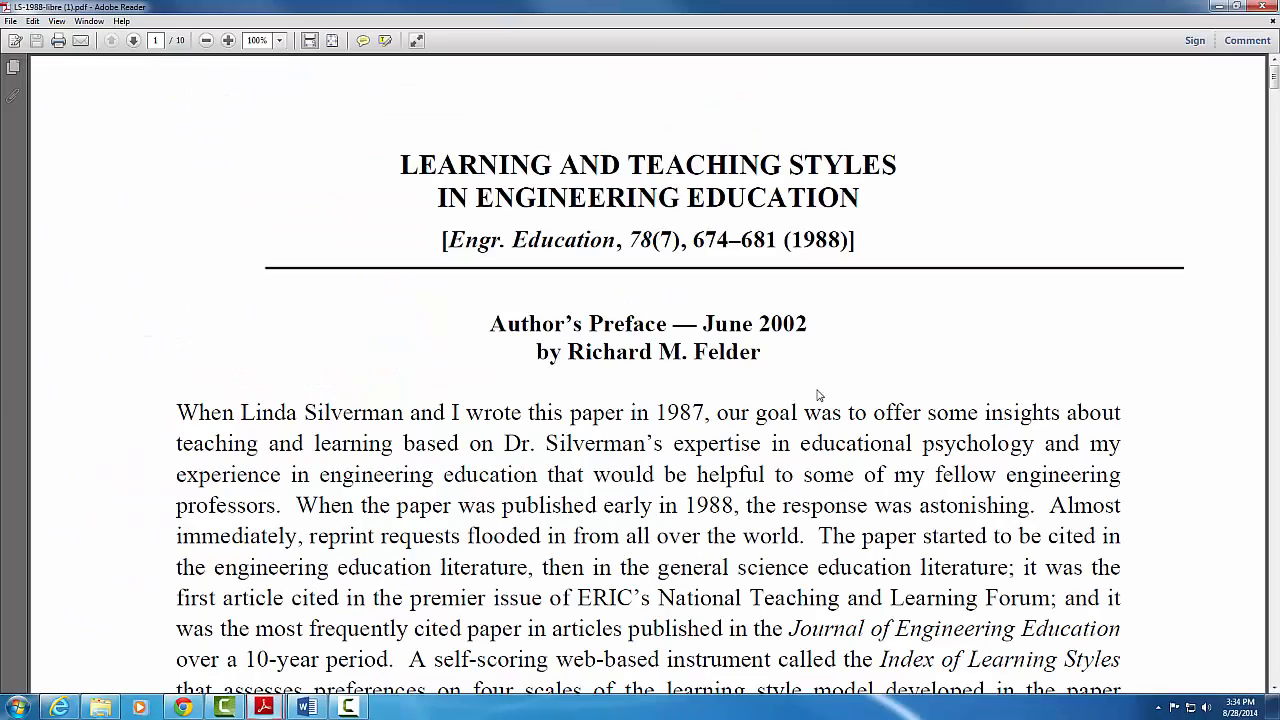
scroll(608, 386, "down", 15)
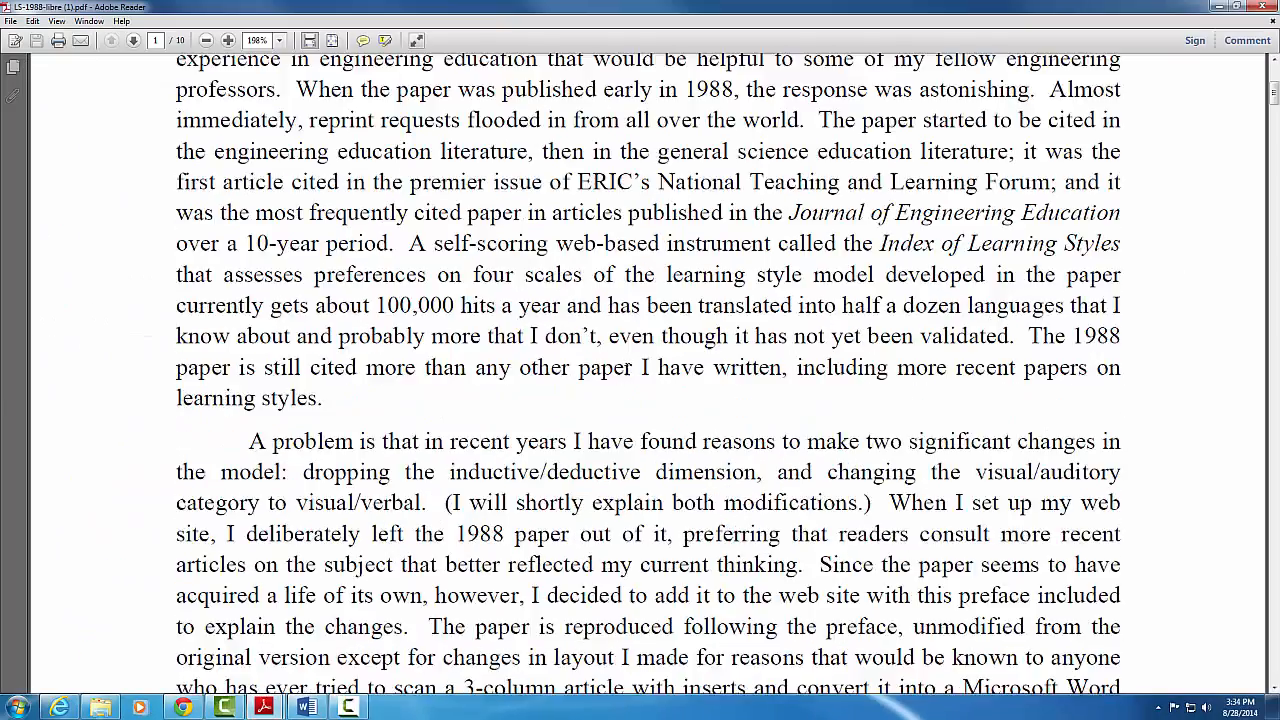
Copy the MLA citation for 'Learning and teaching styles in engineering education' and return to Word
left_click(1217, 7)
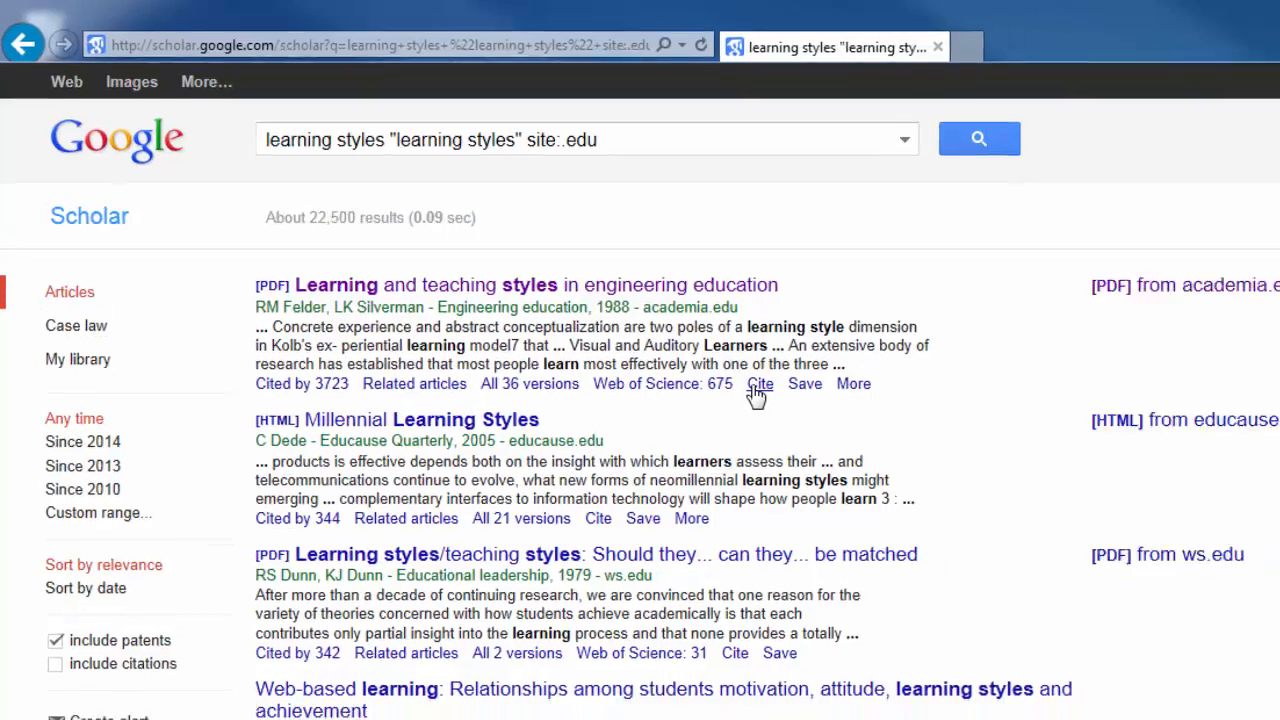
left_click(757, 394)
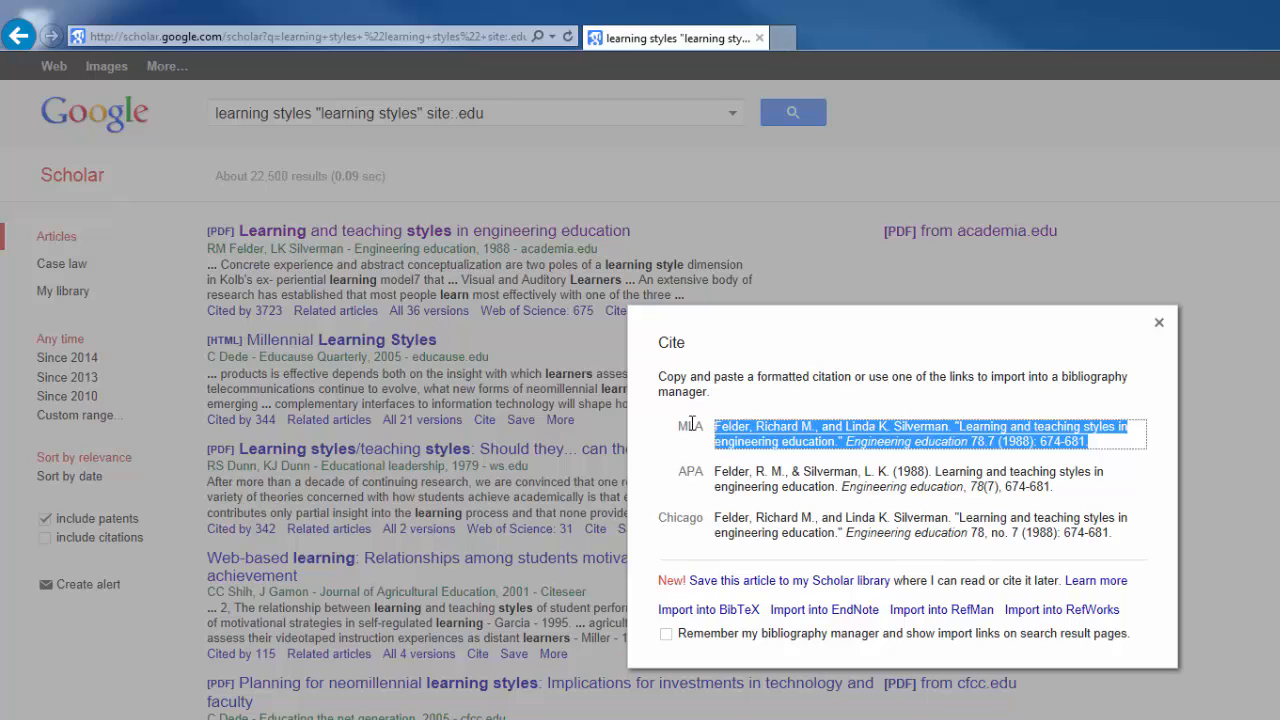
right_click(970, 443)
left_click(915, 467)
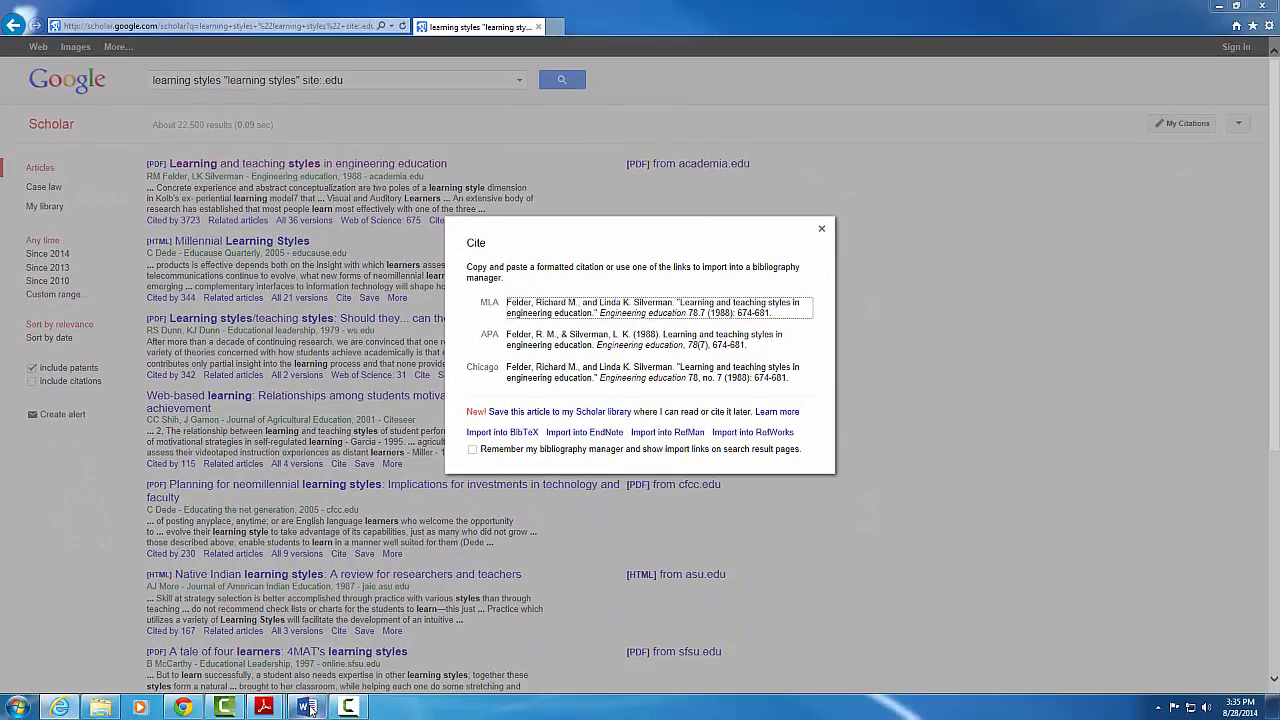
left_click(306, 707)
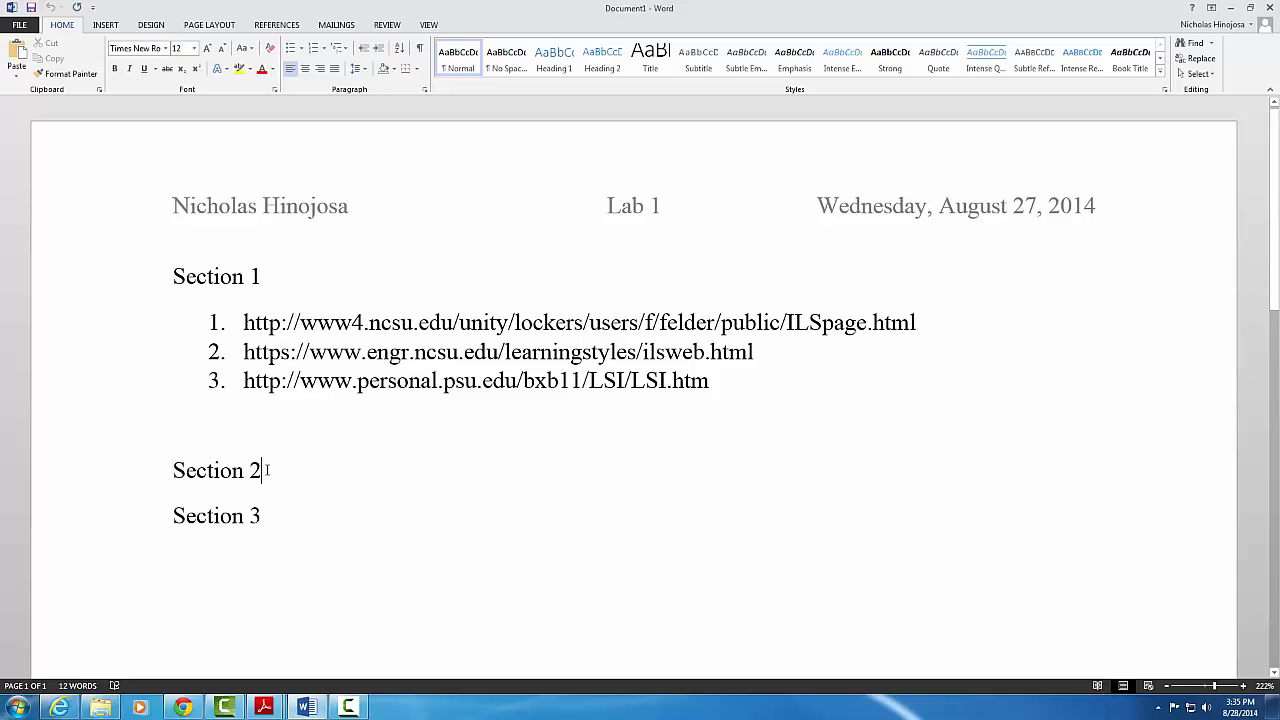
Paste Felder and Silverman's 1988 MLA citation as plain text on a new line under Section 2
key("Return")
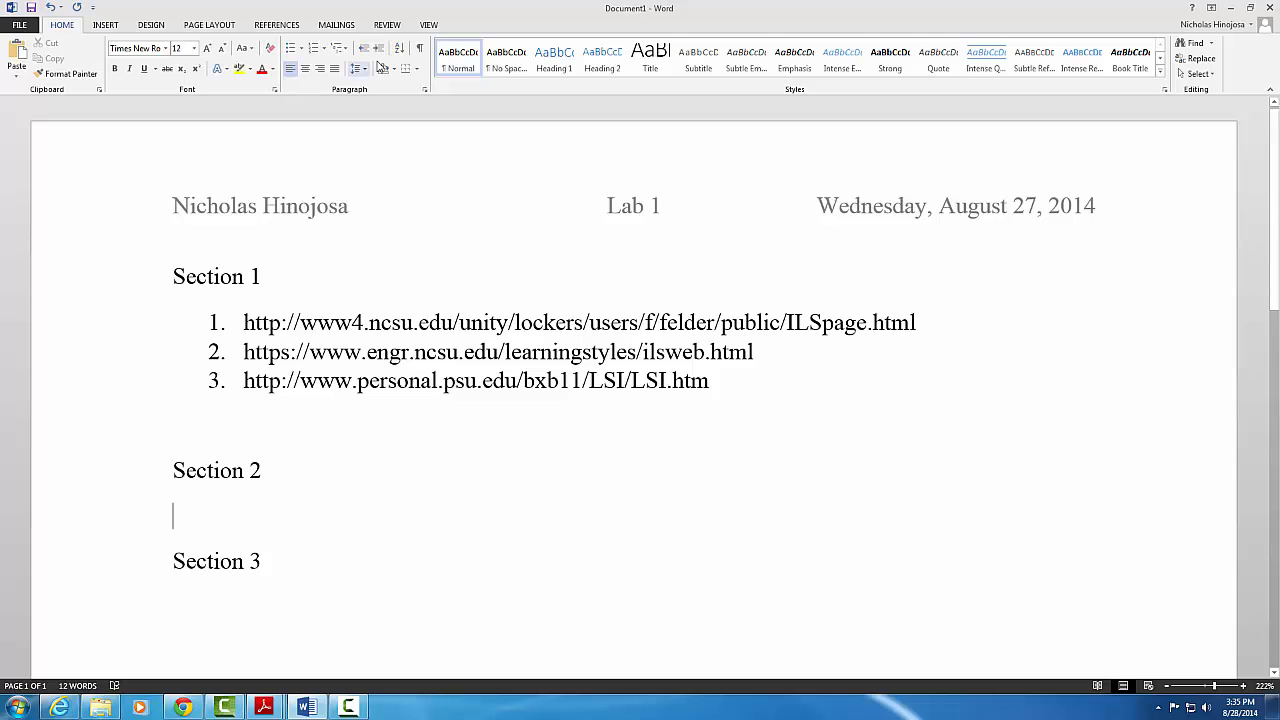
right_click(206, 524)
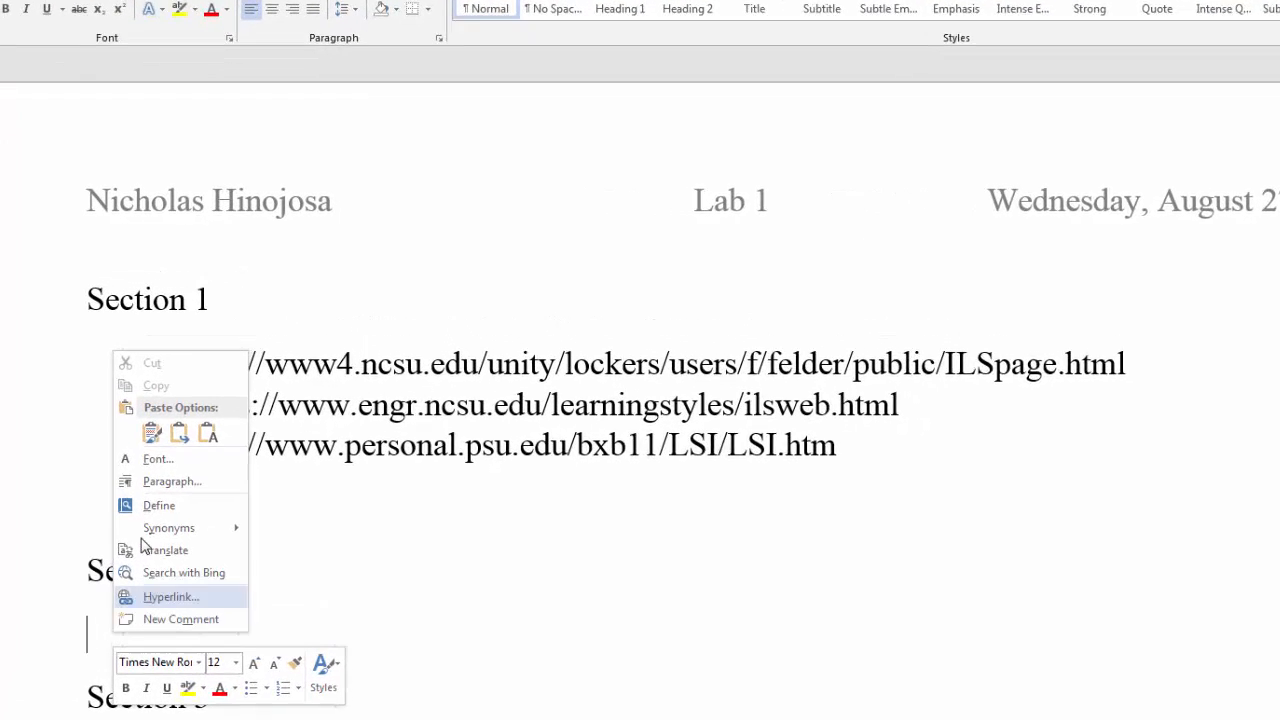
left_click(139, 450)
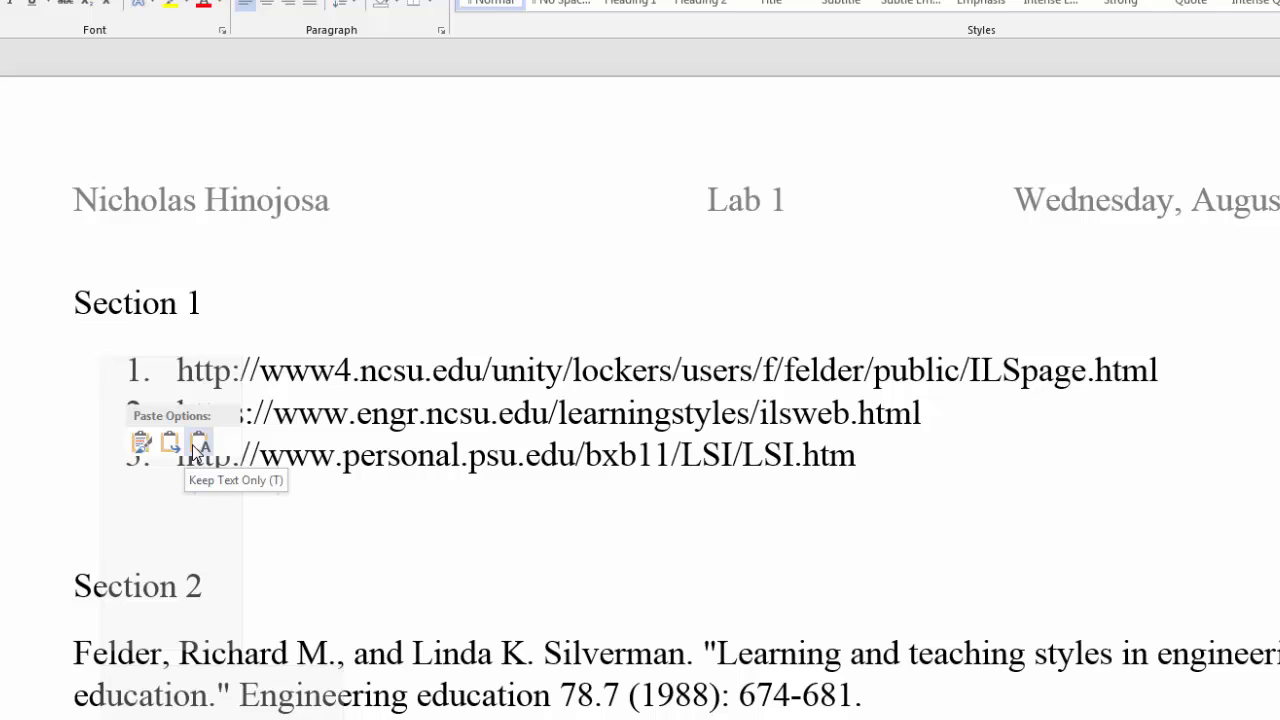
left_click(197, 447)
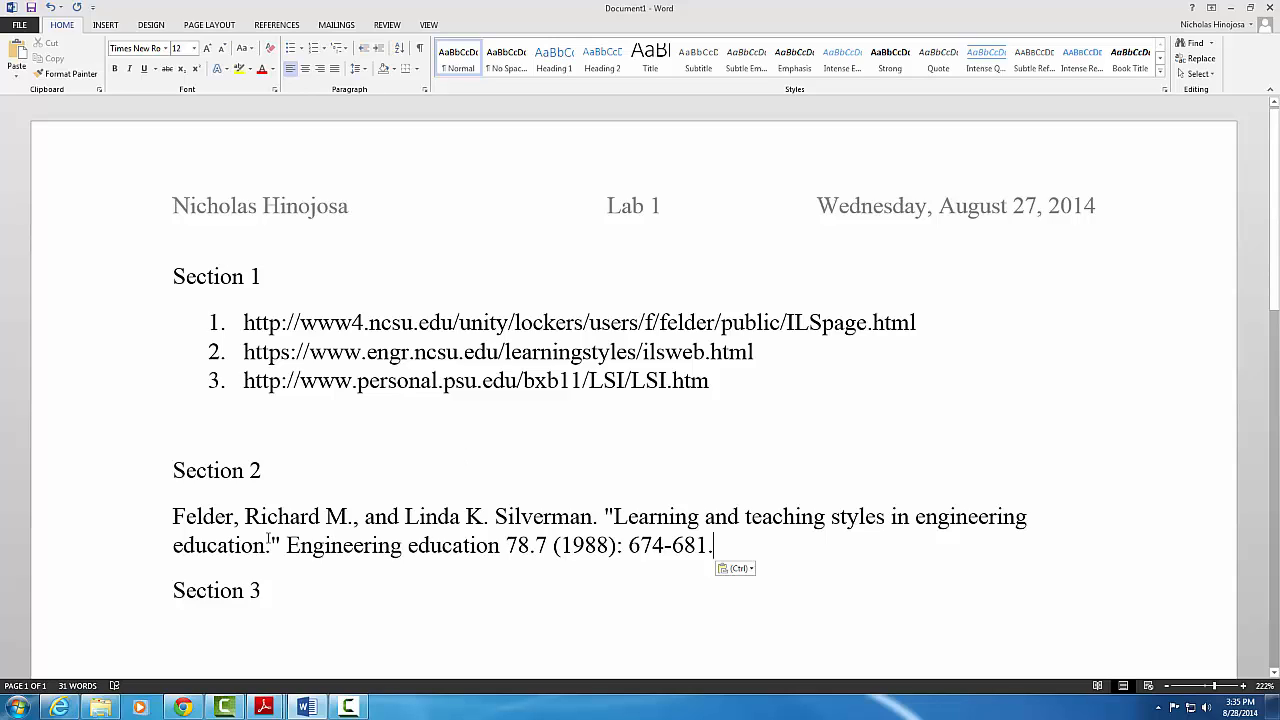
double_click(237, 517)
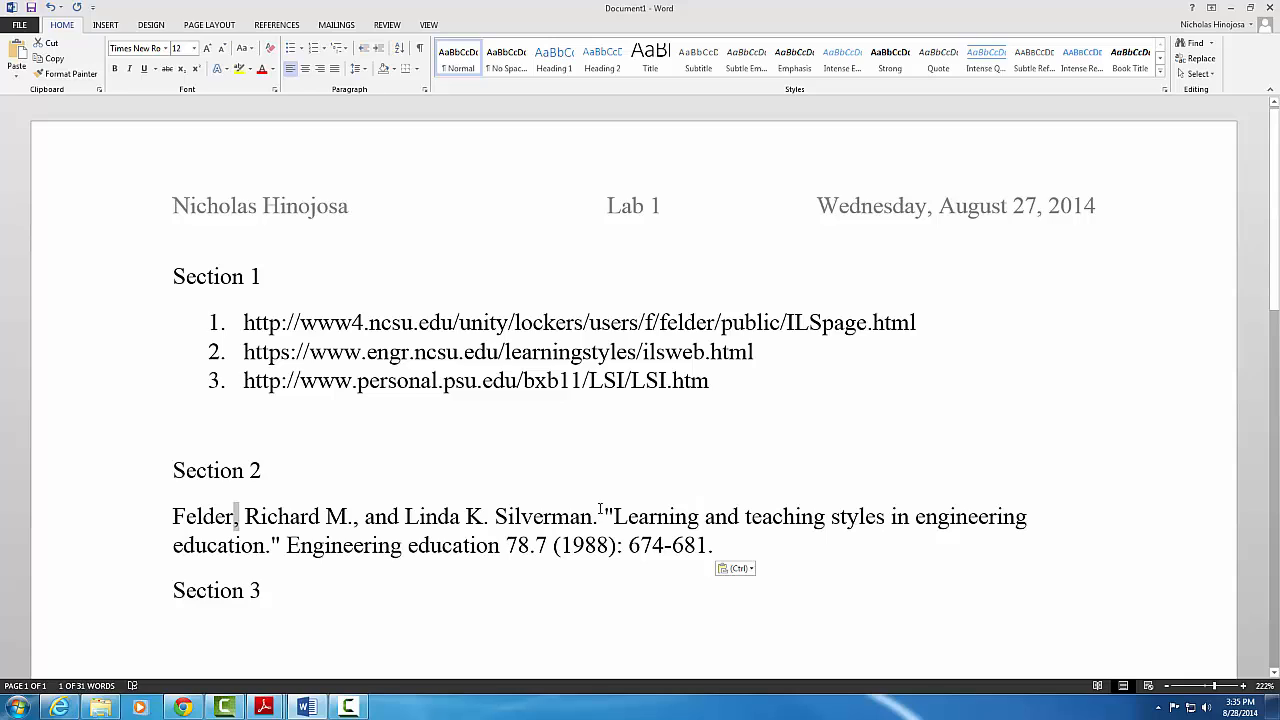
double_click(606, 515)
left_click(716, 545)
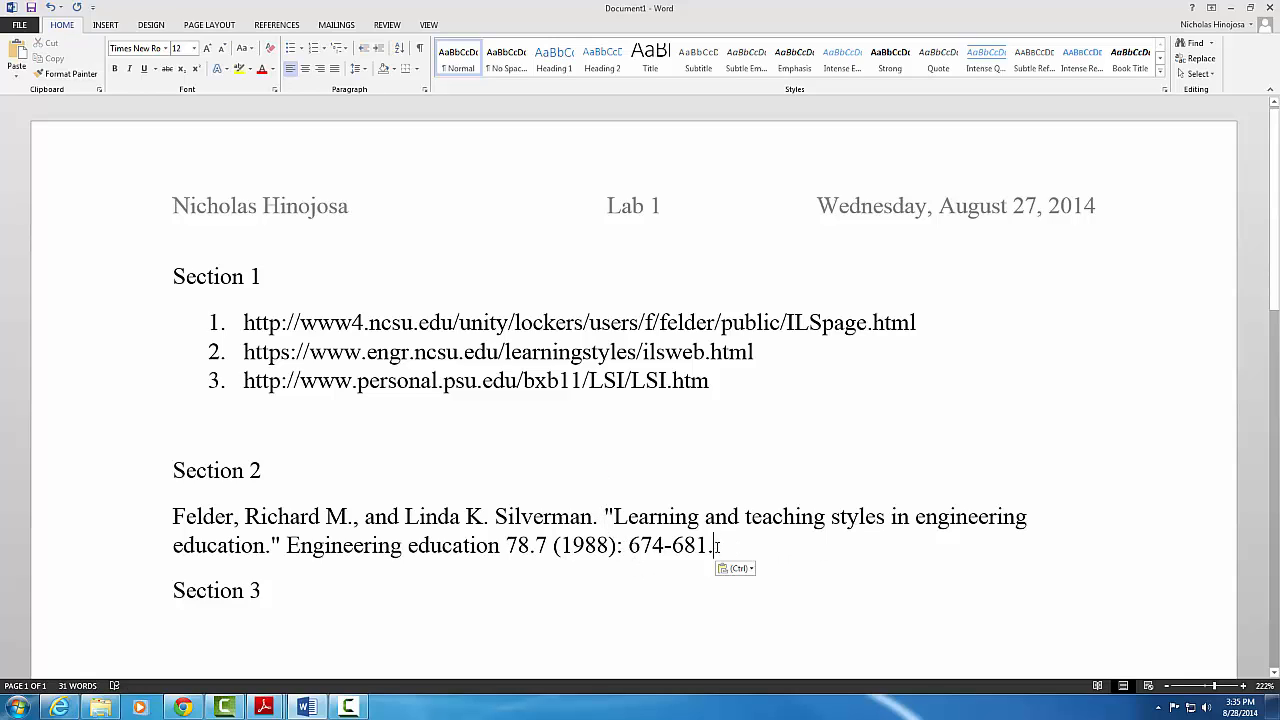
left_click(183, 707)
left_click(183, 707)
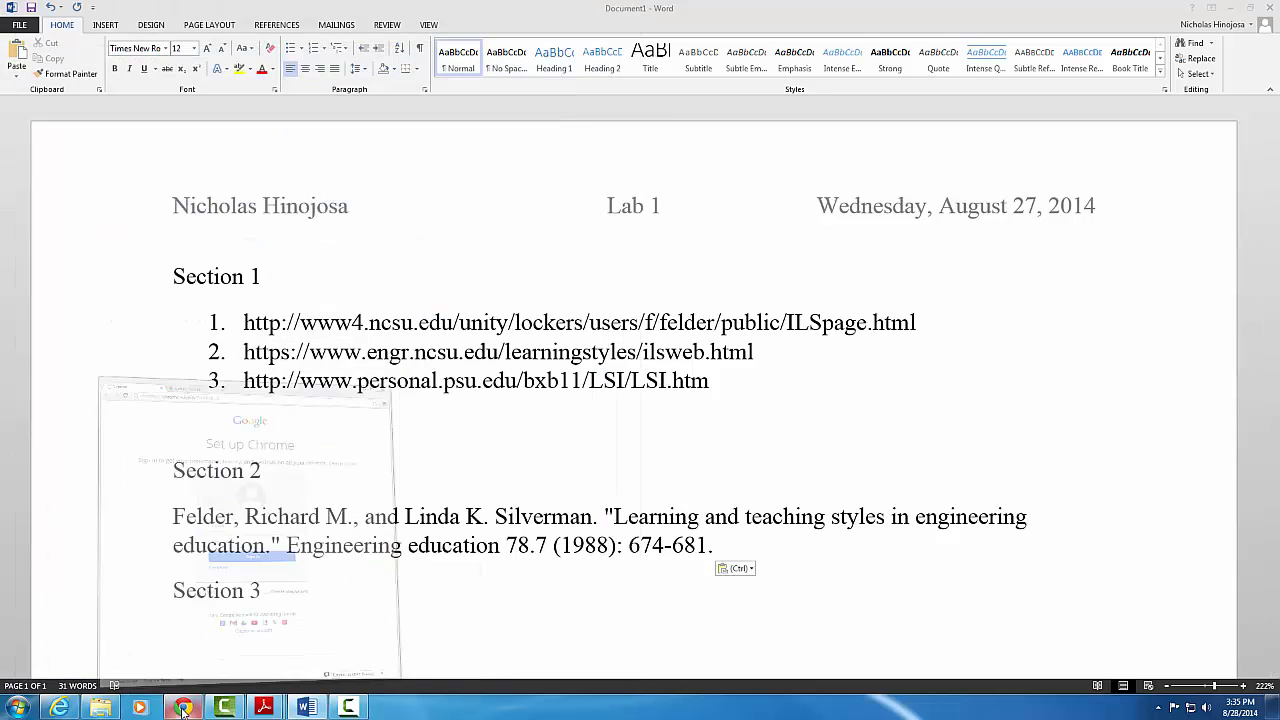
Copy the MLA citation for Dede's 'Millennial Learning Styles' from Google Scholar
left_click(60, 707)
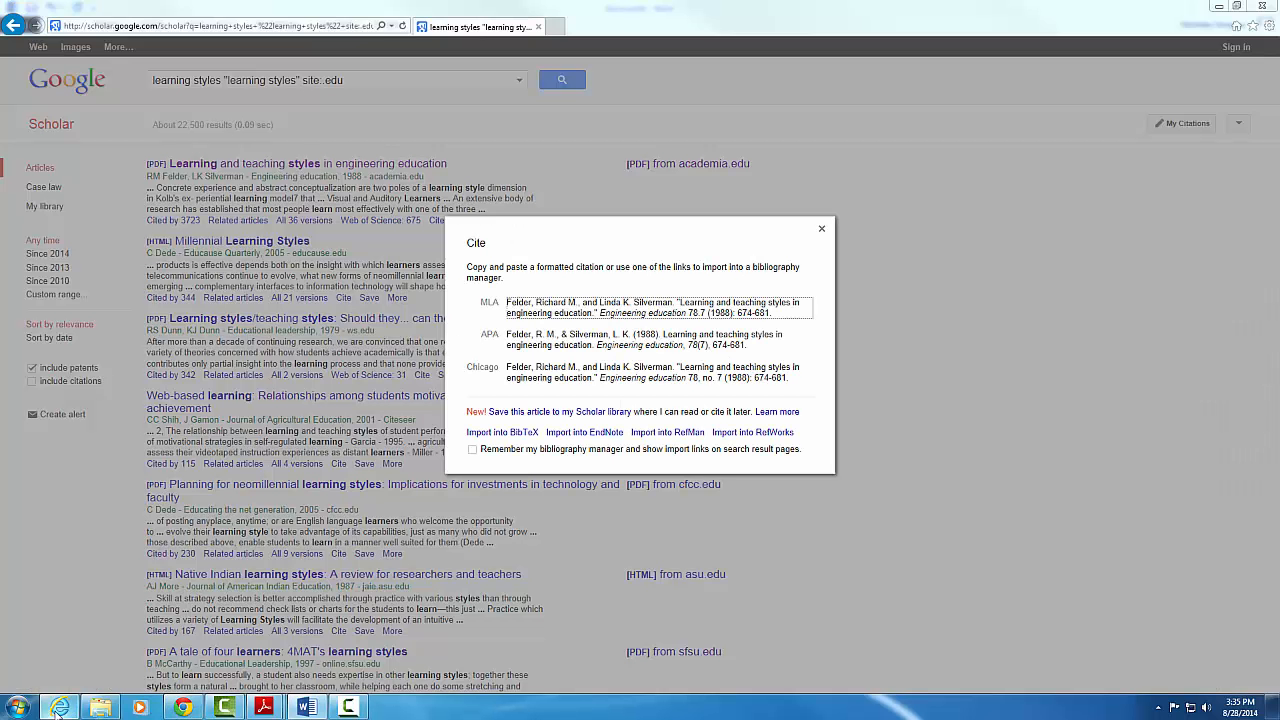
left_click(822, 229)
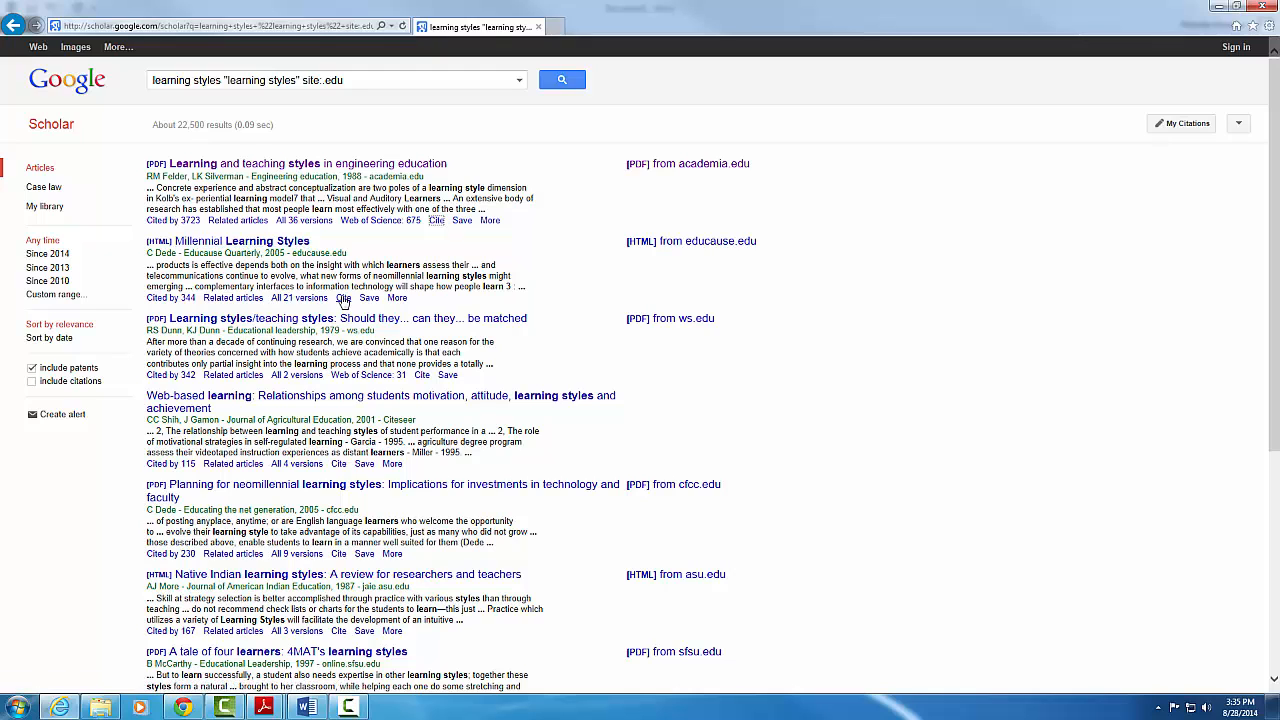
left_click(343, 298)
right_click(550, 303)
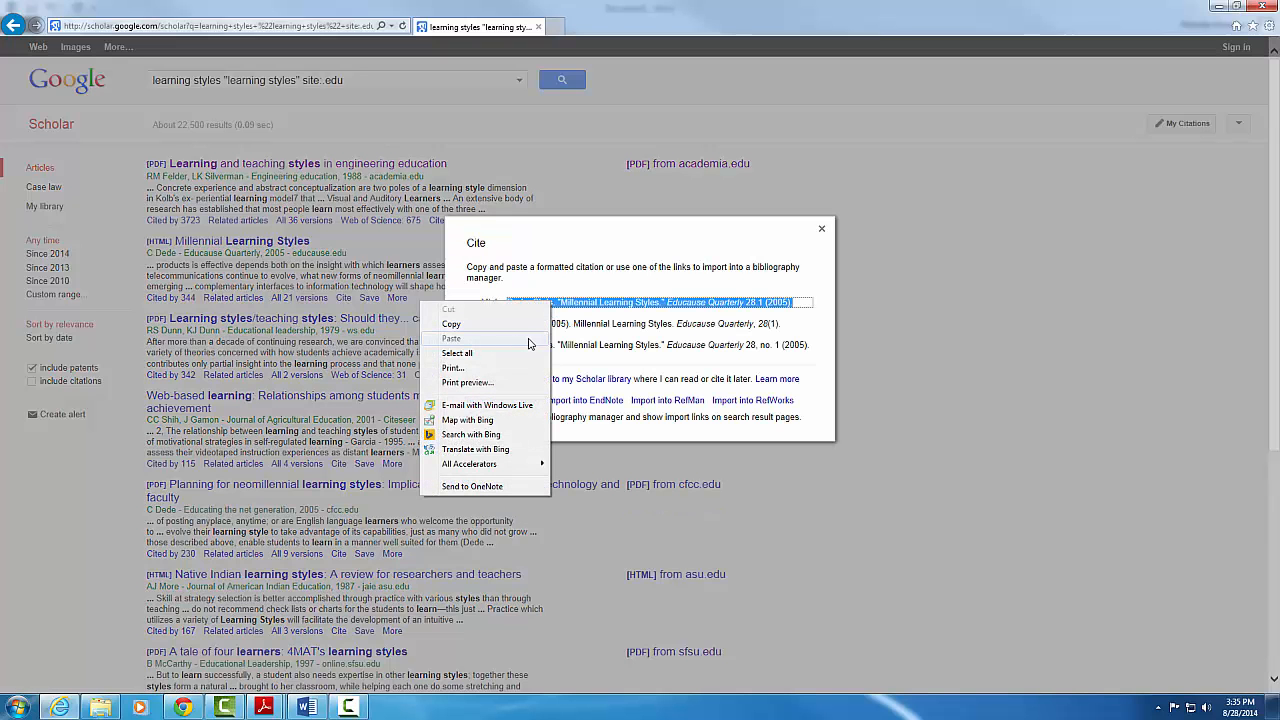
left_click(440, 320)
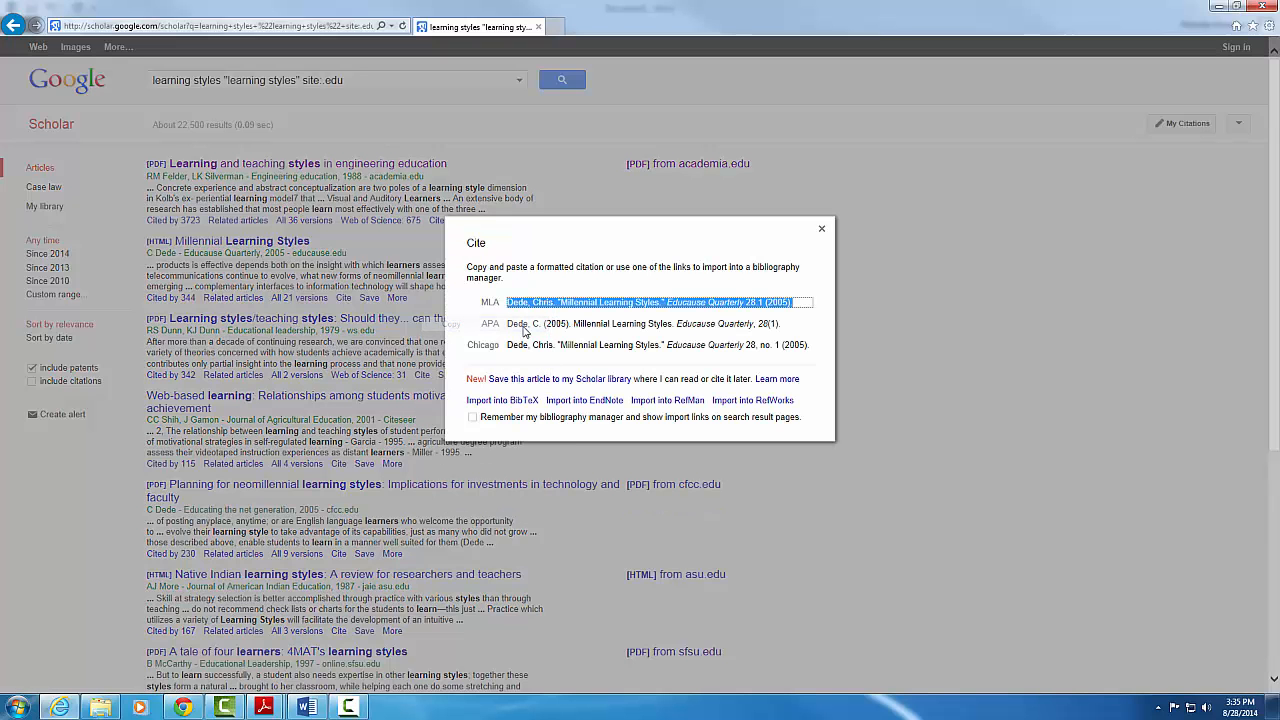
left_click(307, 708)
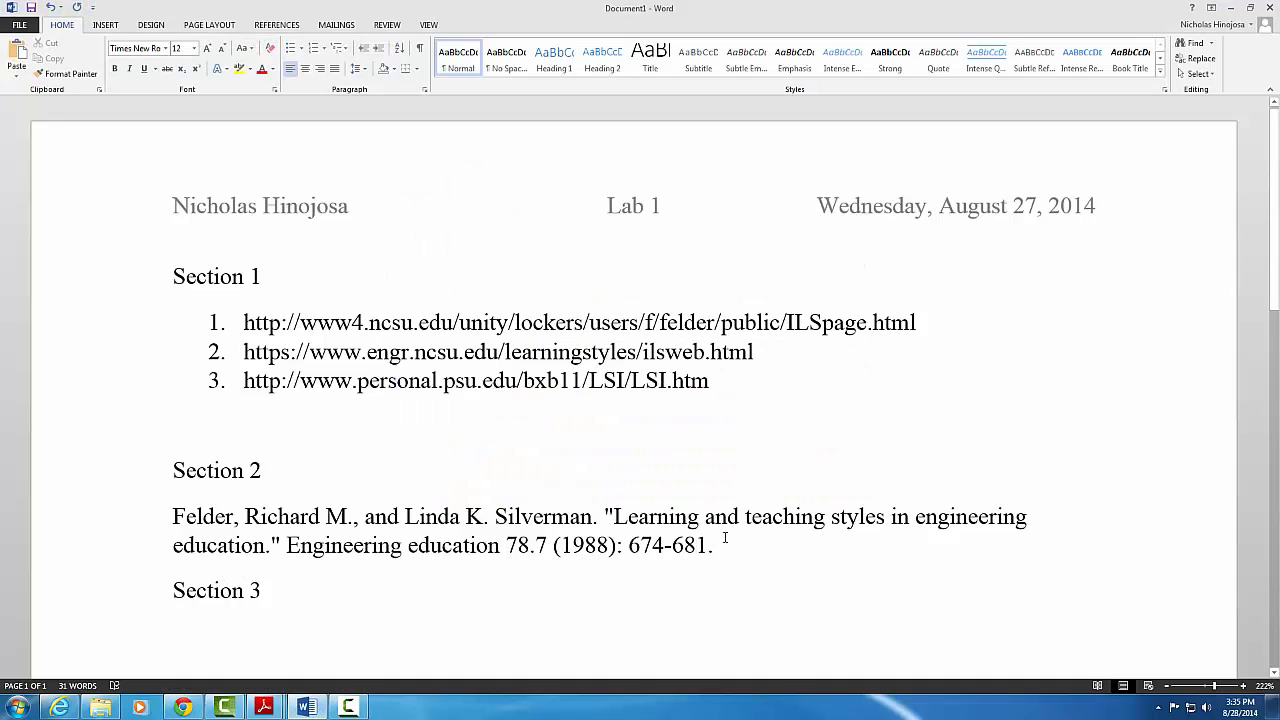
Paste the Millennial Learning Styles citation as plain text below Felder's citation
key("Return")
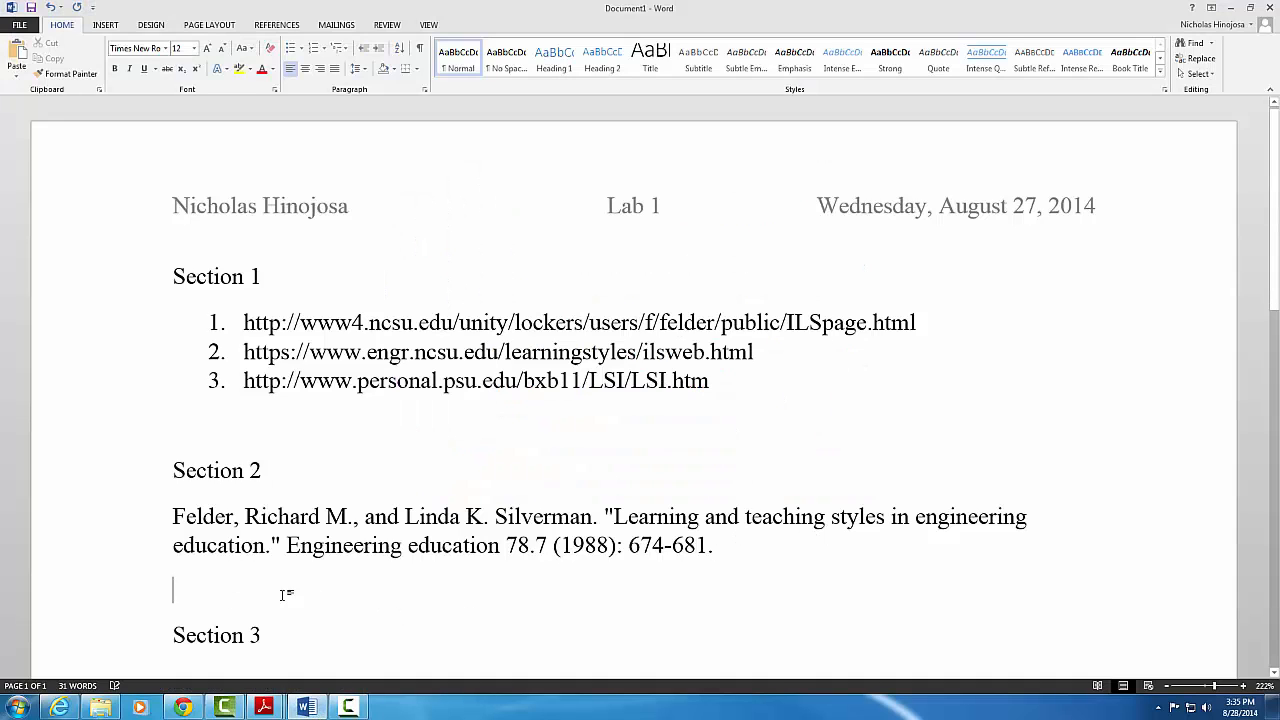
right_click(244, 593)
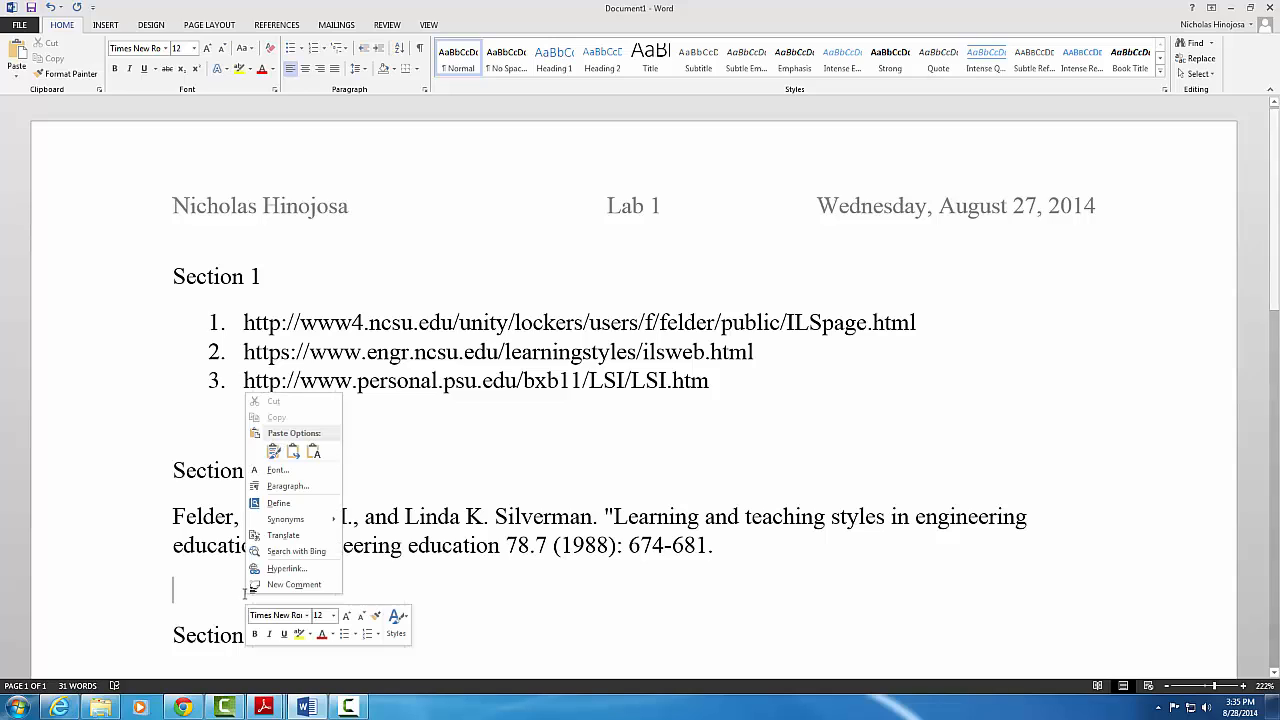
left_click(313, 453)
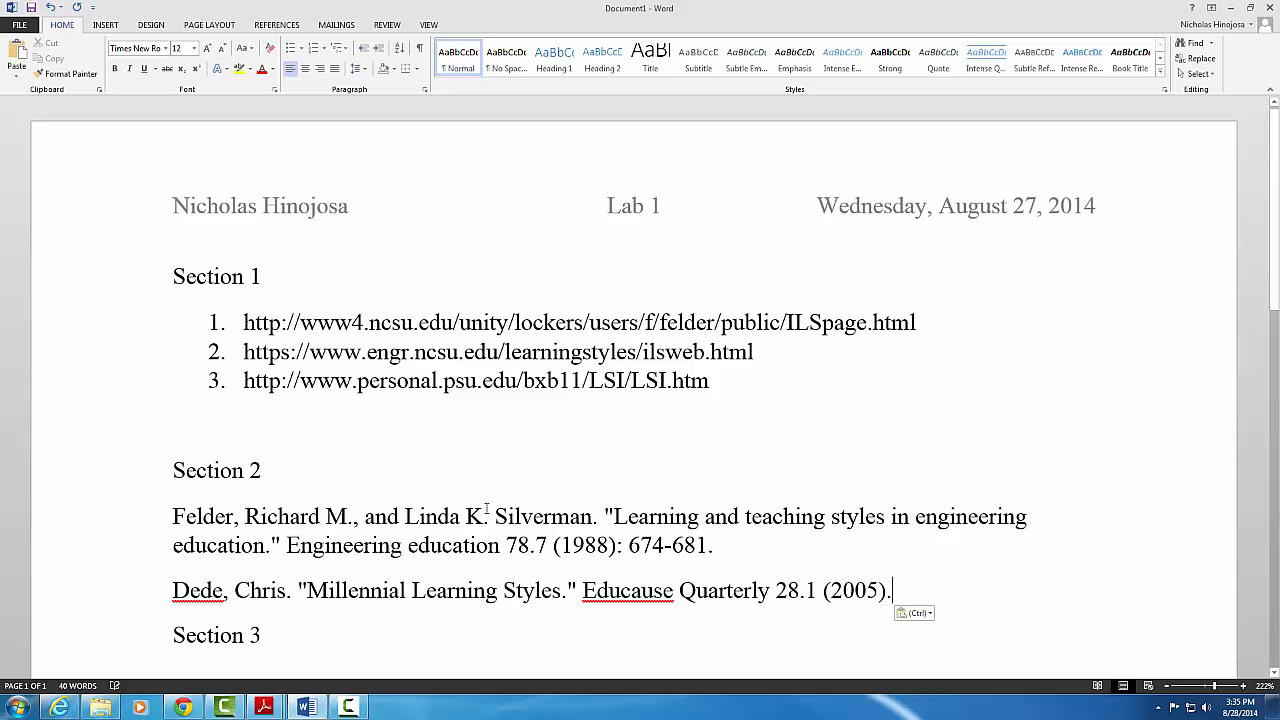
key("Return")
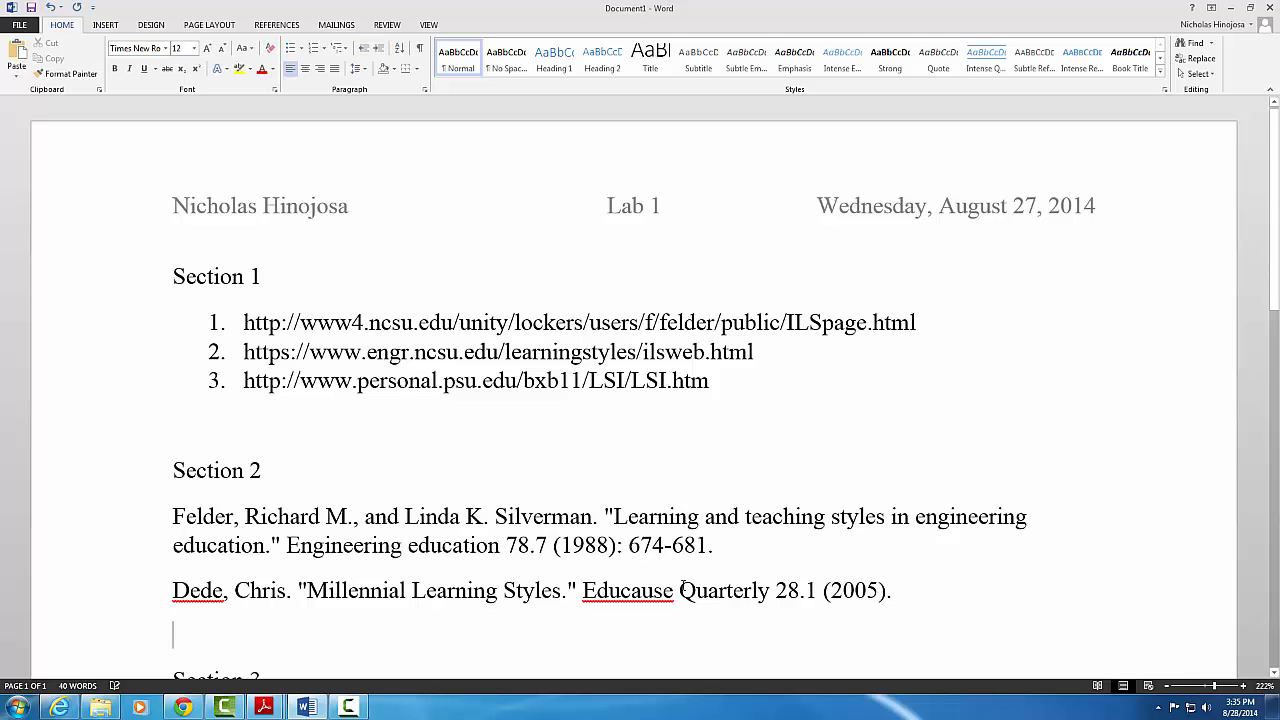
Copy the third Google Scholar result's MLA citation
left_click(59, 707)
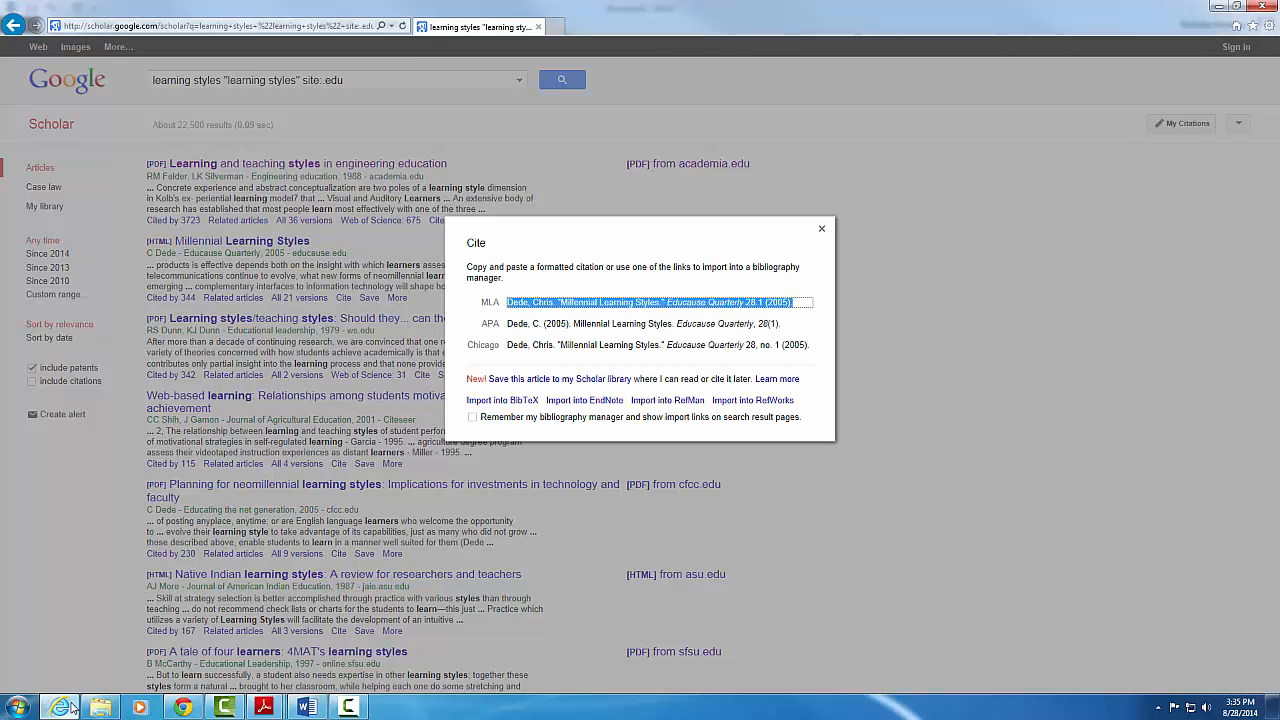
left_click(821, 228)
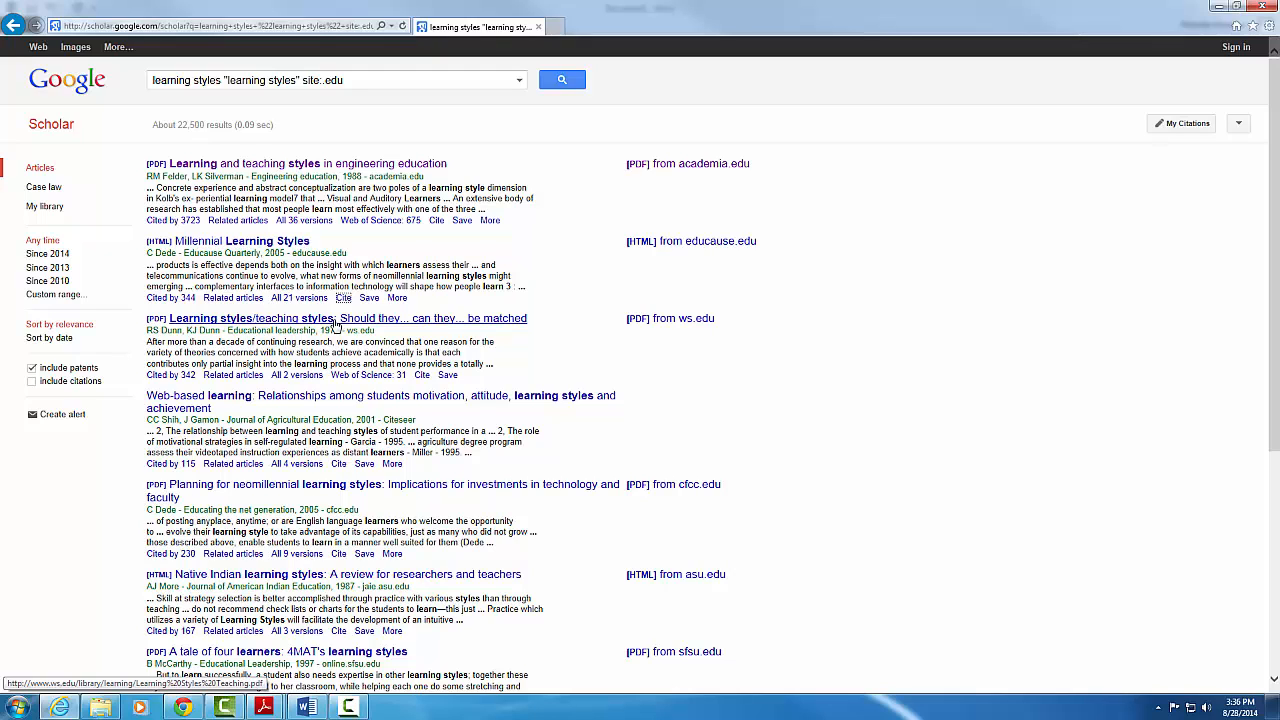
left_click(421, 375)
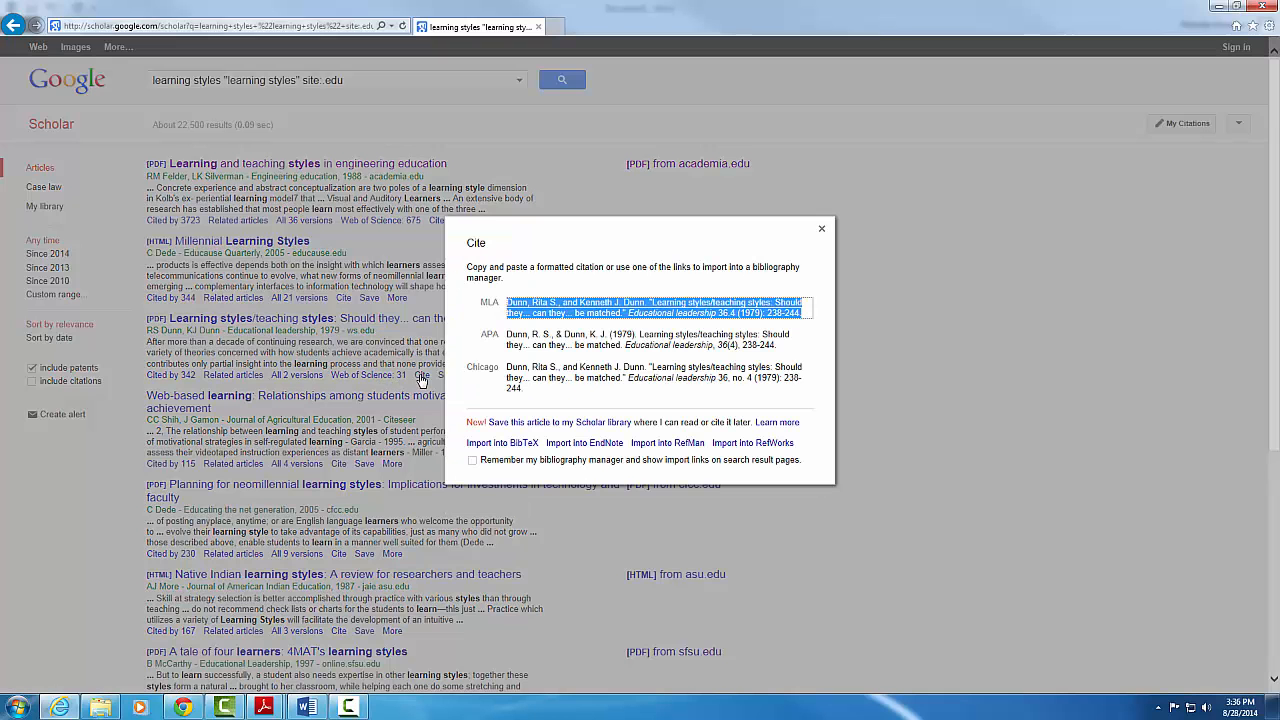
right_click(570, 318)
left_click(538, 338)
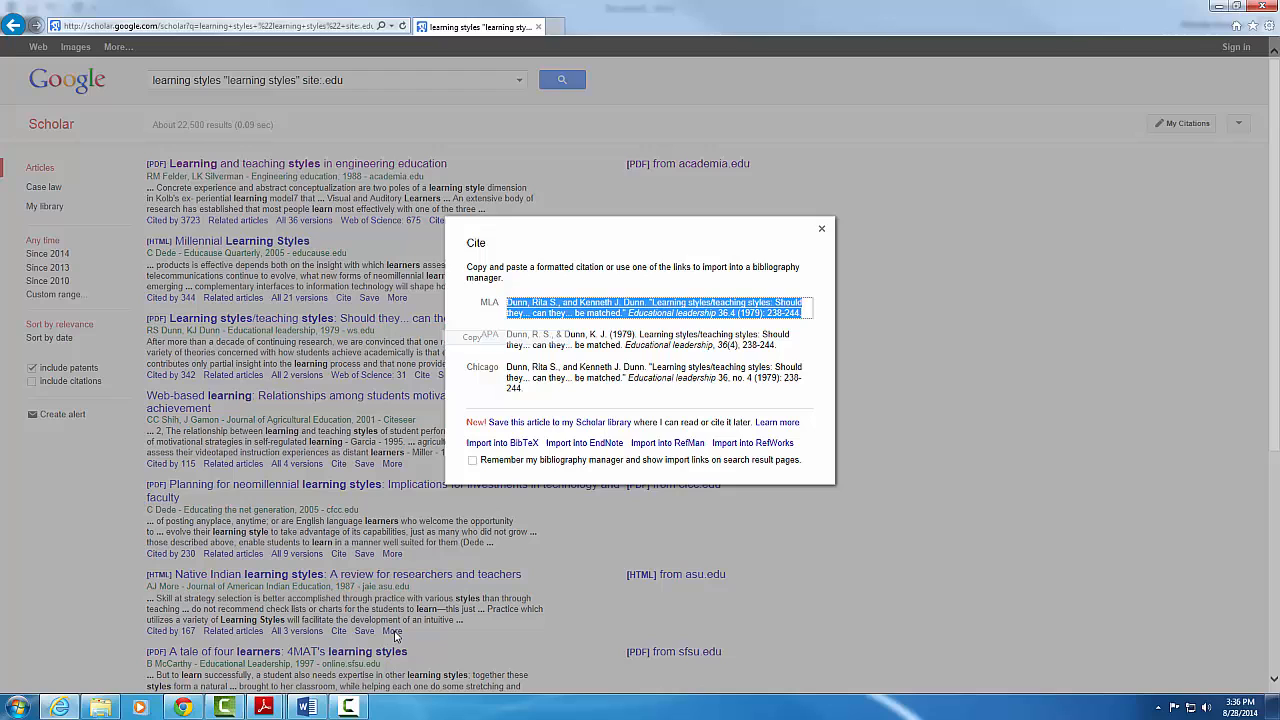
left_click(307, 707)
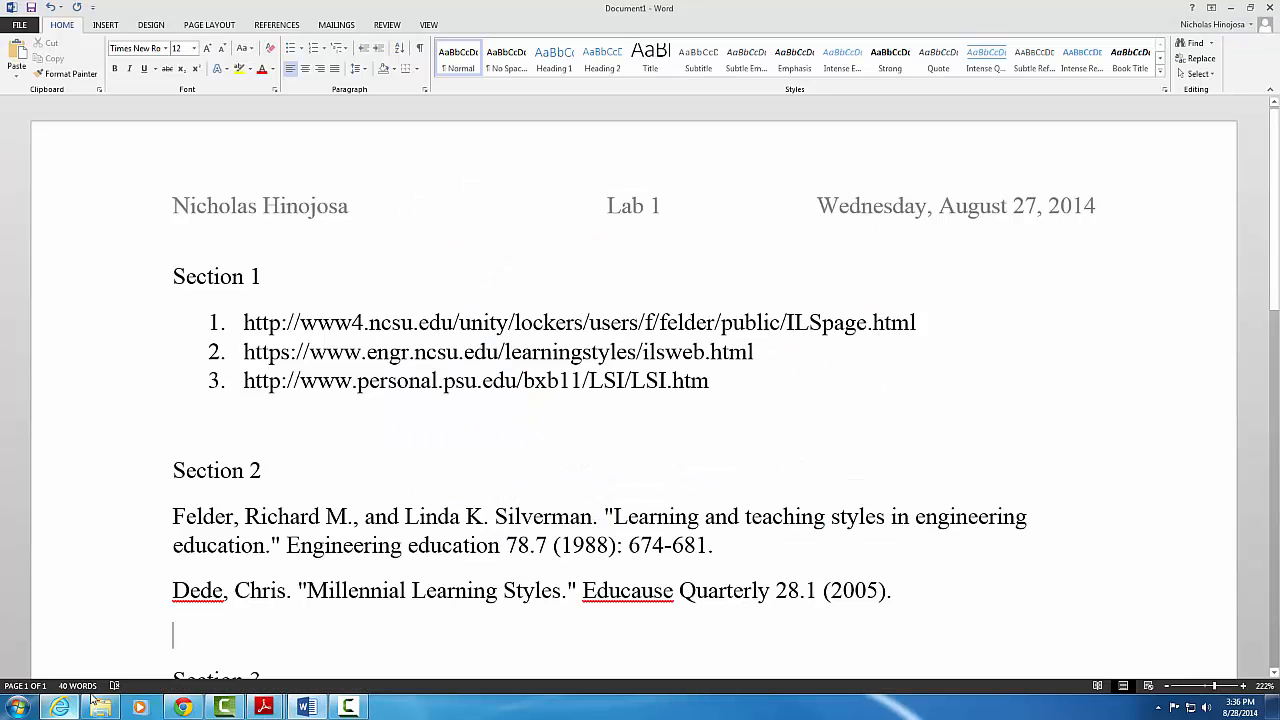
Paste the third citation as plain text under Section 2, followed by an empty line
right_click(195, 635)
left_click(262, 493)
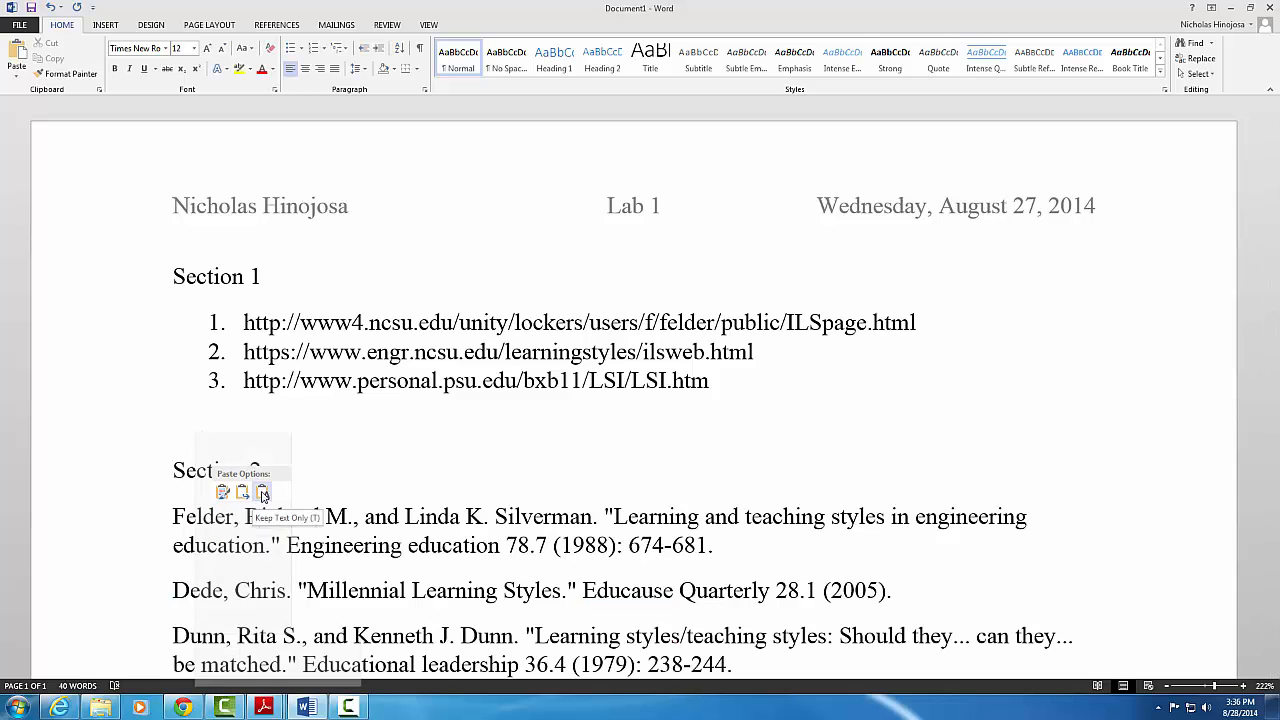
scroll(744, 630, "down", 3)
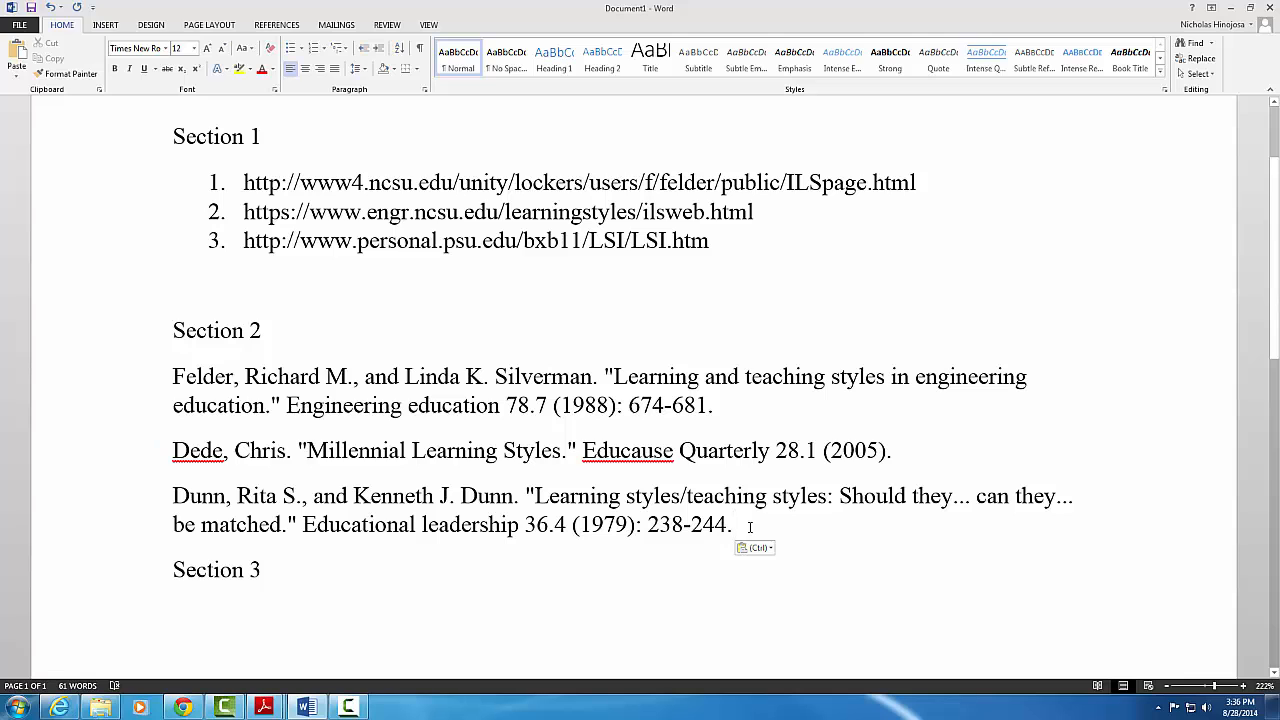
key("Return")
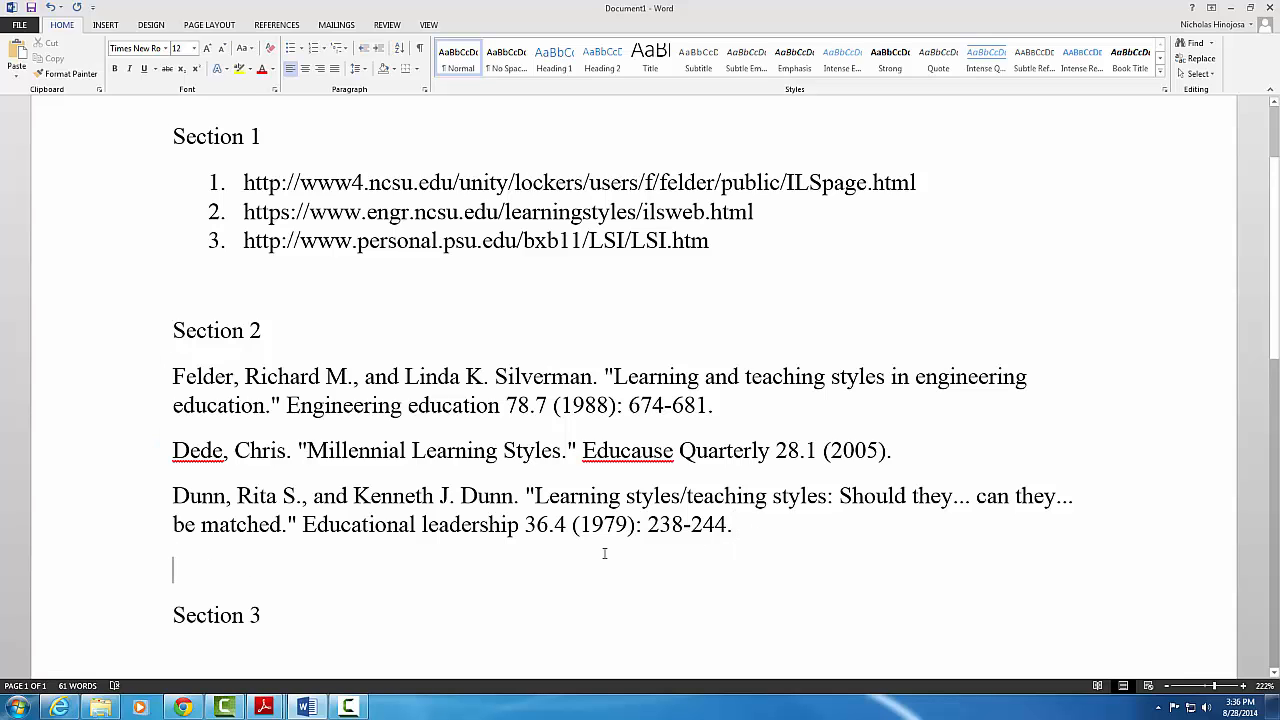
scroll(604, 553, "down", 3)
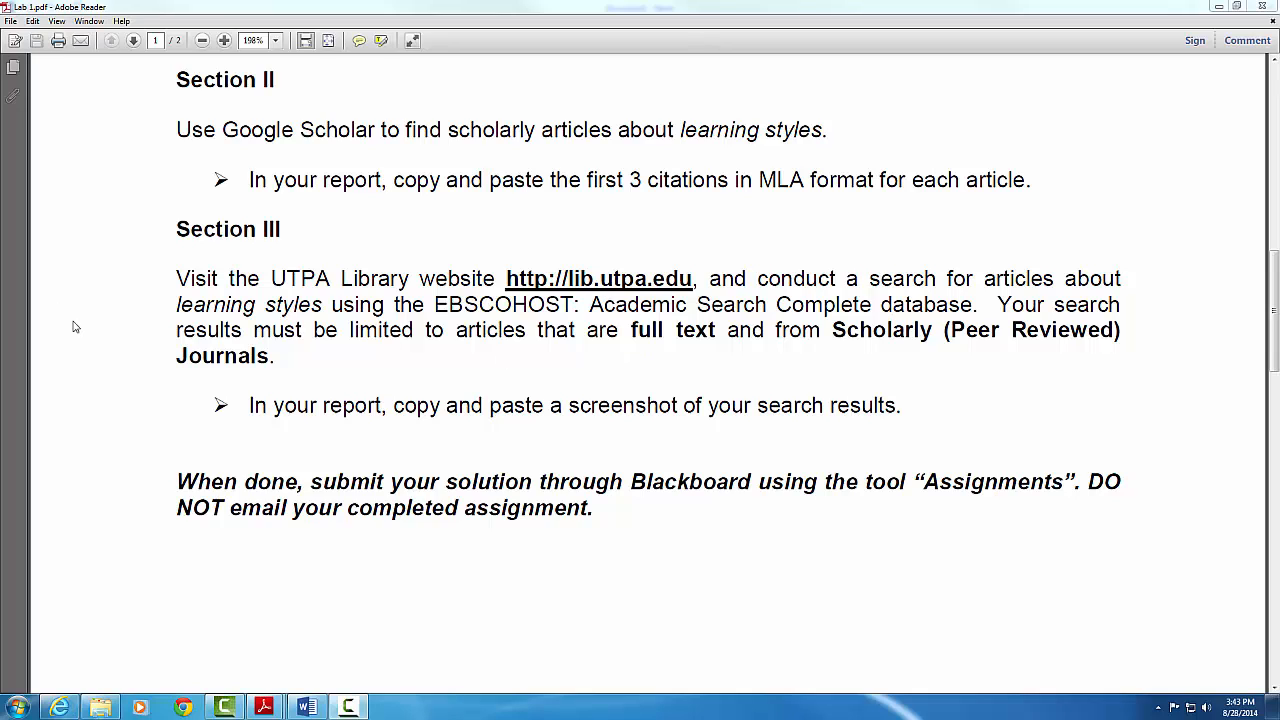
Highlight the Section III requirements (learning styles, full text, peer-reviewed journals), then close Scholar's Cite box
left_click_drag(177, 305, 325, 309)
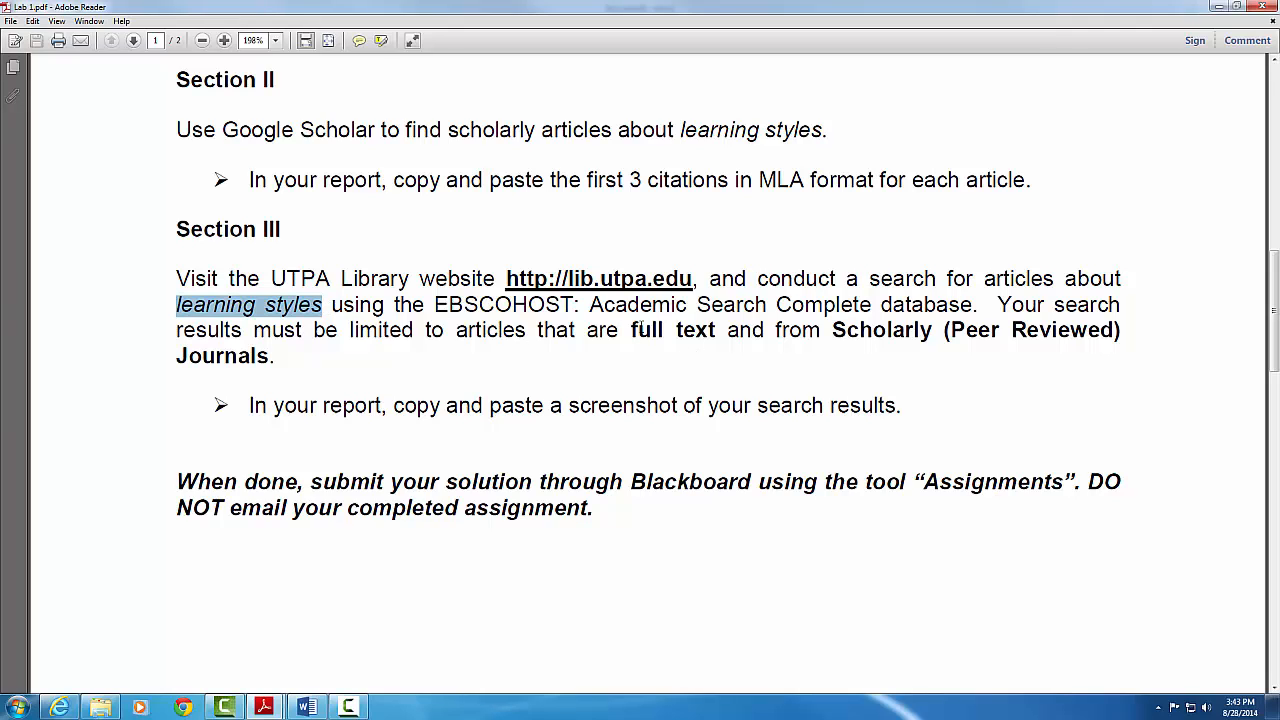
left_click_drag(631, 330, 716, 331)
left_click_drag(877, 331, 968, 331)
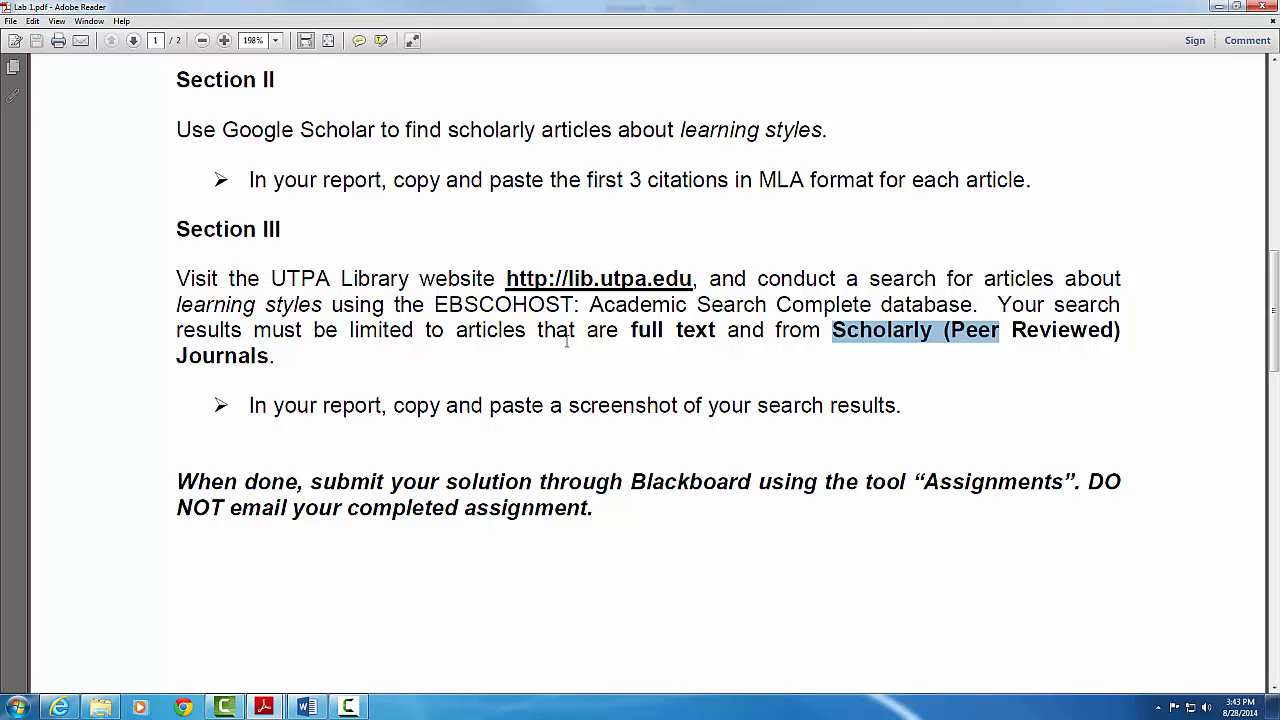
left_click(60, 707)
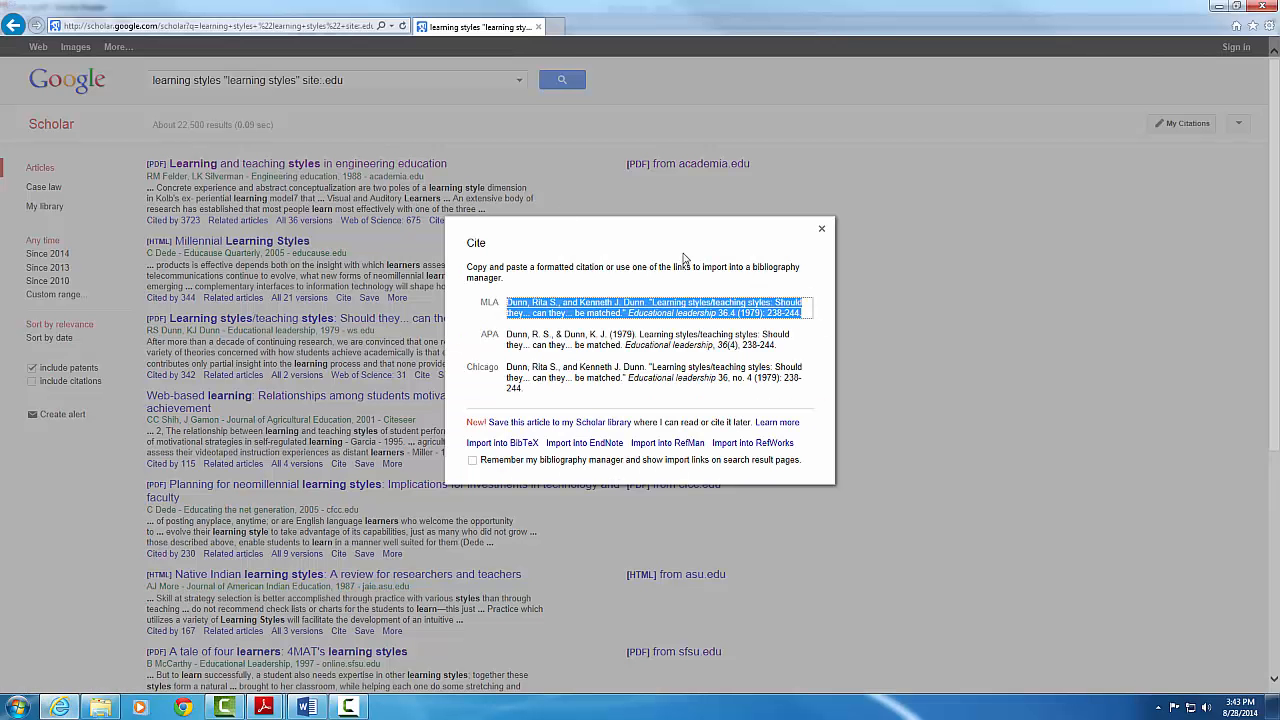
left_click(821, 232)
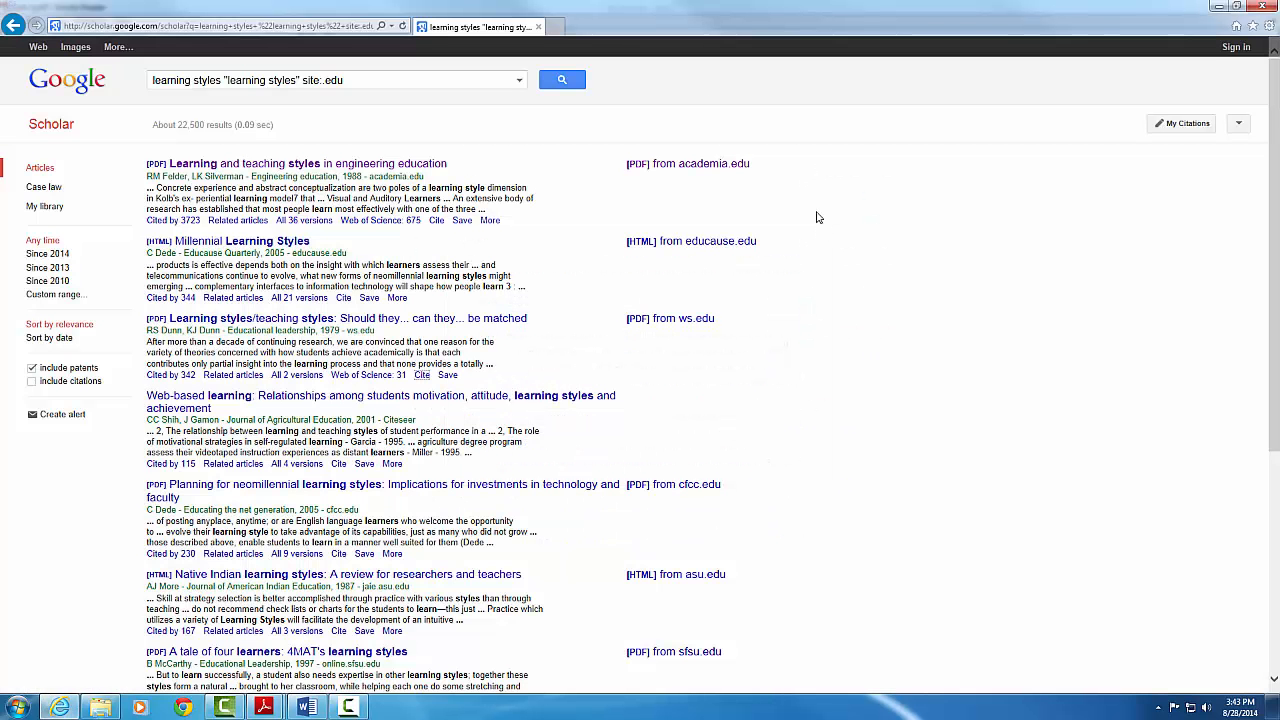
Go to lib.utpa.edu in a new Internet Explorer tab
left_click(553, 27)
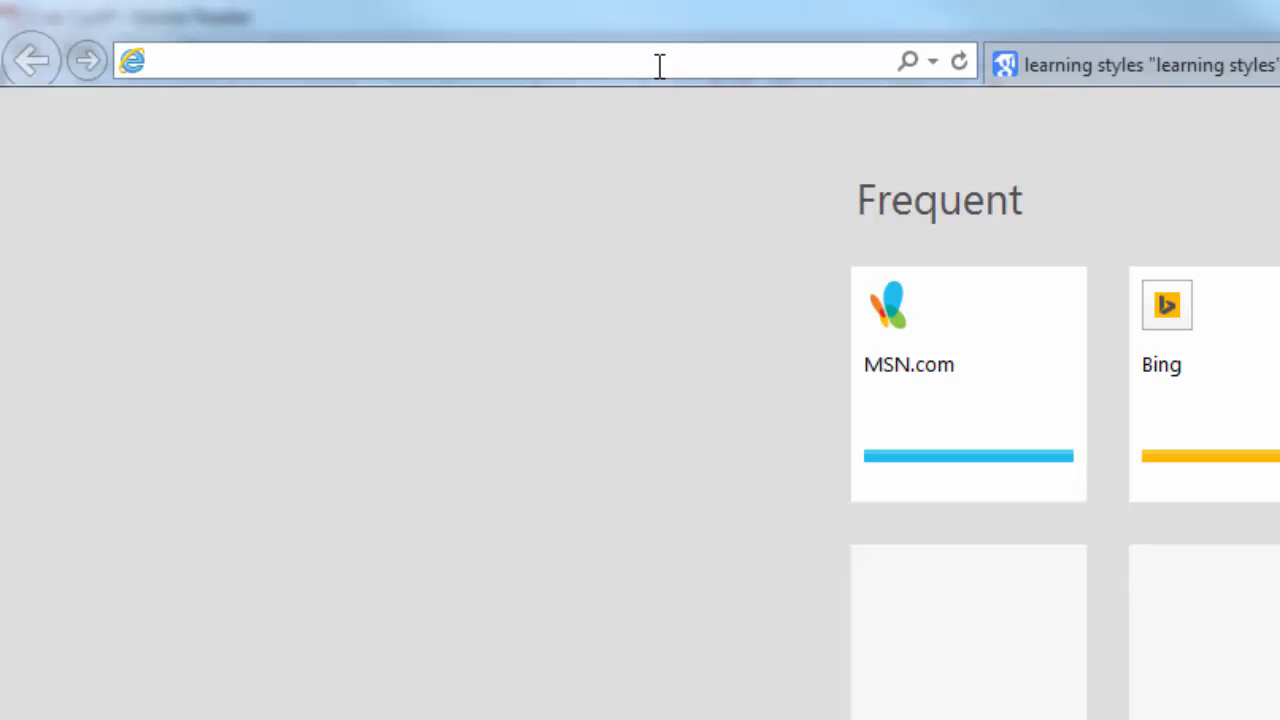
type("l")
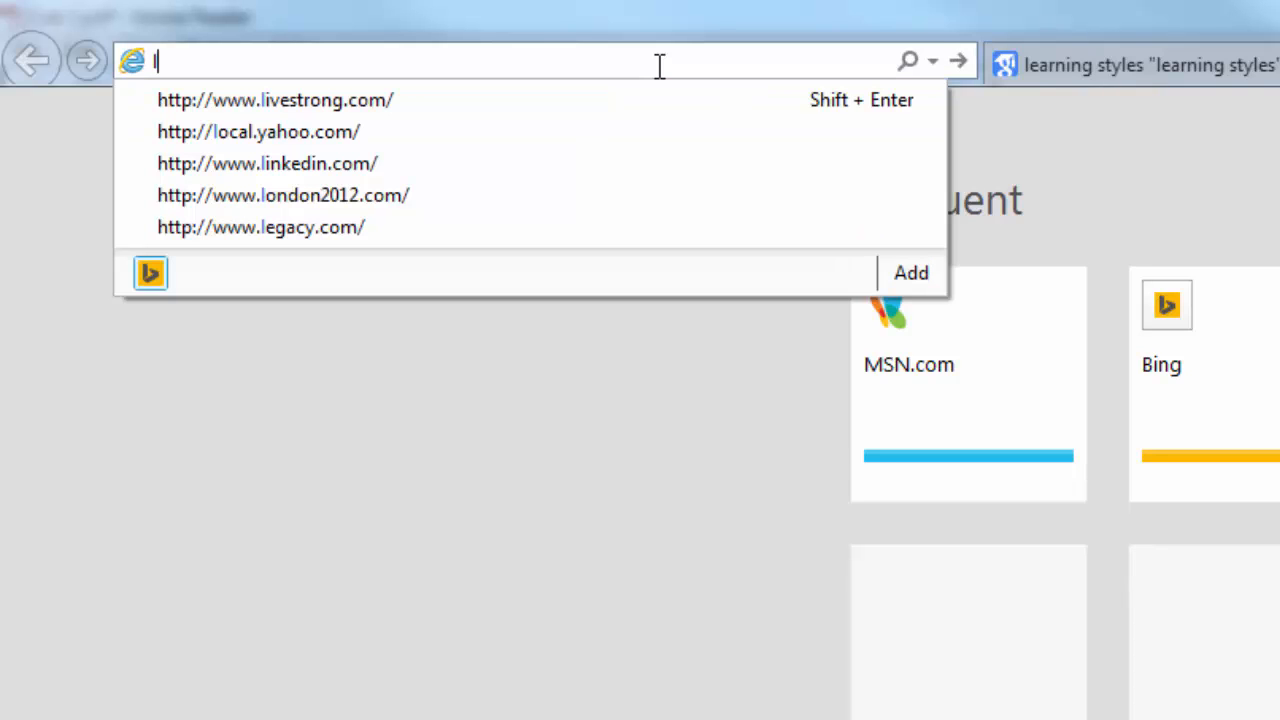
type("ib")
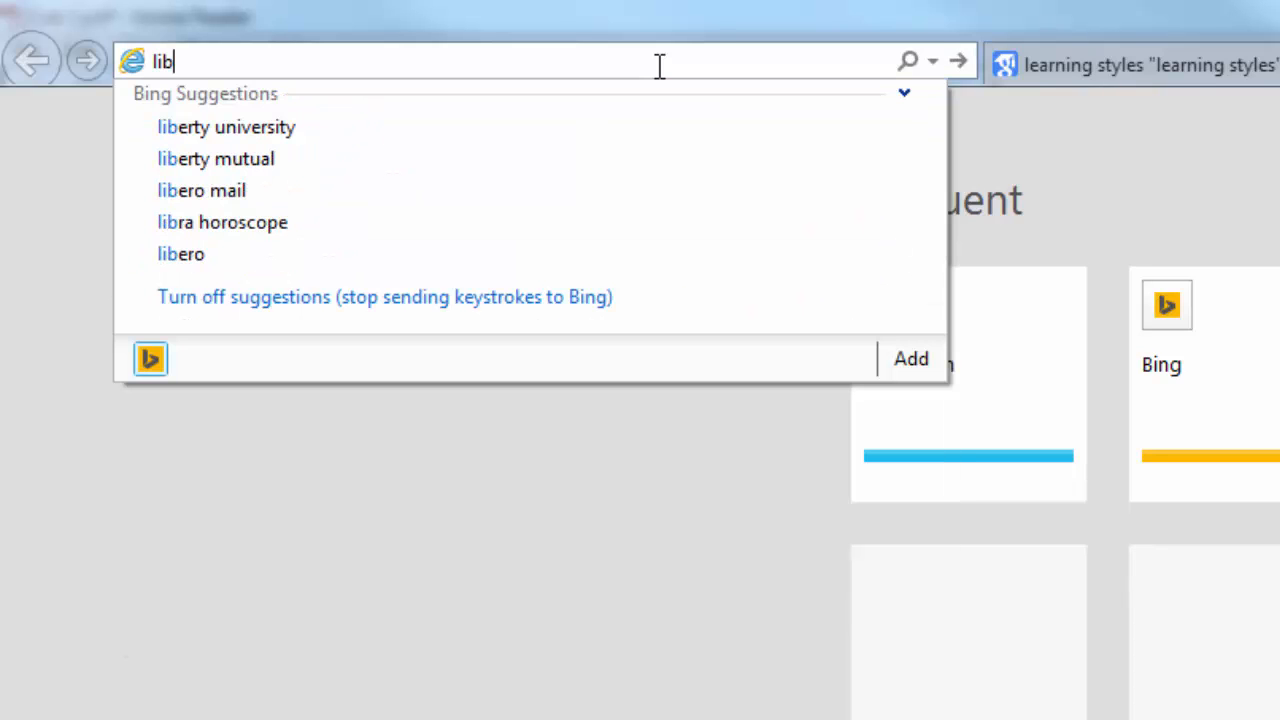
type(".u")
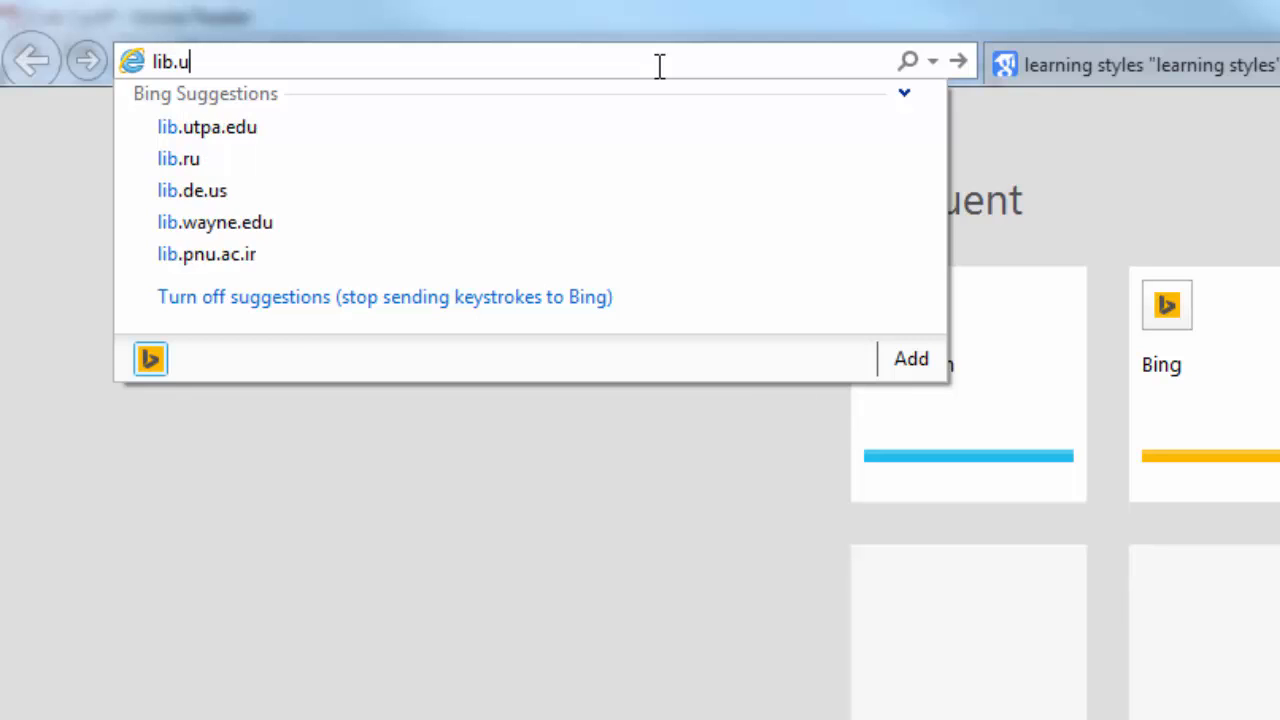
type("tpa.edu")
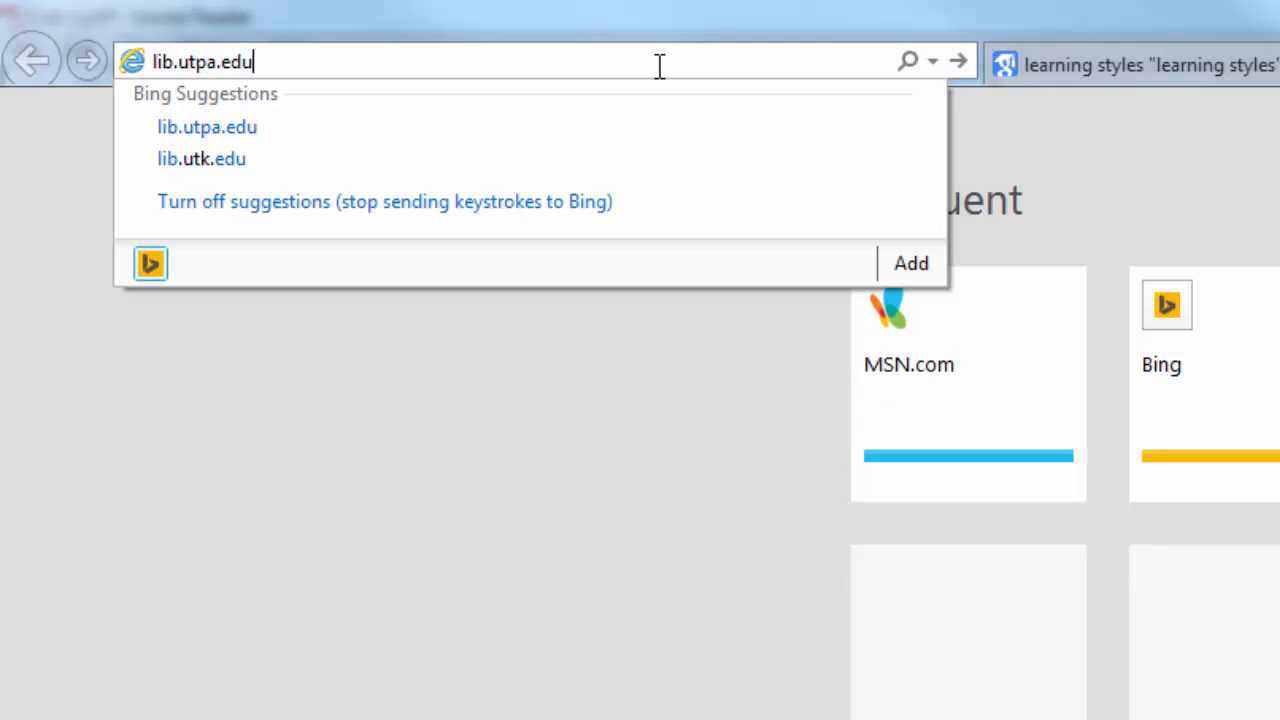
key("Return")
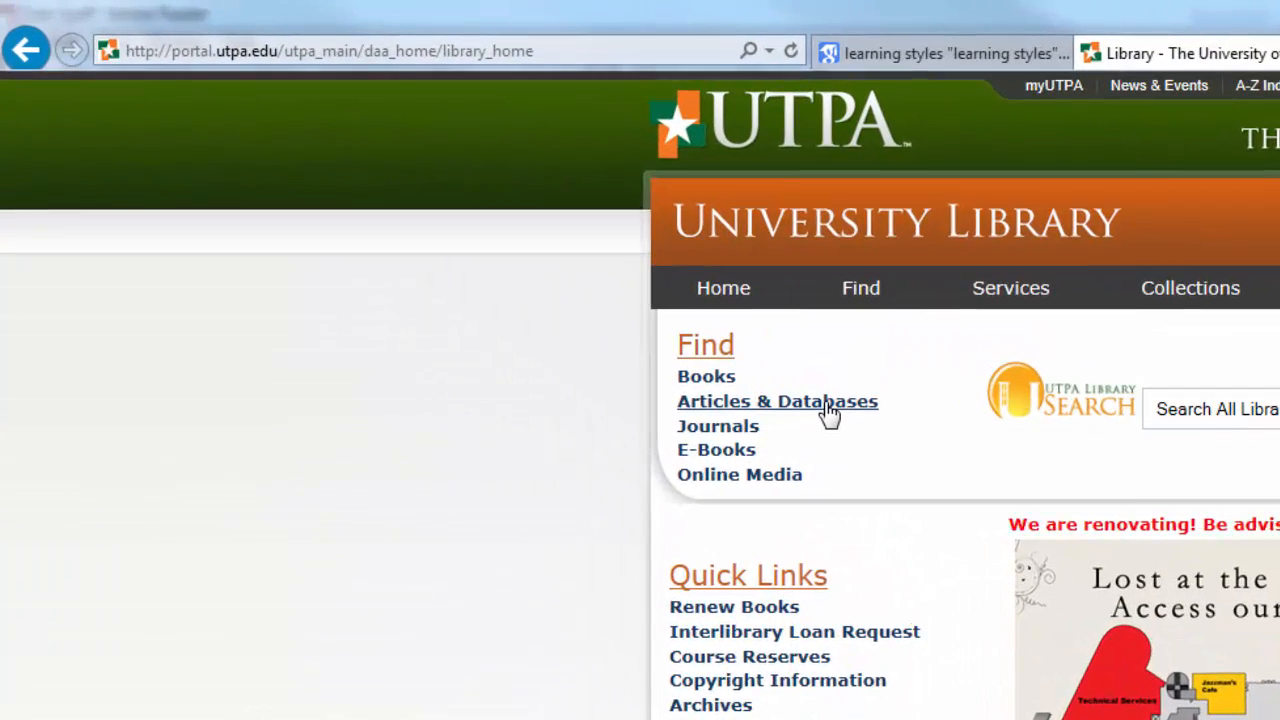
Open Academic Search Complete from the library's Articles & Databases A–Z list
left_click(829, 410)
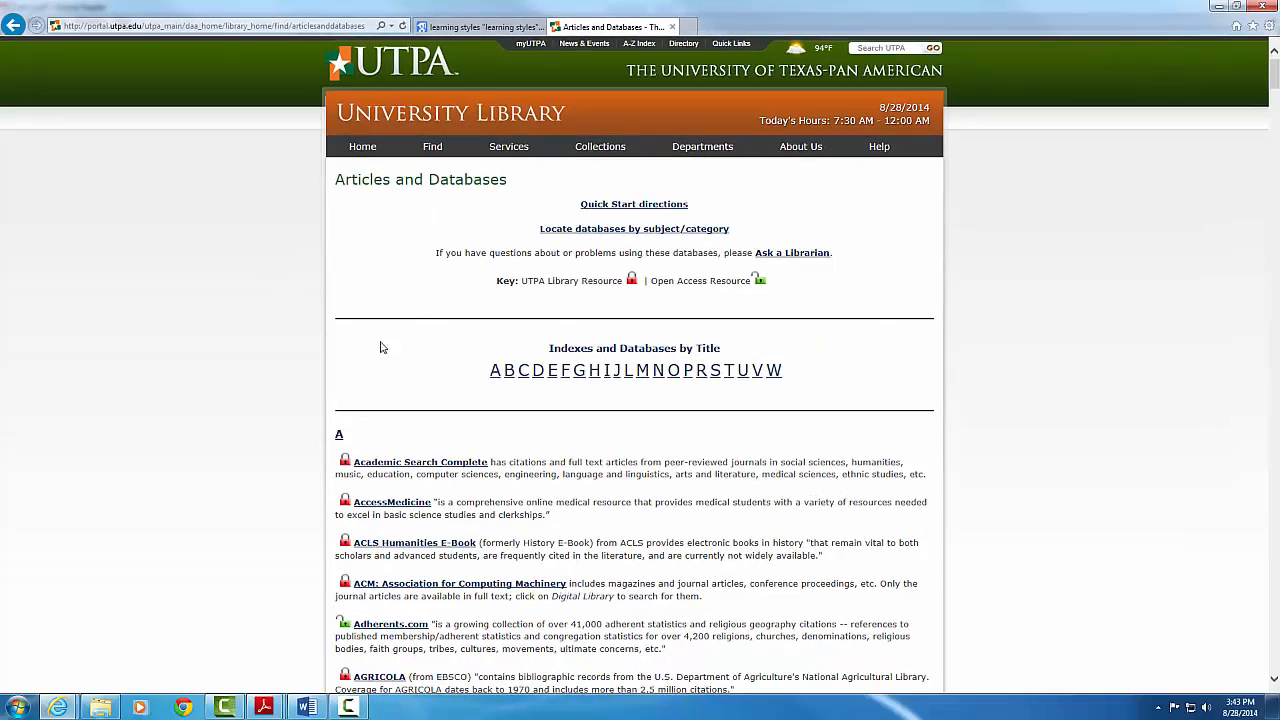
scroll(389, 346, "down", 15)
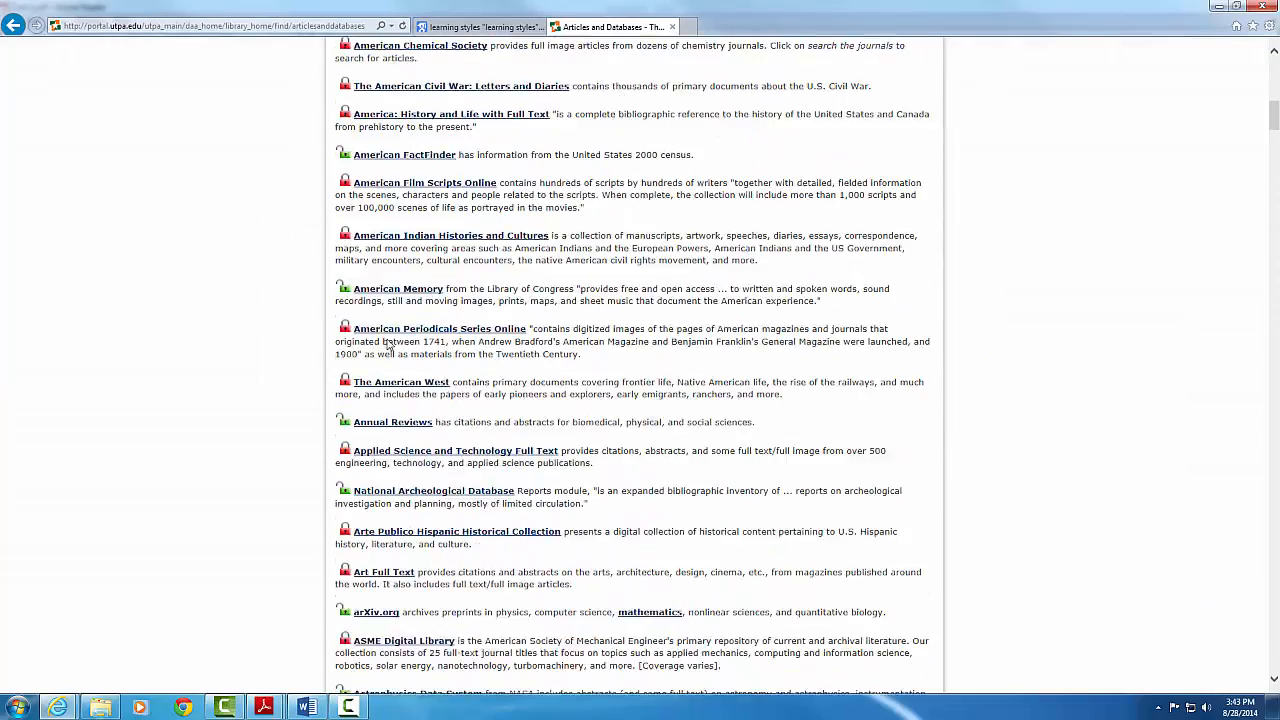
scroll(389, 346, "down", 15)
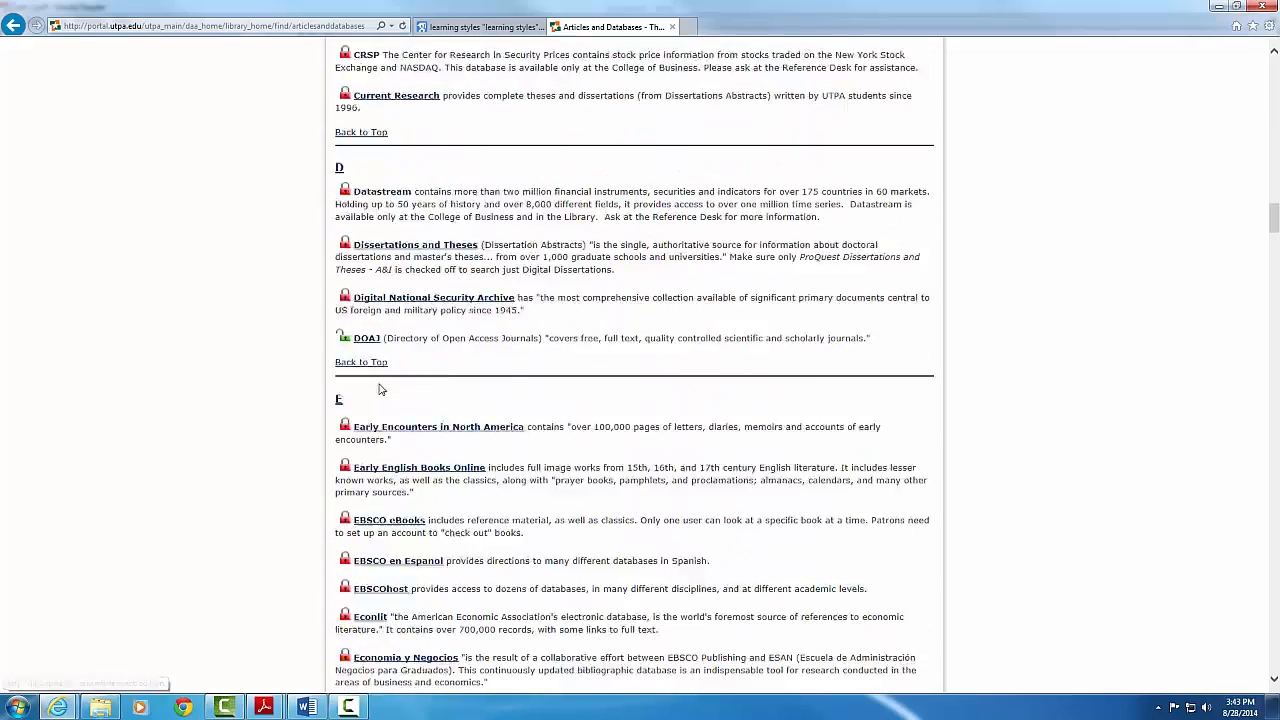
scroll(457, 415, "up", 15)
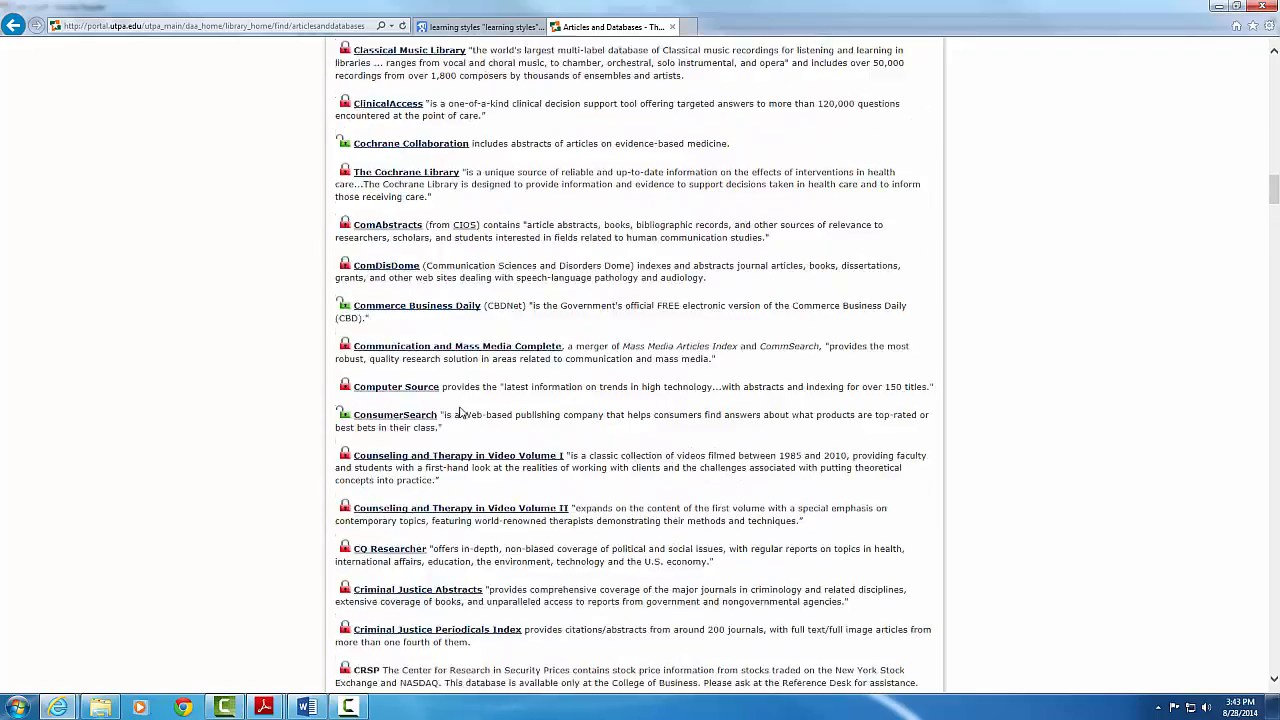
scroll(460, 408, "up", 15)
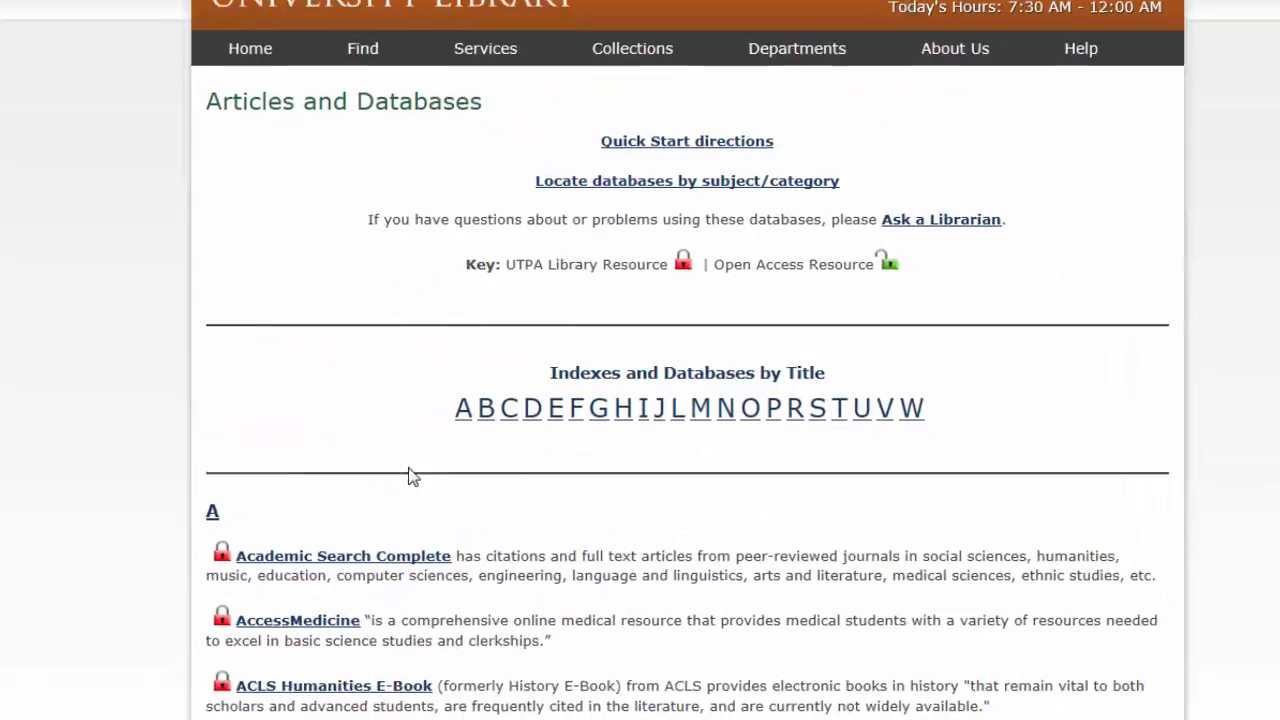
scroll(203, 310, "down", 3)
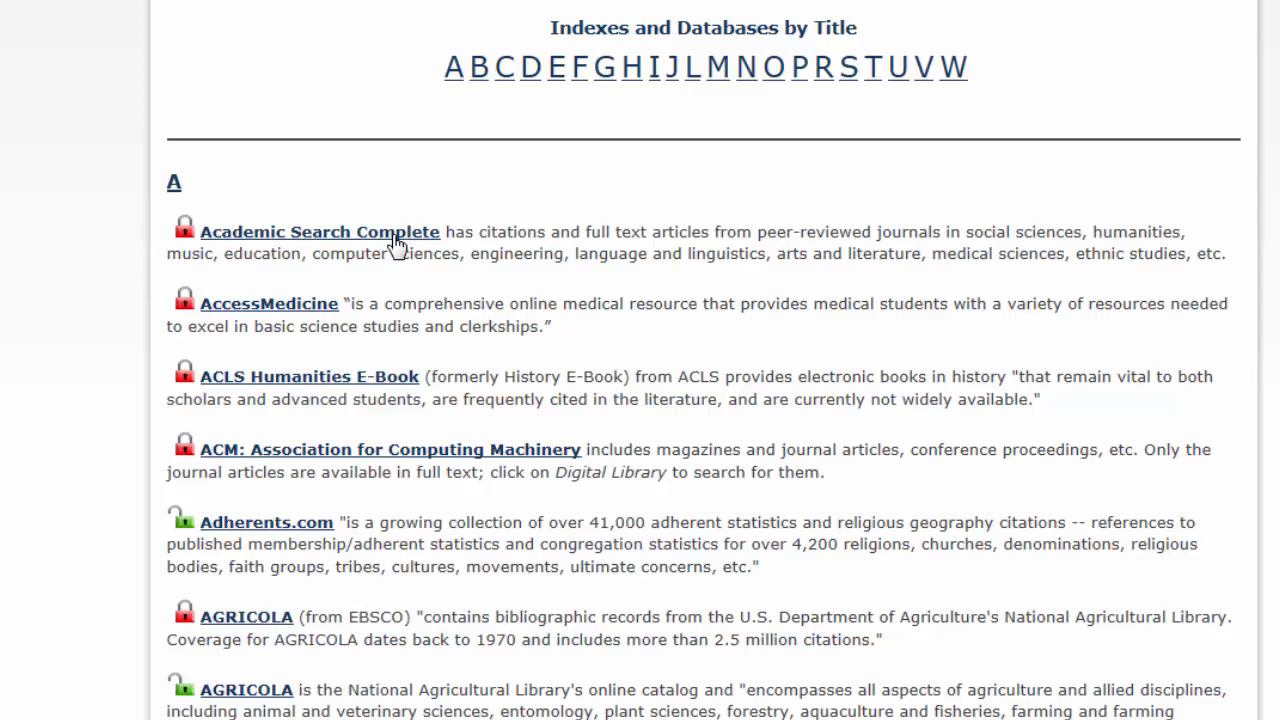
left_click(398, 236)
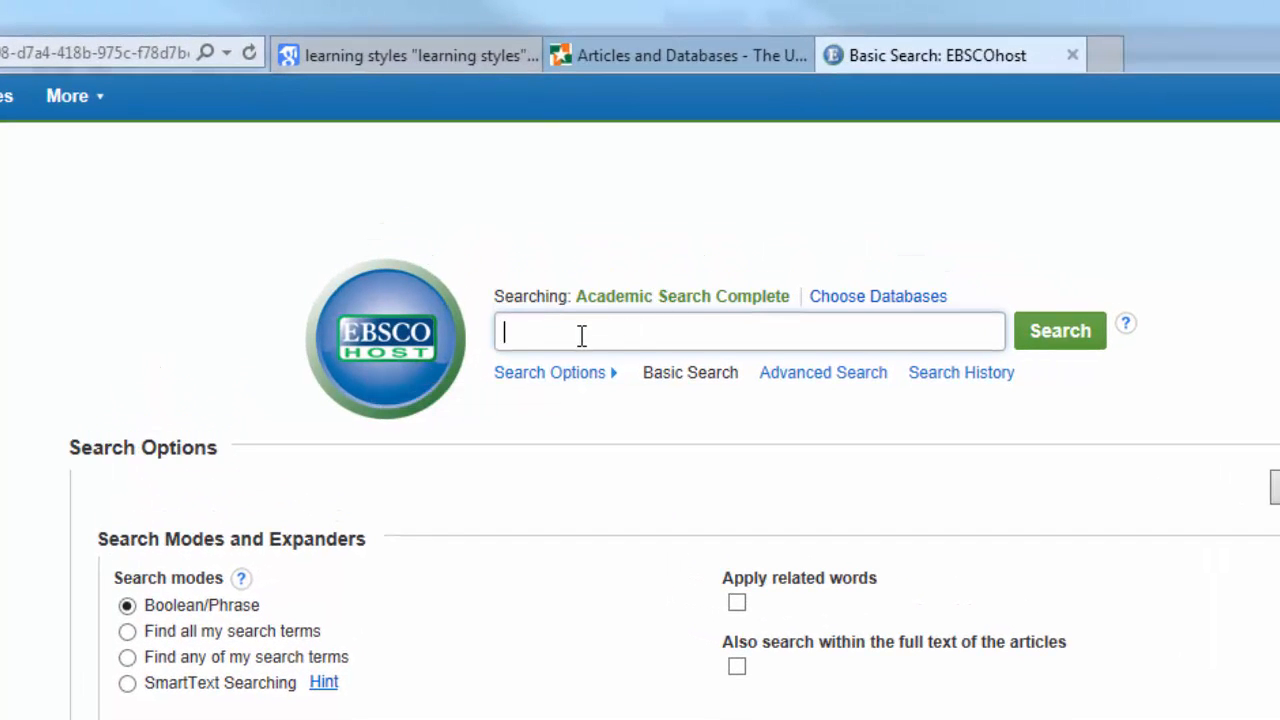
Enter 'learning styles' and limit to Full Text and Scholarly (Peer Reviewed) Journals
type("learning")
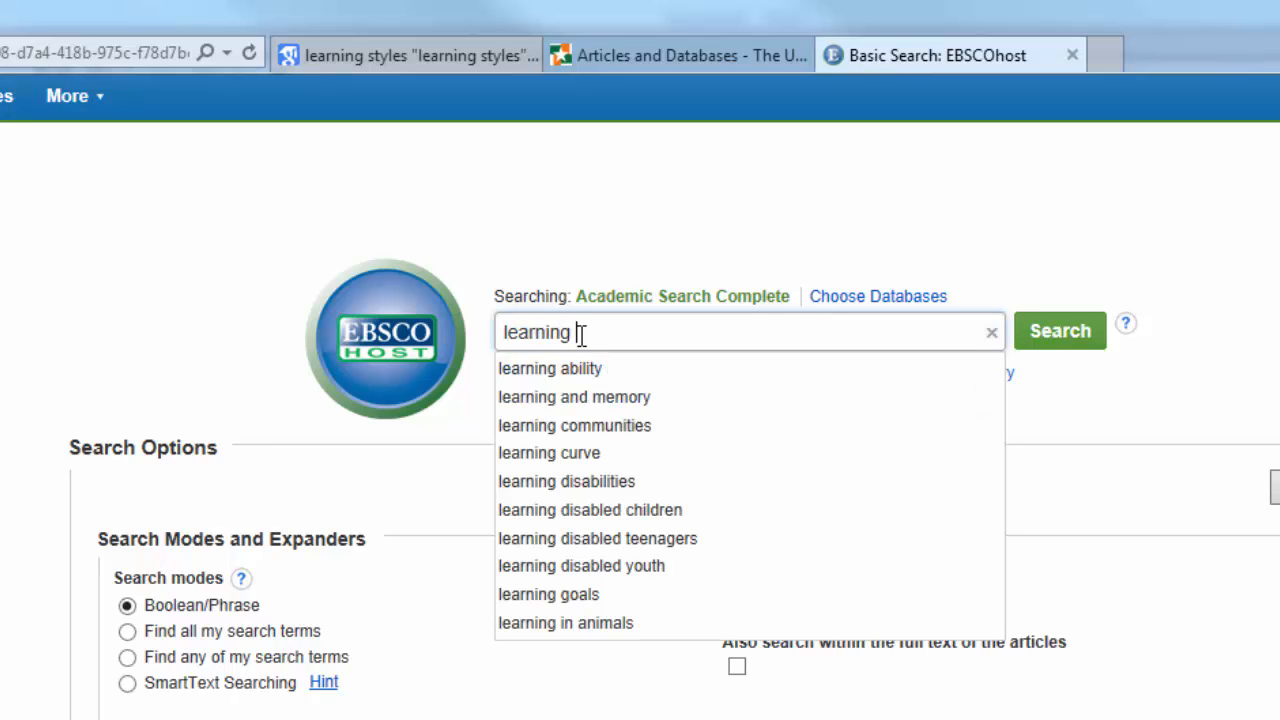
type(" styles")
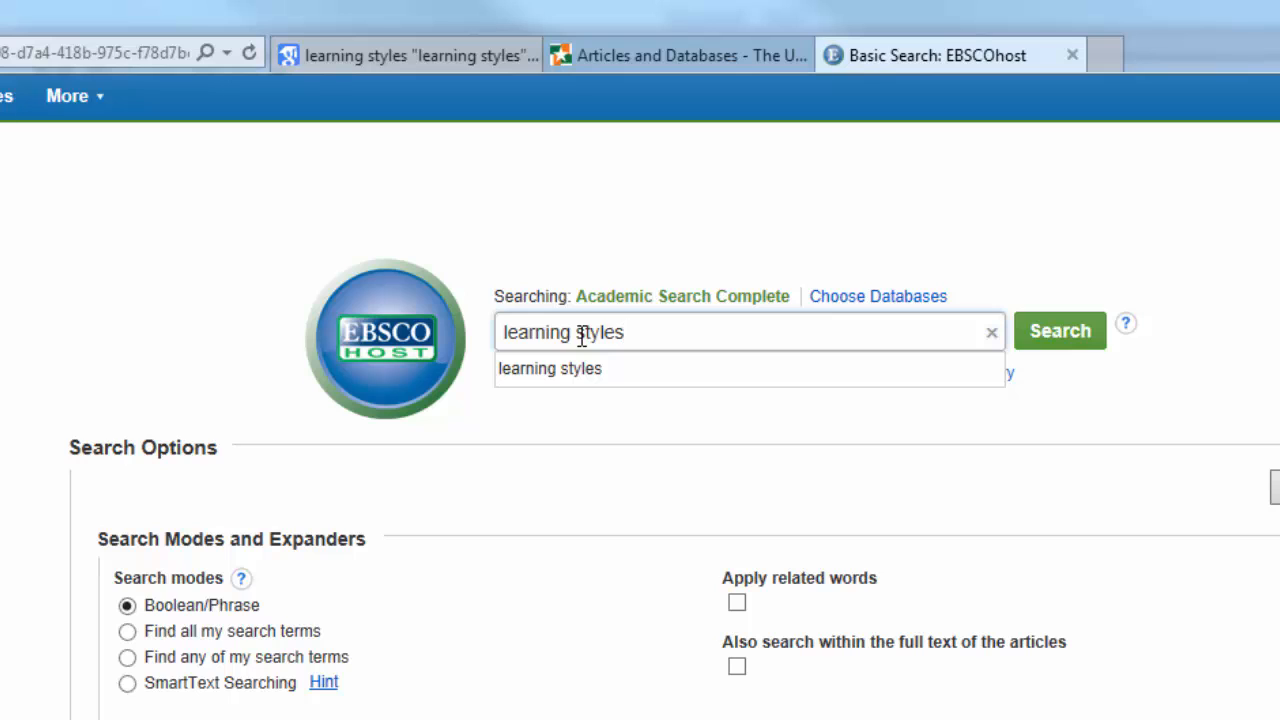
left_click(28, 427)
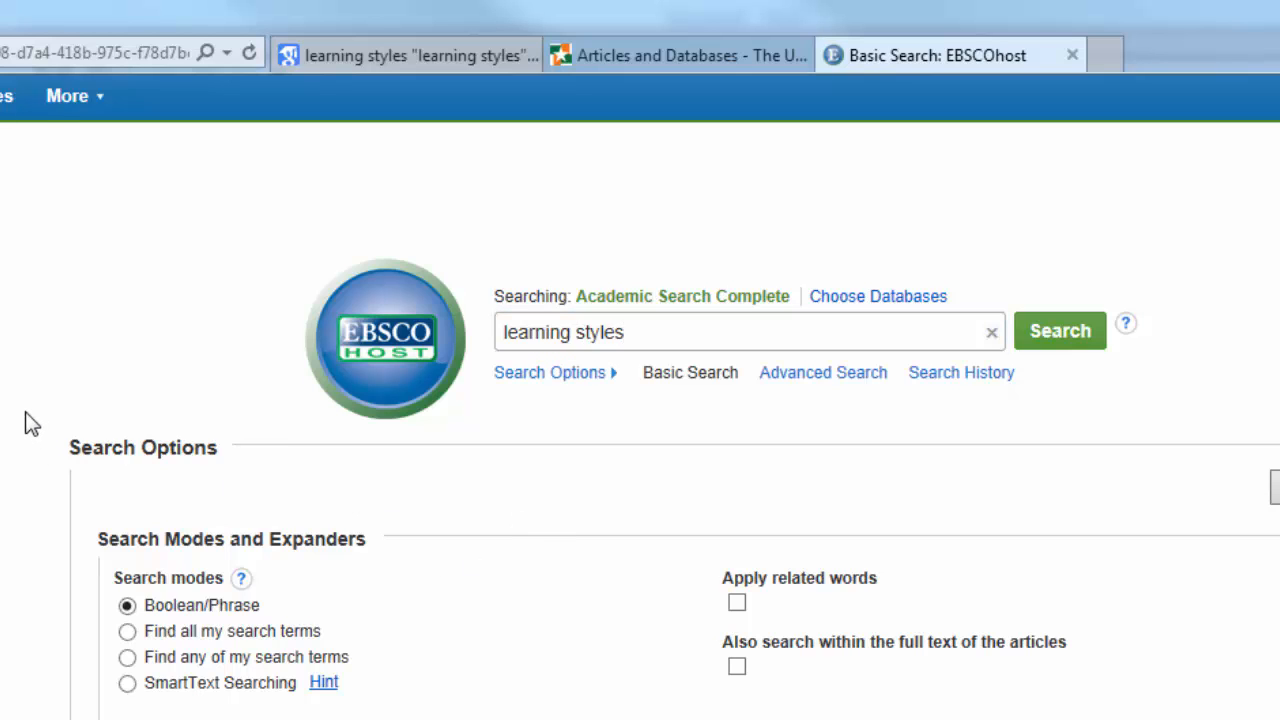
scroll(28, 424, "down", 2)
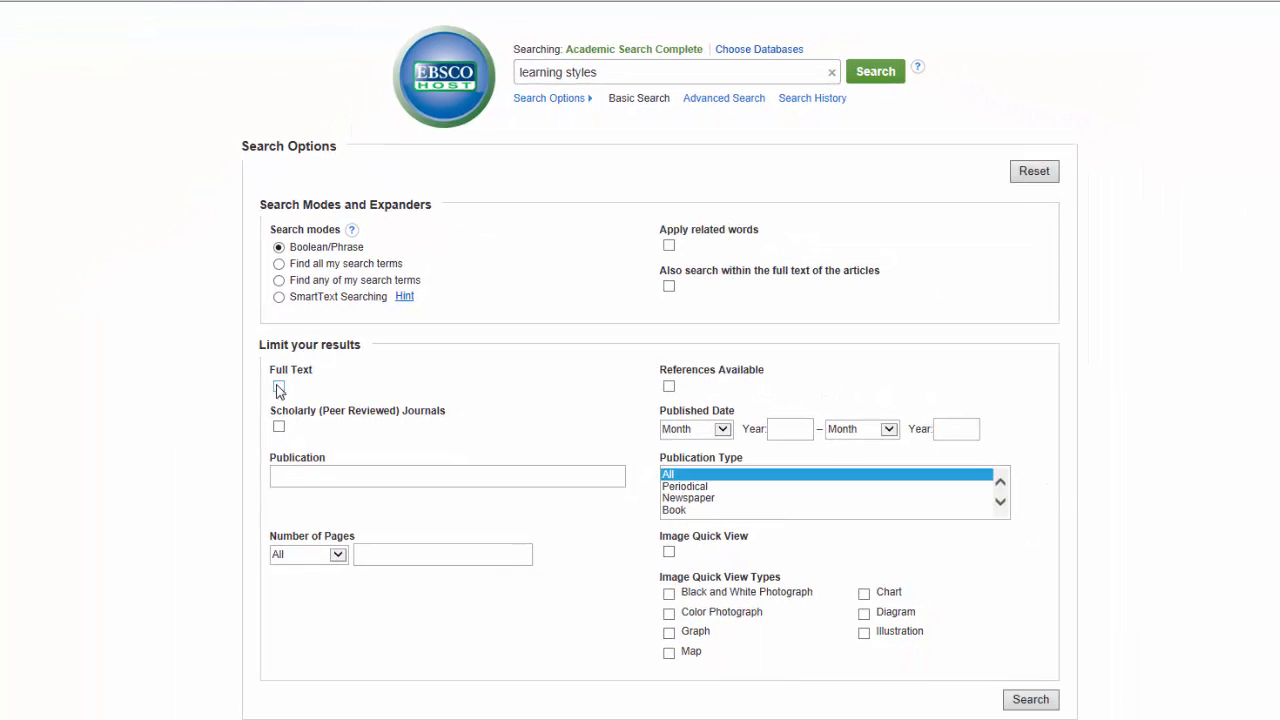
left_click(278, 387)
left_click(278, 429)
scroll(514, 423, "up", 1)
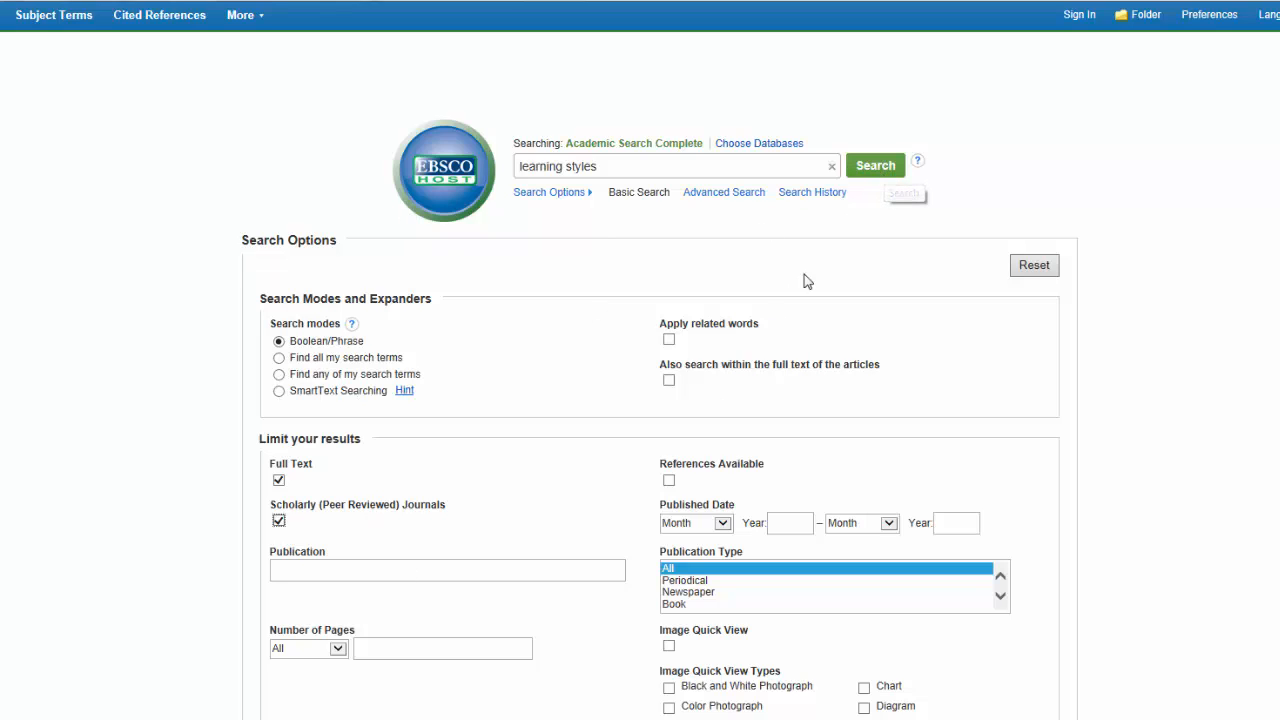
Run the learning styles search and browse the 1,966 full-text scholarly results
left_click(873, 179)
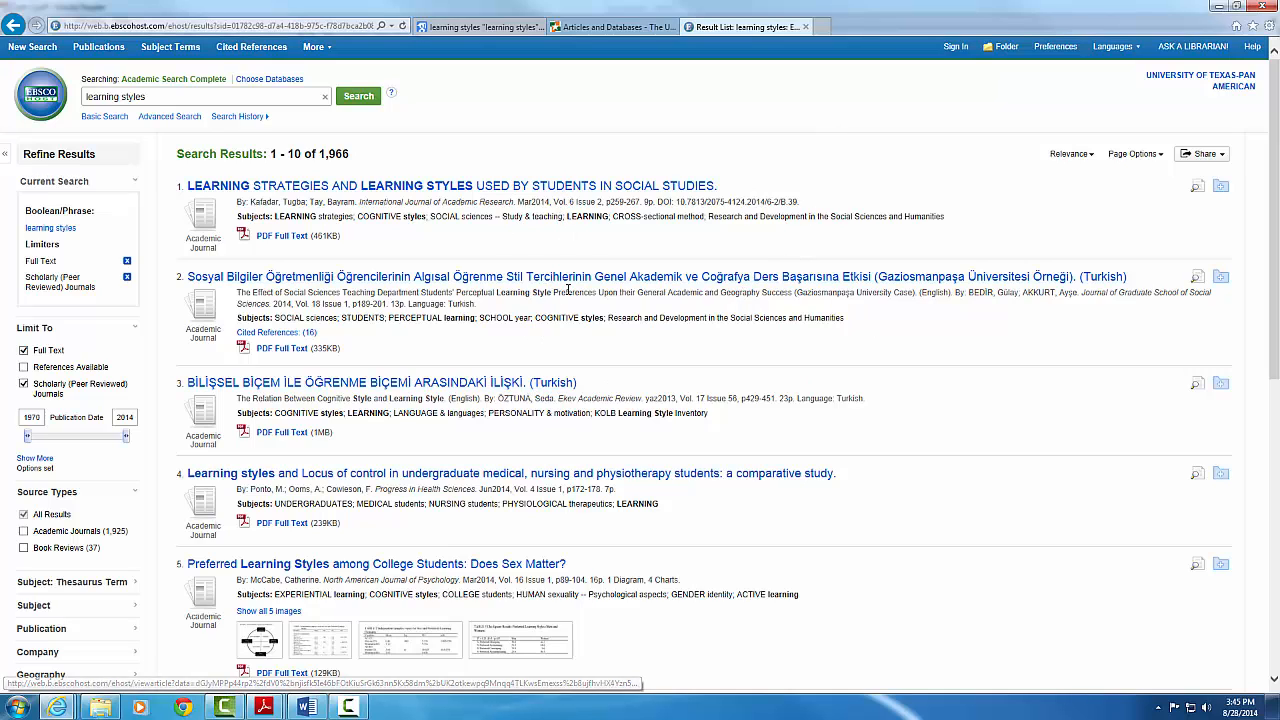
scroll(592, 188, "down", 1)
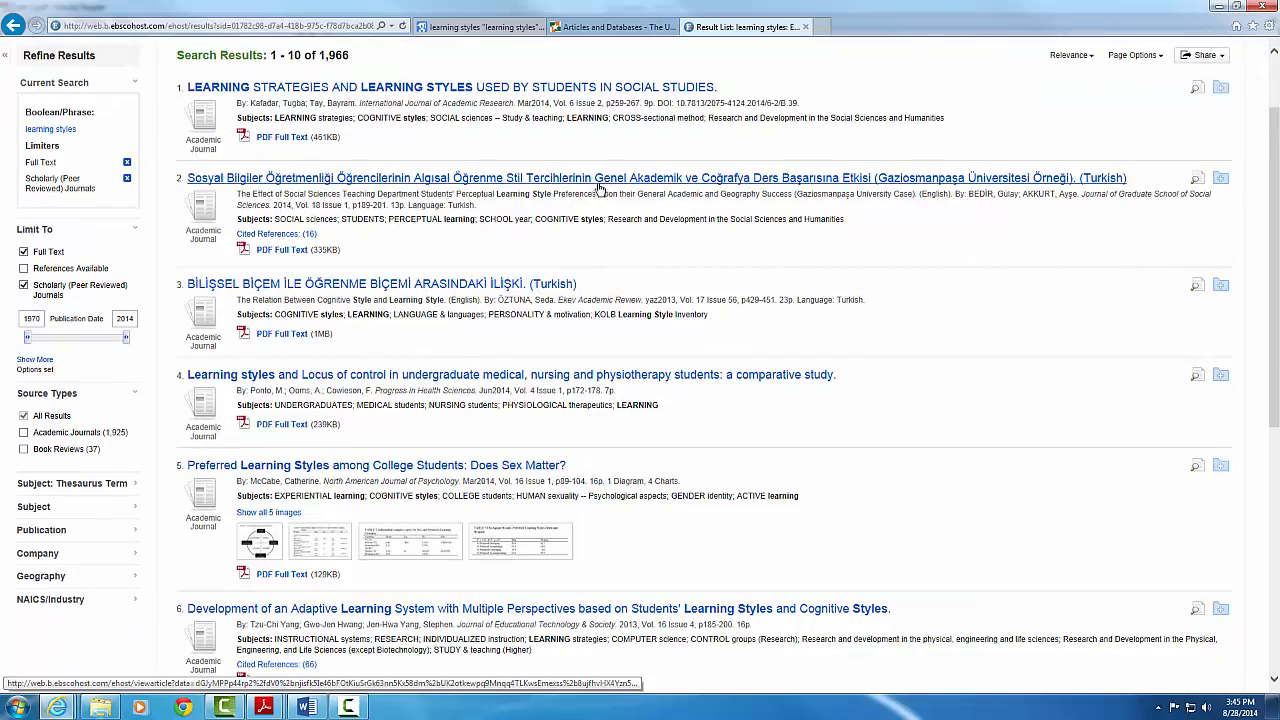
scroll(586, 203, "down", 2)
scroll(387, 260, "down", 3)
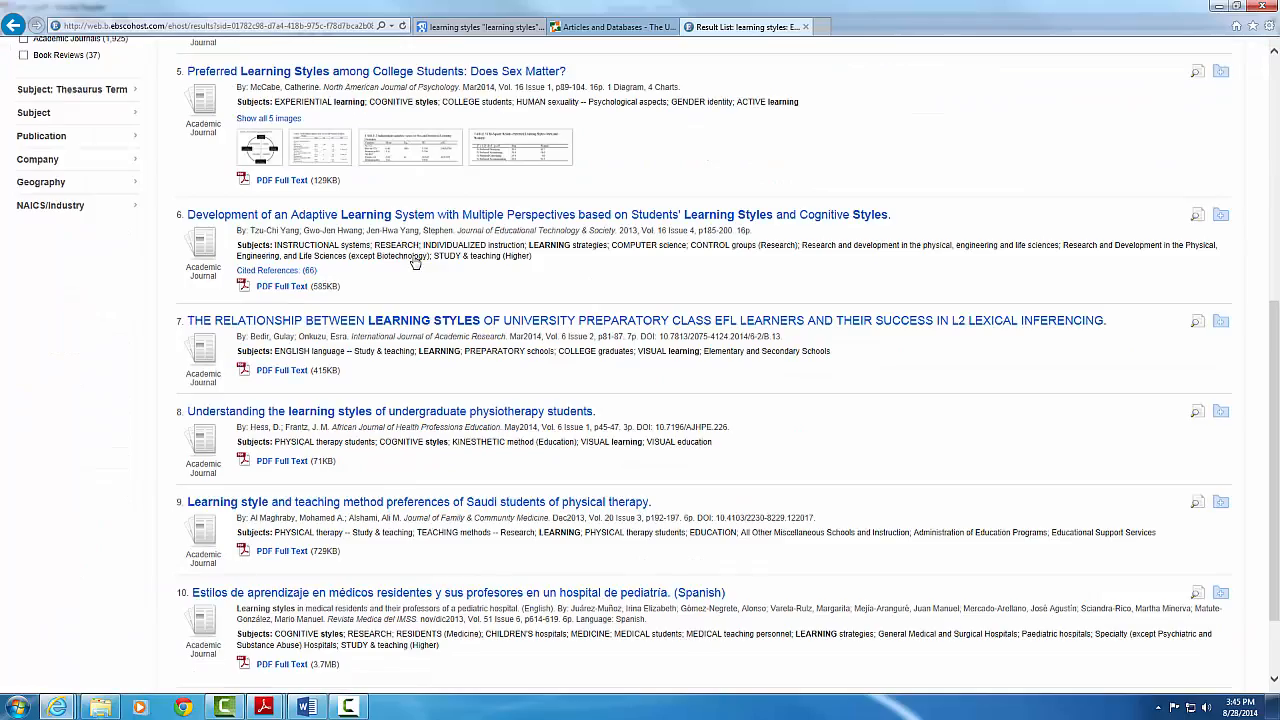
scroll(322, 424, "up", 7)
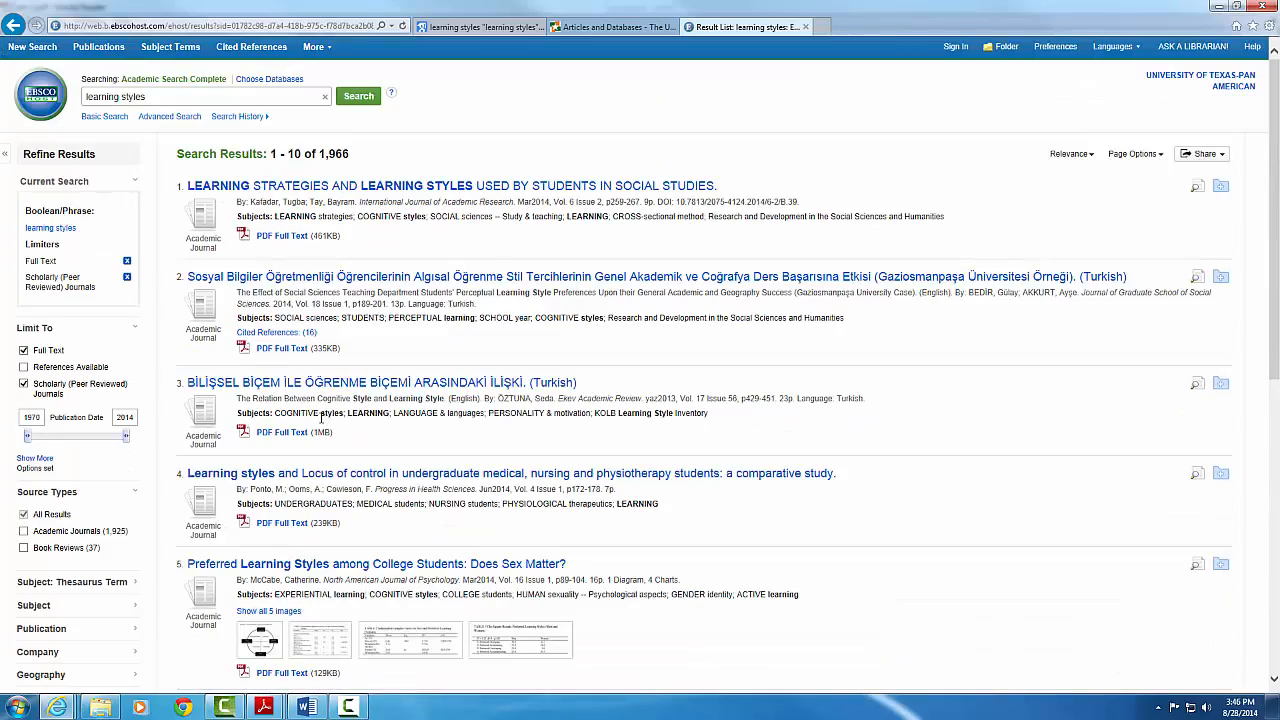
scroll(280, 410, "down", 2)
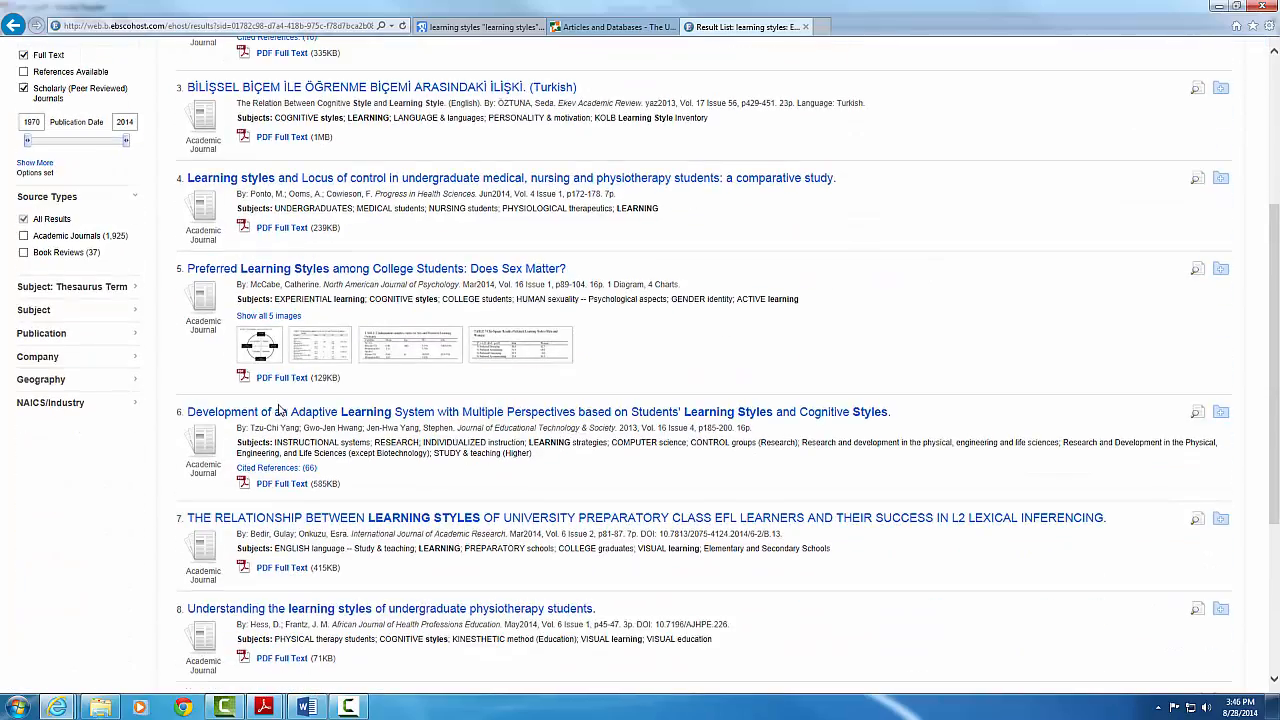
scroll(282, 400, "down", 3)
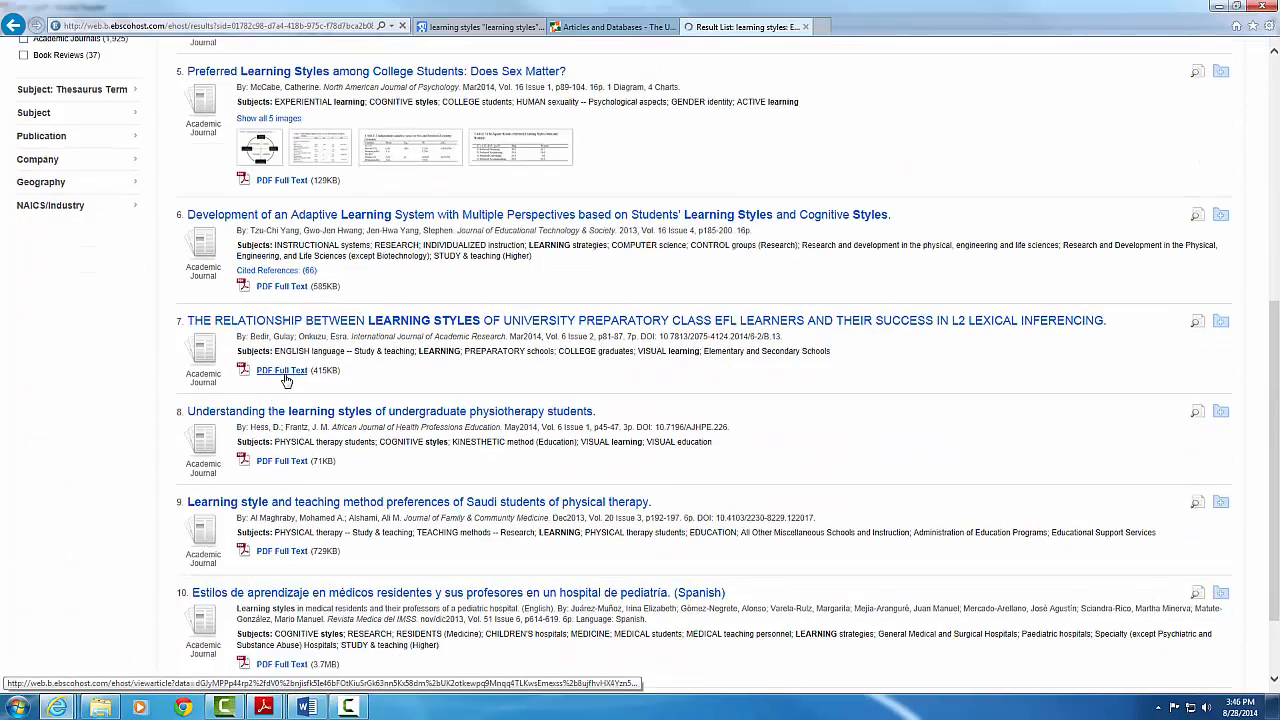
Open and scroll through the PDF full text of result 7
left_click(283, 371)
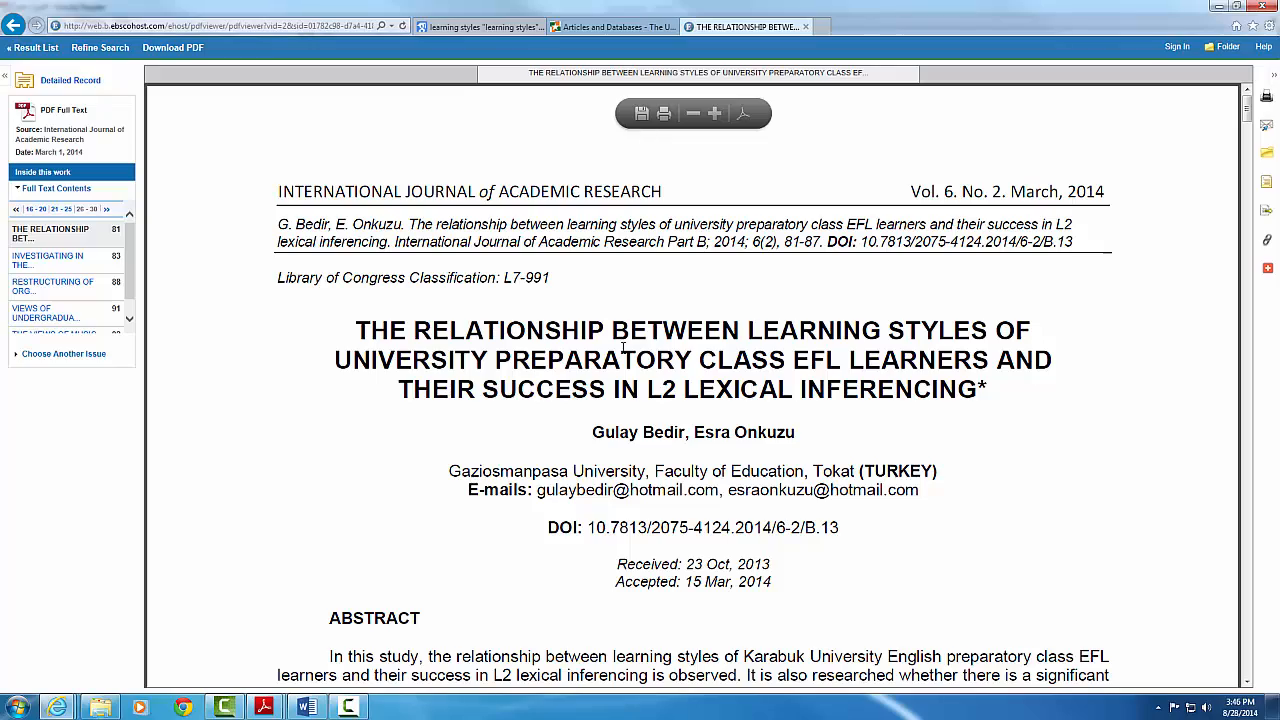
scroll(626, 345, "down", 4)
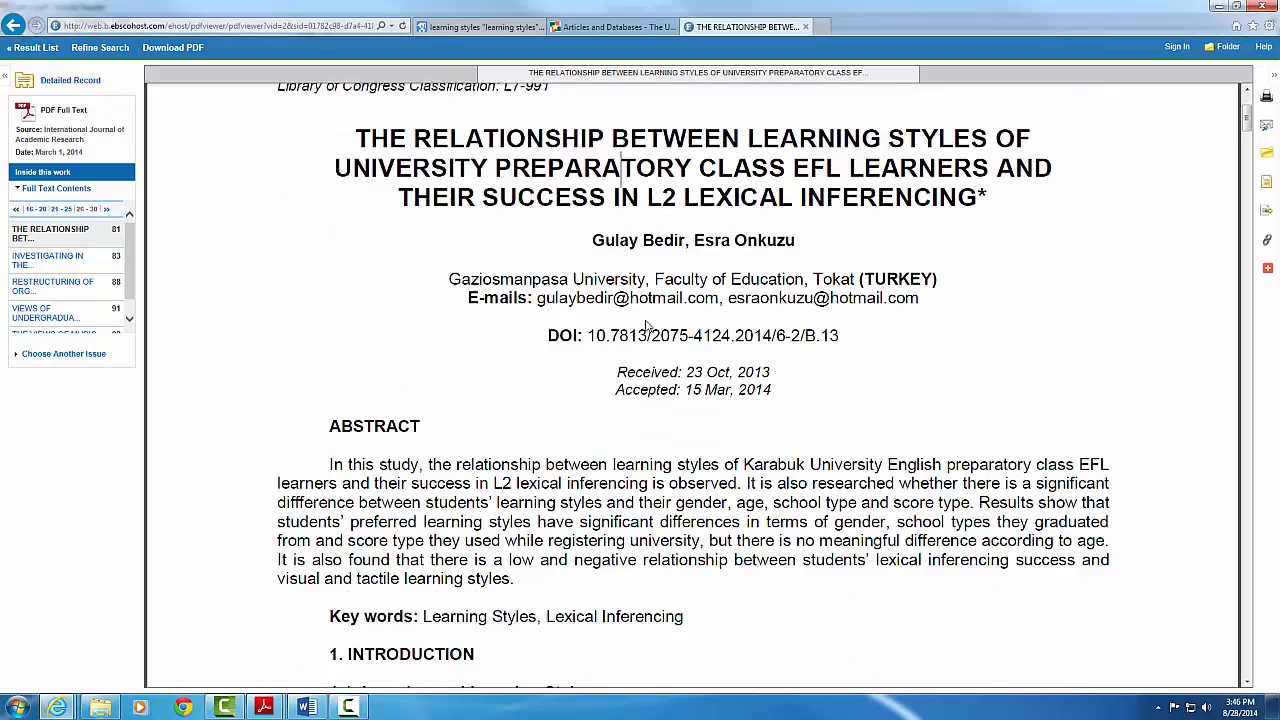
scroll(648, 325, "down", 13)
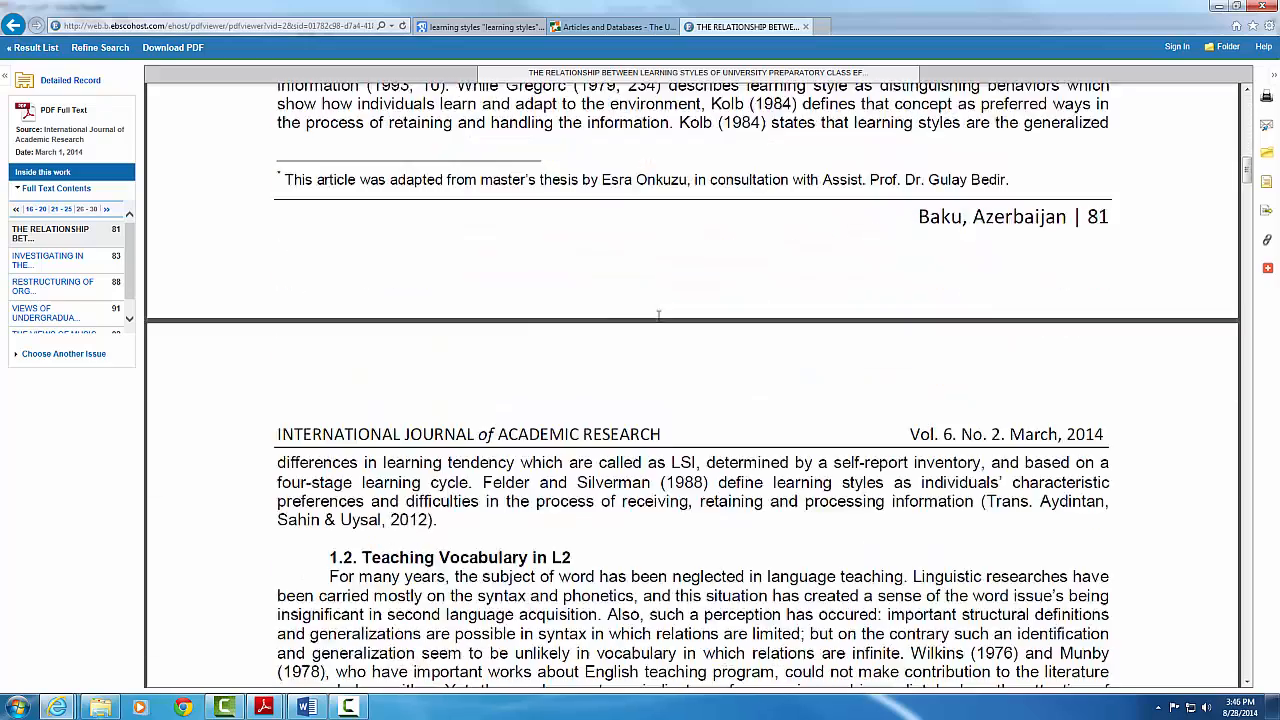
scroll(659, 320, "down", 5)
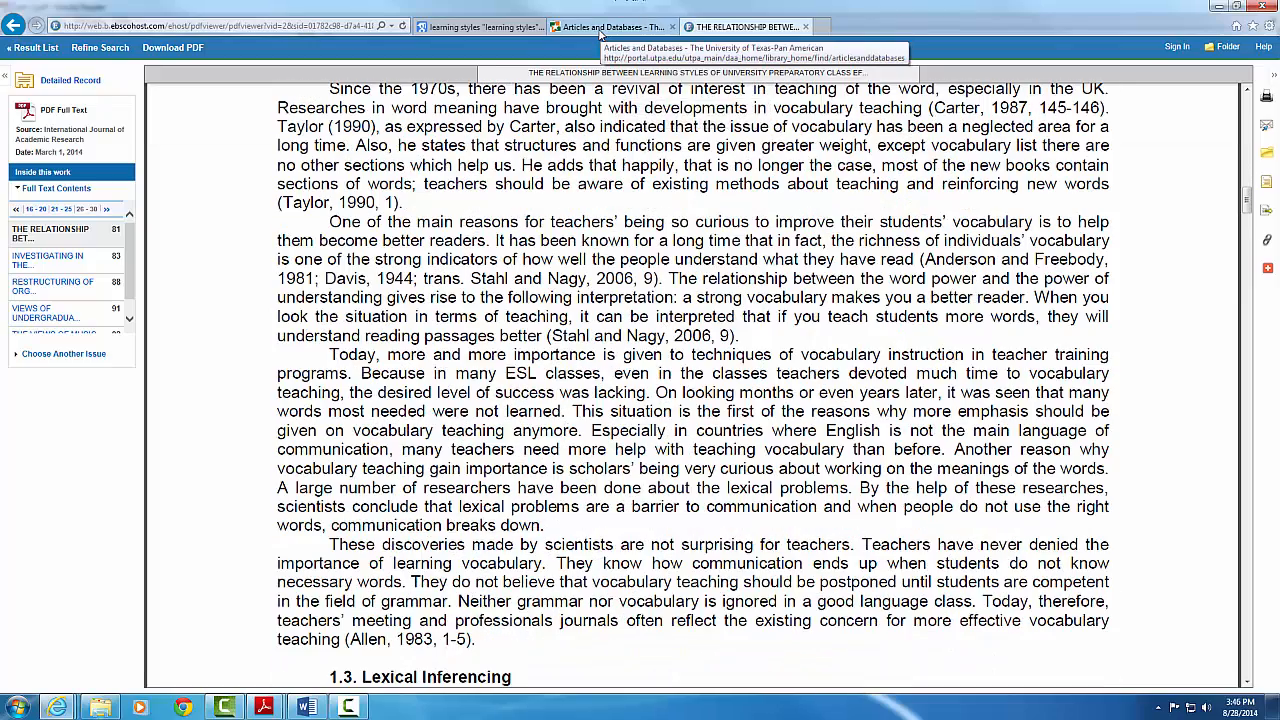
Go back from the article PDF to the learning styles result list
left_click(605, 28)
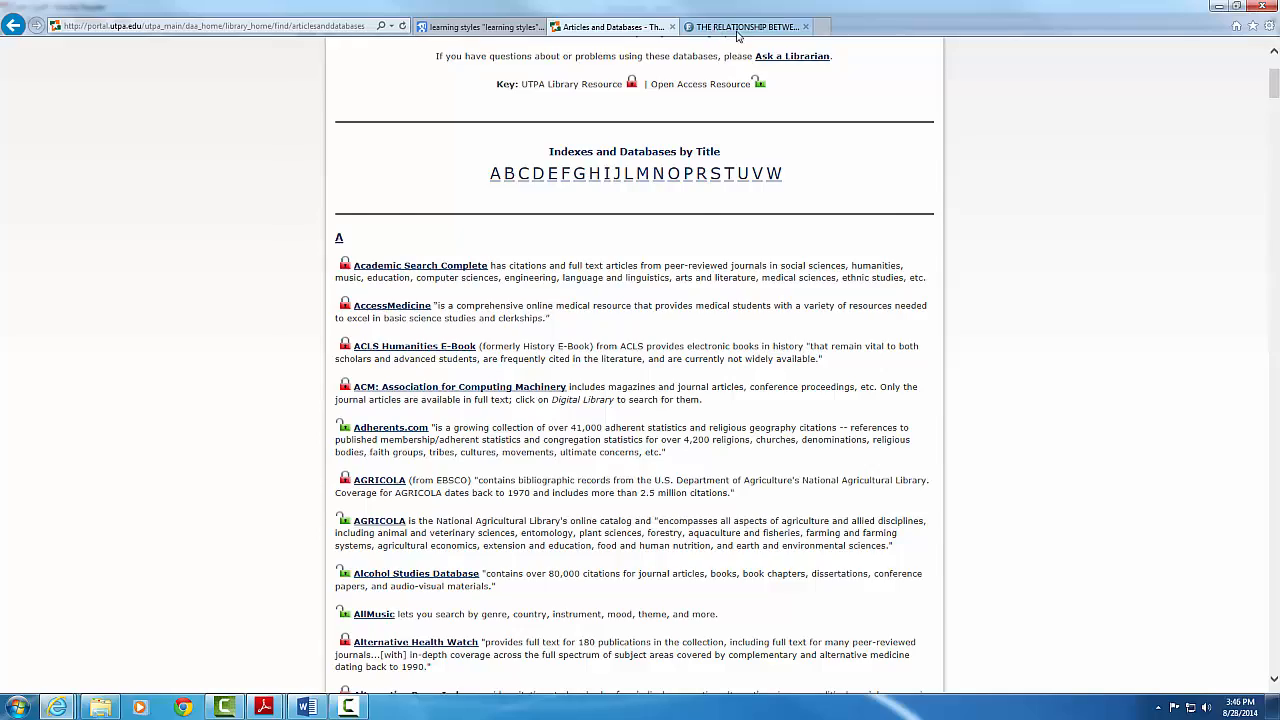
left_click(732, 32)
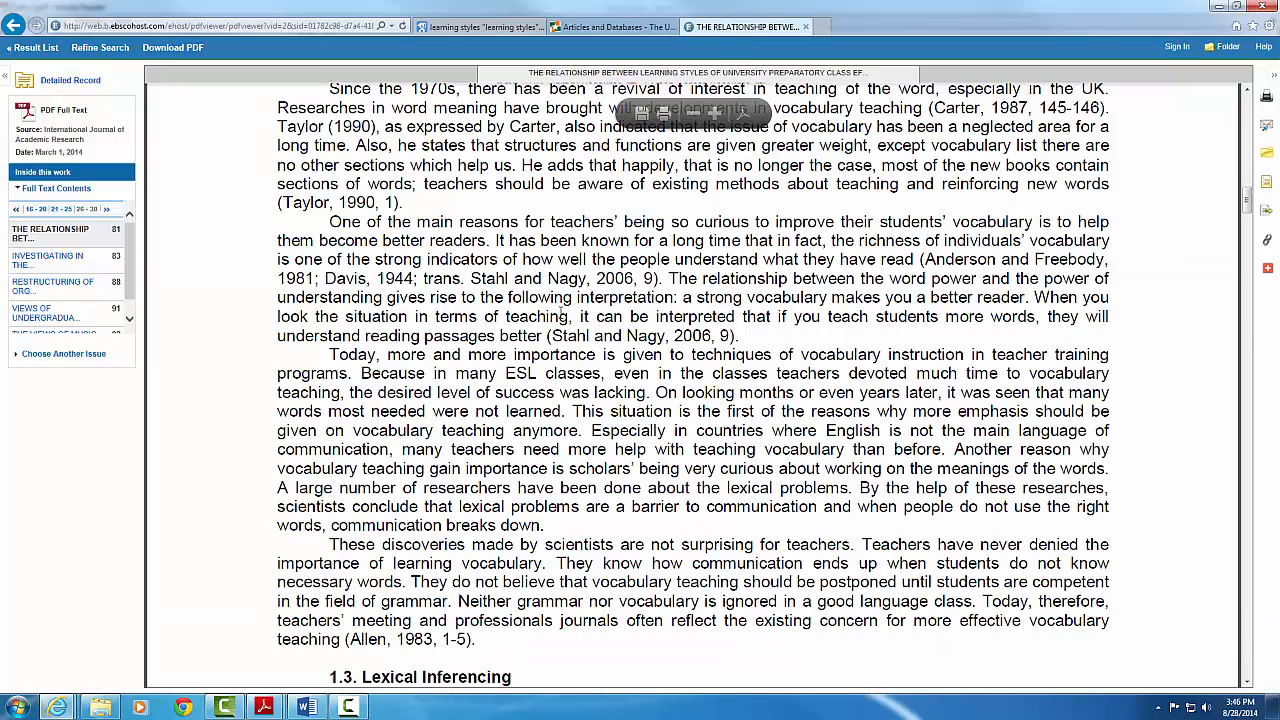
scroll(515, 285, "up", 10)
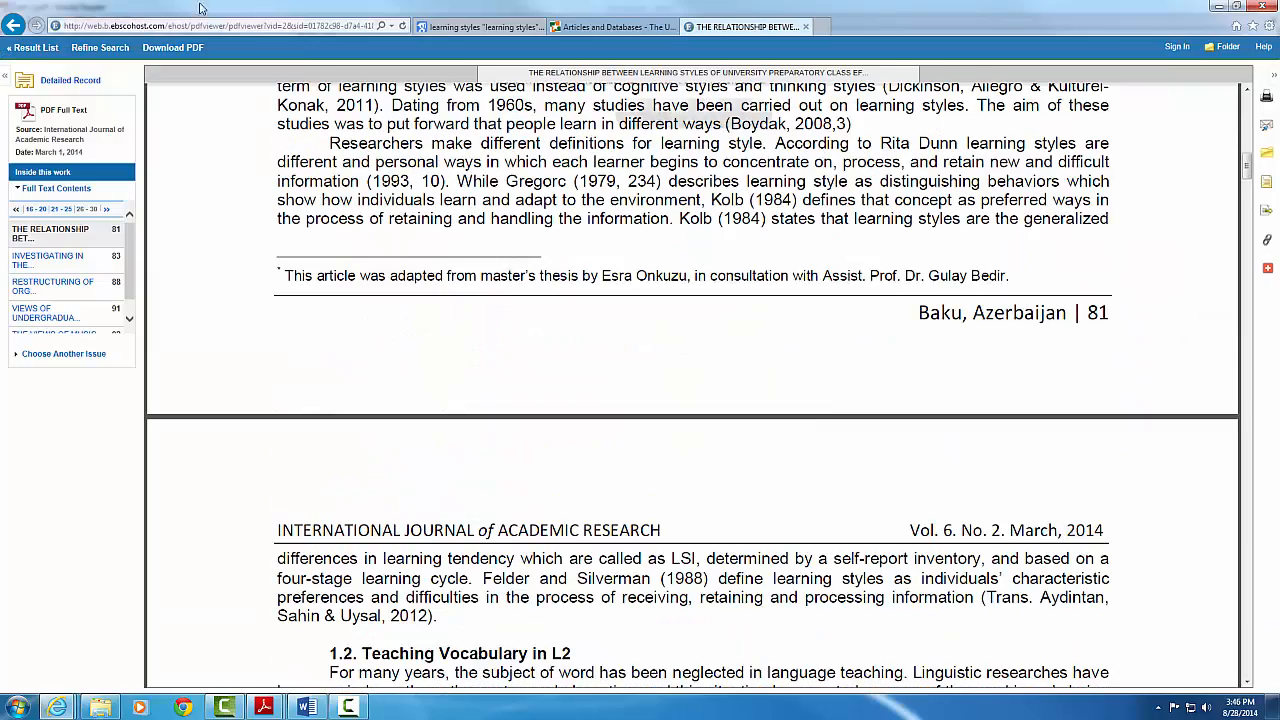
left_click(11, 27)
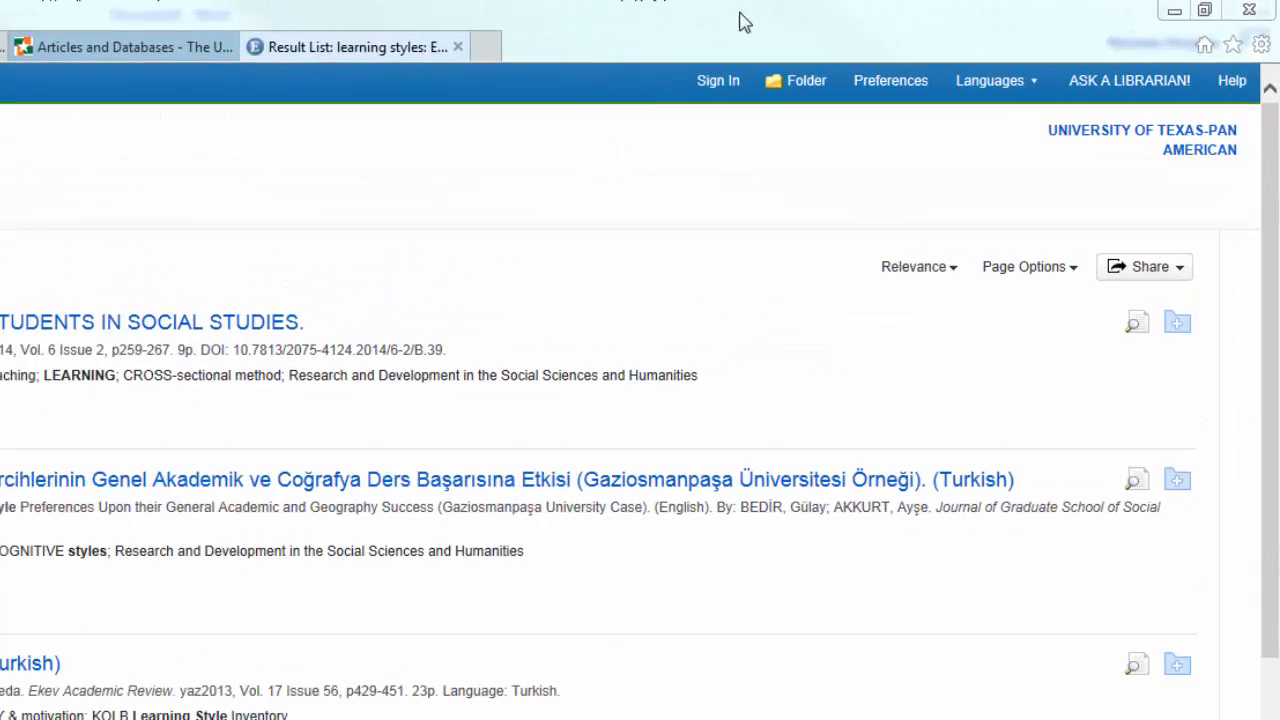
left_click(806, 22)
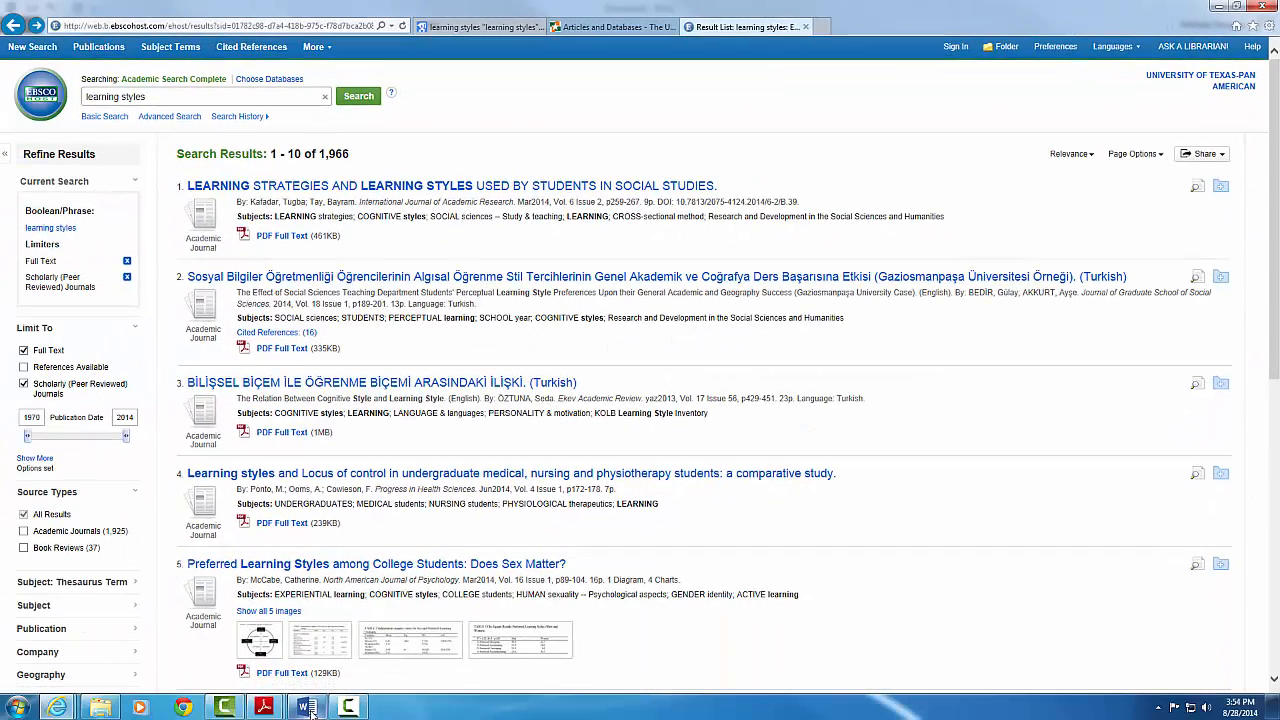
Paste the EBSCO results screenshot on the empty line under Section 3 in Word
left_click(312, 709)
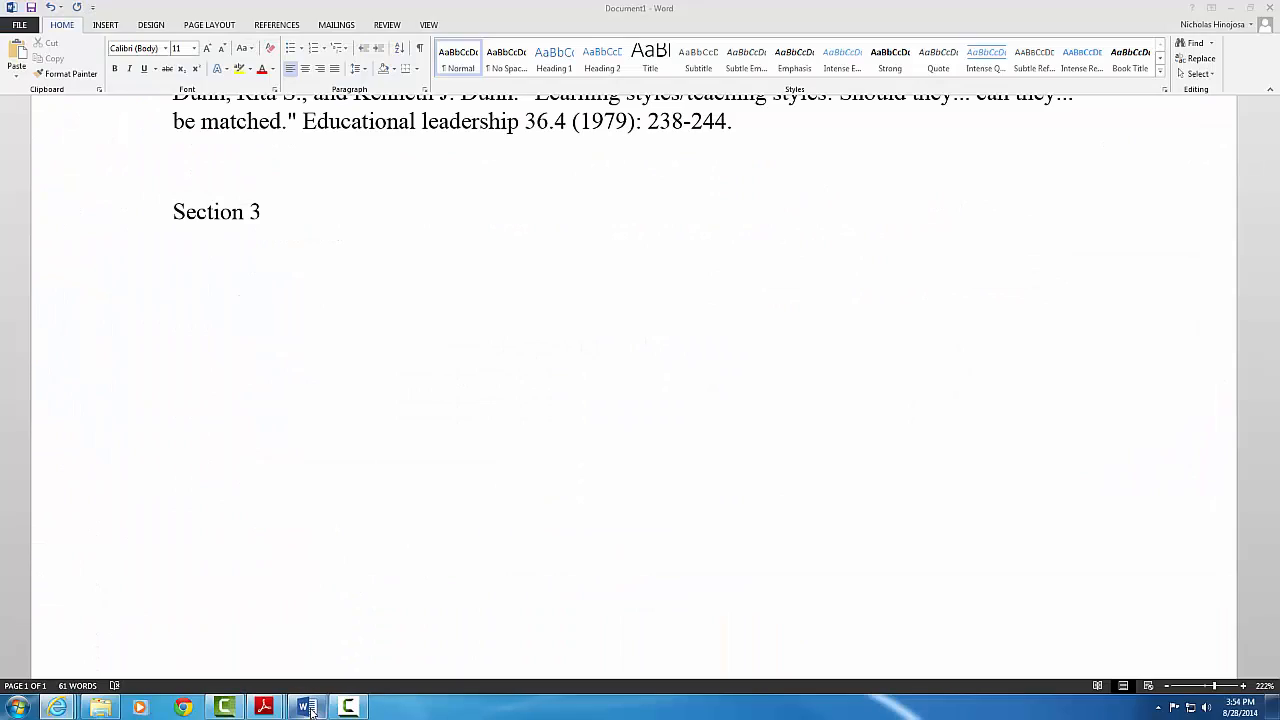
right_click(185, 250)
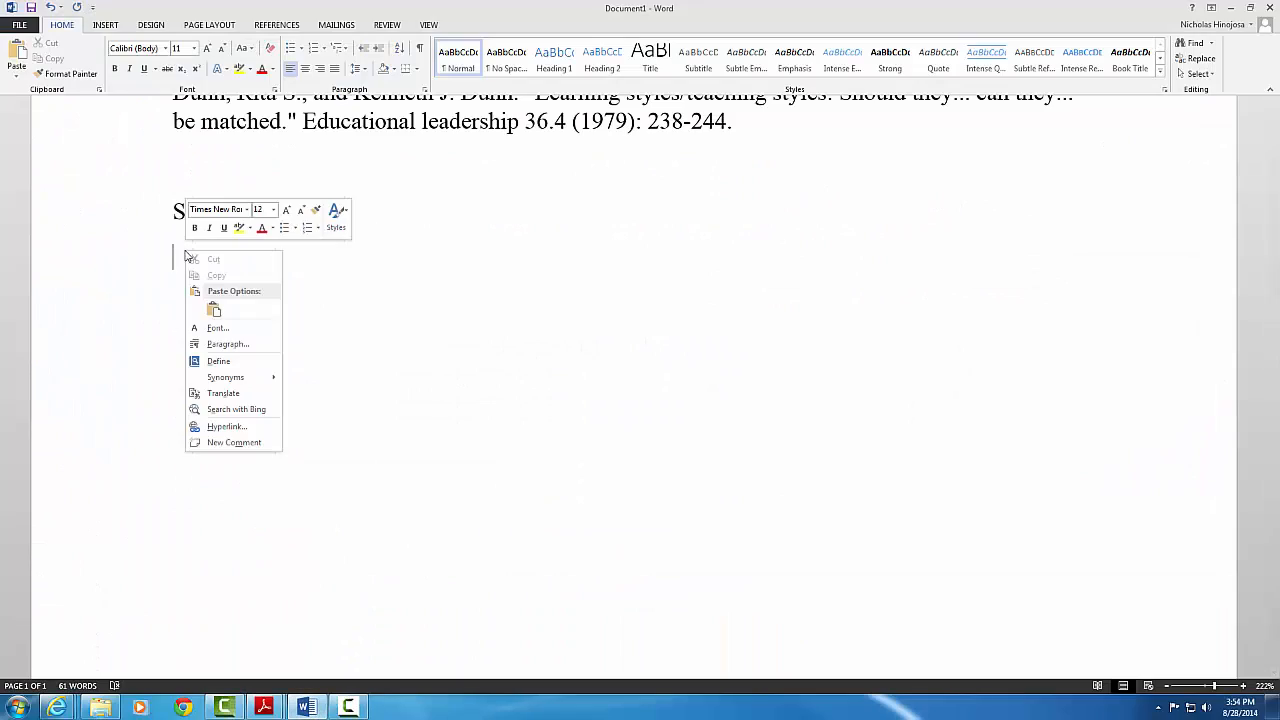
left_click(215, 313)
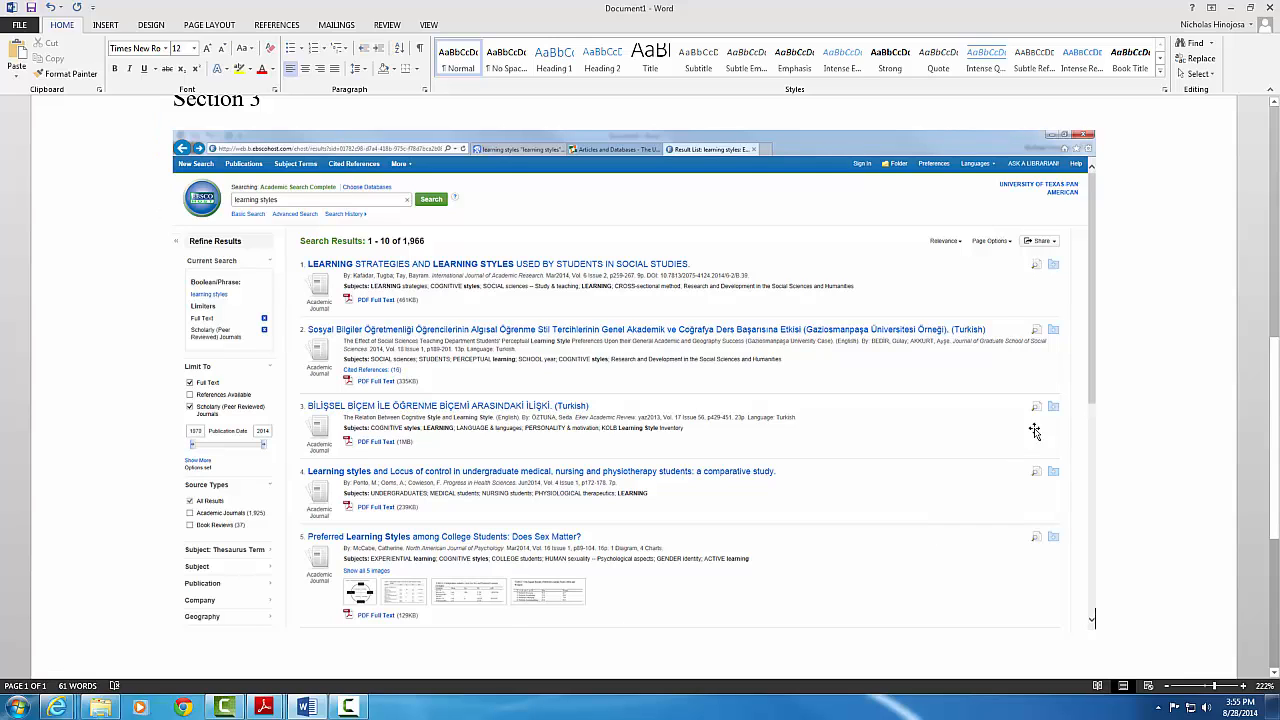
Select the screenshot and give it a black-bordered frame style from Picture Tools Format
left_click(938, 148)
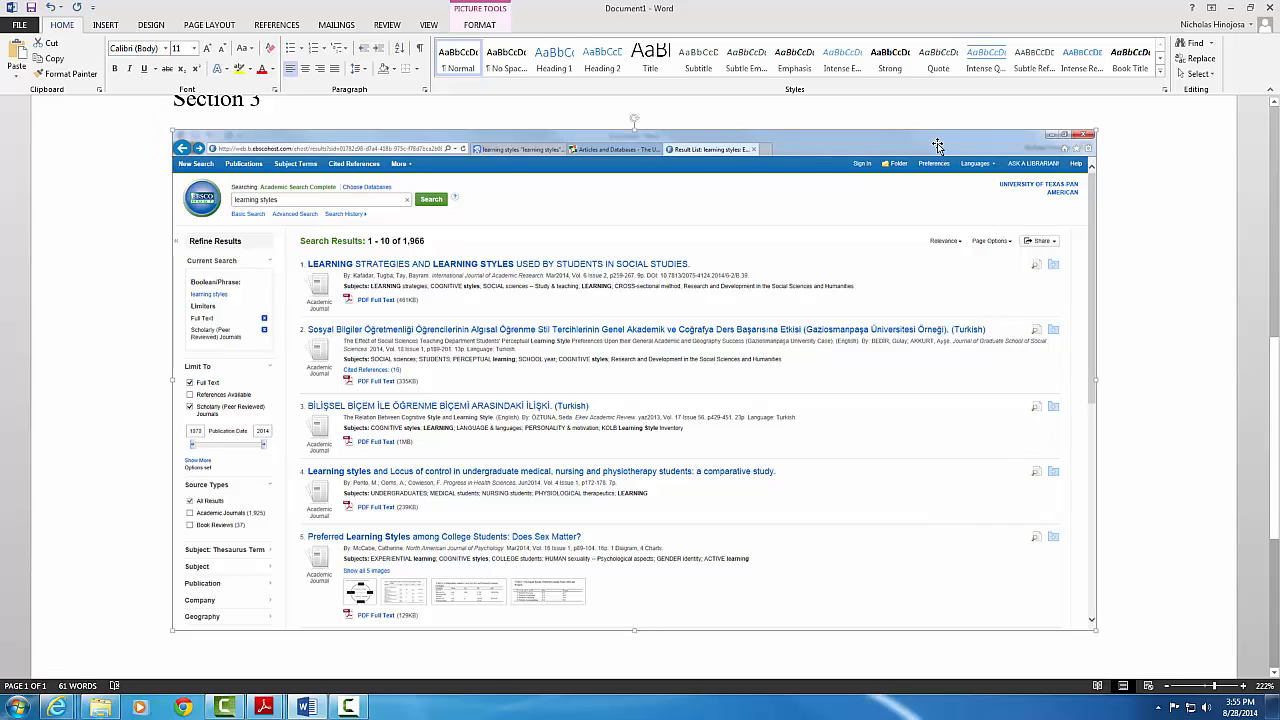
scroll(911, 234, "up", 3)
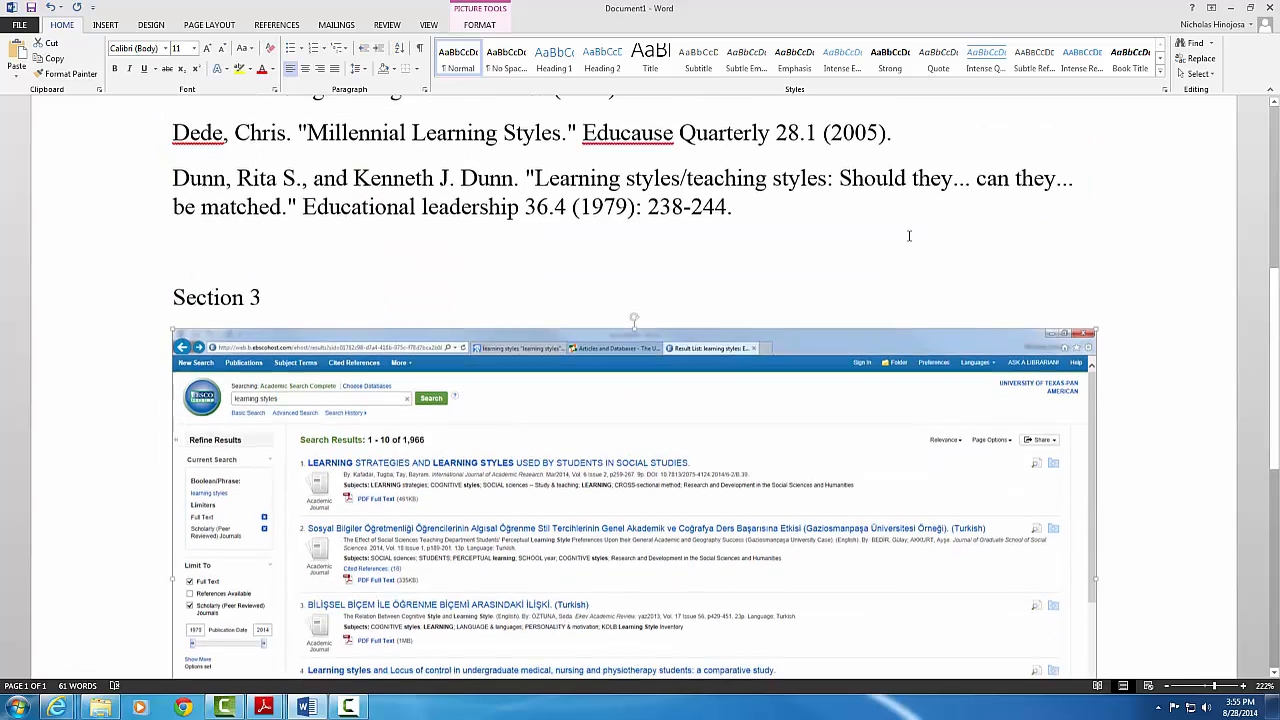
left_click(549, 312)
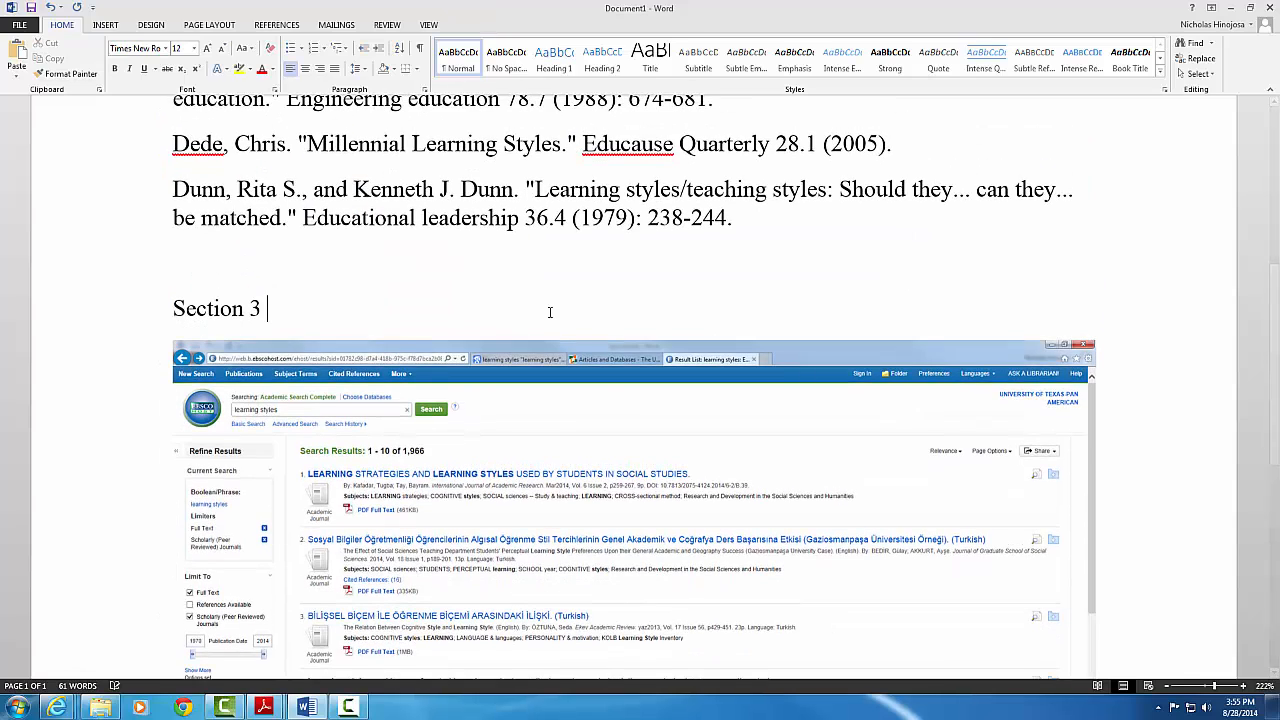
left_click(544, 404)
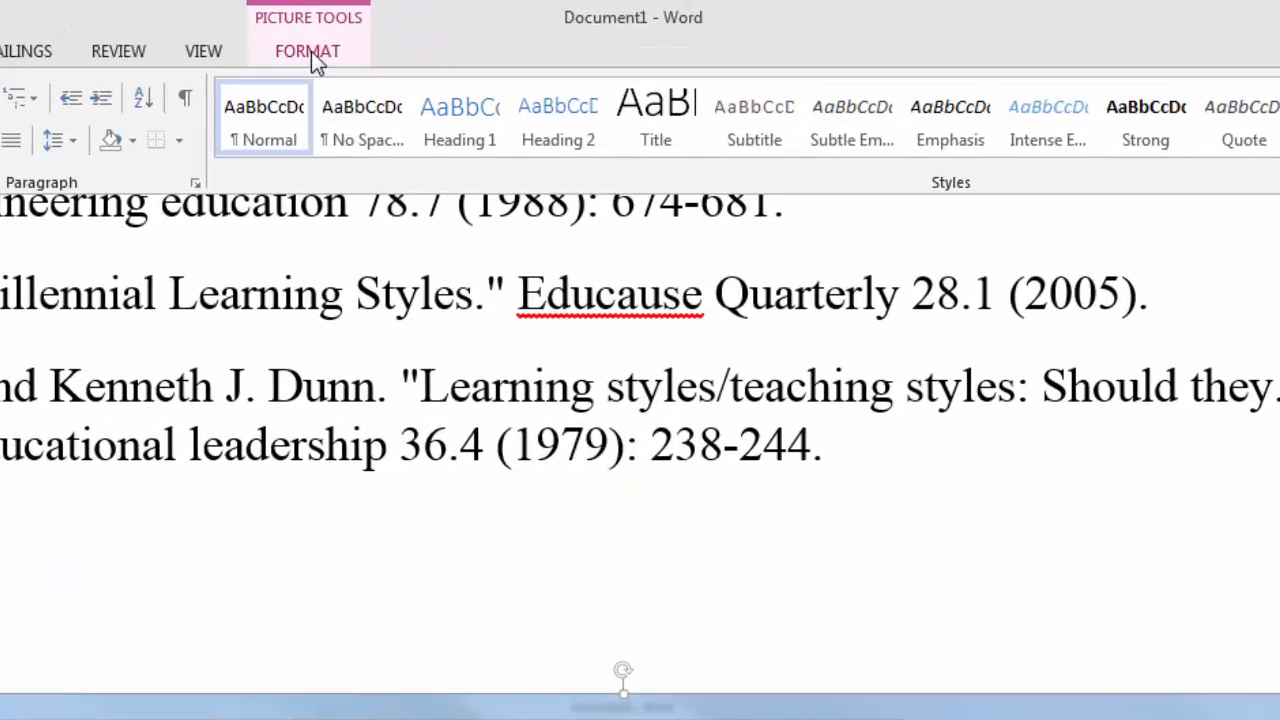
left_click(311, 51)
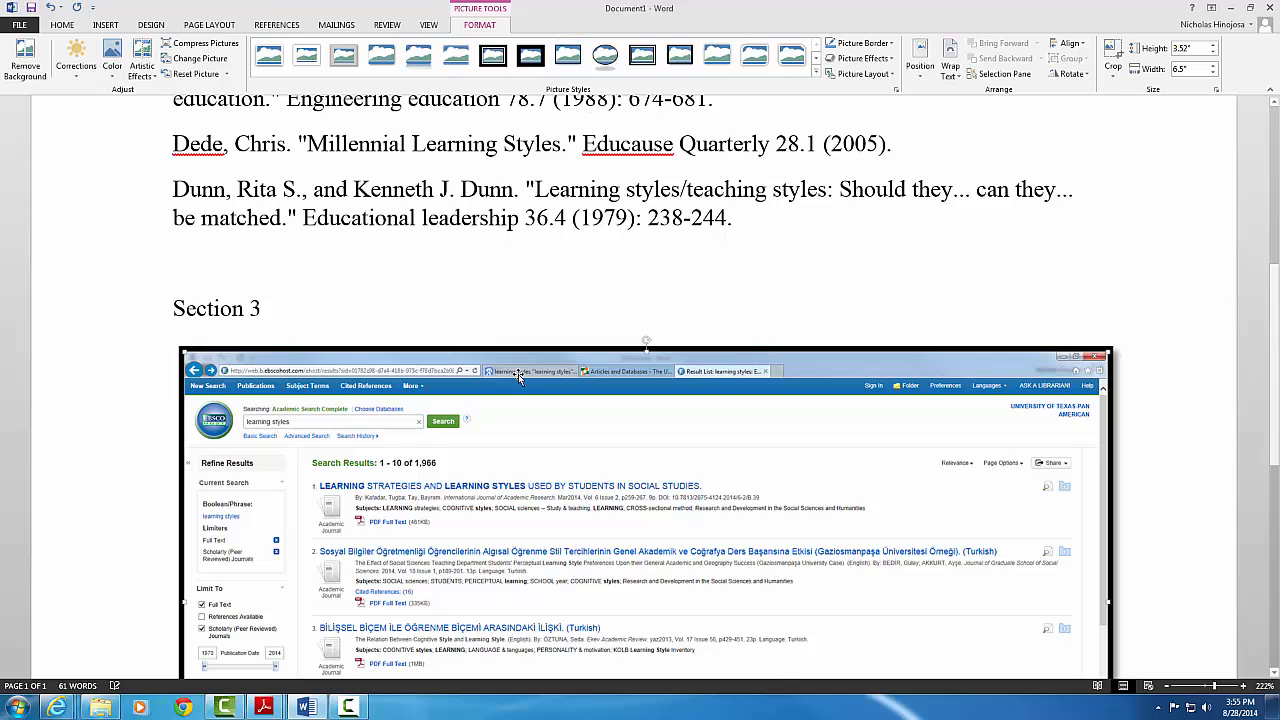
scroll(518, 375, "down", 3)
scroll(518, 375, "up", 2)
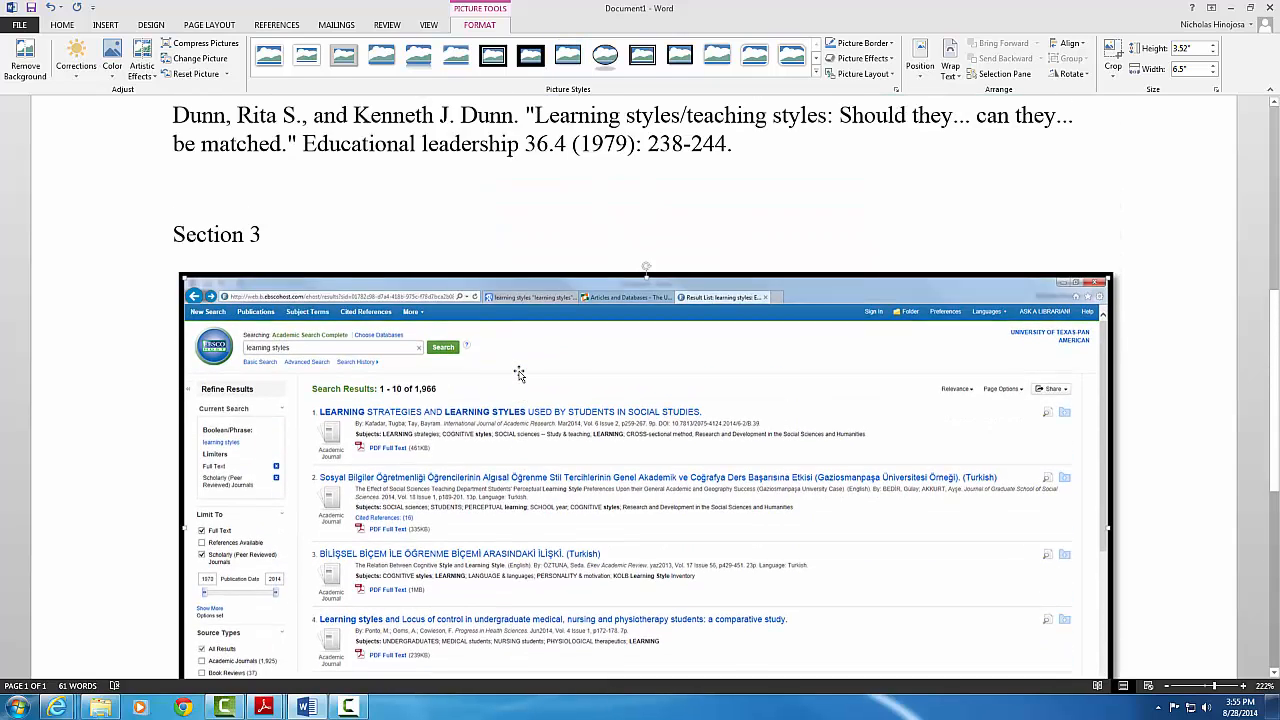
scroll(518, 375, "down", 3)
scroll(518, 375, "up", 3)
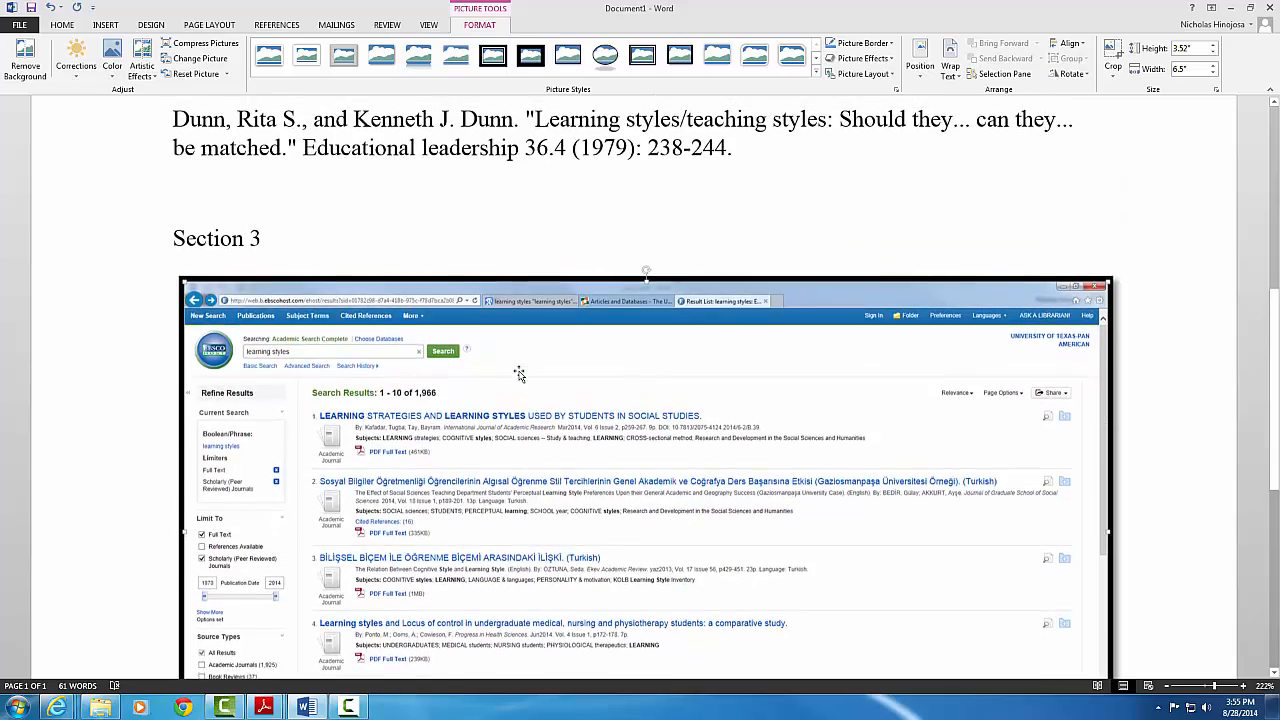
scroll(518, 375, "up", 2)
scroll(518, 375, "down", 5)
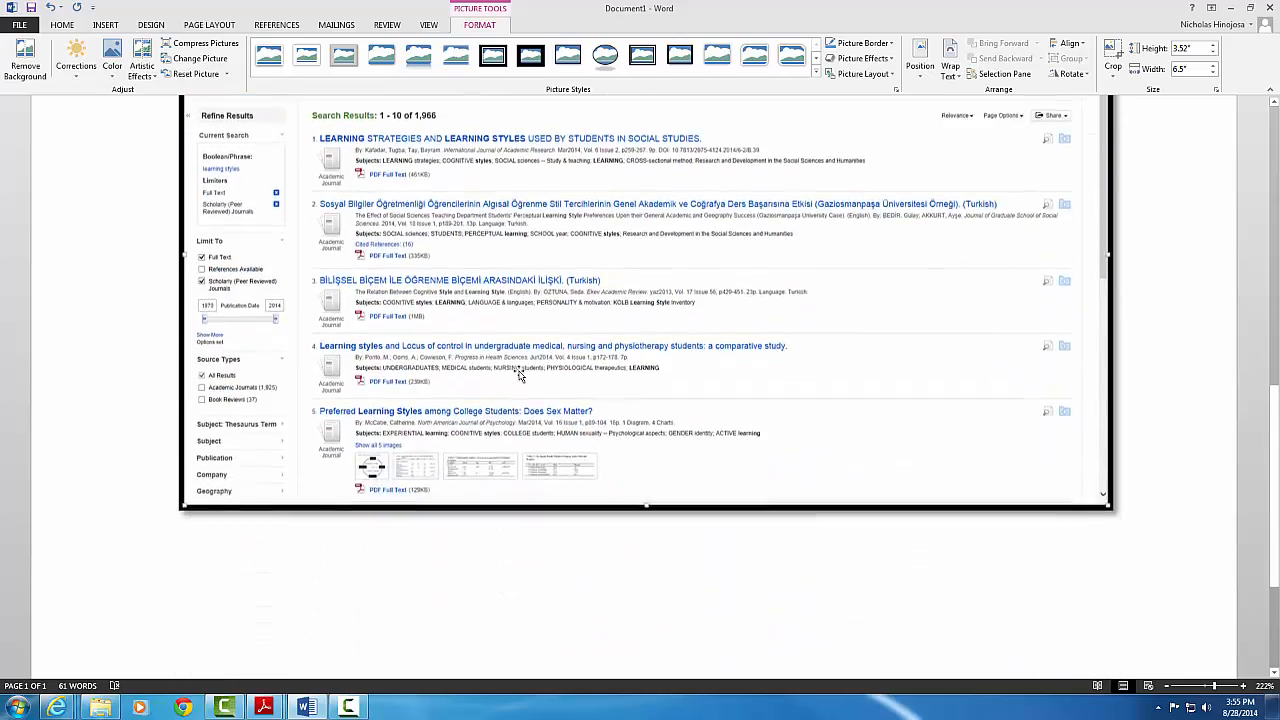
scroll(518, 375, "down", 2)
scroll(518, 375, "up", 6)
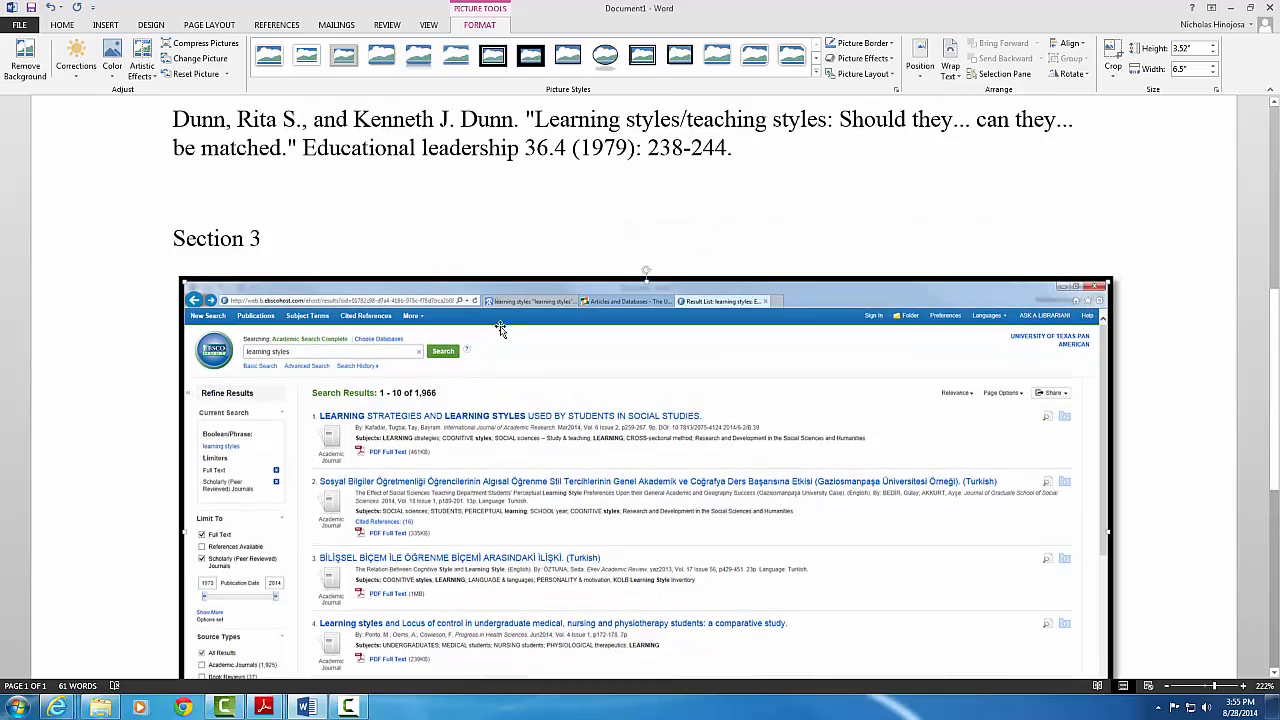
scroll(476, 326, "up", 4)
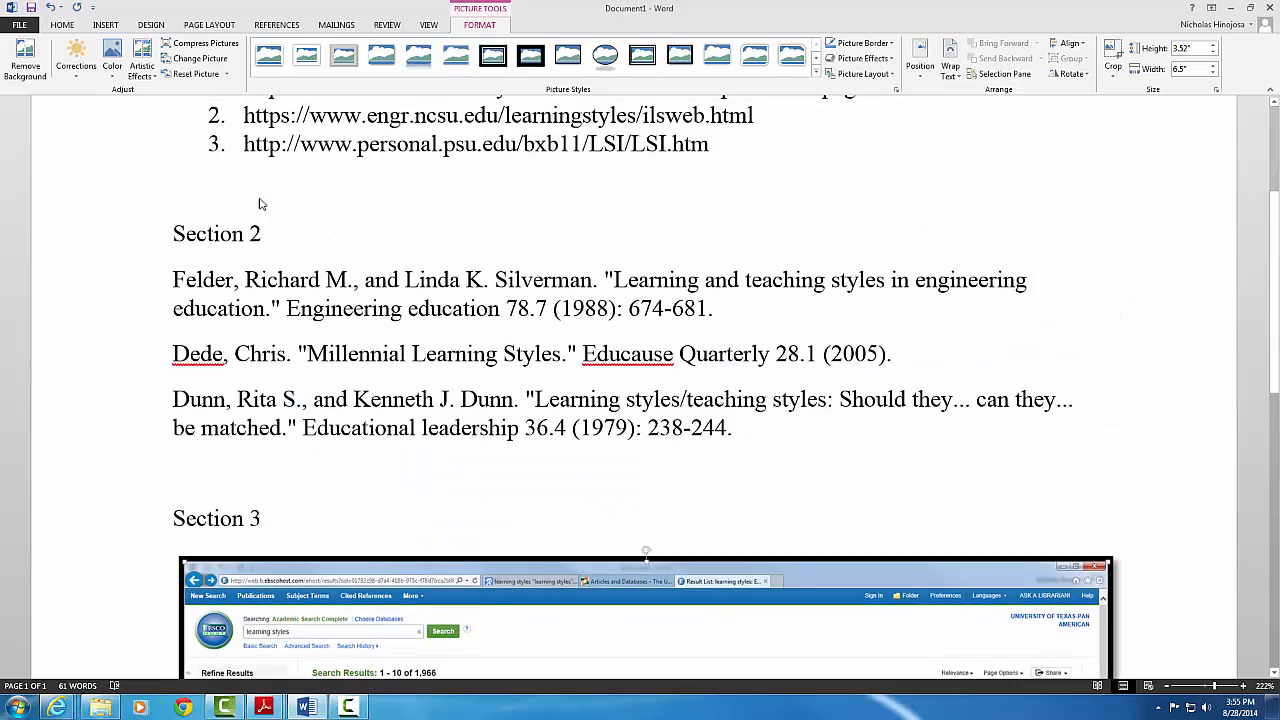
scroll(259, 204, "up", 3)
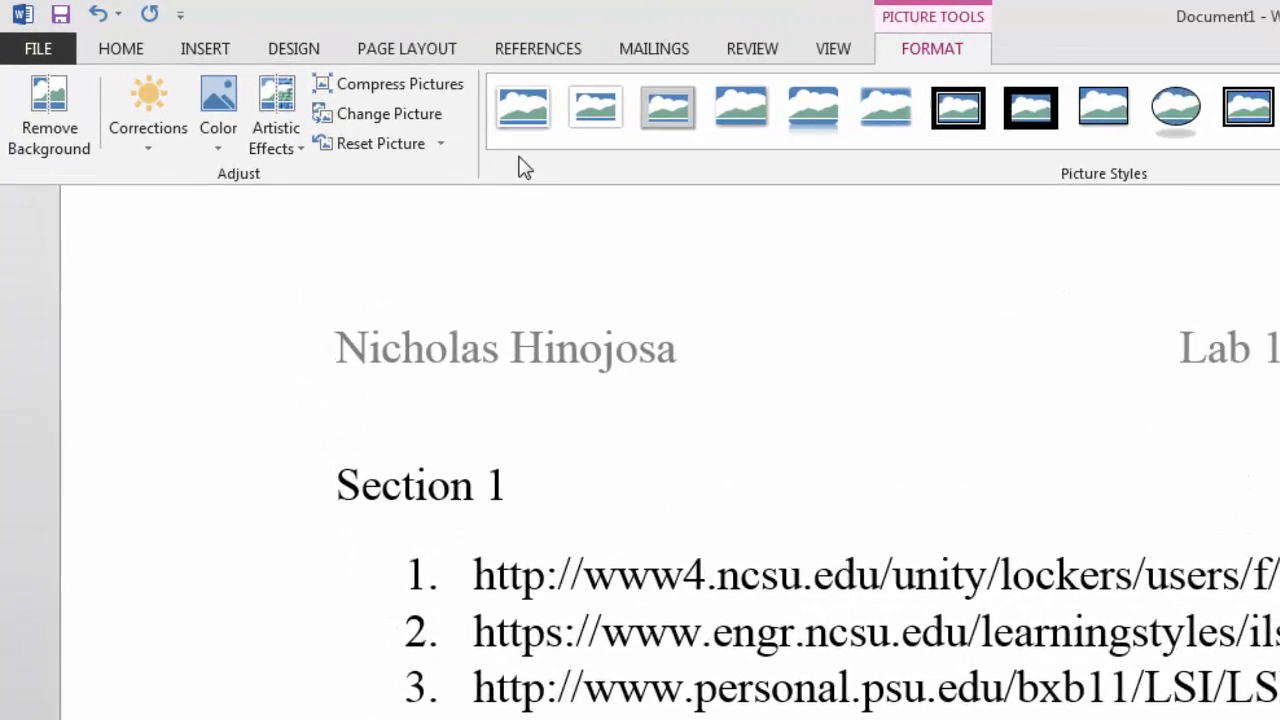
Save the document to CLASSROOM (F:), replacing the name Document1 with 'Lab 1 Assignment'
left_click(46, 49)
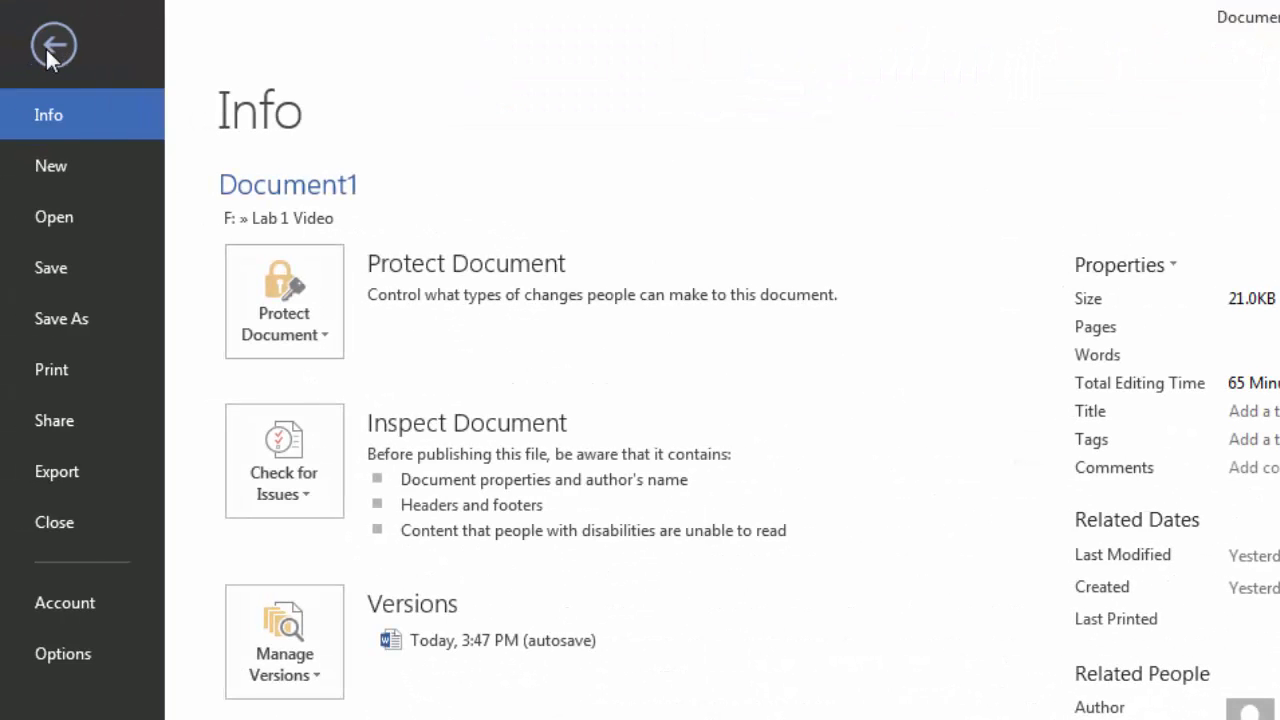
left_click(88, 332)
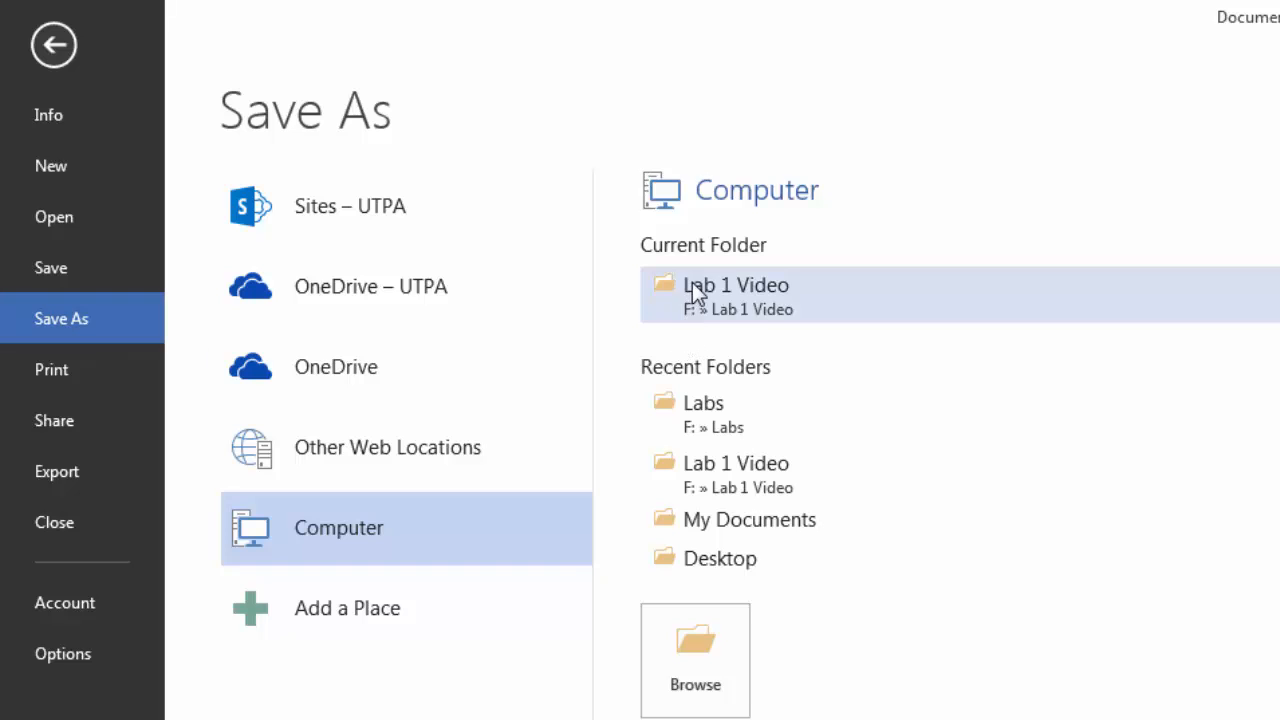
left_click(423, 536)
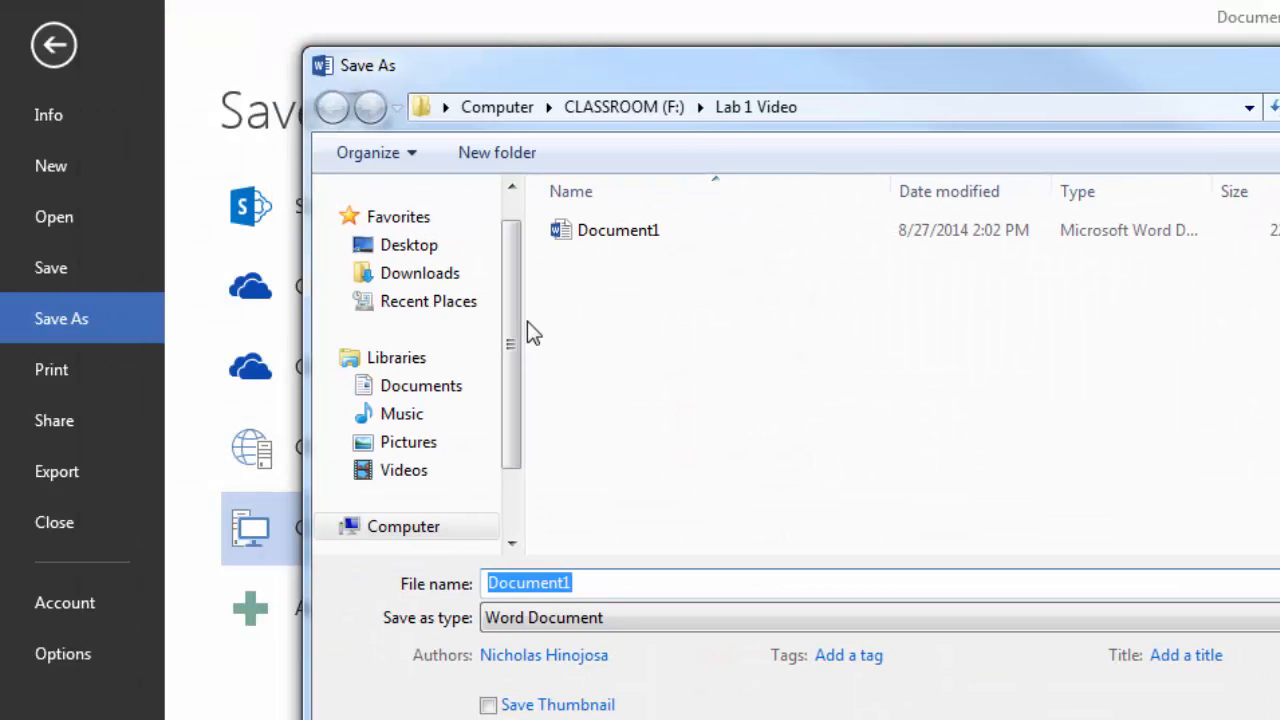
scroll(205, 334, "down", 1)
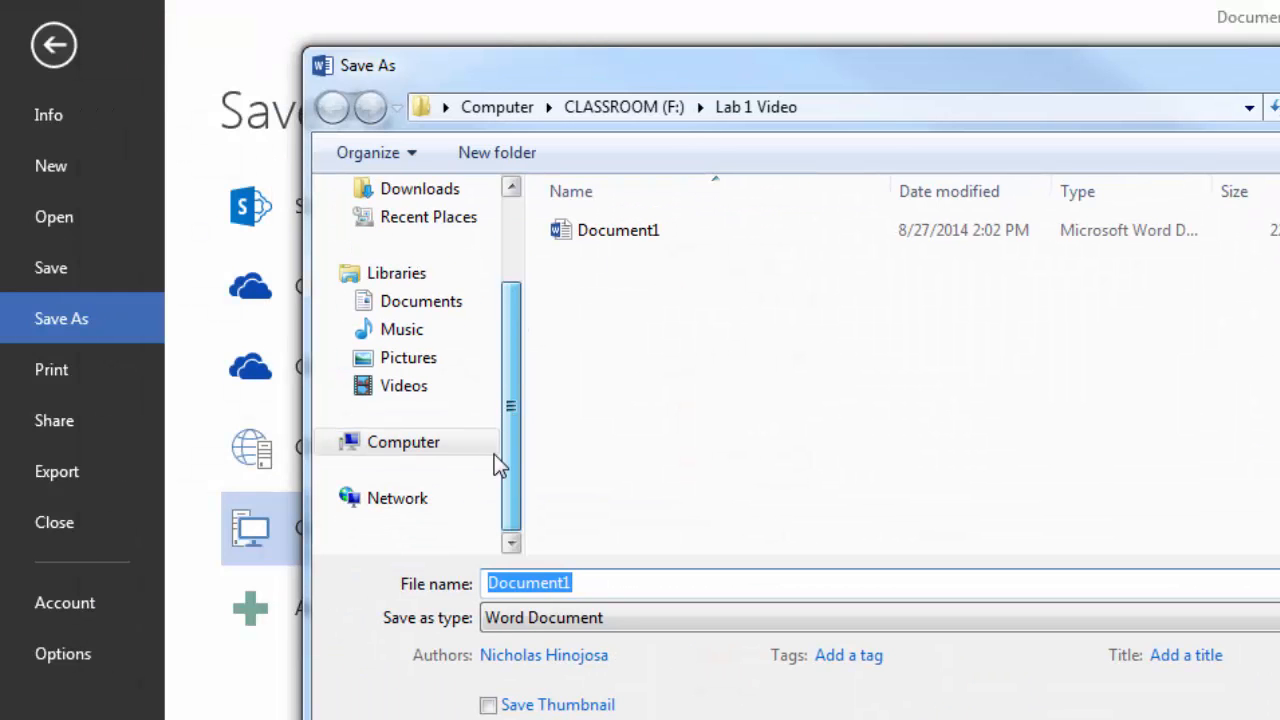
left_click(329, 472)
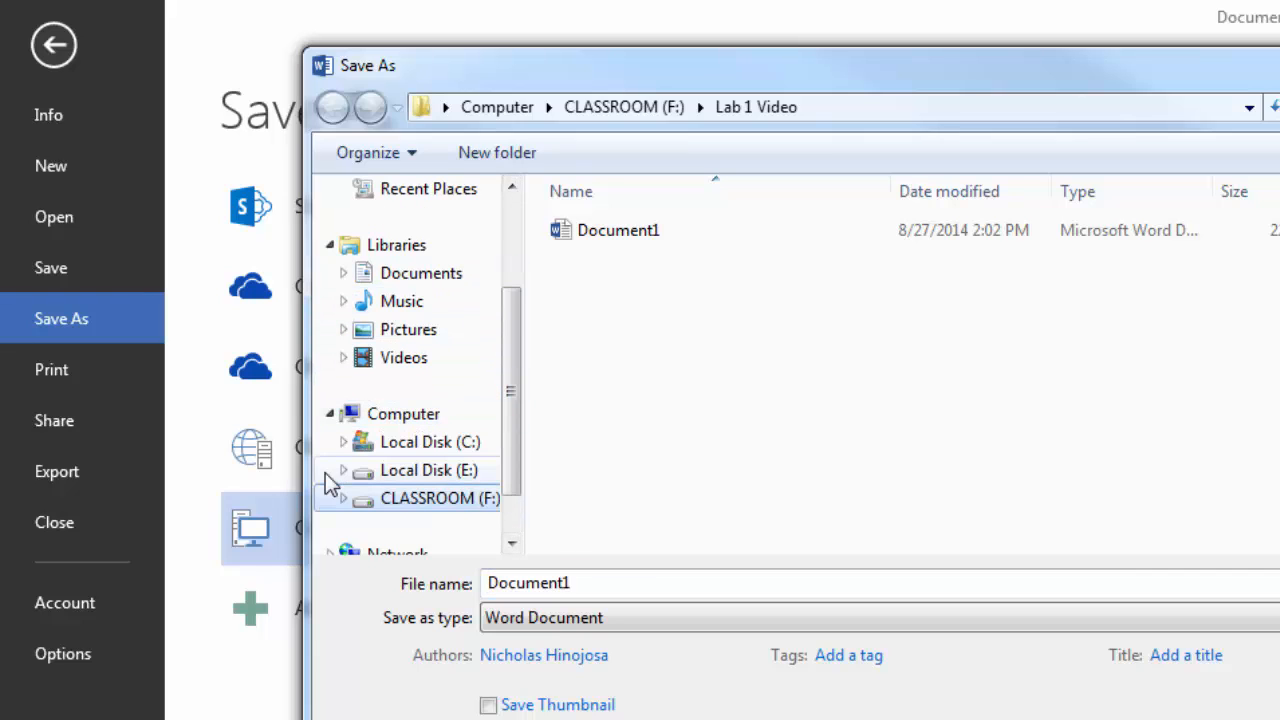
left_click(418, 510)
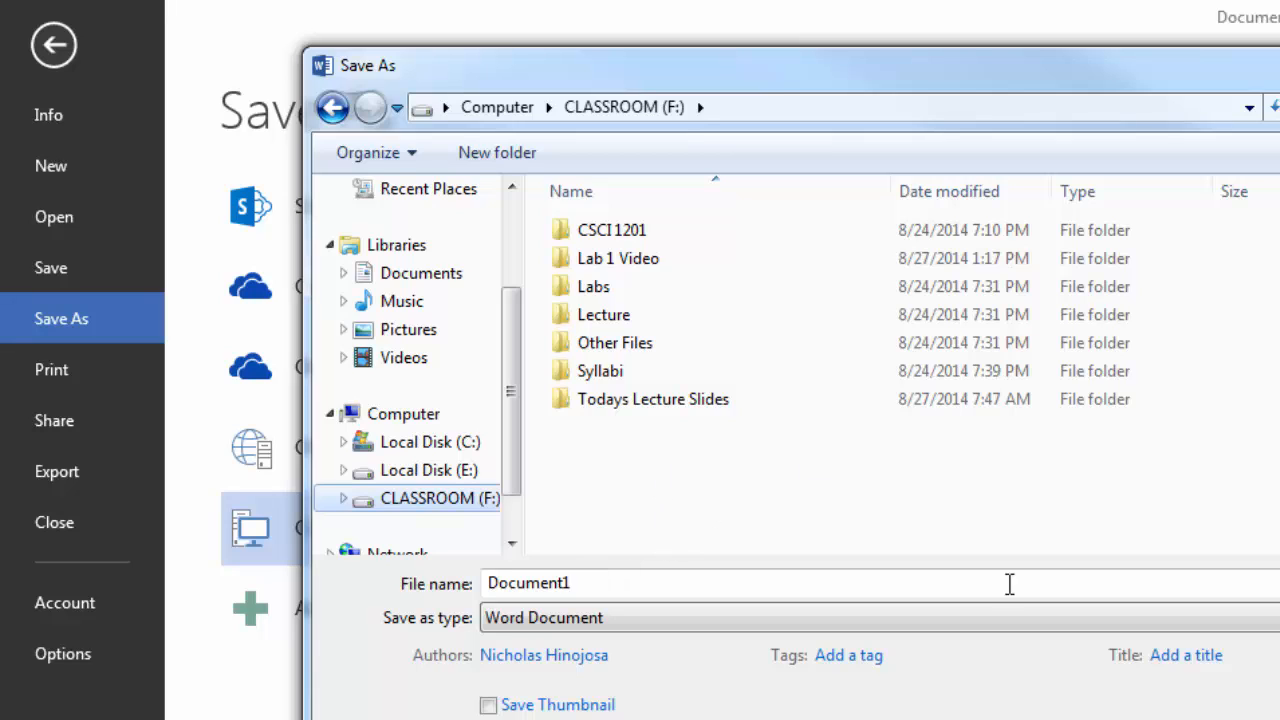
left_click(1052, 573)
double_click(586, 583)
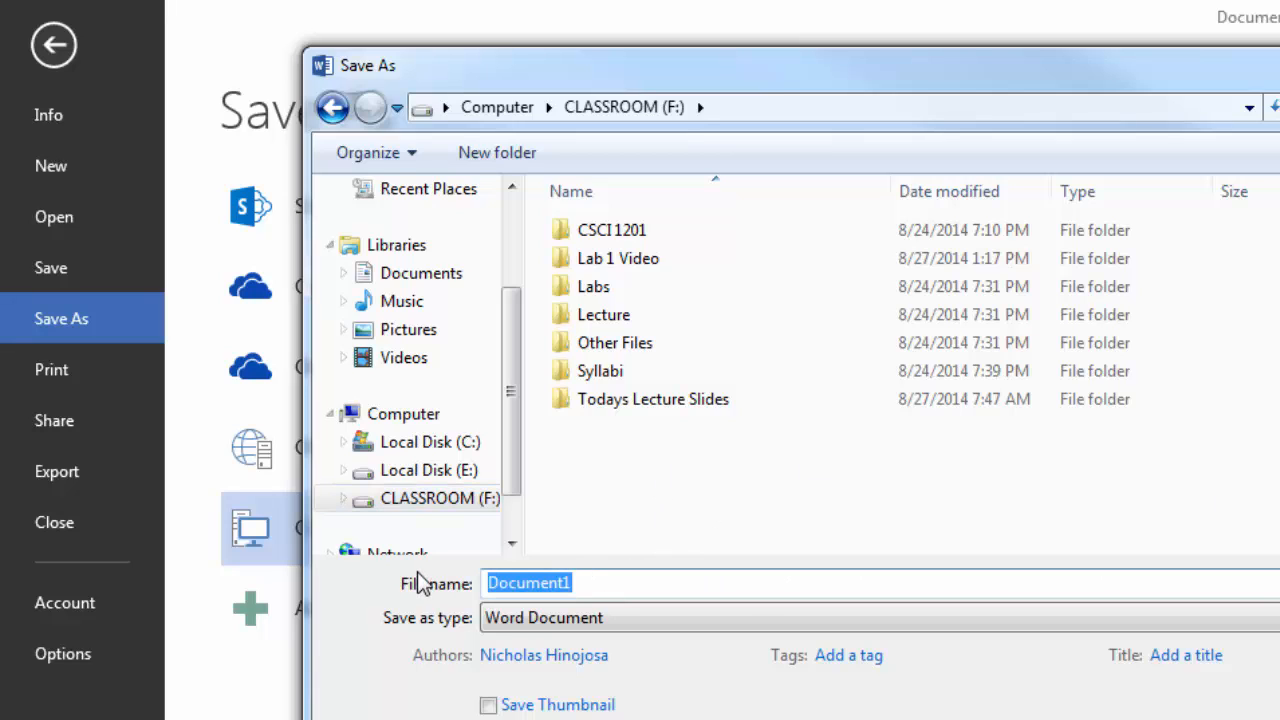
type("La")
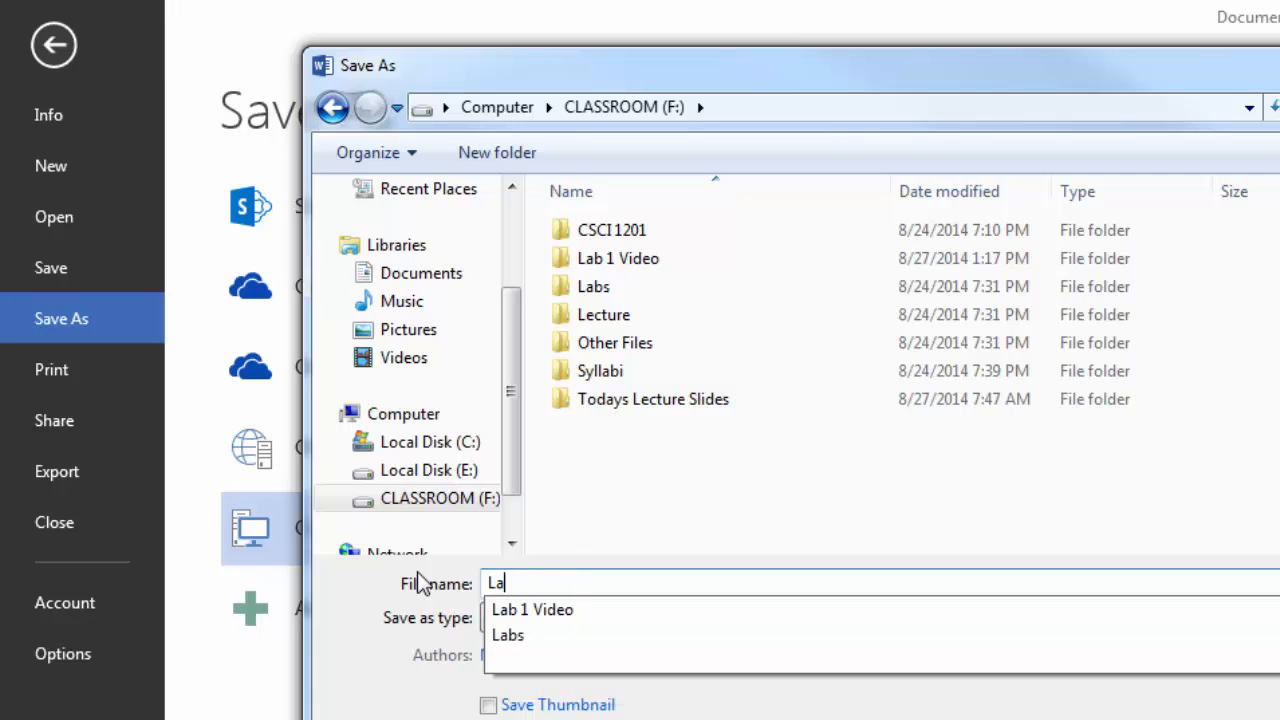
type("b 1 Assign")
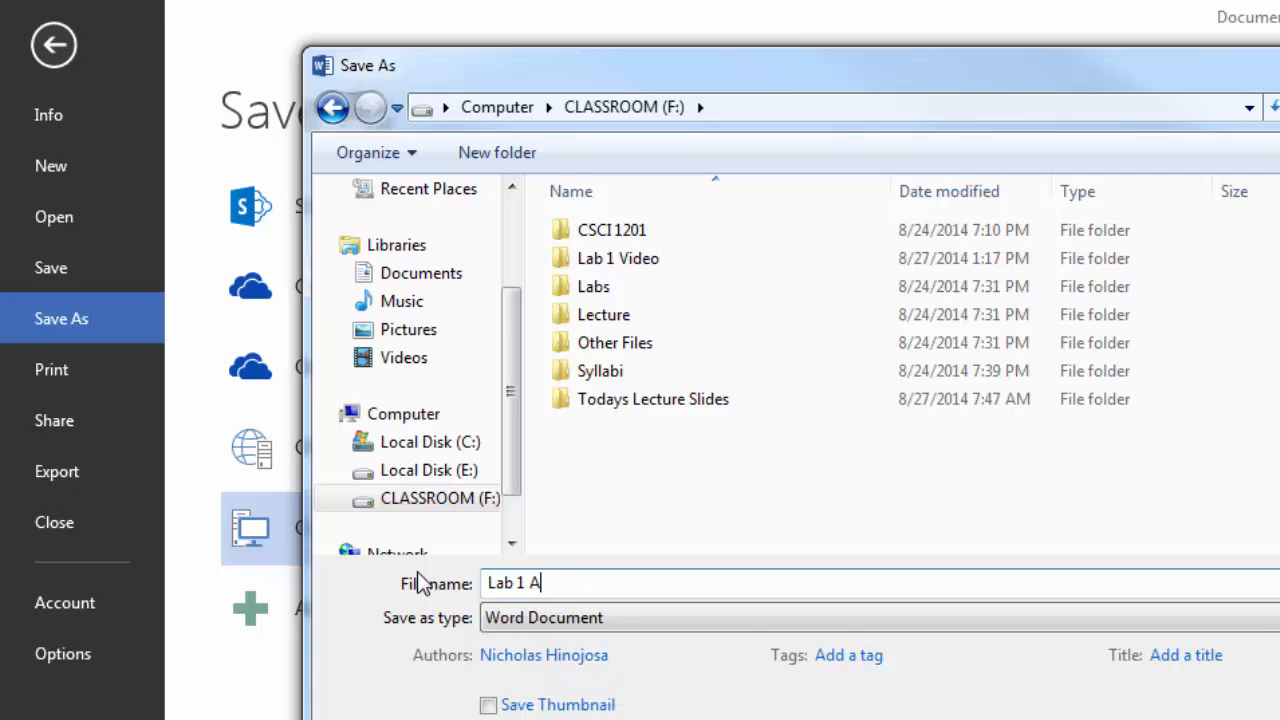
type("em")
key("BackSpace")
key("BackSpace")
type("ment")
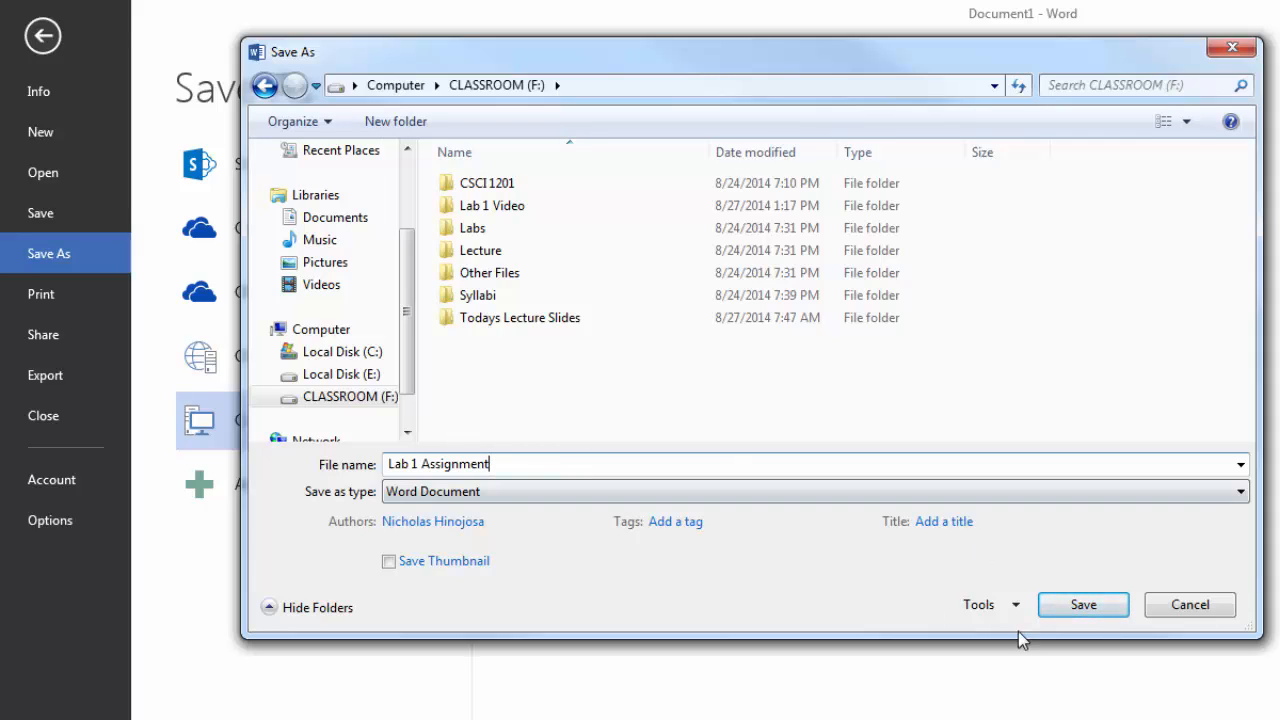
left_click(1058, 606)
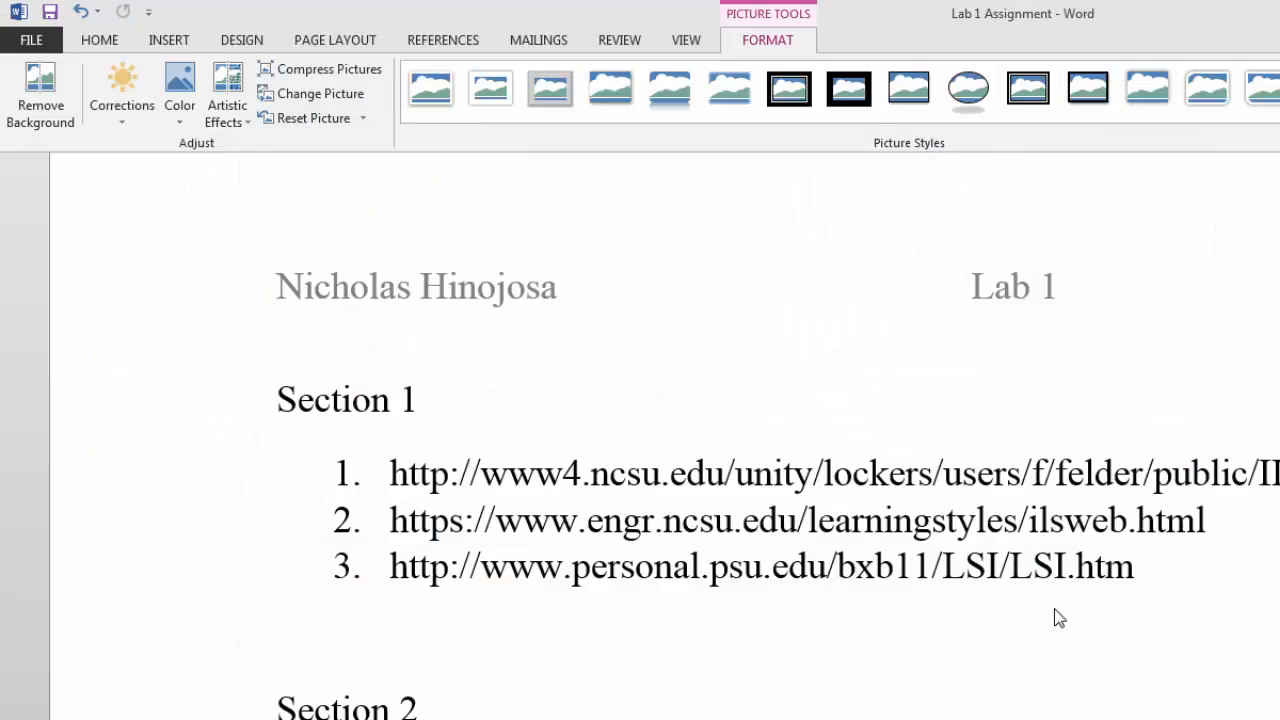